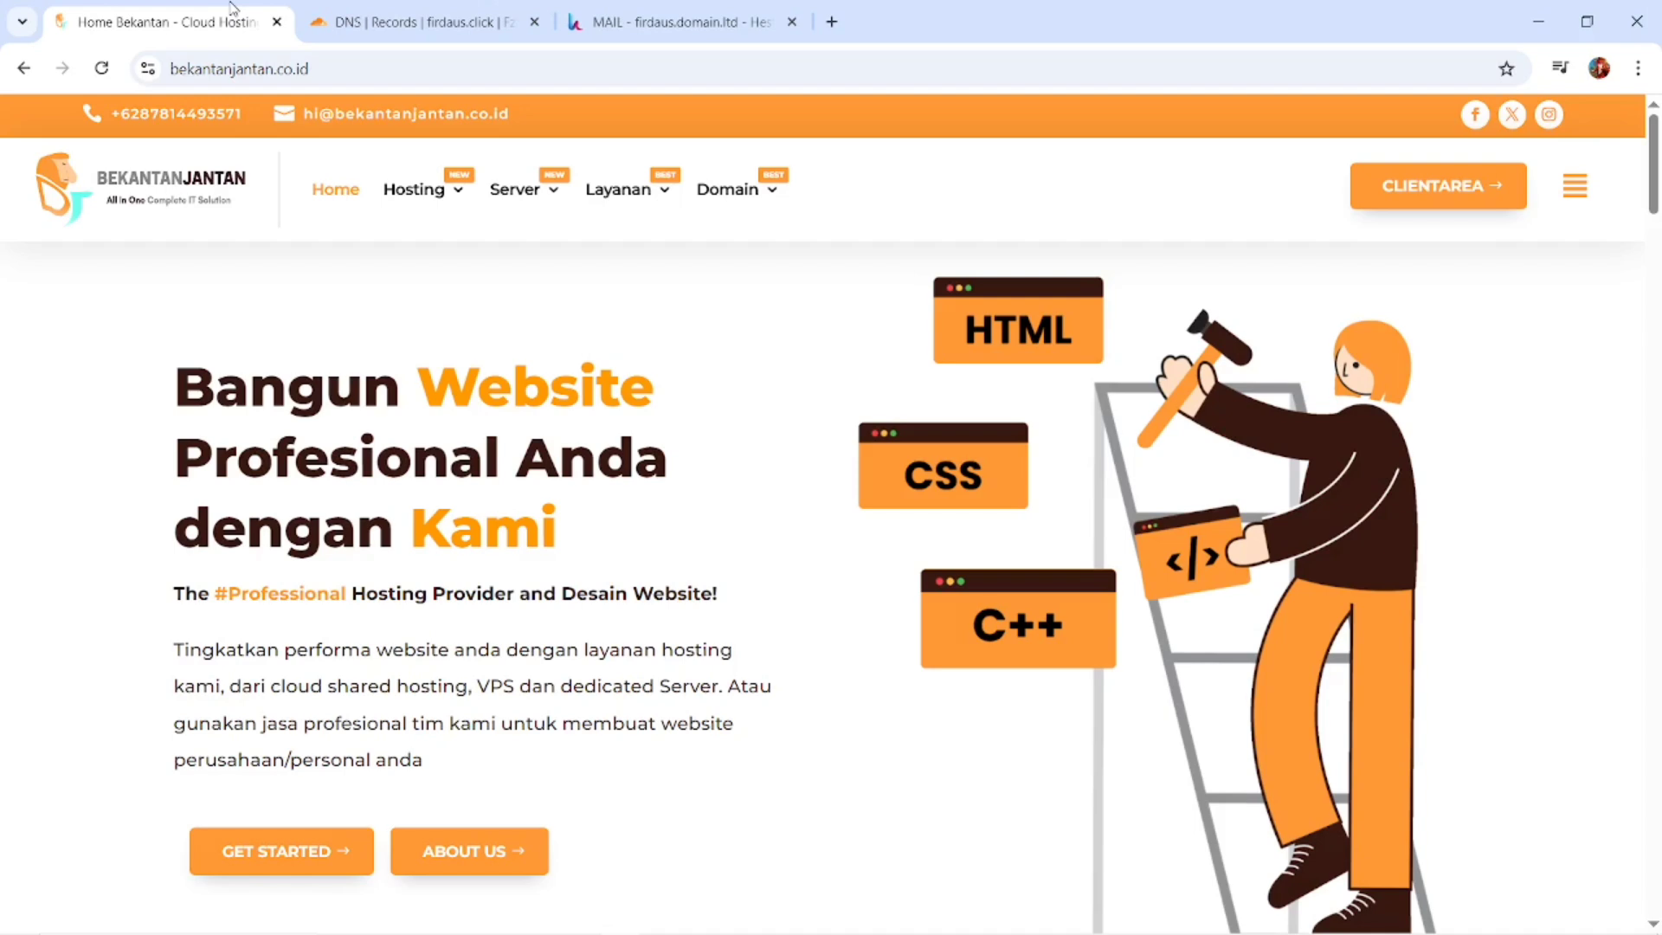
mouse_move(374, 194)
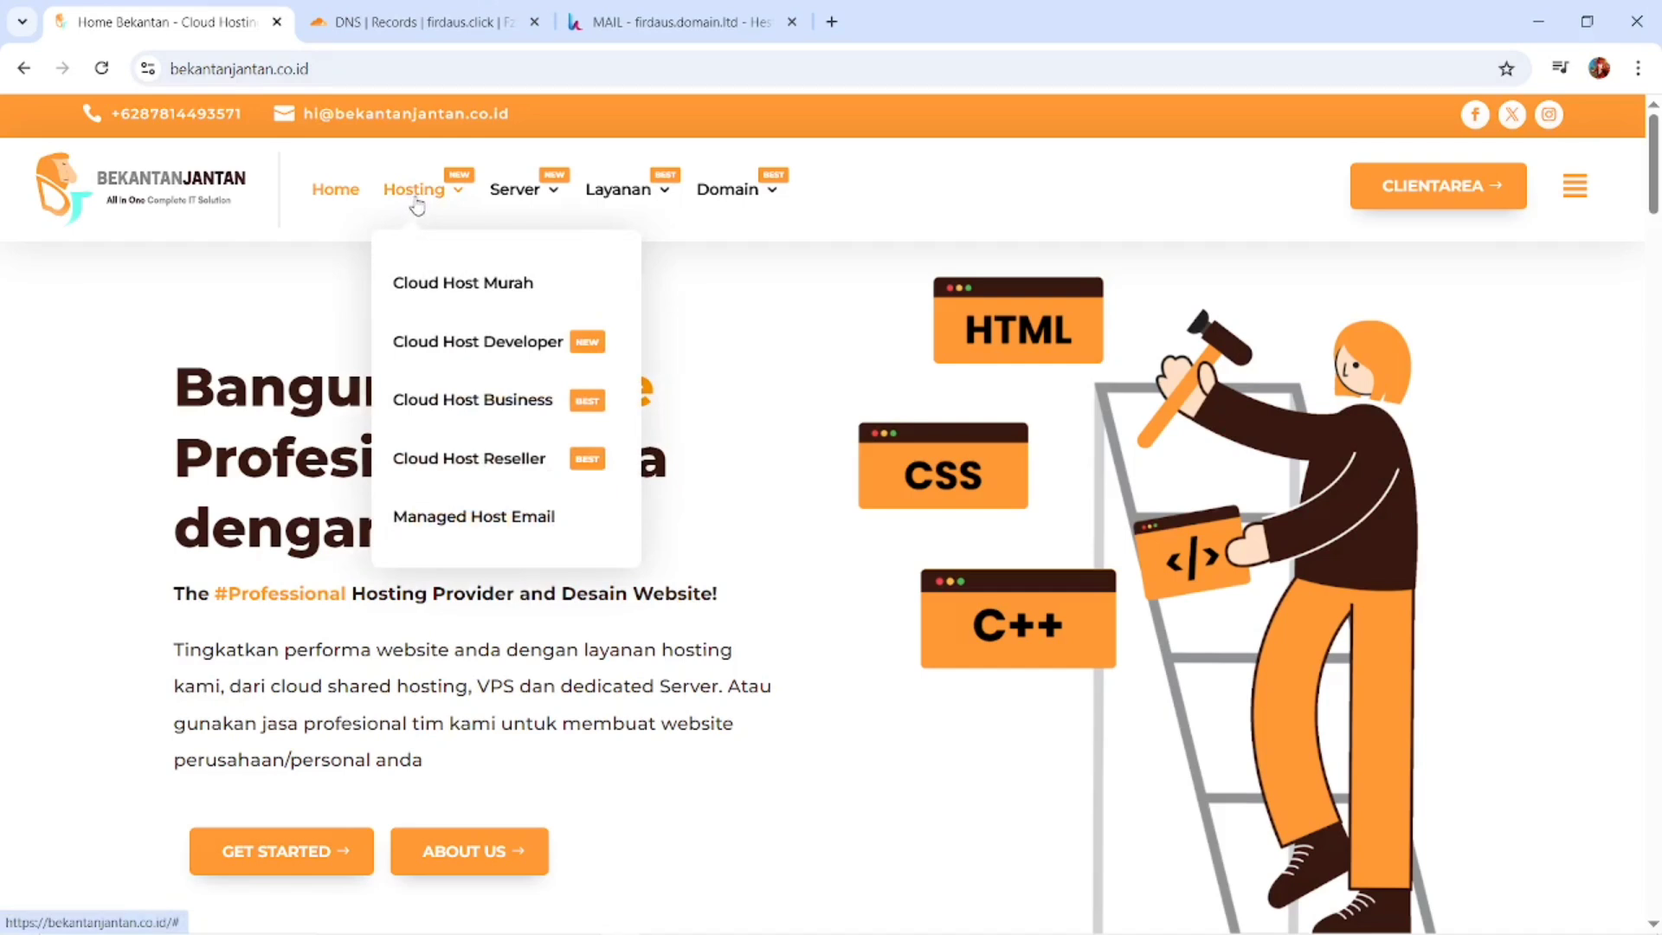
mouse_move(521, 201)
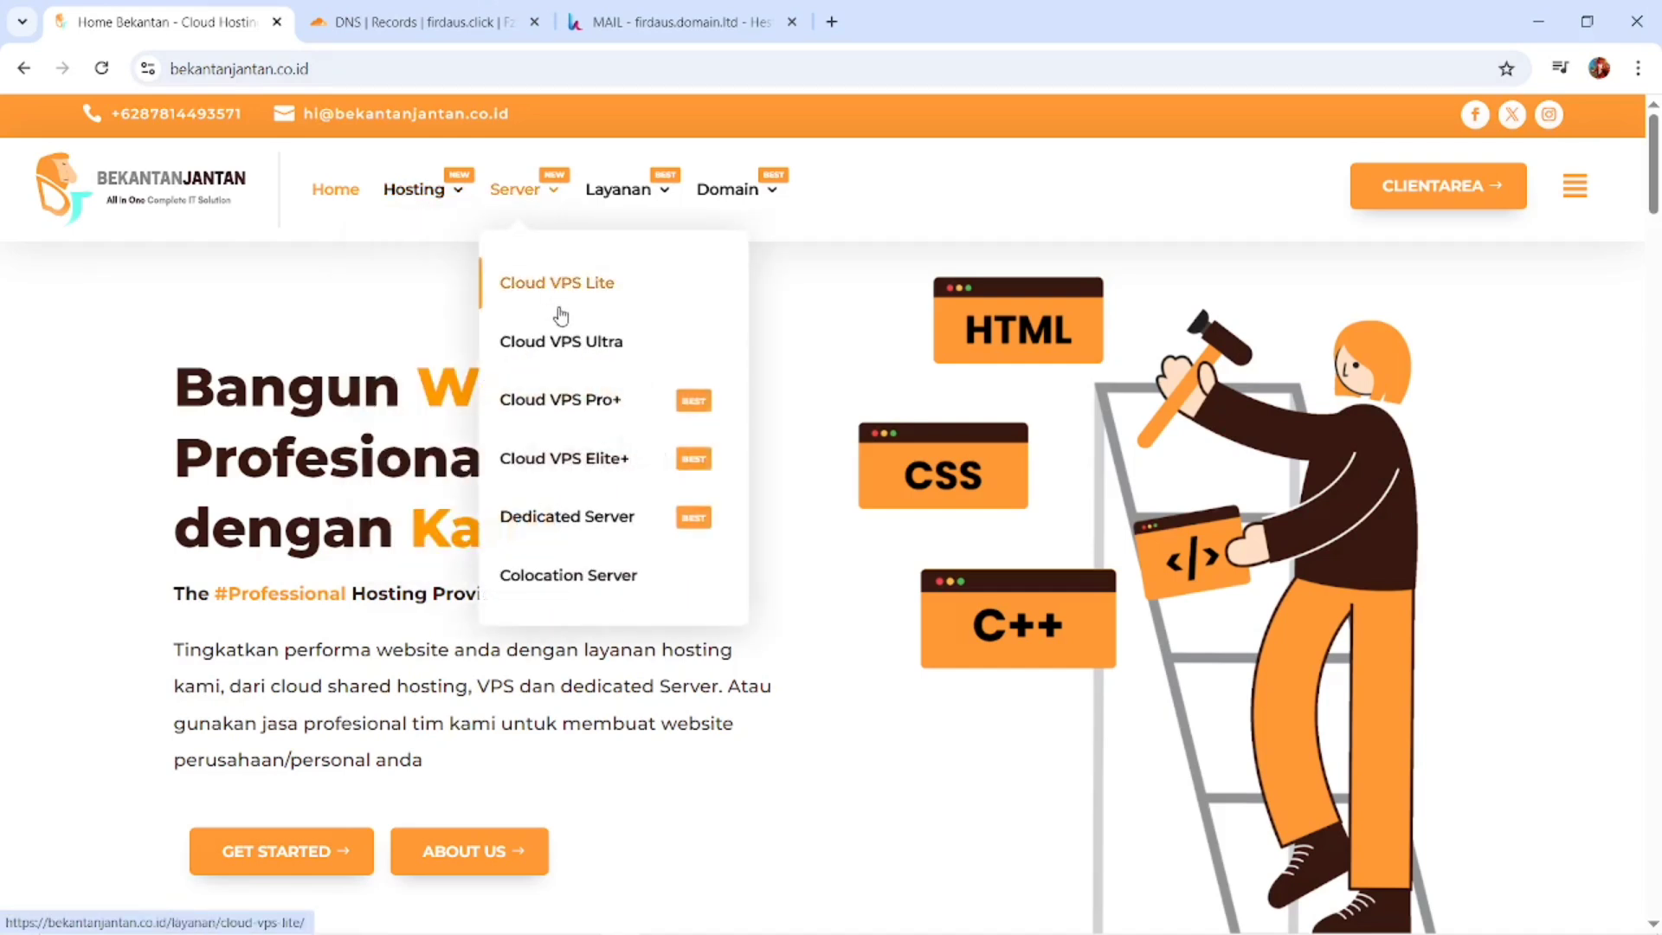
mouse_move(589, 195)
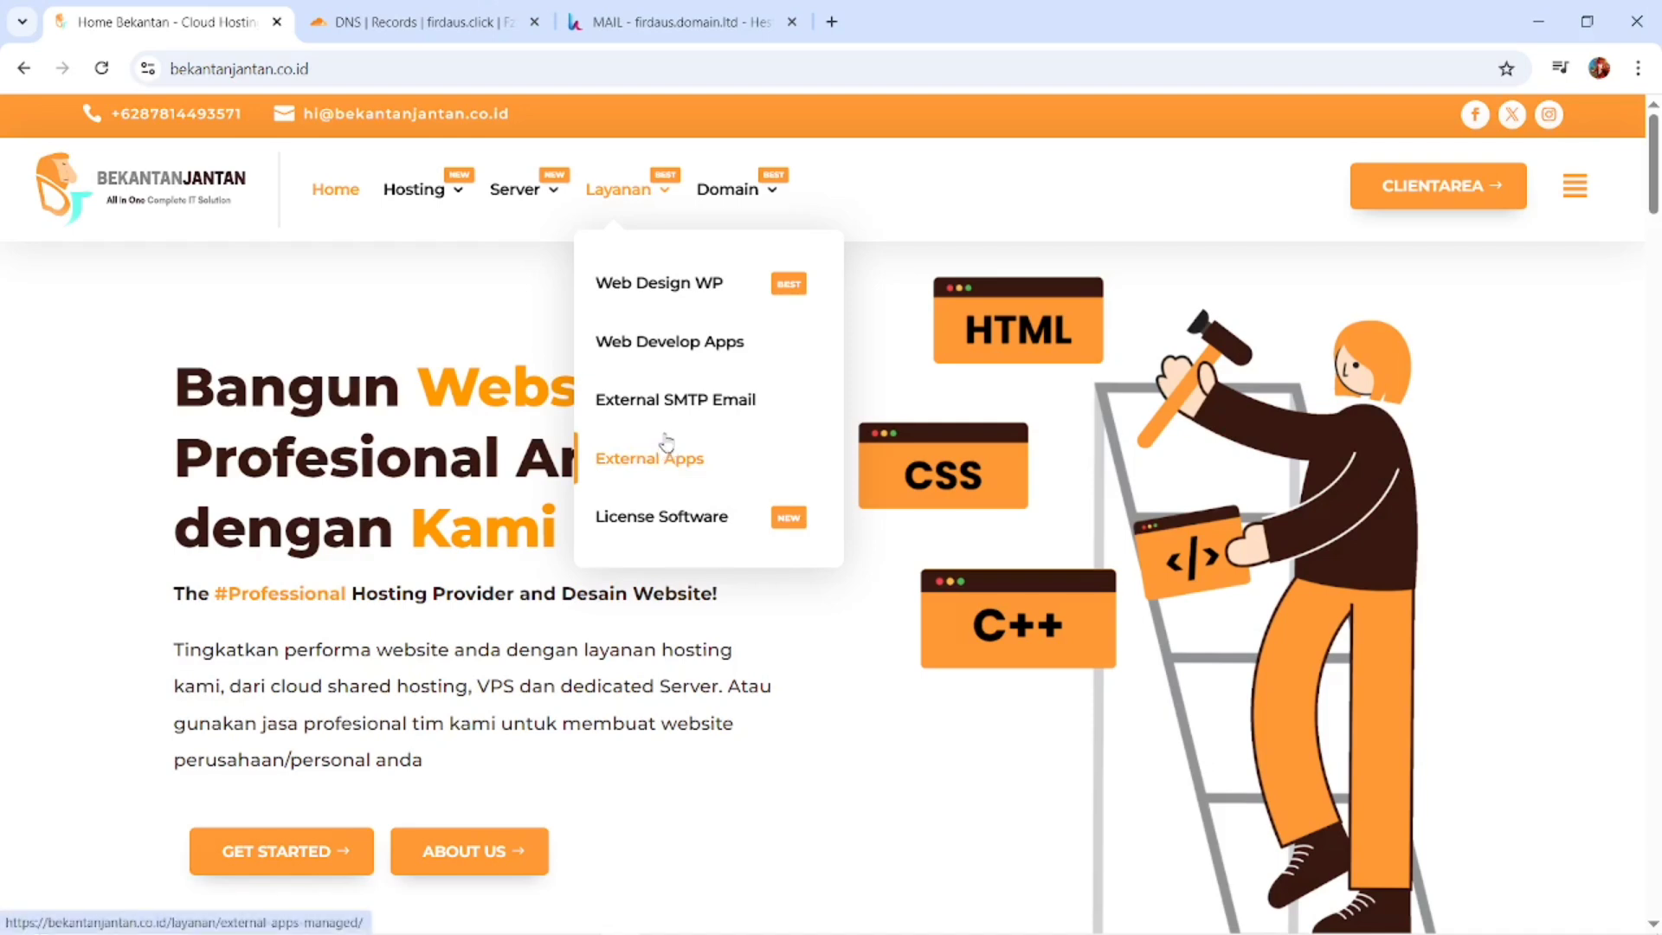
mouse_move(750, 195)
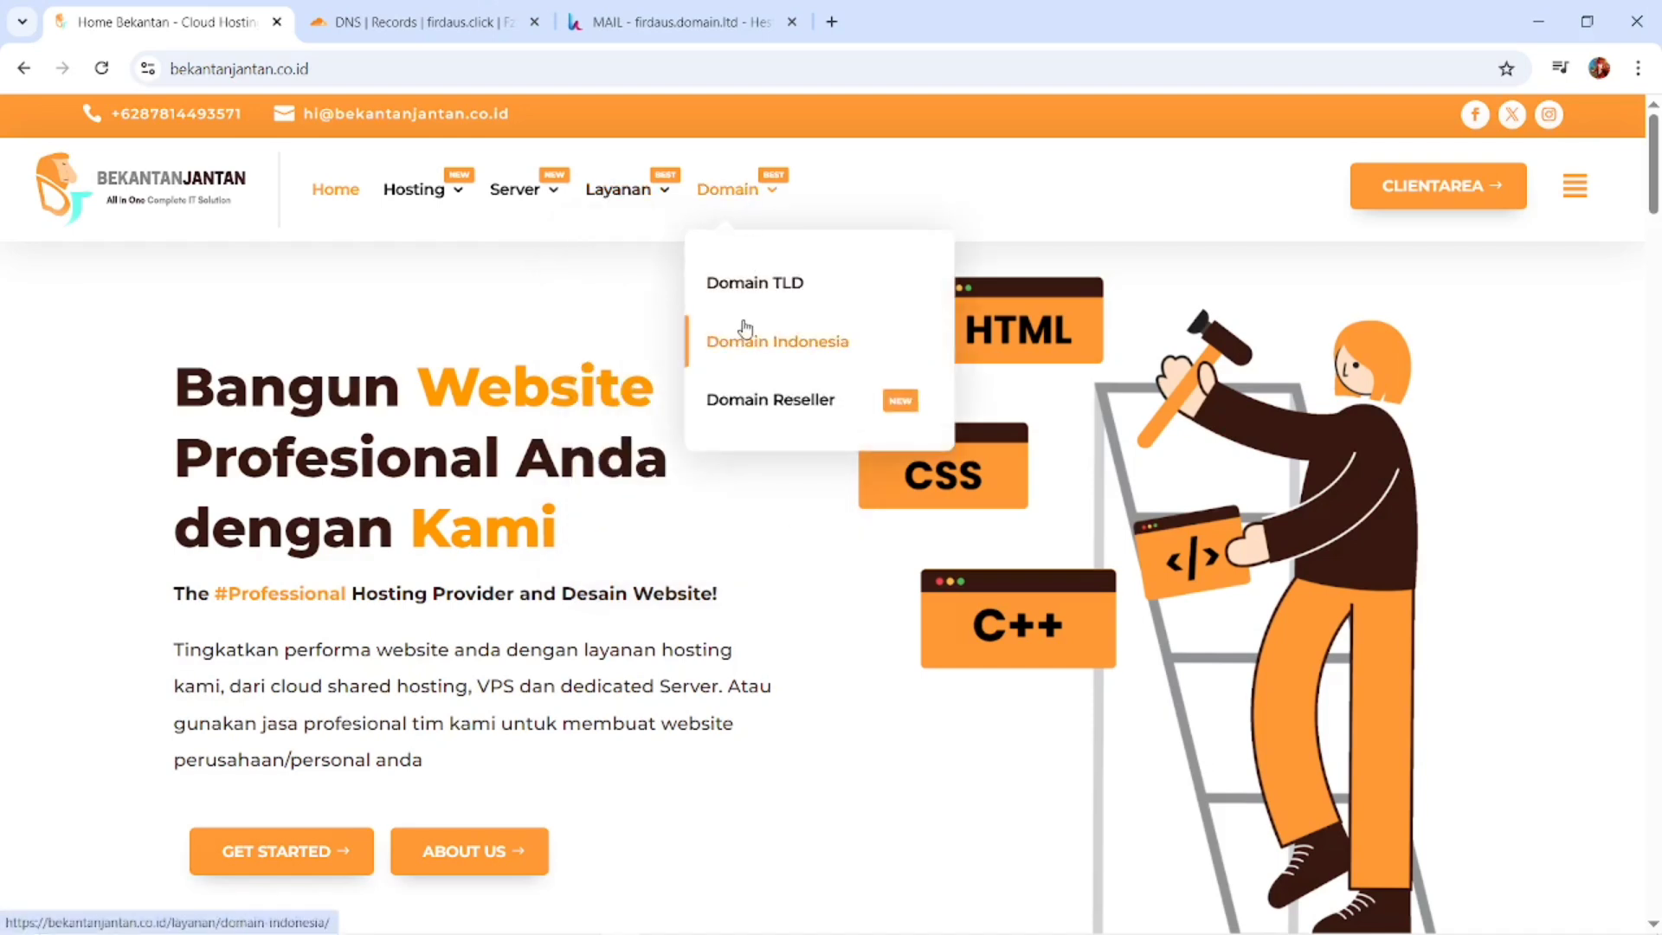
Step: Check the mail domain list in Hestia and the existing DNS records of firdaus.click in Cloudflare, ending in Hestia
click(663, 5)
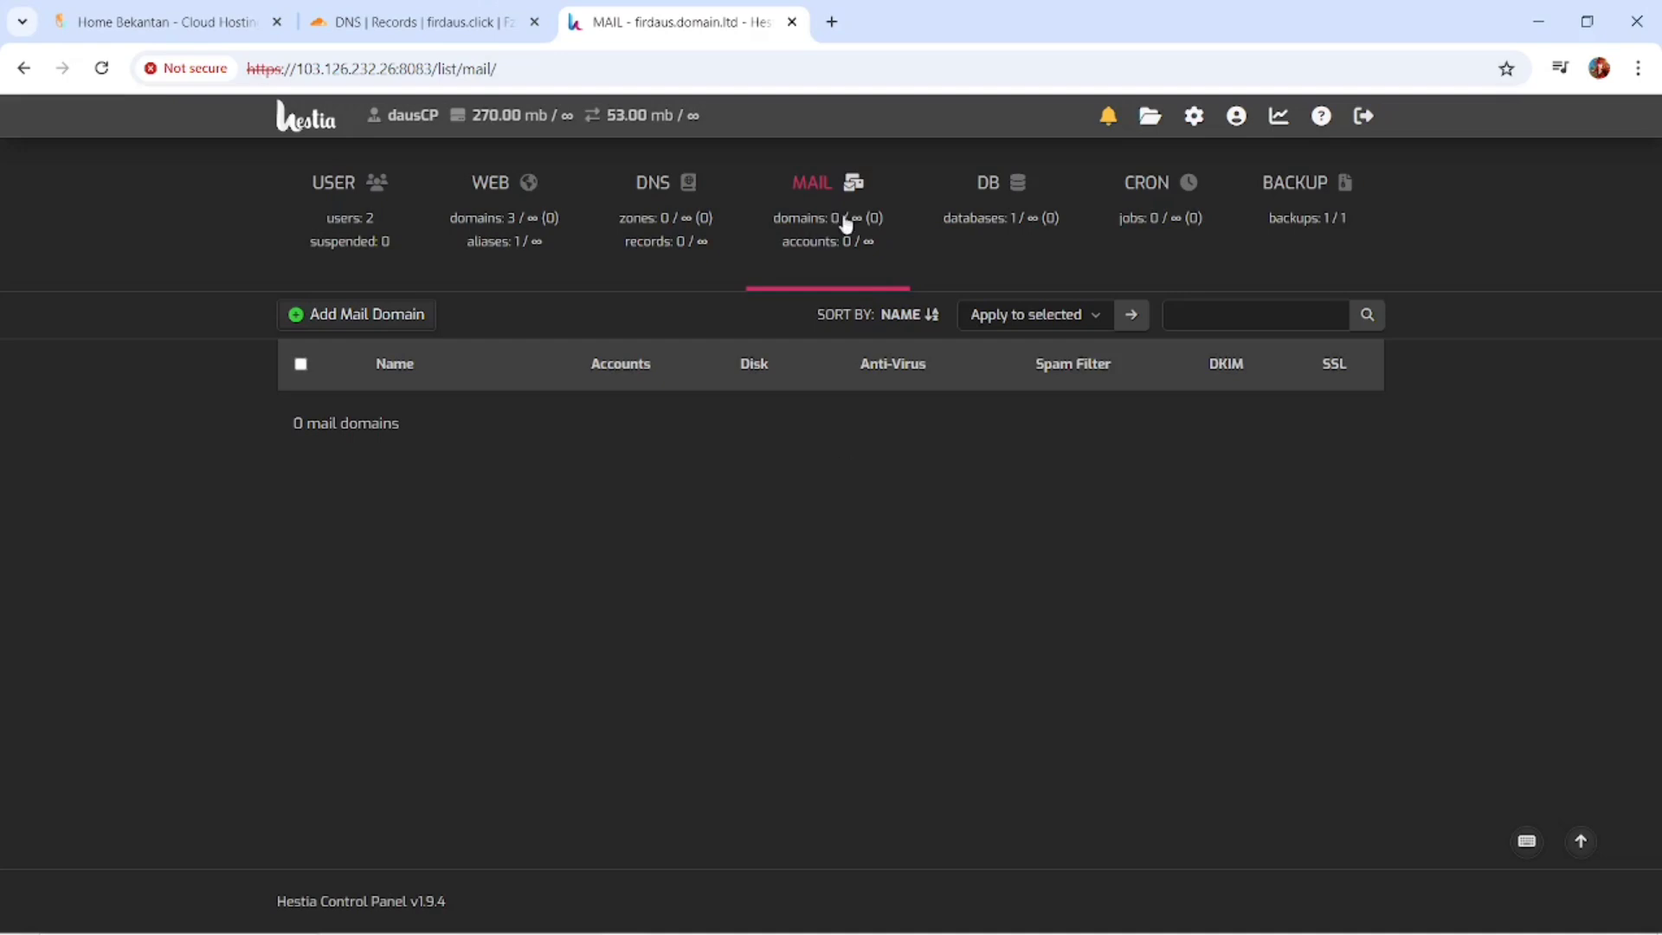
click(468, 26)
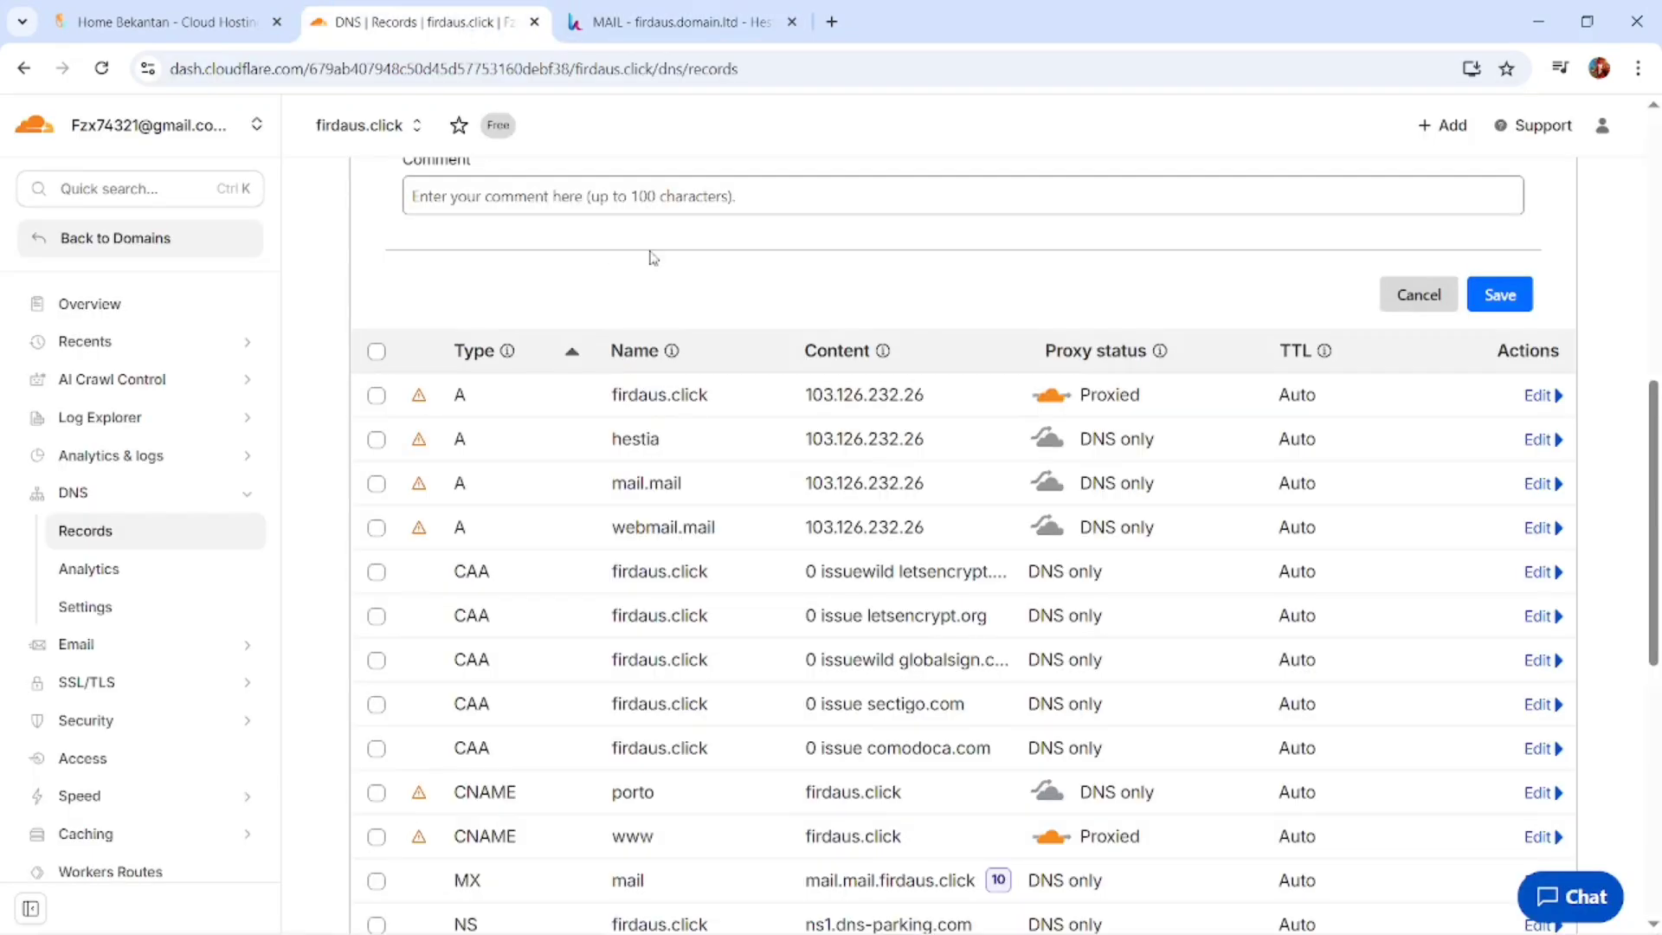
scroll(697, 453, up, 4)
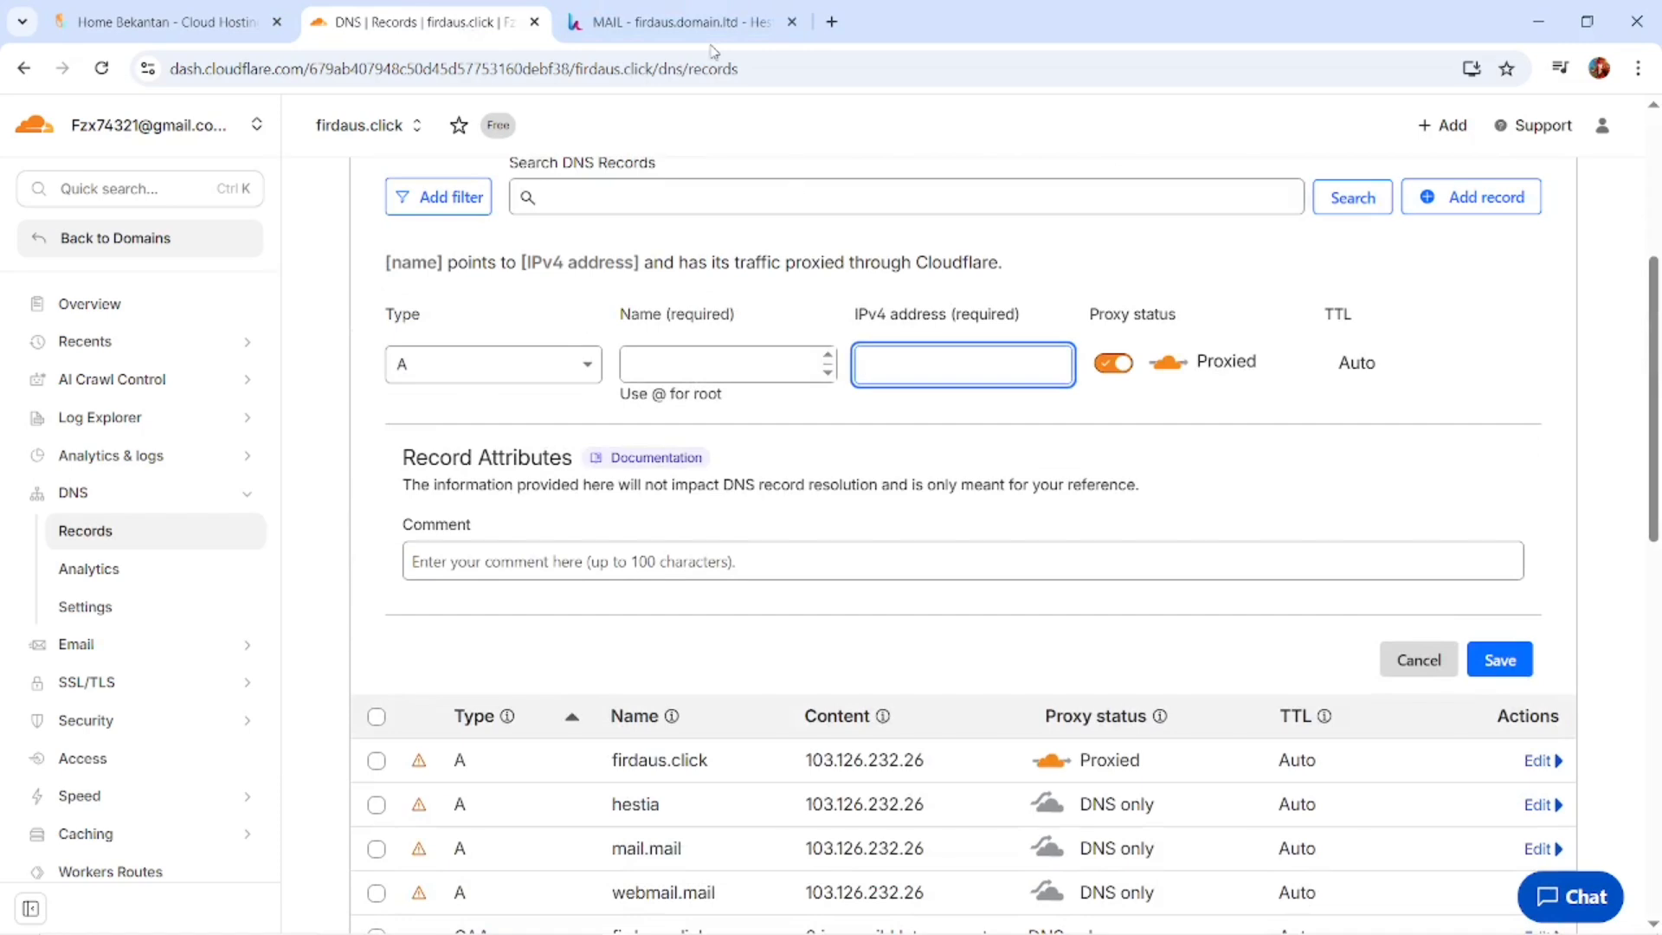
click(680, 10)
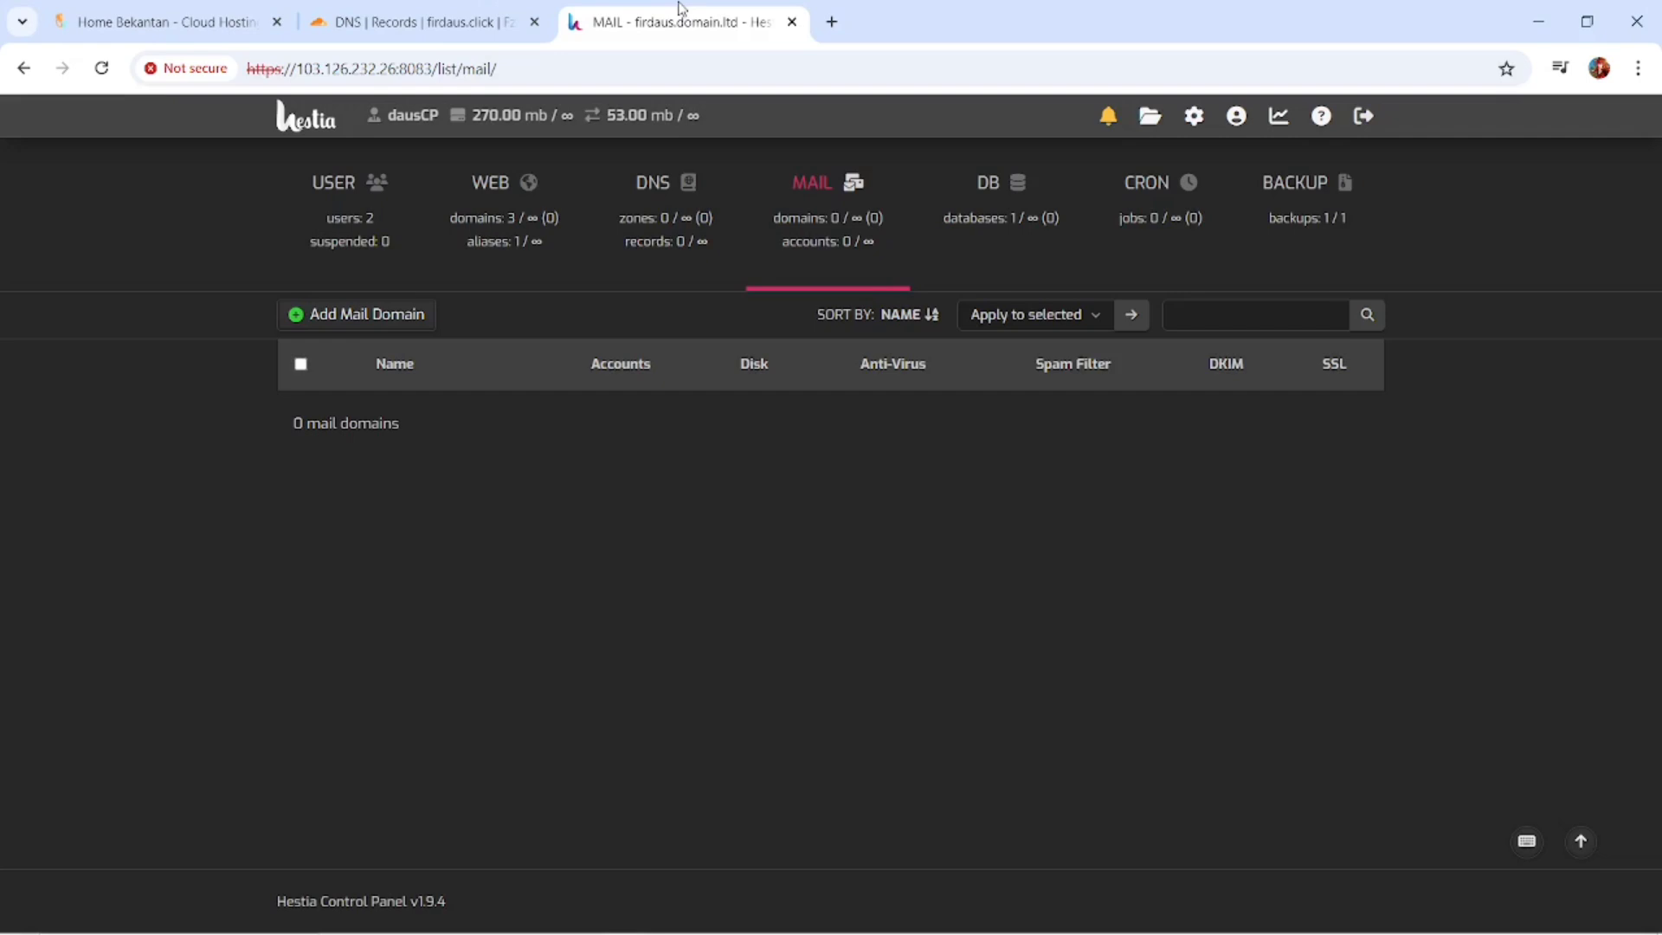
click(400, 12)
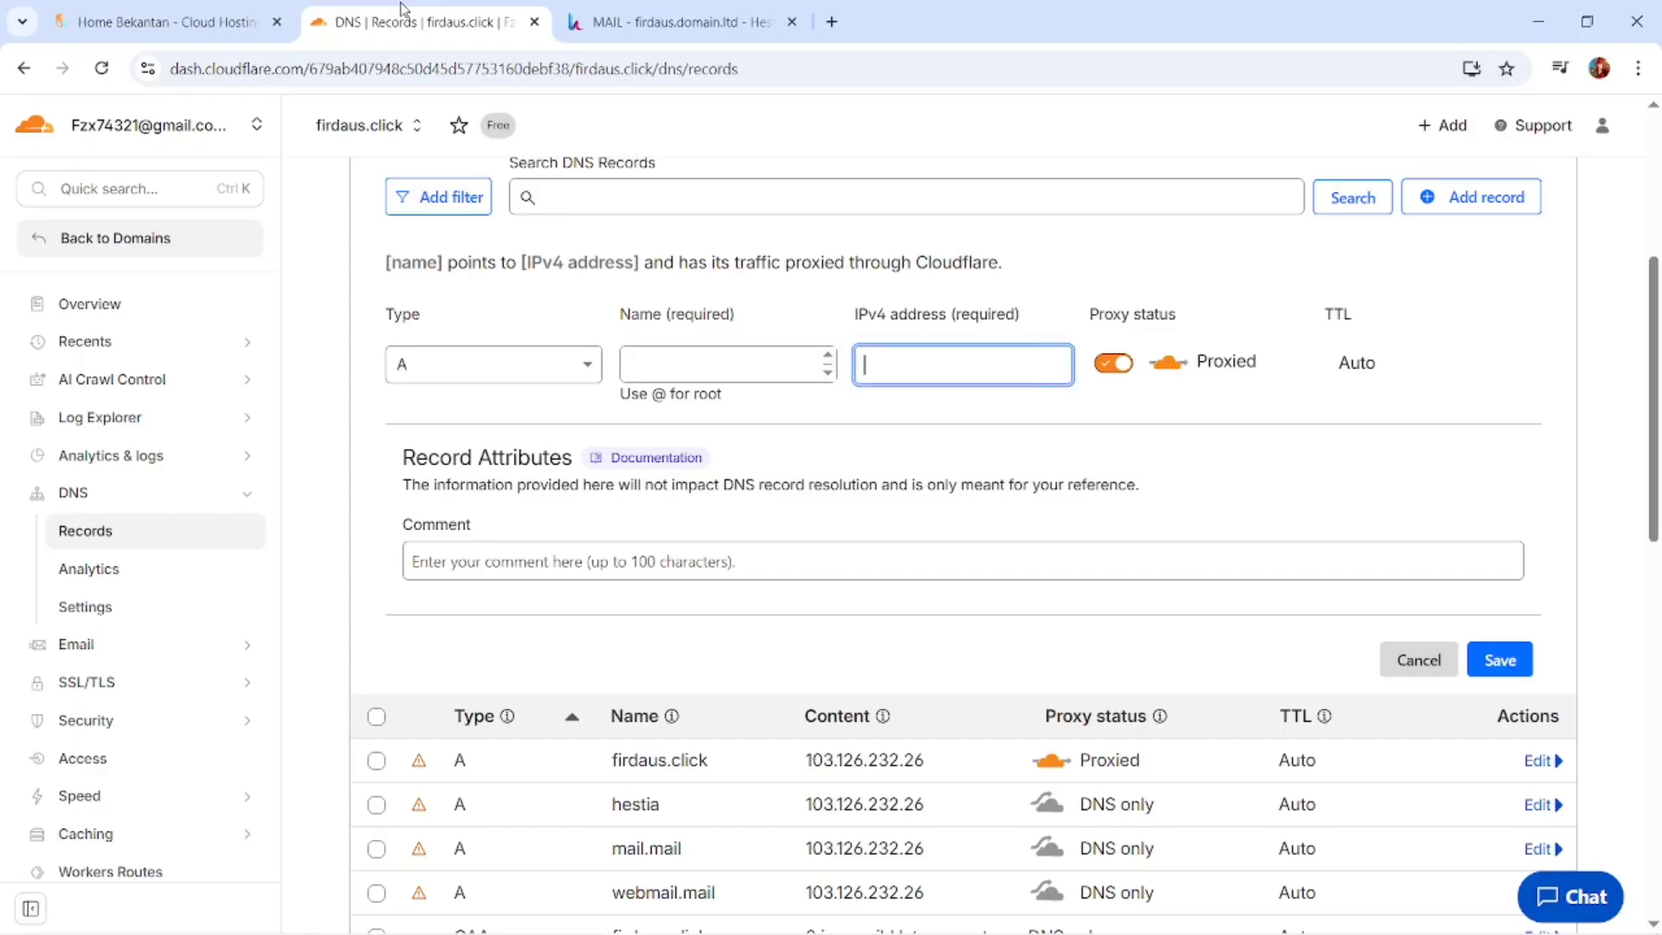
click(611, 26)
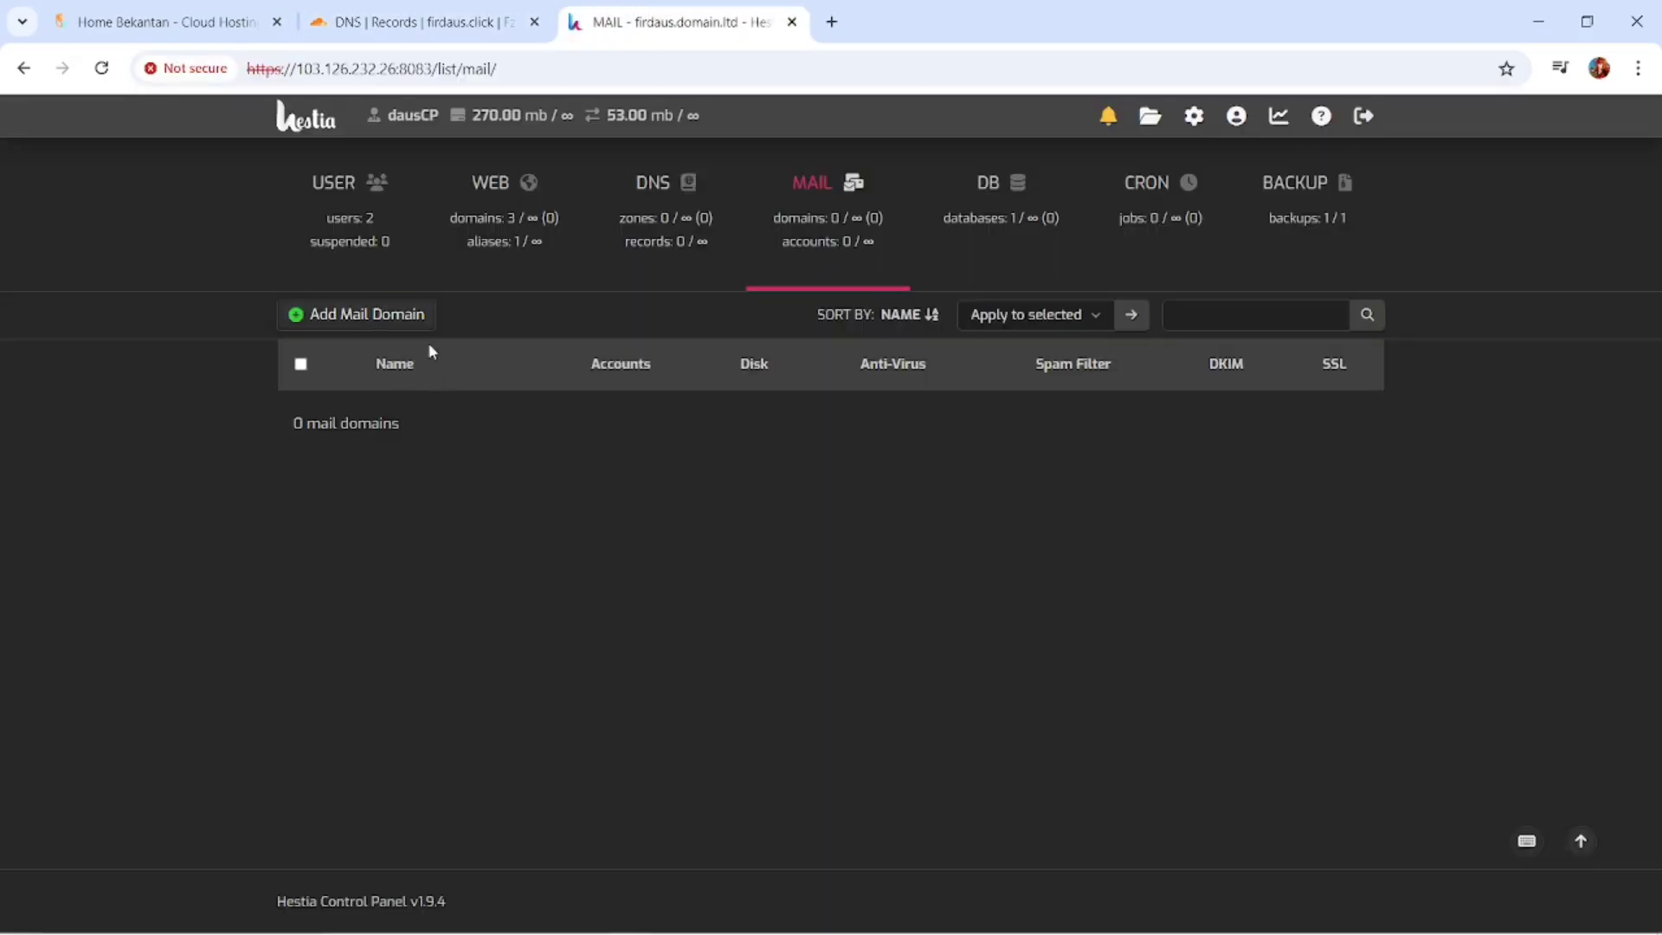
click(410, 20)
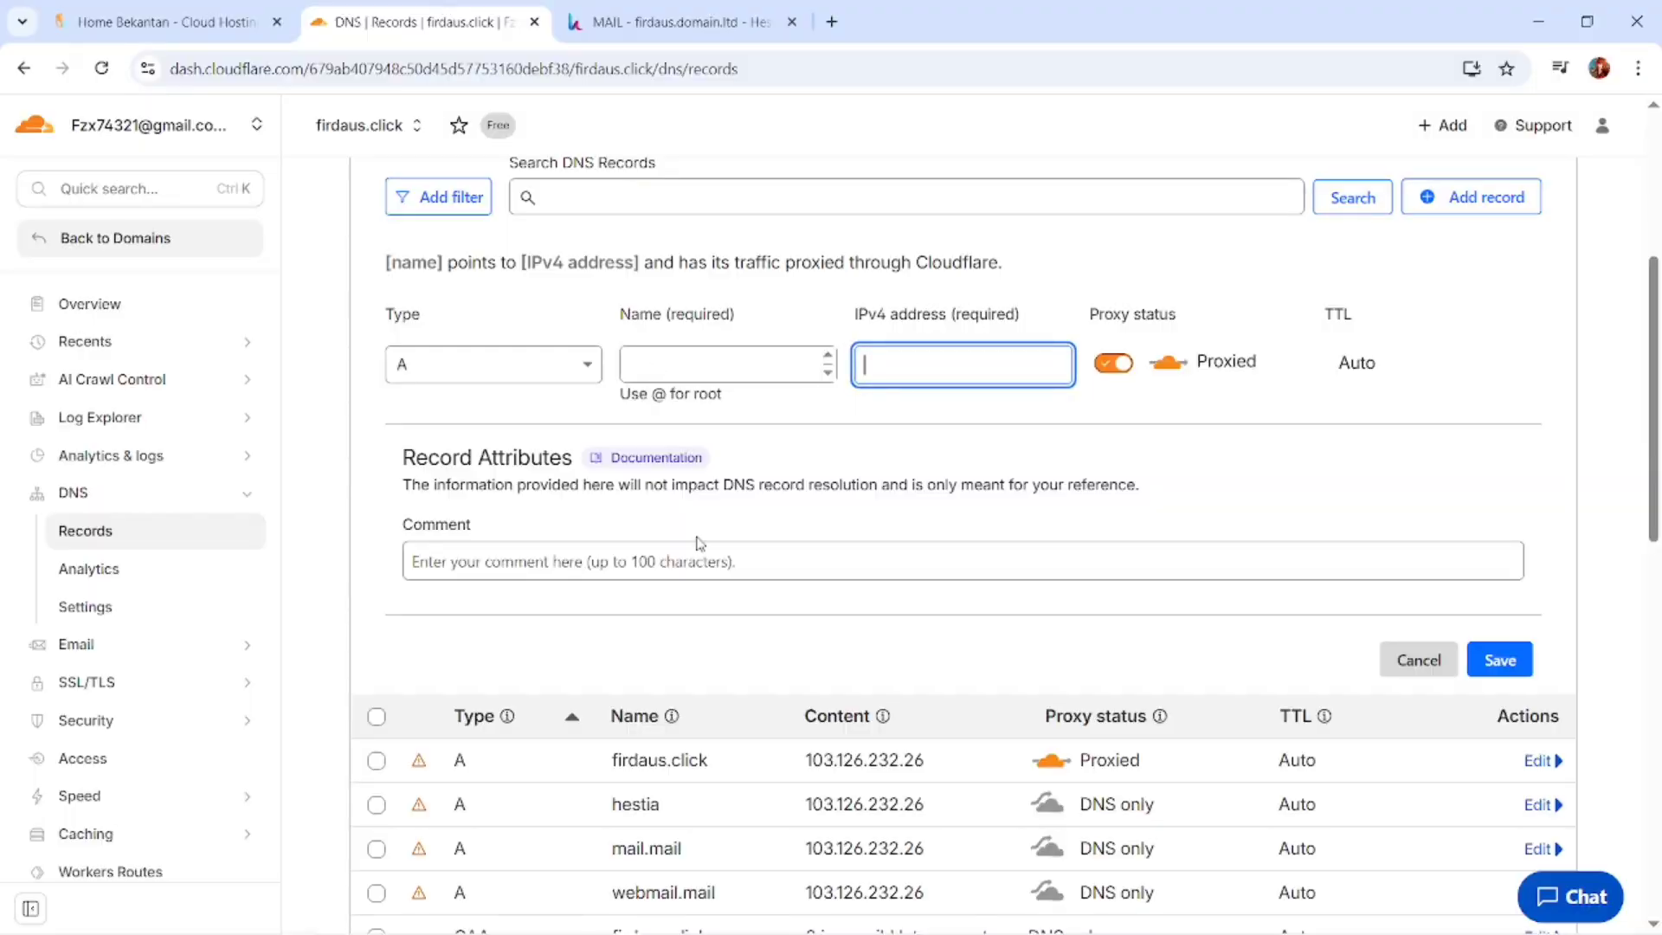
scroll(832, 787, down, 1)
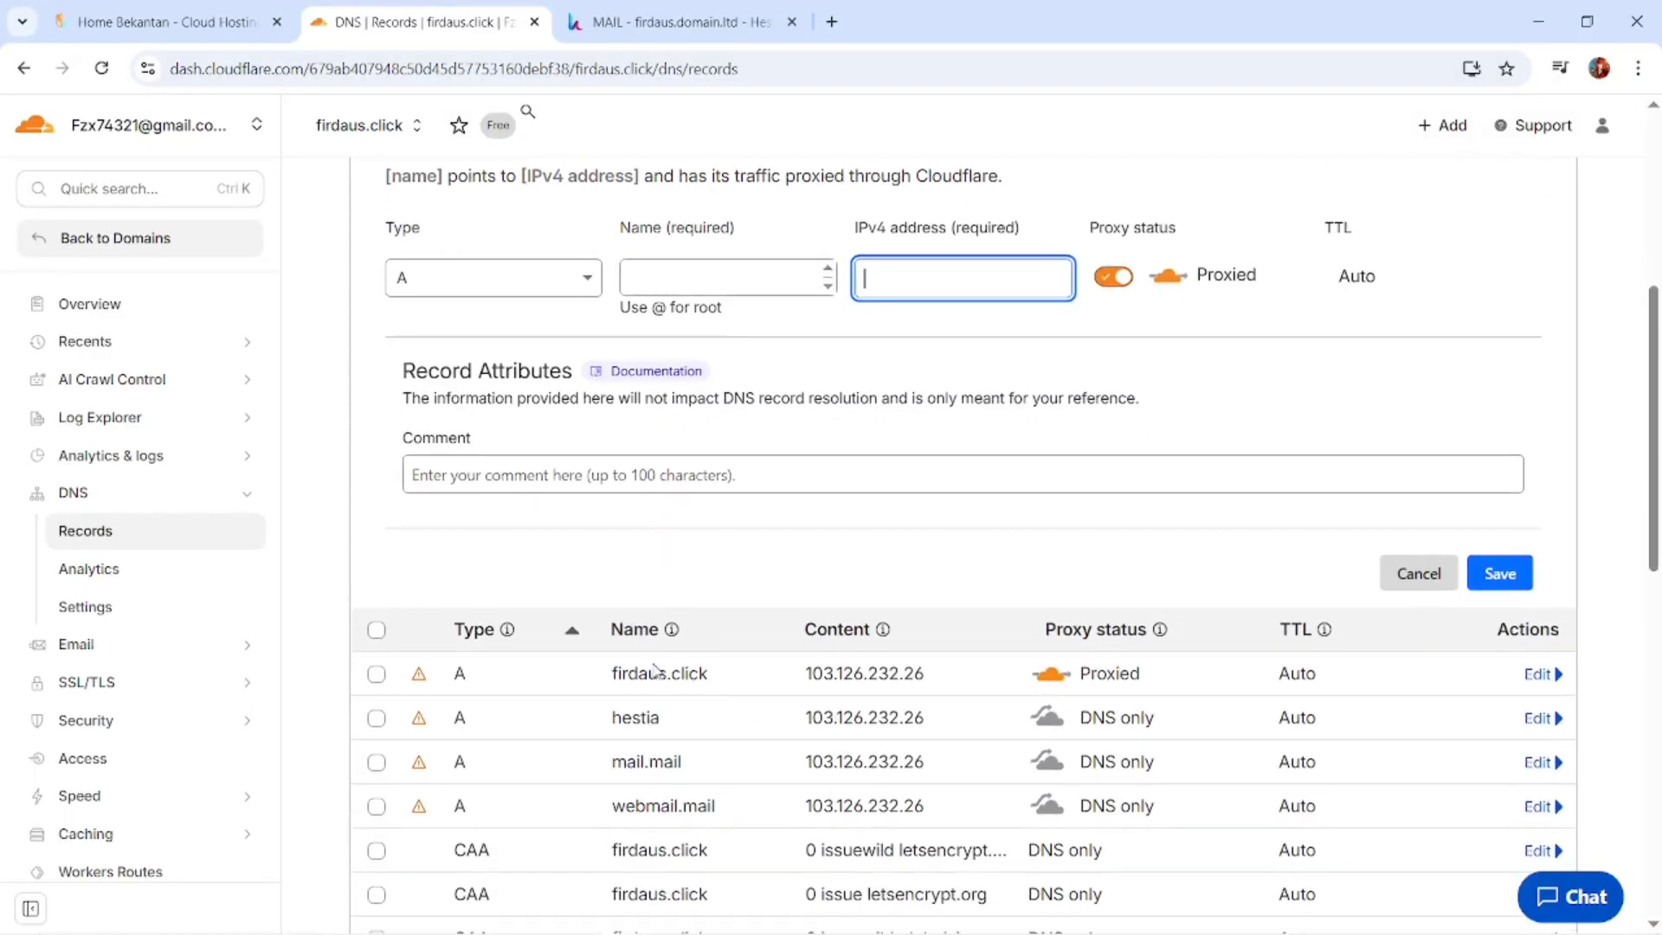
click(677, 9)
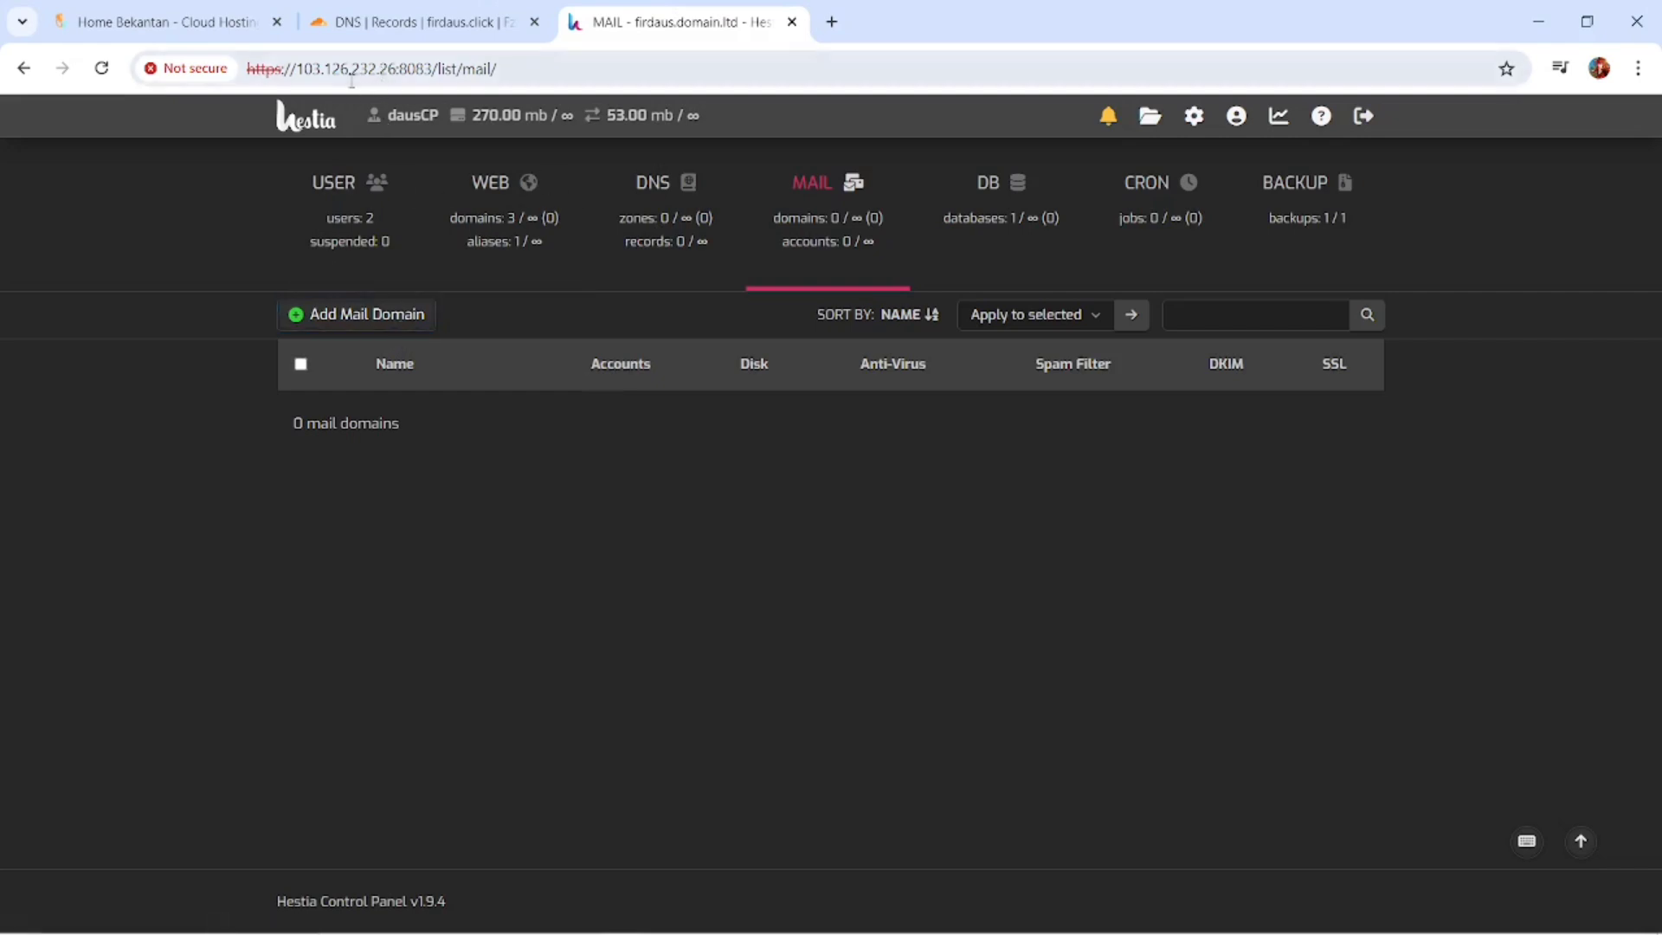
Step: Log back in to Hestia Control Panel with the admin username and account password
click(397, 336)
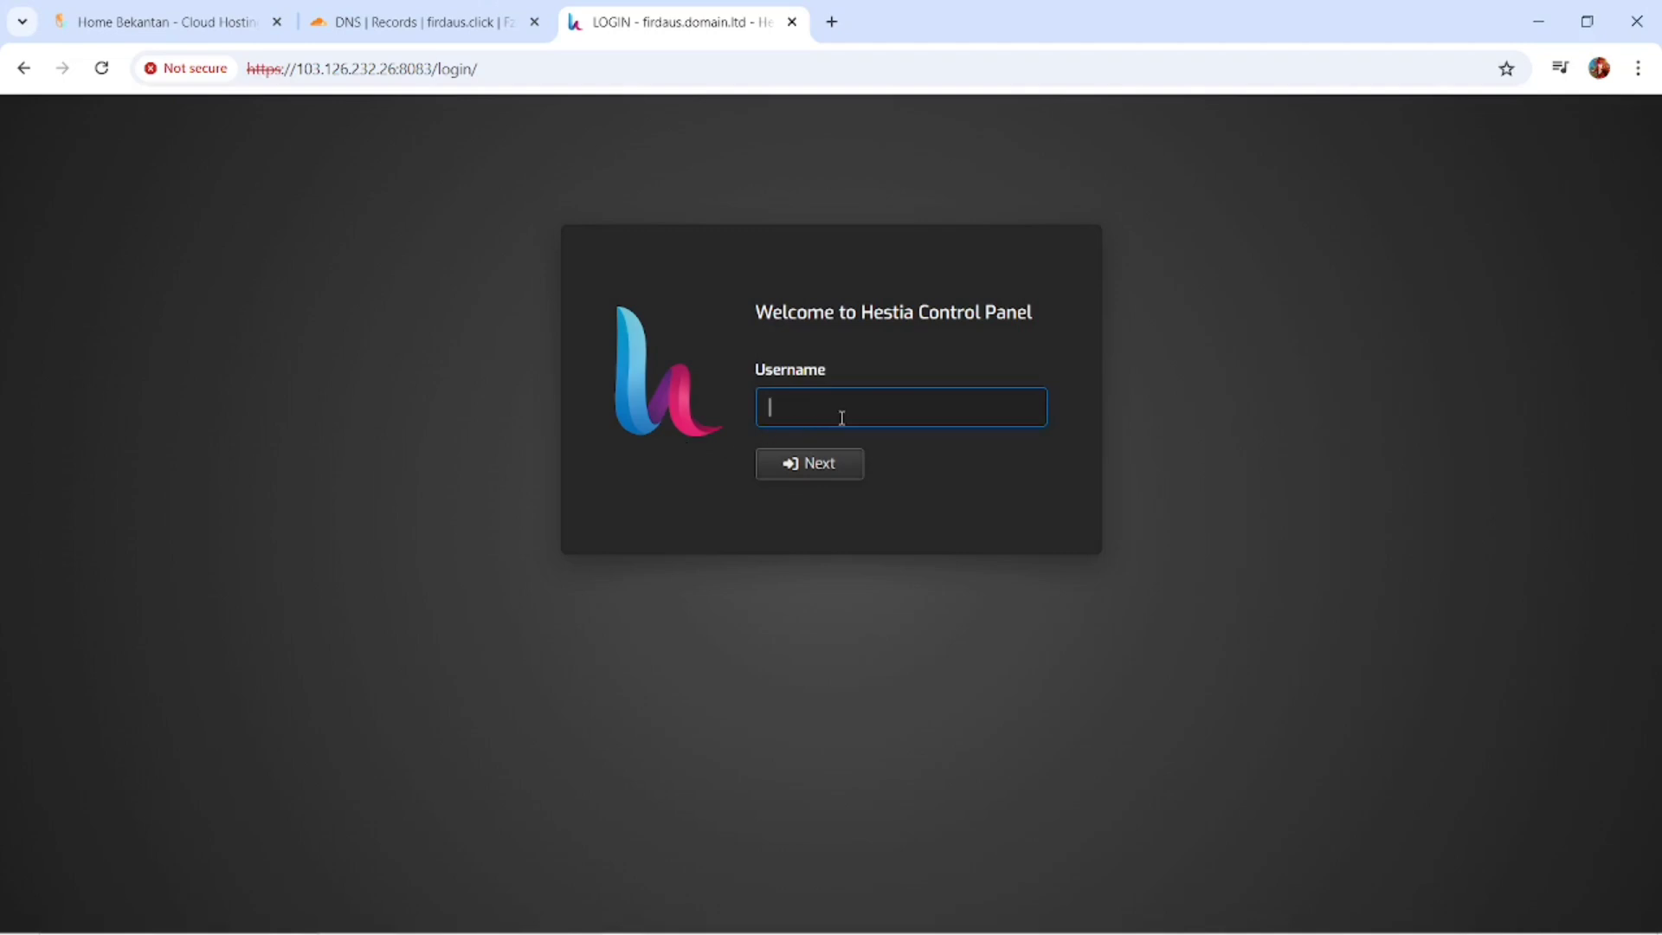
text(d)
click(891, 459)
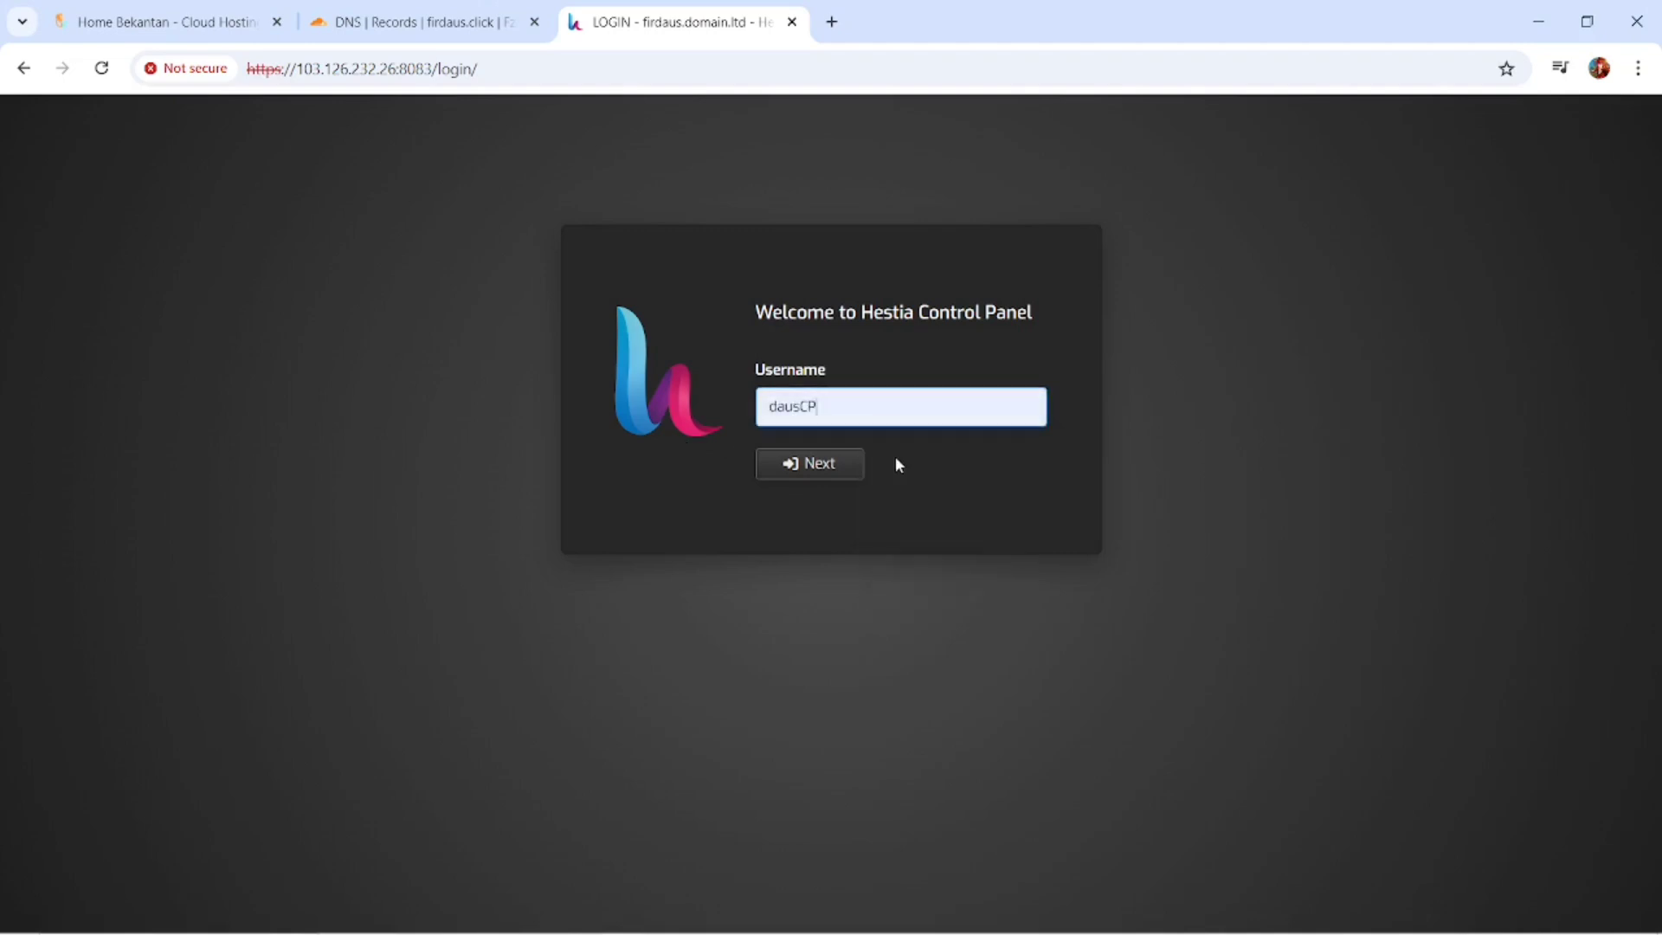
click(807, 474)
text(daus)
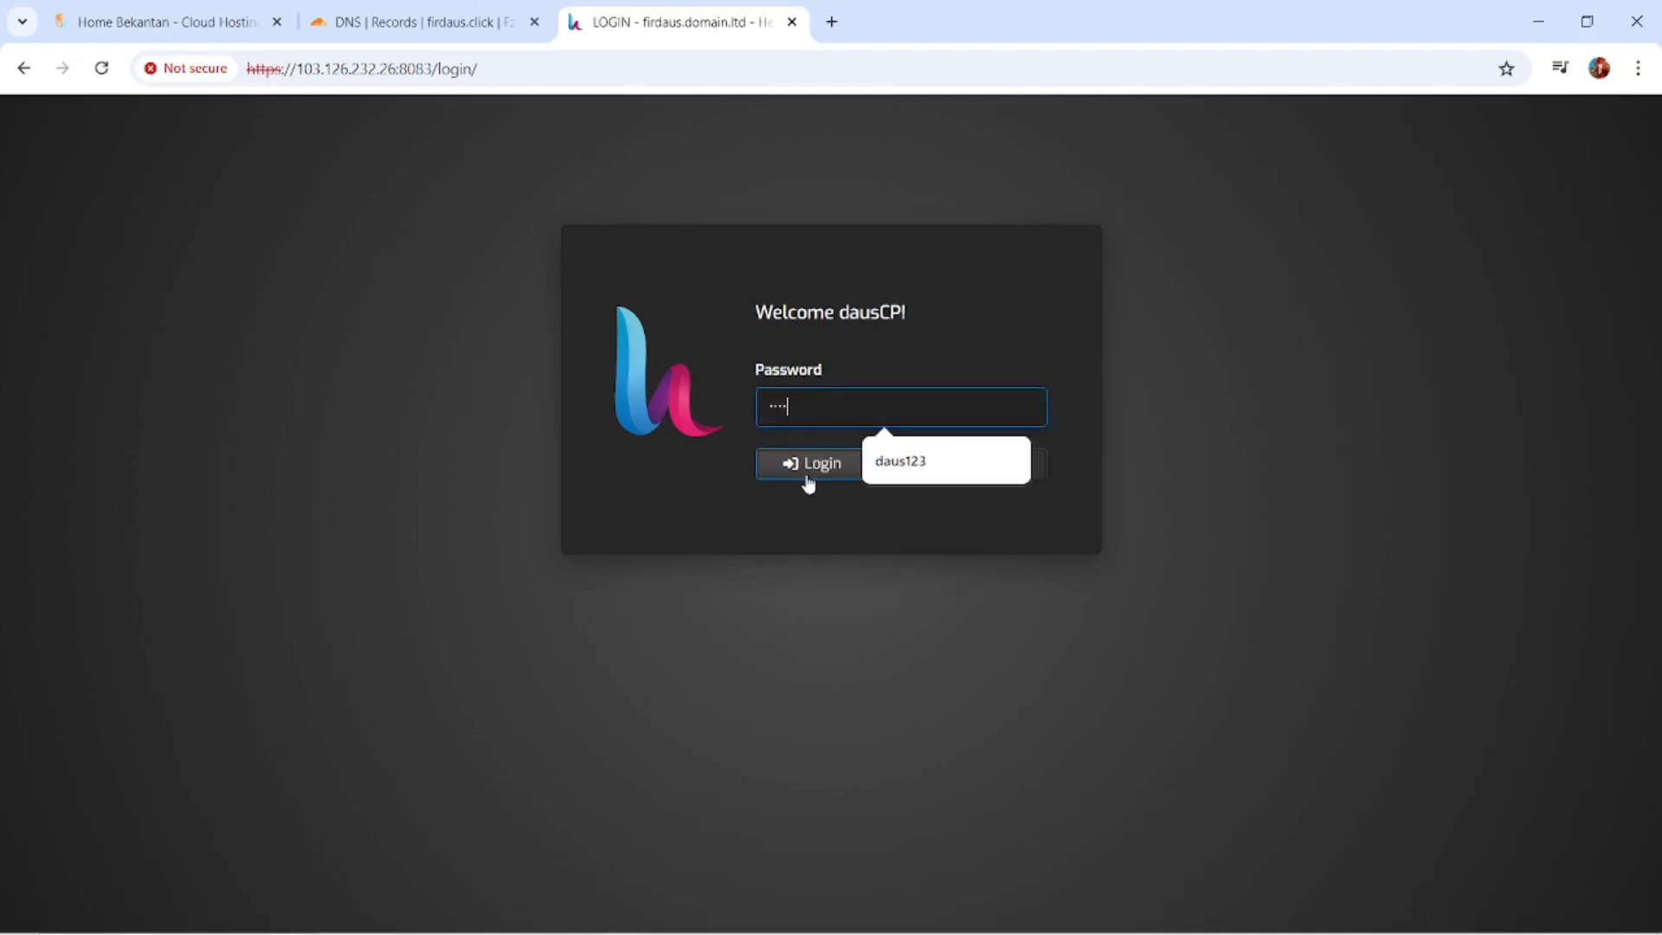
text(••••)
key(Return)
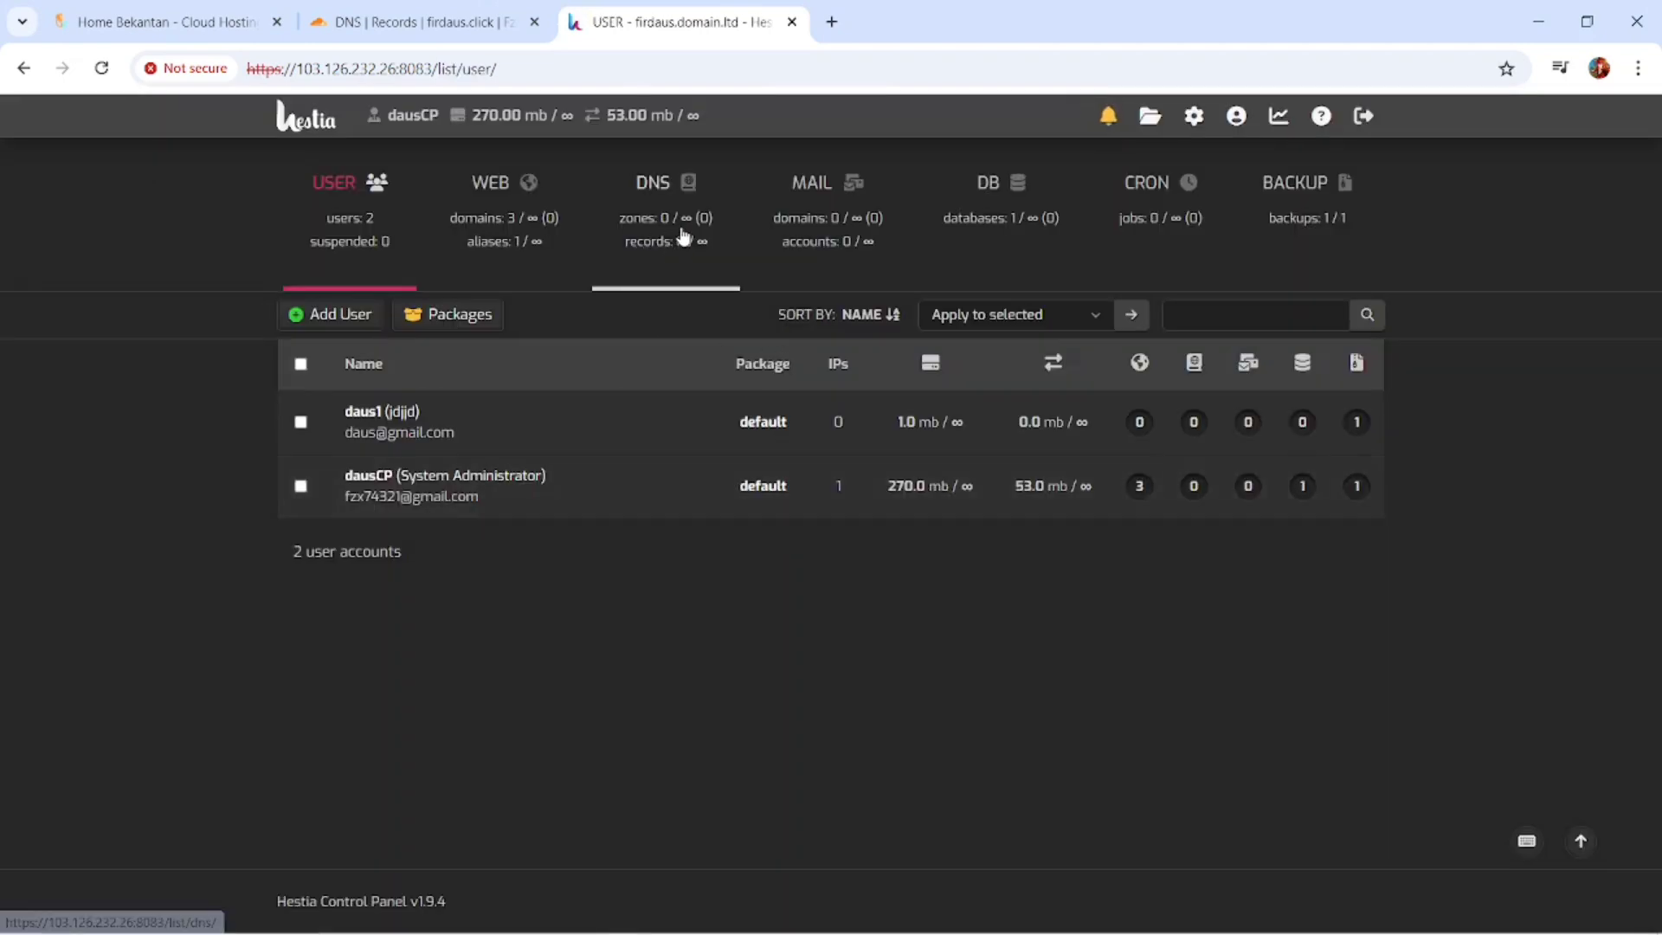
Step: Start adding a mail domain, continue past the admin account warning, and enter mail.firdaus.click as the domain
click(824, 221)
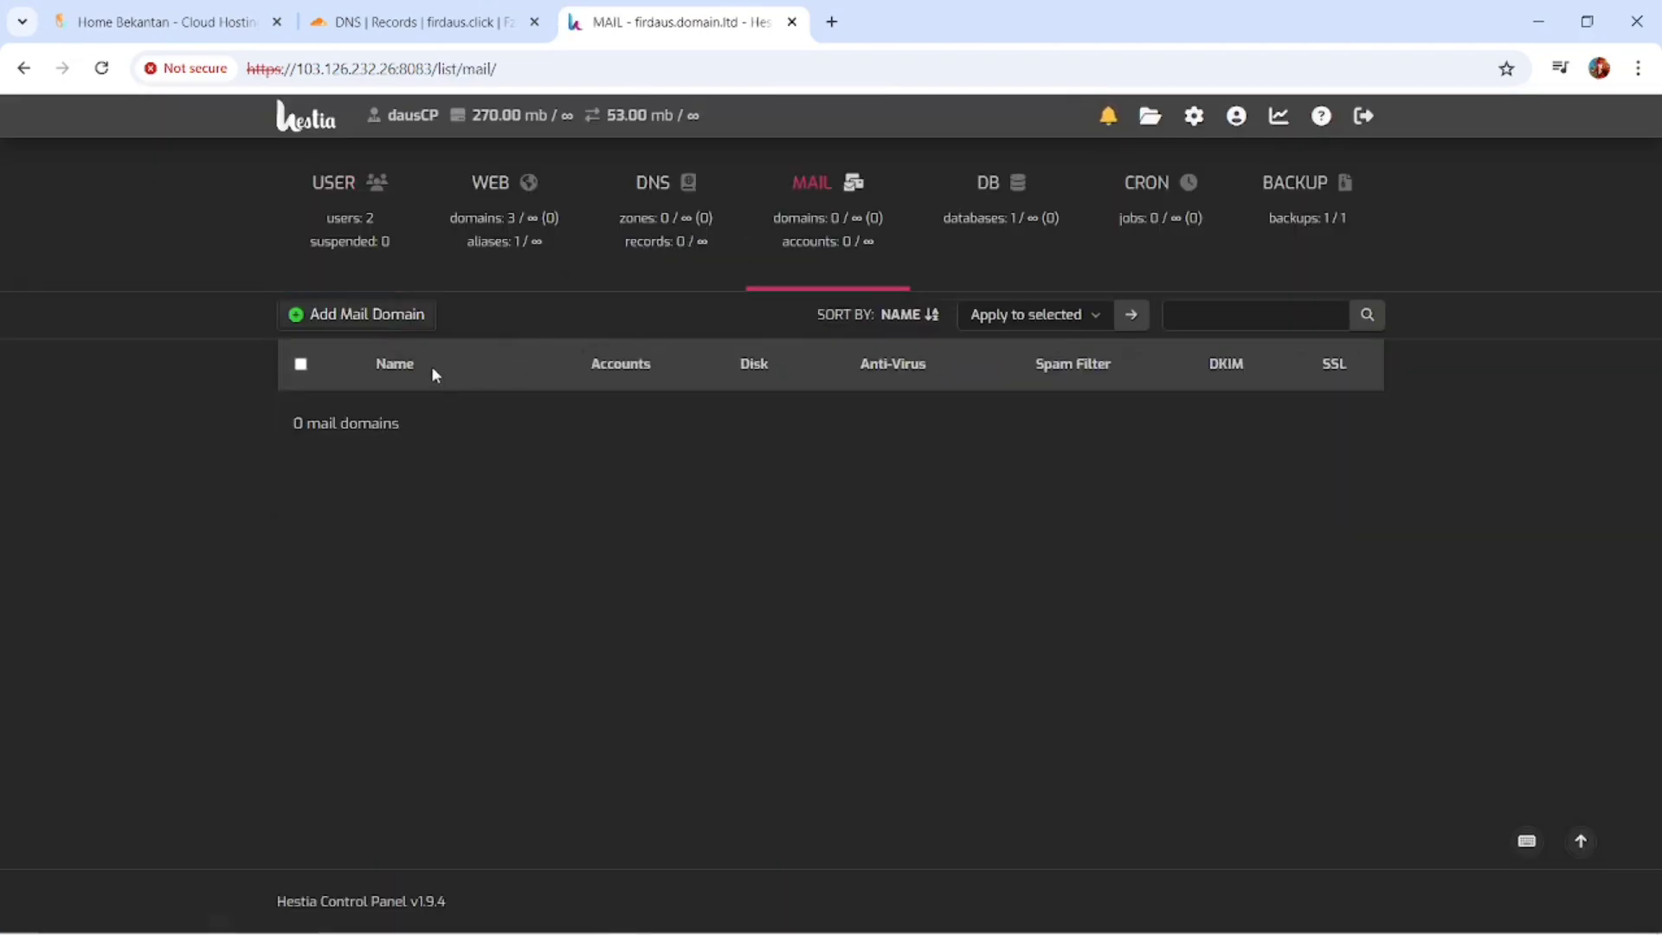
click(396, 315)
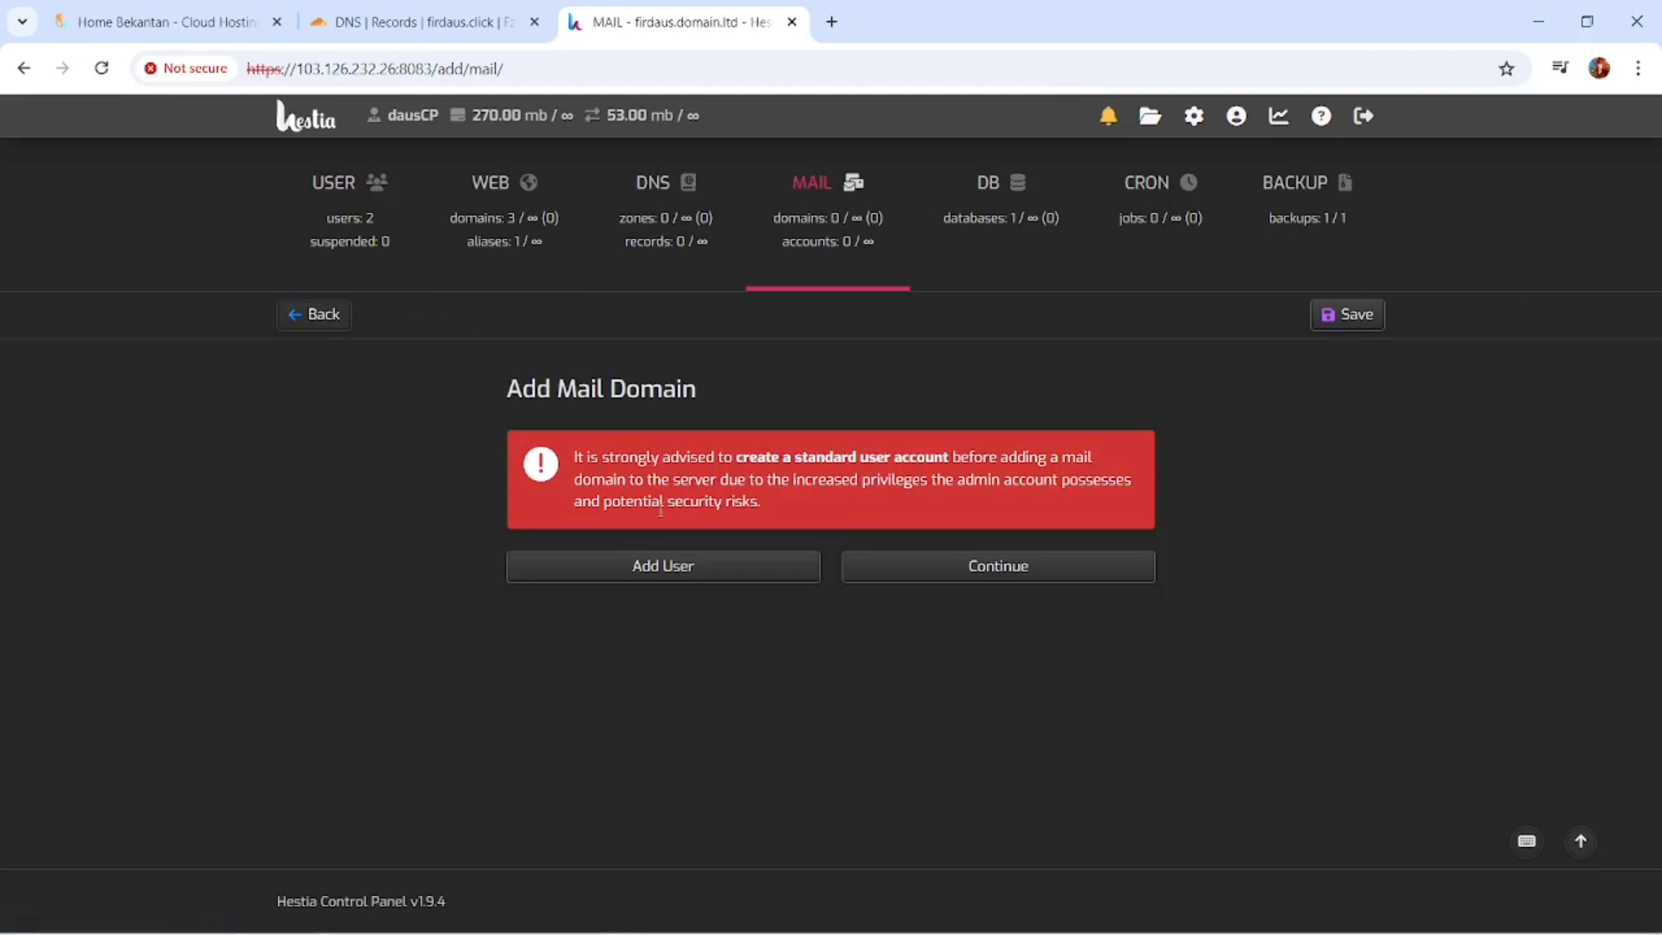
click(913, 572)
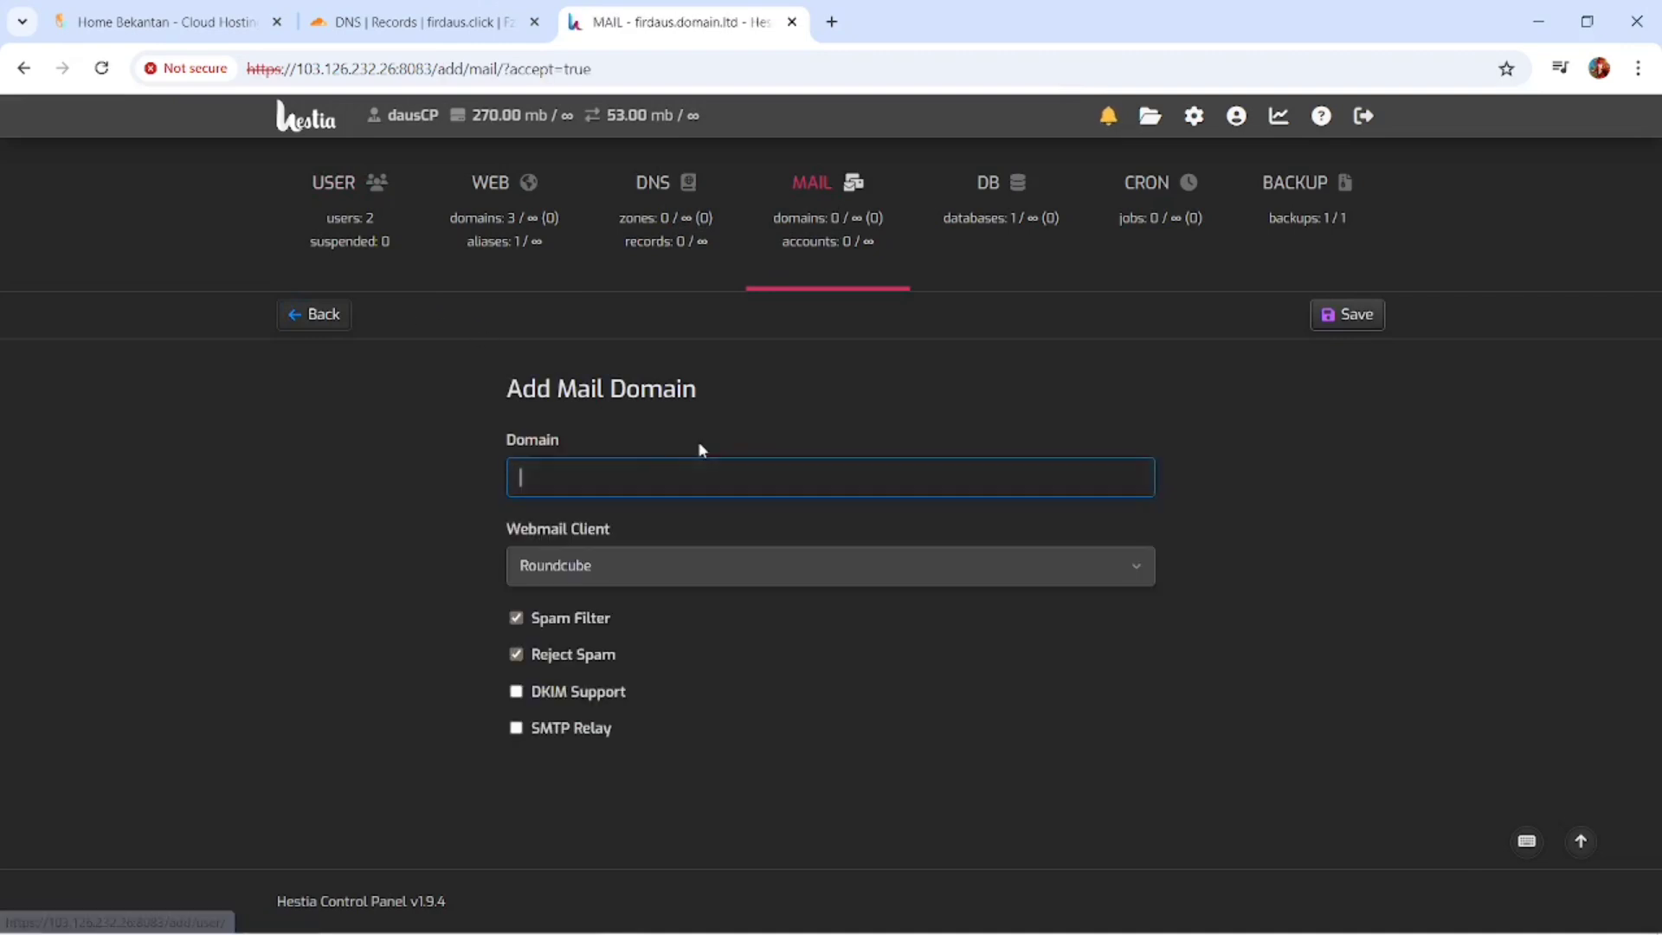
click(635, 463)
text(m)
click(679, 530)
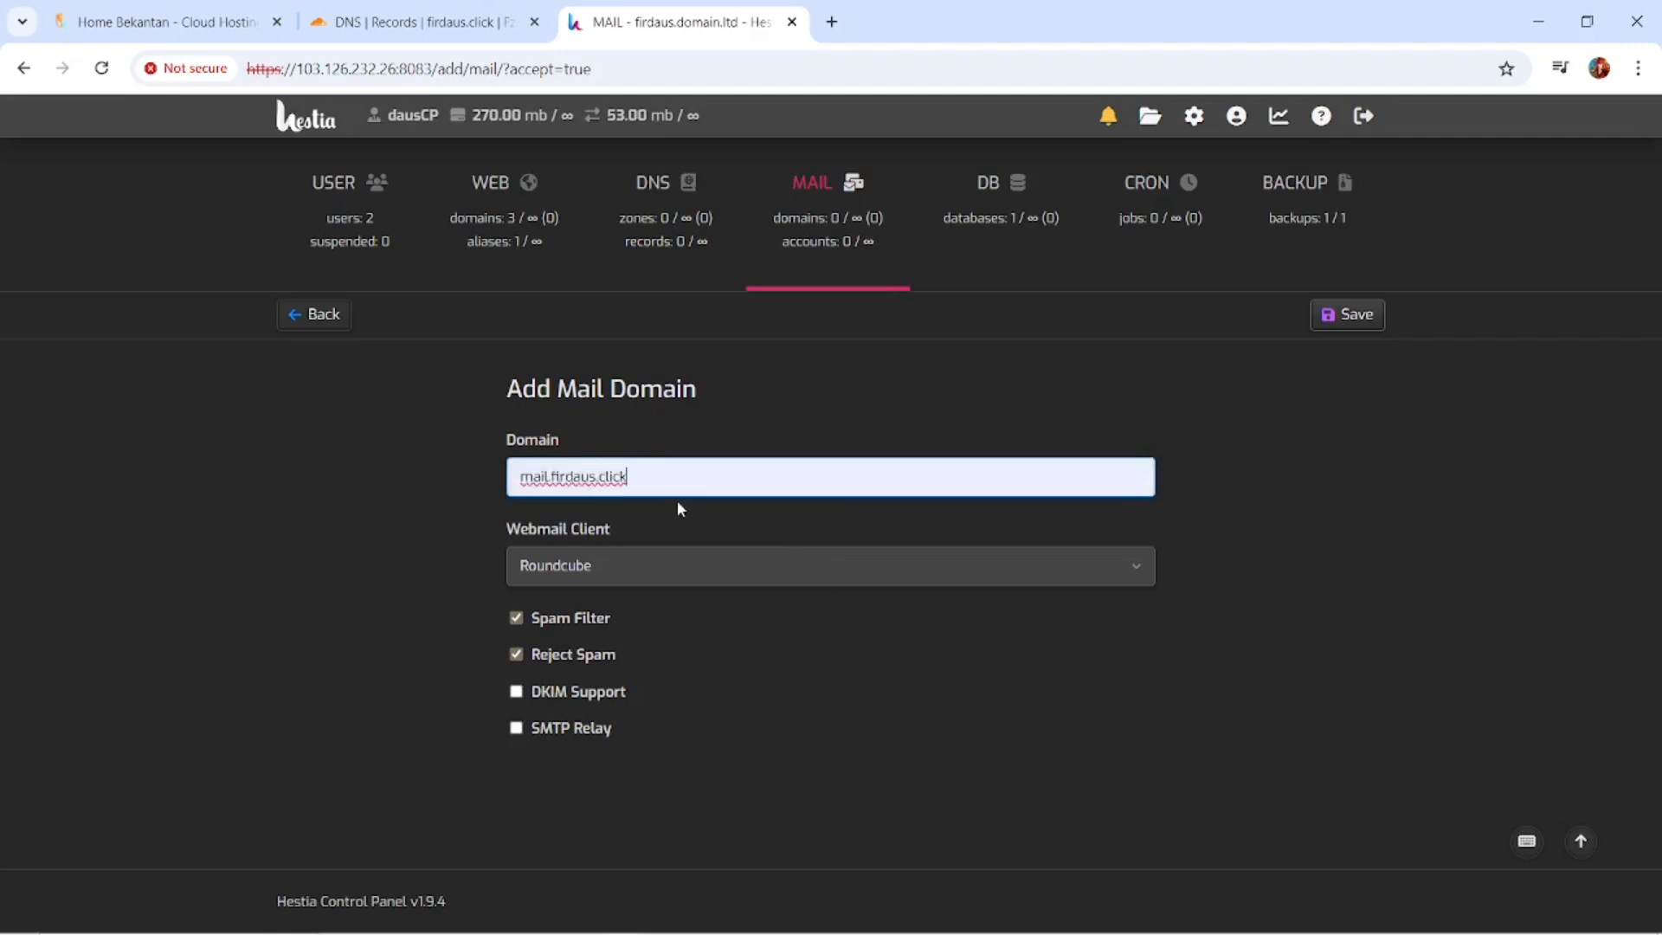
Step: Keep Roundcube as the webmail client, enable DKIM Support, and save the new mail domain
click(692, 568)
click(555, 567)
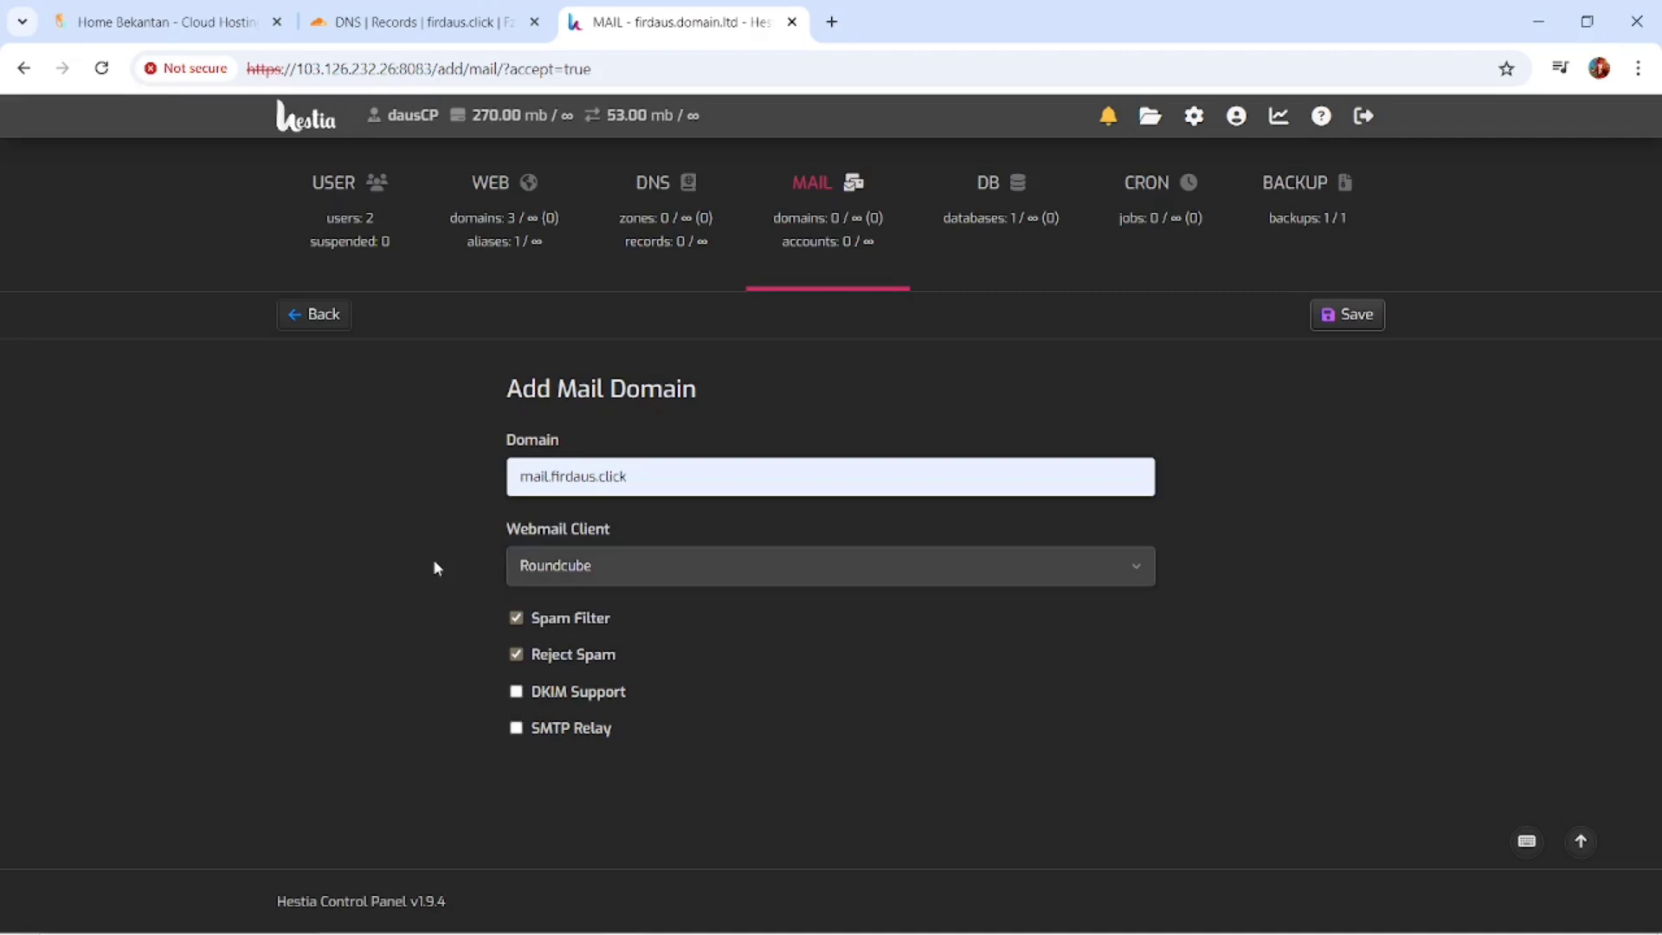
click(555, 567)
click(381, 537)
click(517, 691)
click(1348, 320)
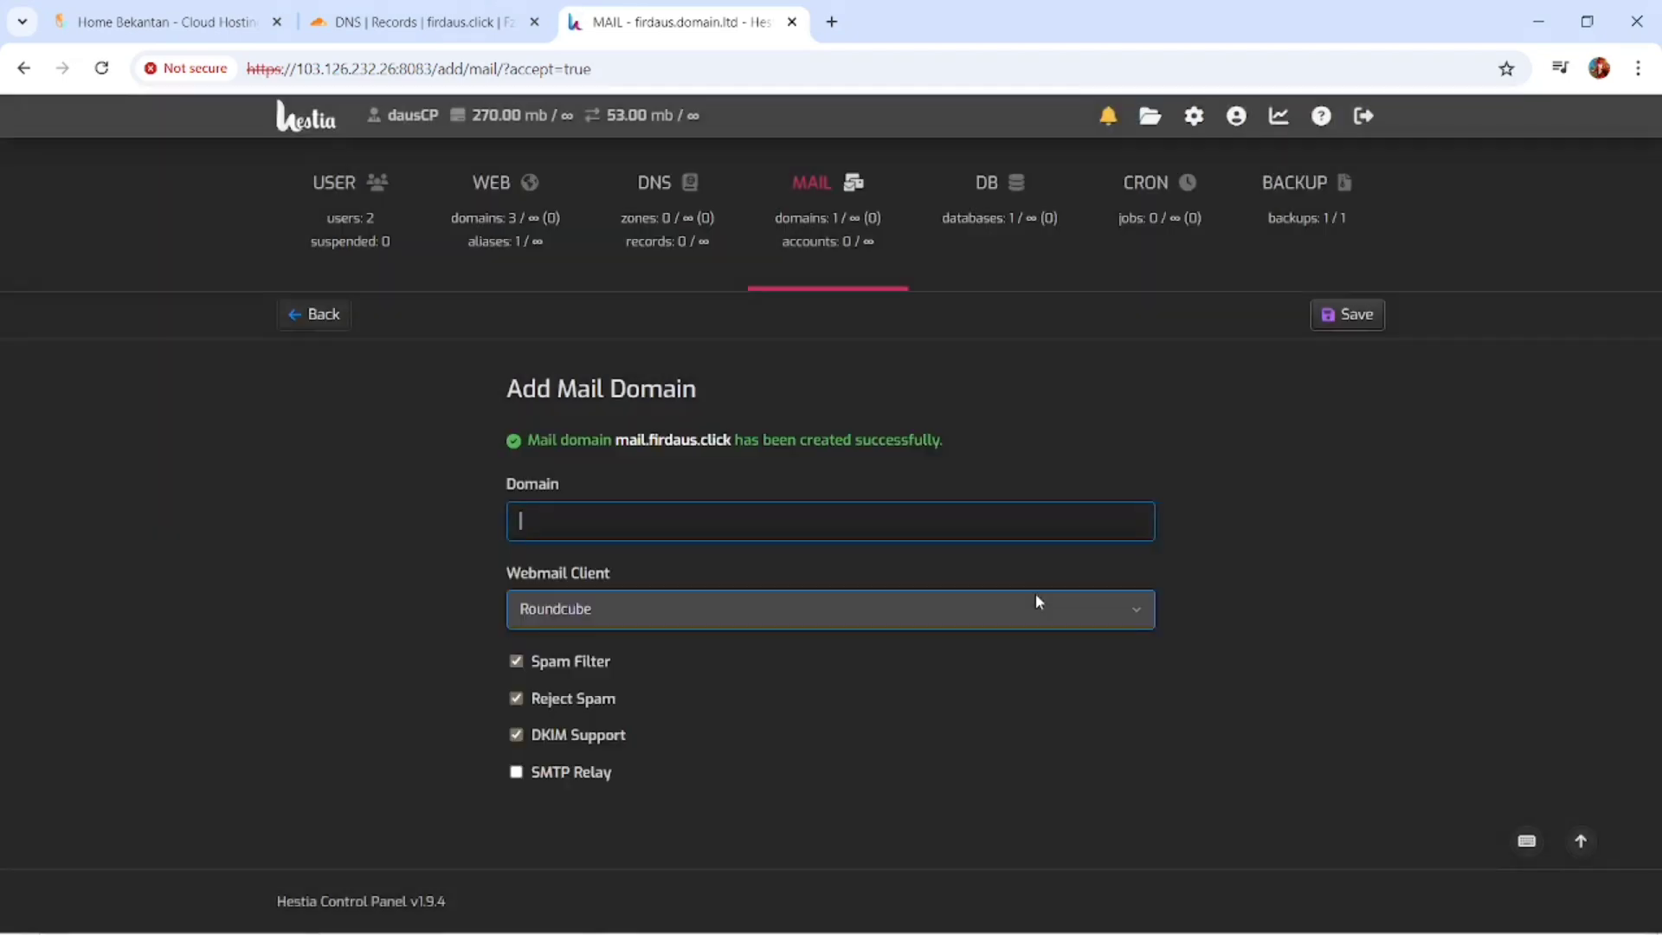
Step: Return to the mail domain list and open the DNS records of mail.firdaus.click
click(327, 315)
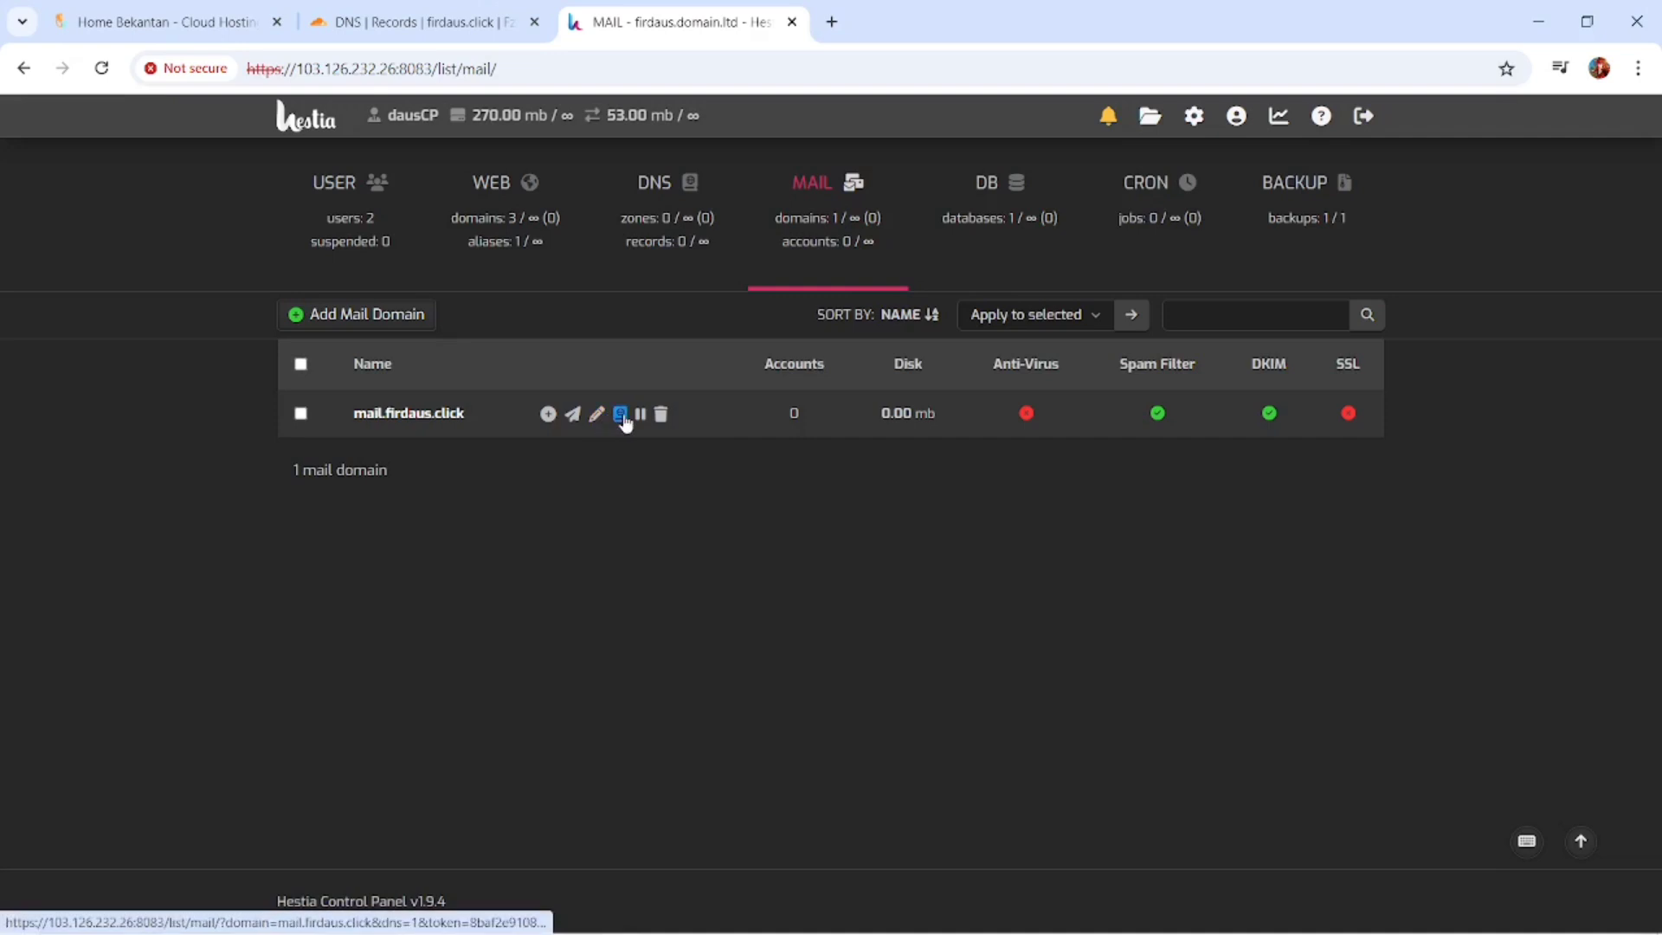
click(622, 416)
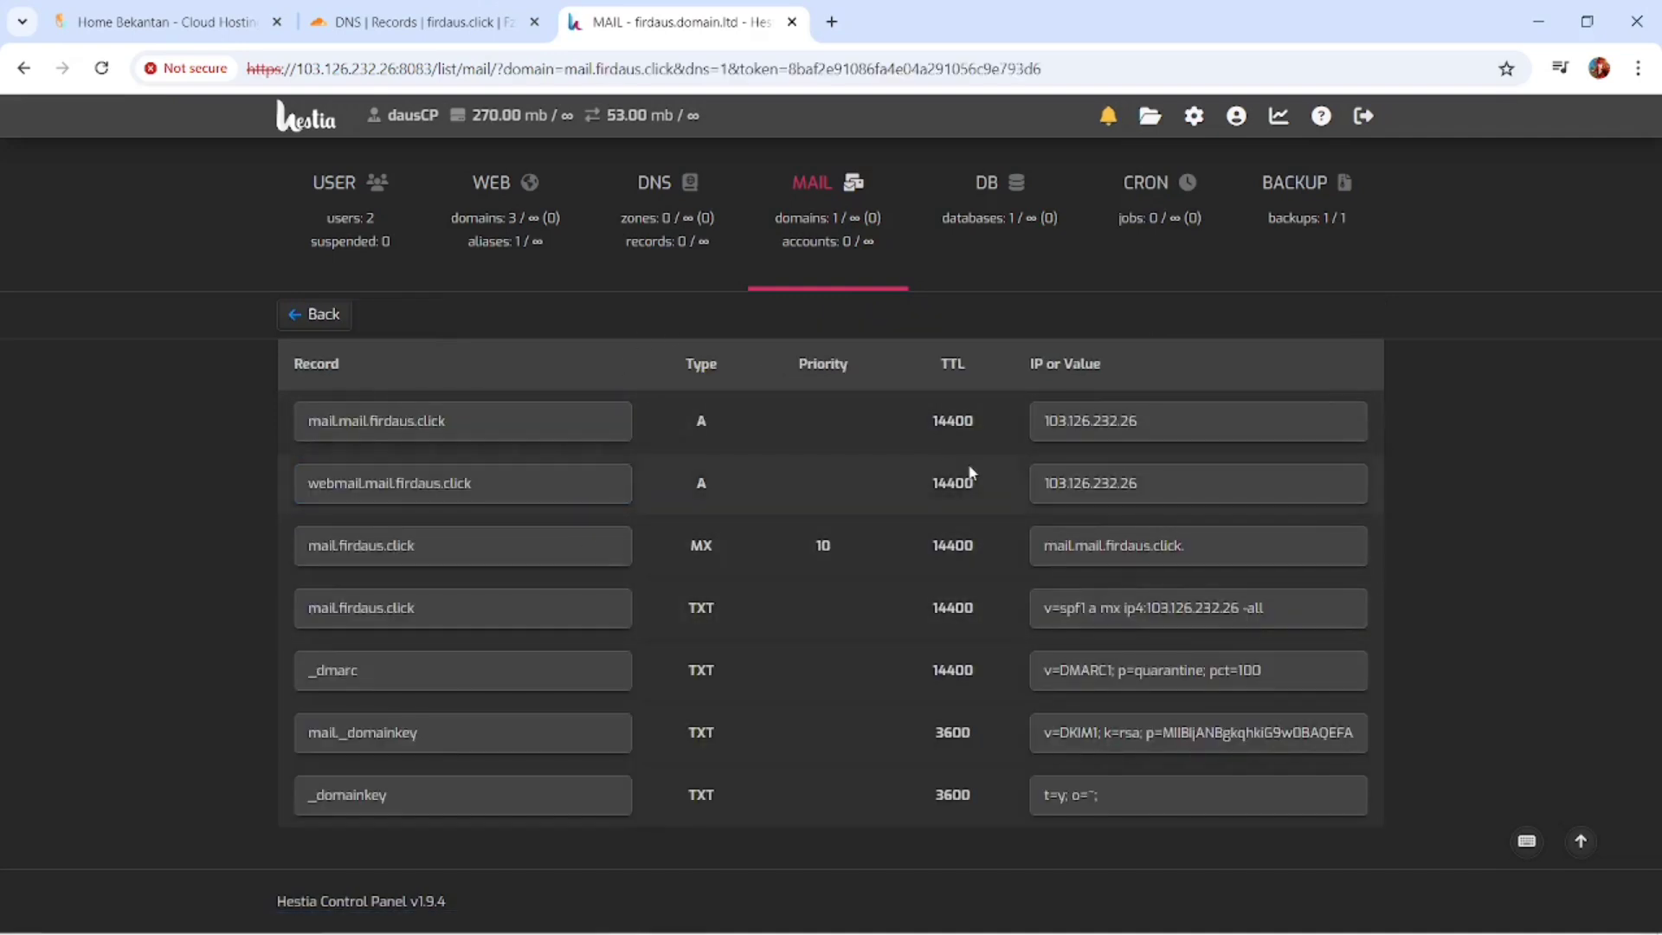
click(1238, 433)
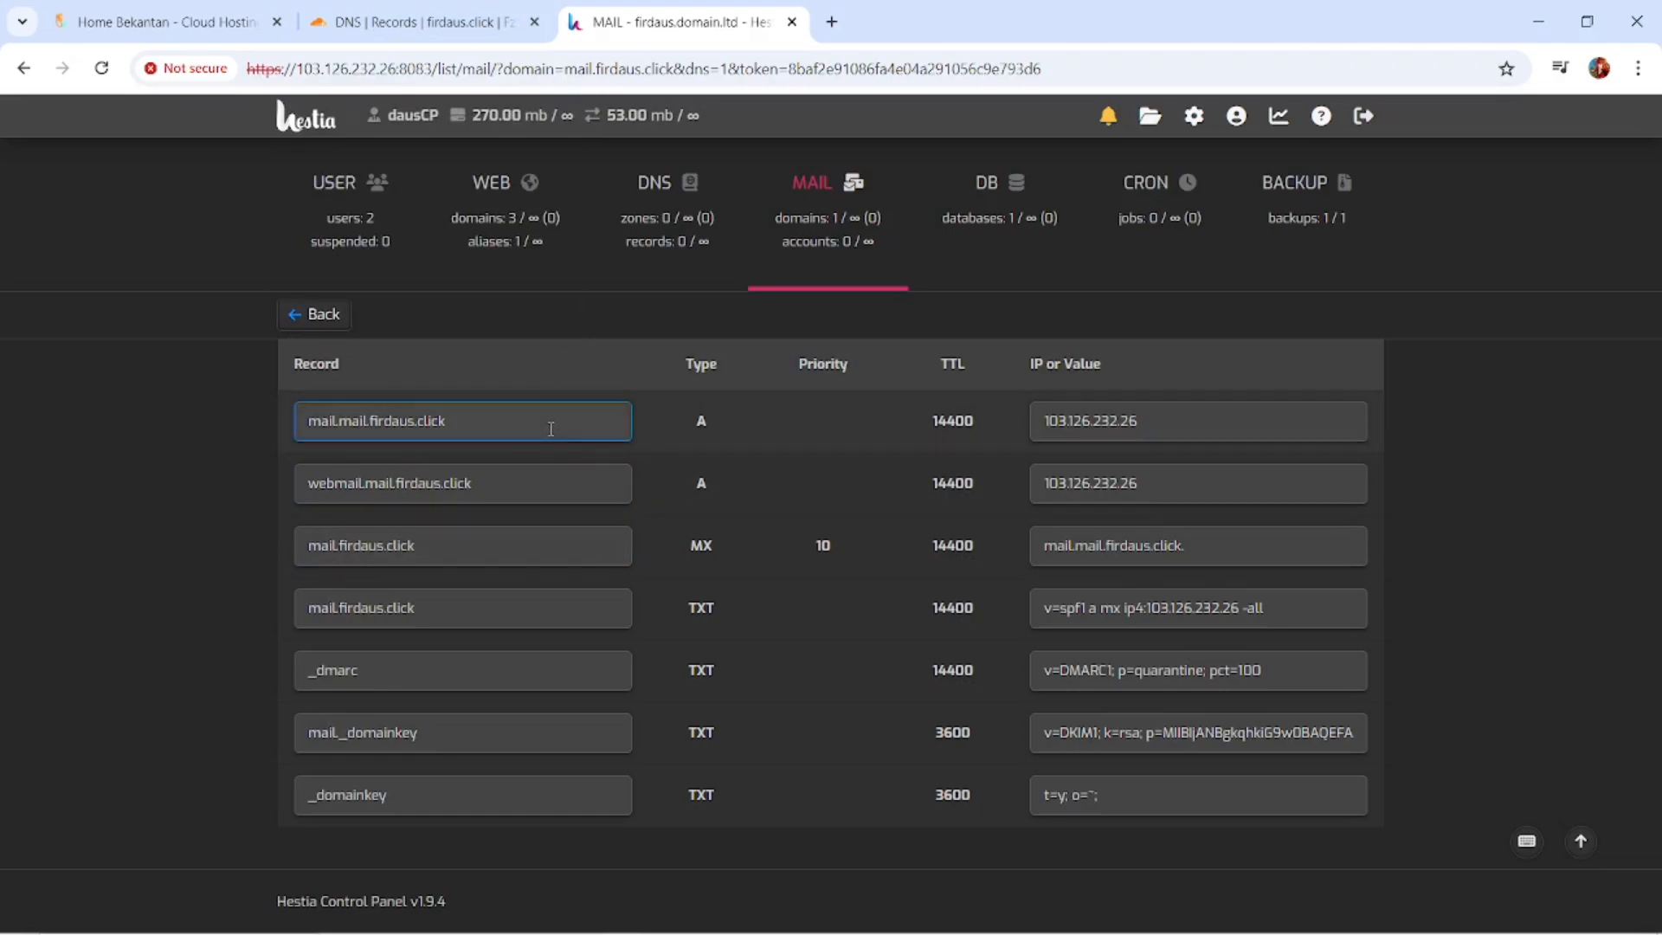
Step: Switch to Cloudflare and review the existing mail-related A and MX records of firdaus.click
click(467, 6)
scroll(660, 538, down, 5)
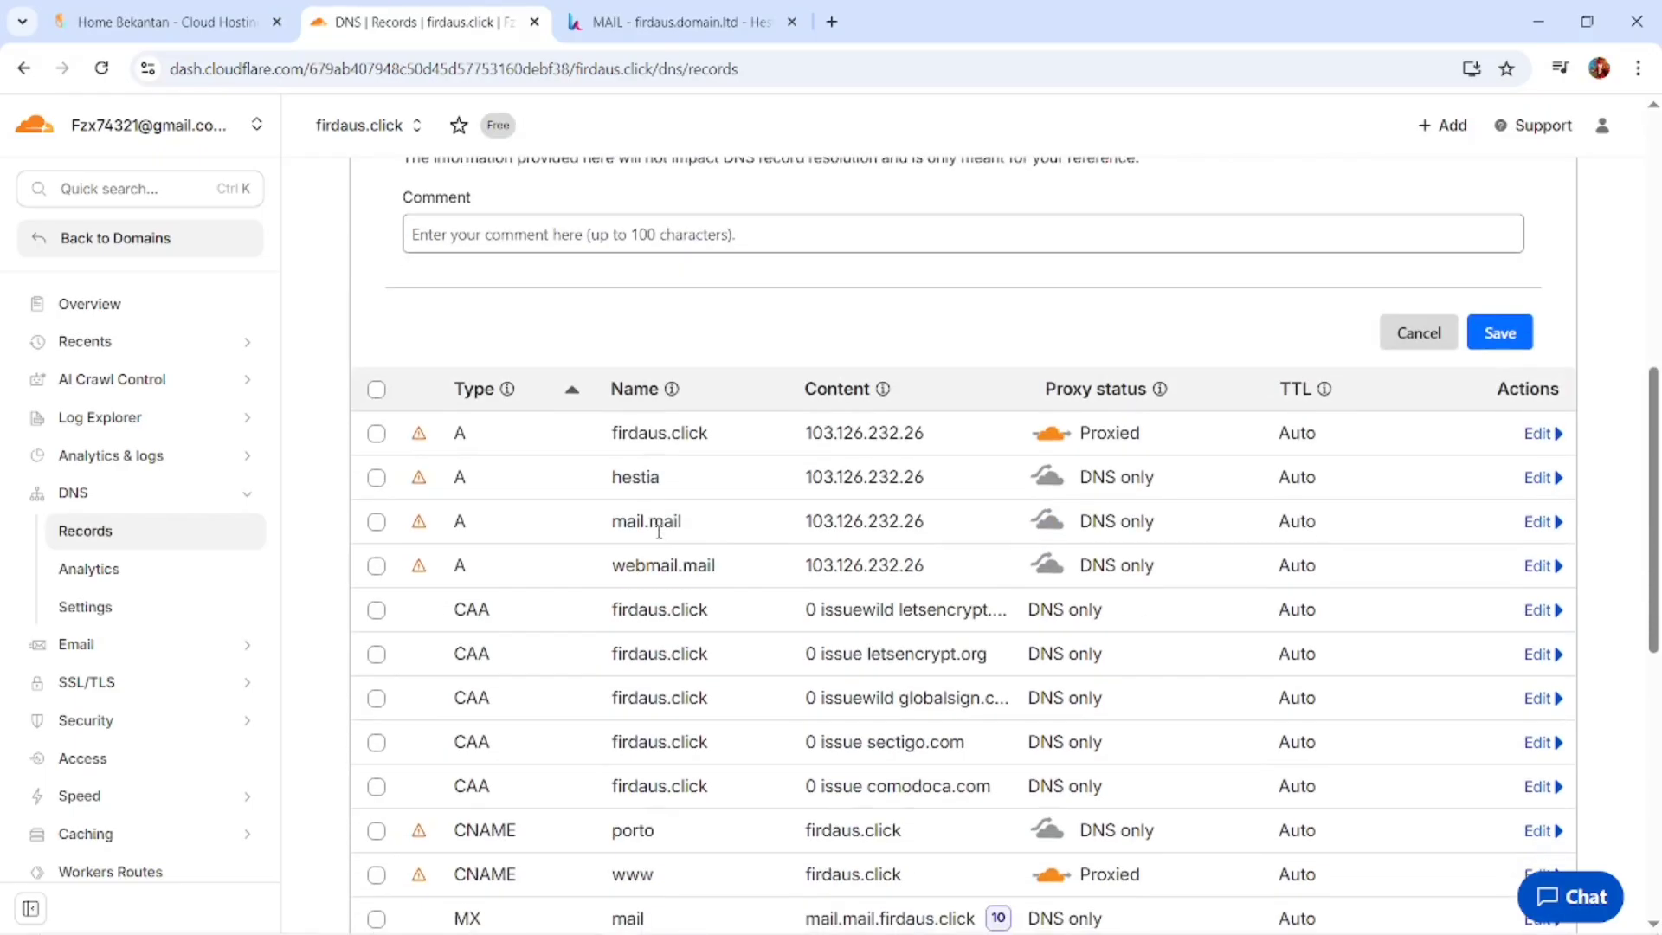
scroll(714, 446, up, 2)
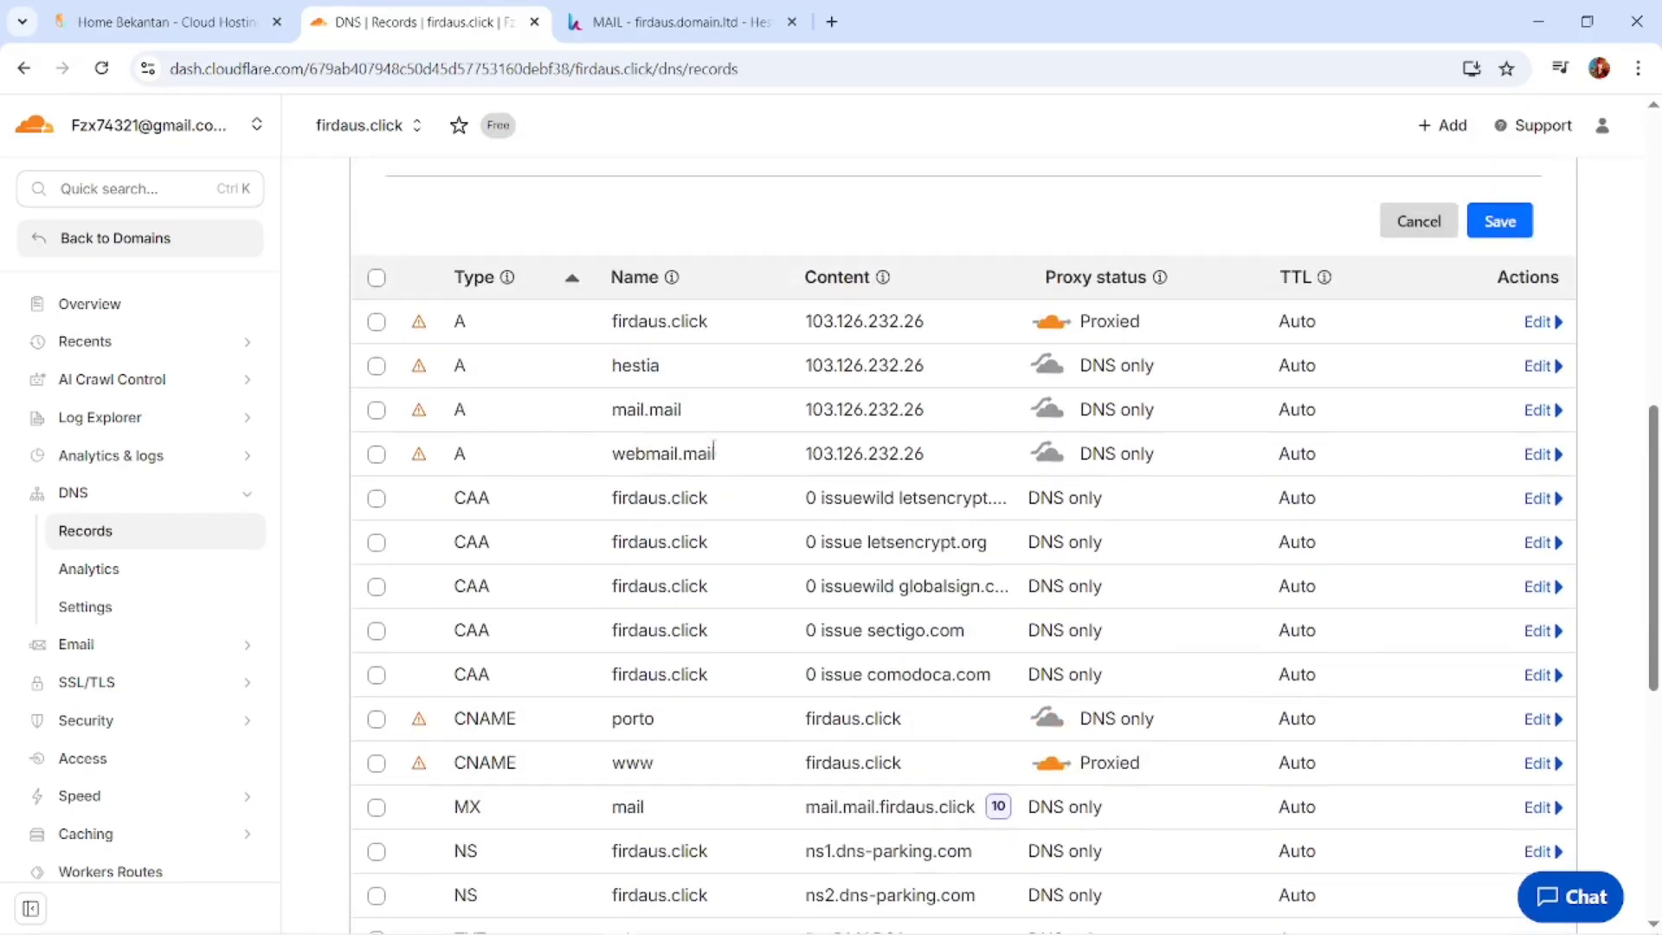
scroll(713, 446, down, 3)
scroll(714, 445, down, 5)
scroll(712, 452, up, 7)
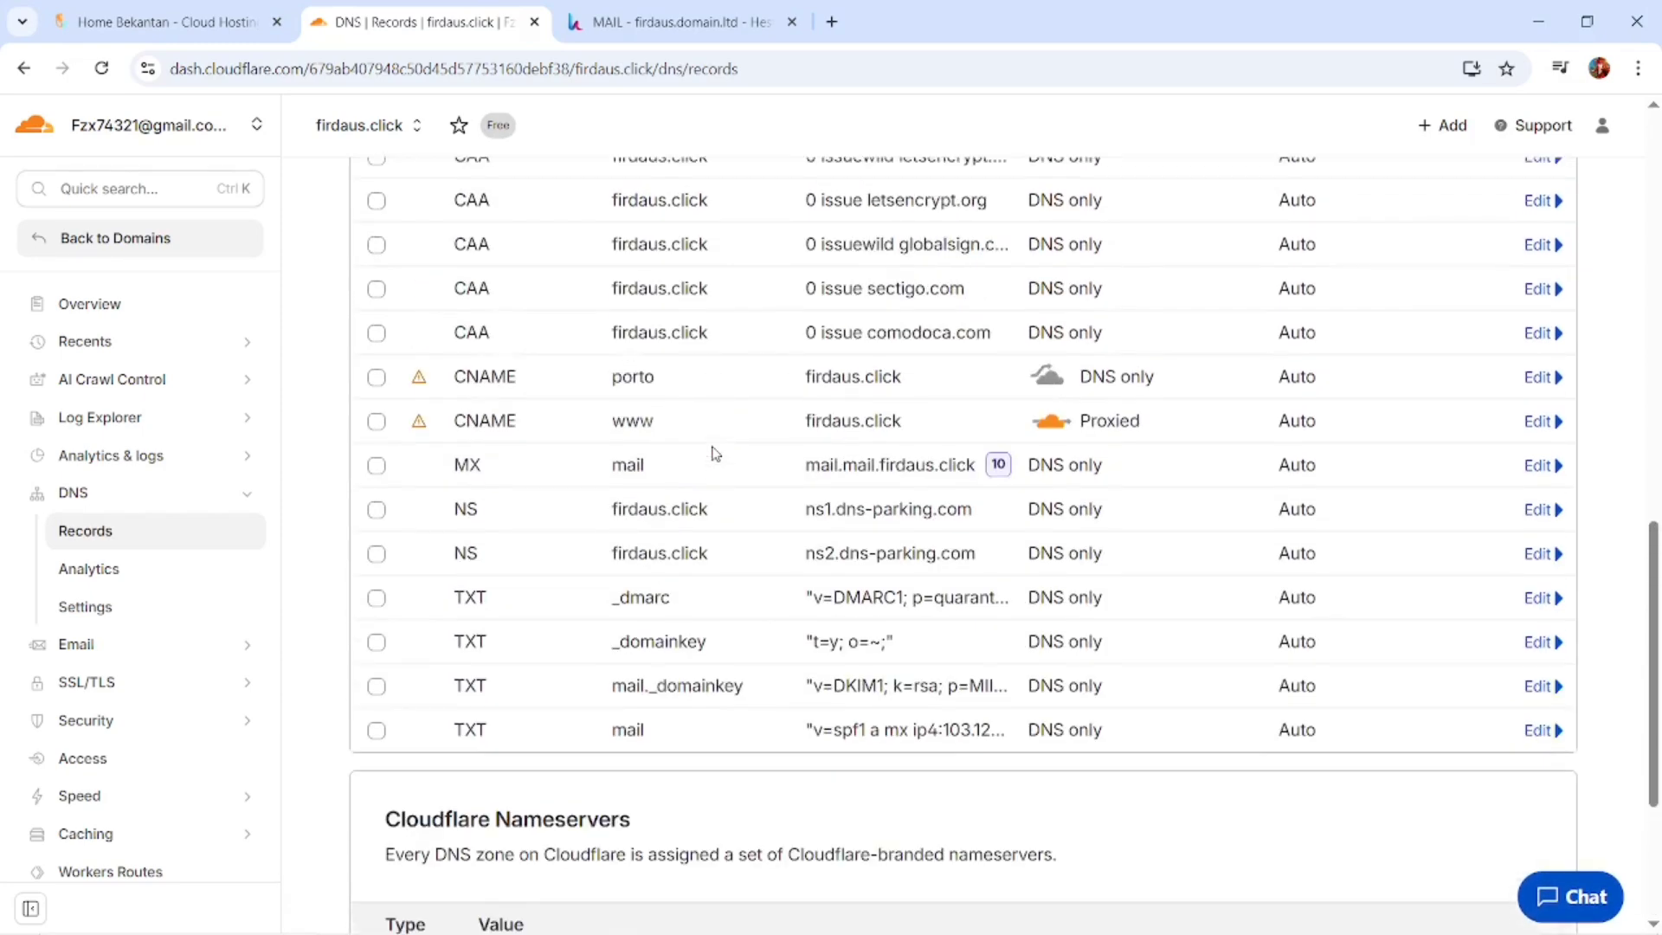
Step: Switch back to Hestia and examine the names and IP values of the mail and webmail A records
click(676, 19)
double_click(549, 421)
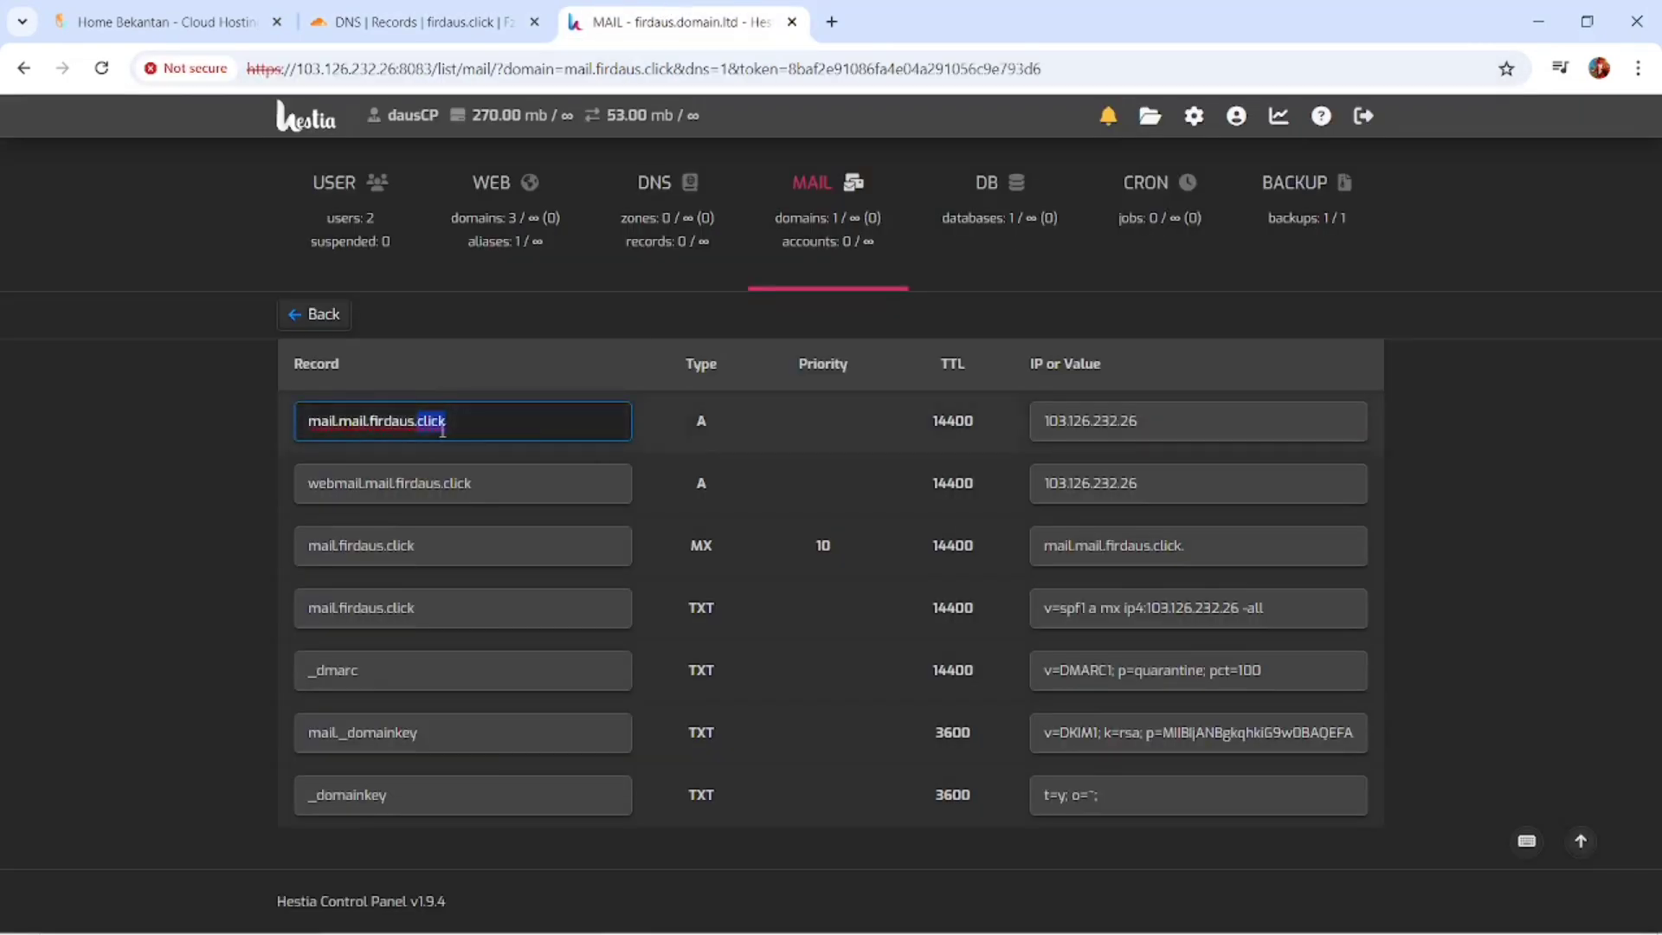
click(515, 428)
click(1094, 421)
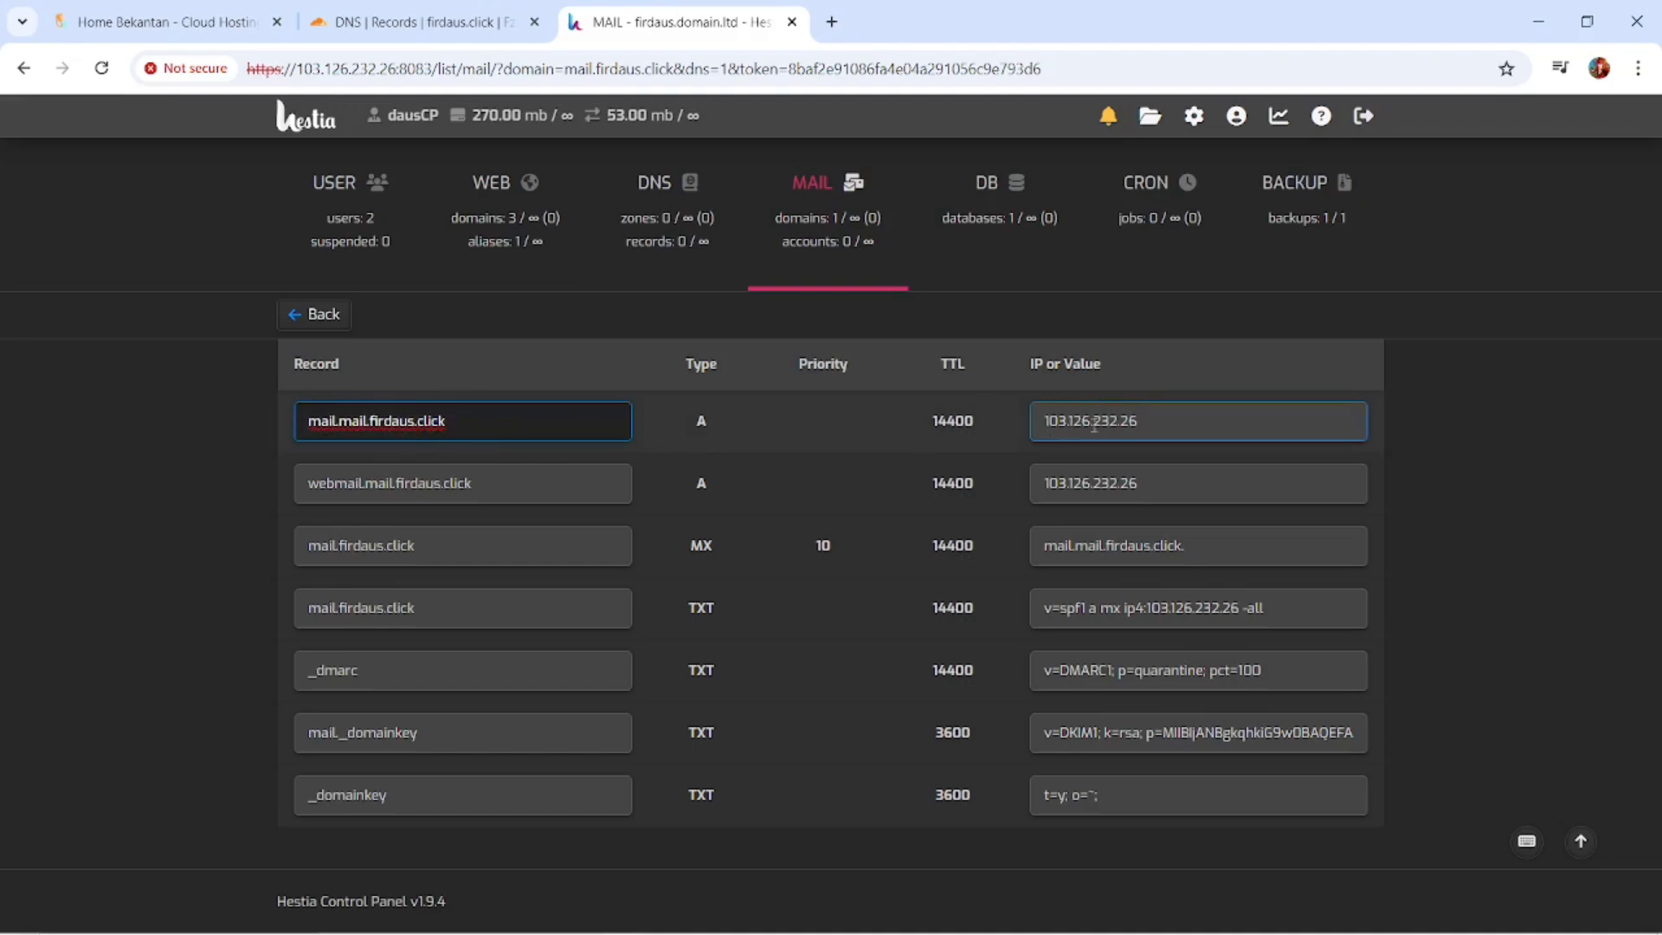
click(1191, 421)
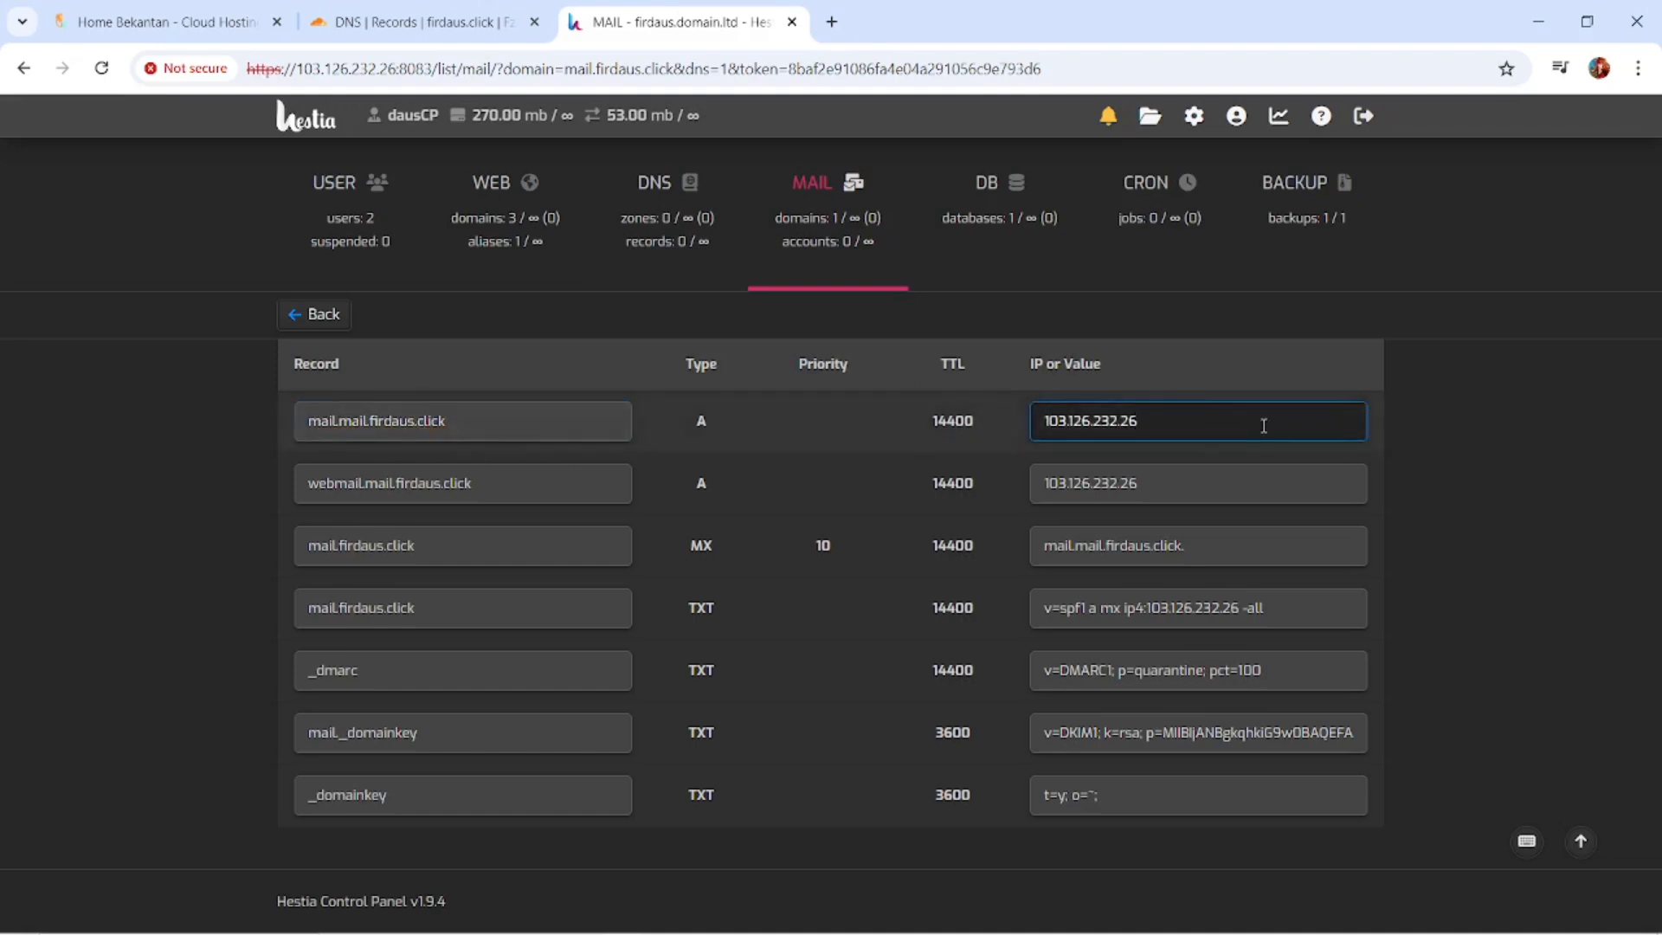
click(522, 491)
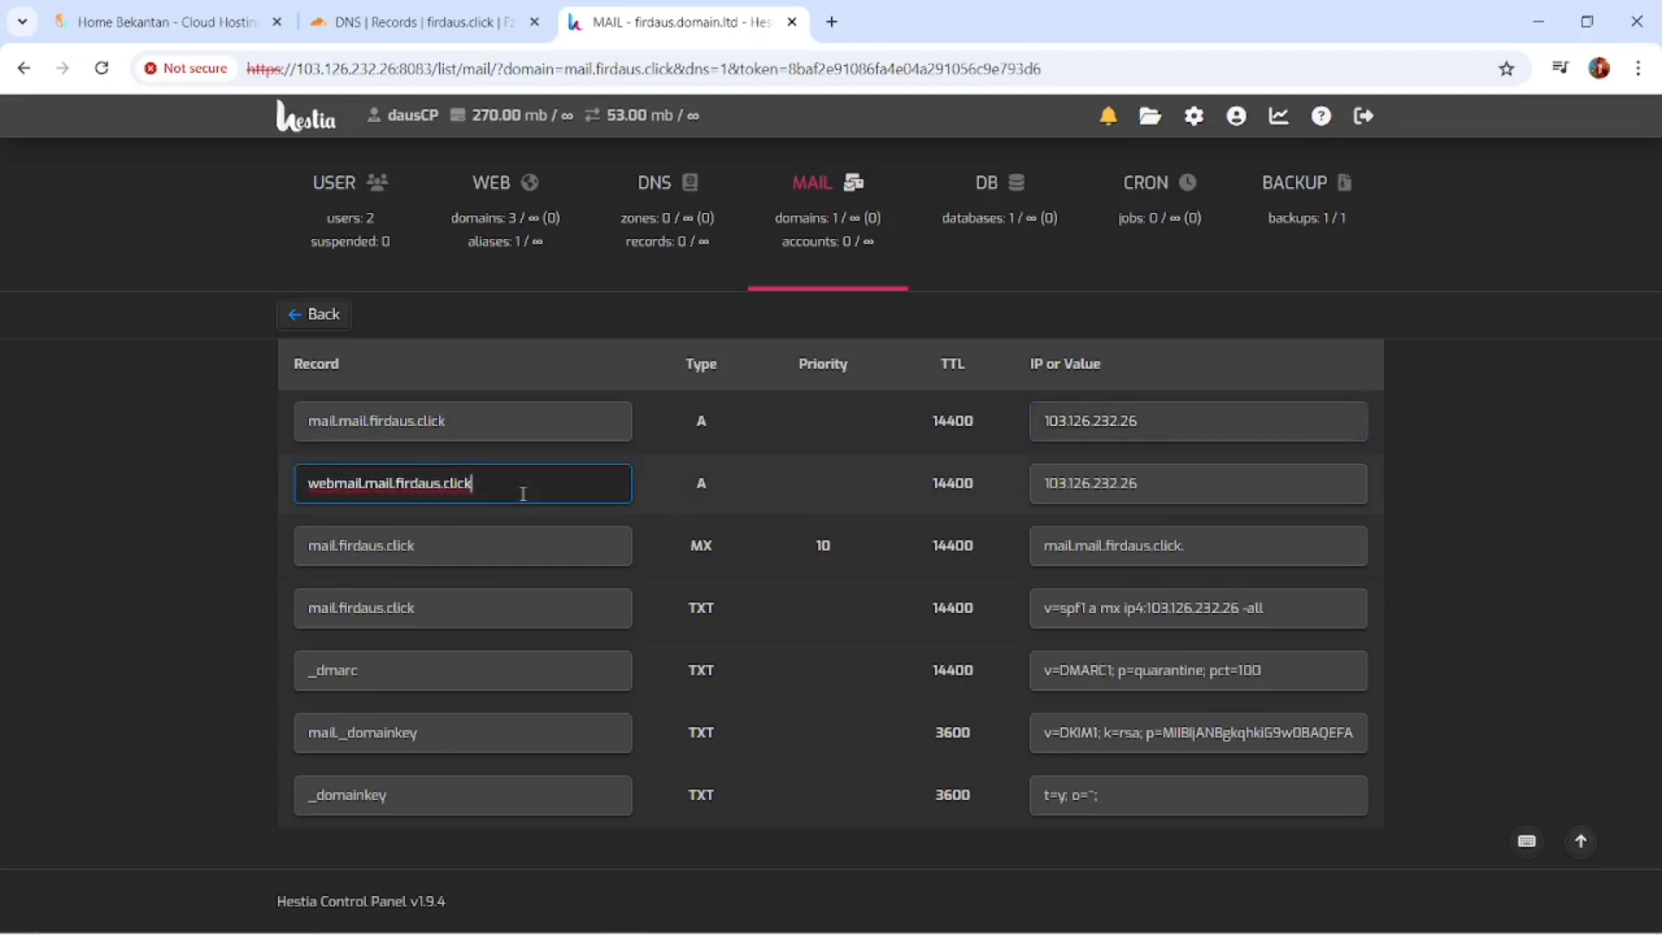
drag(540, 480, 257, 480)
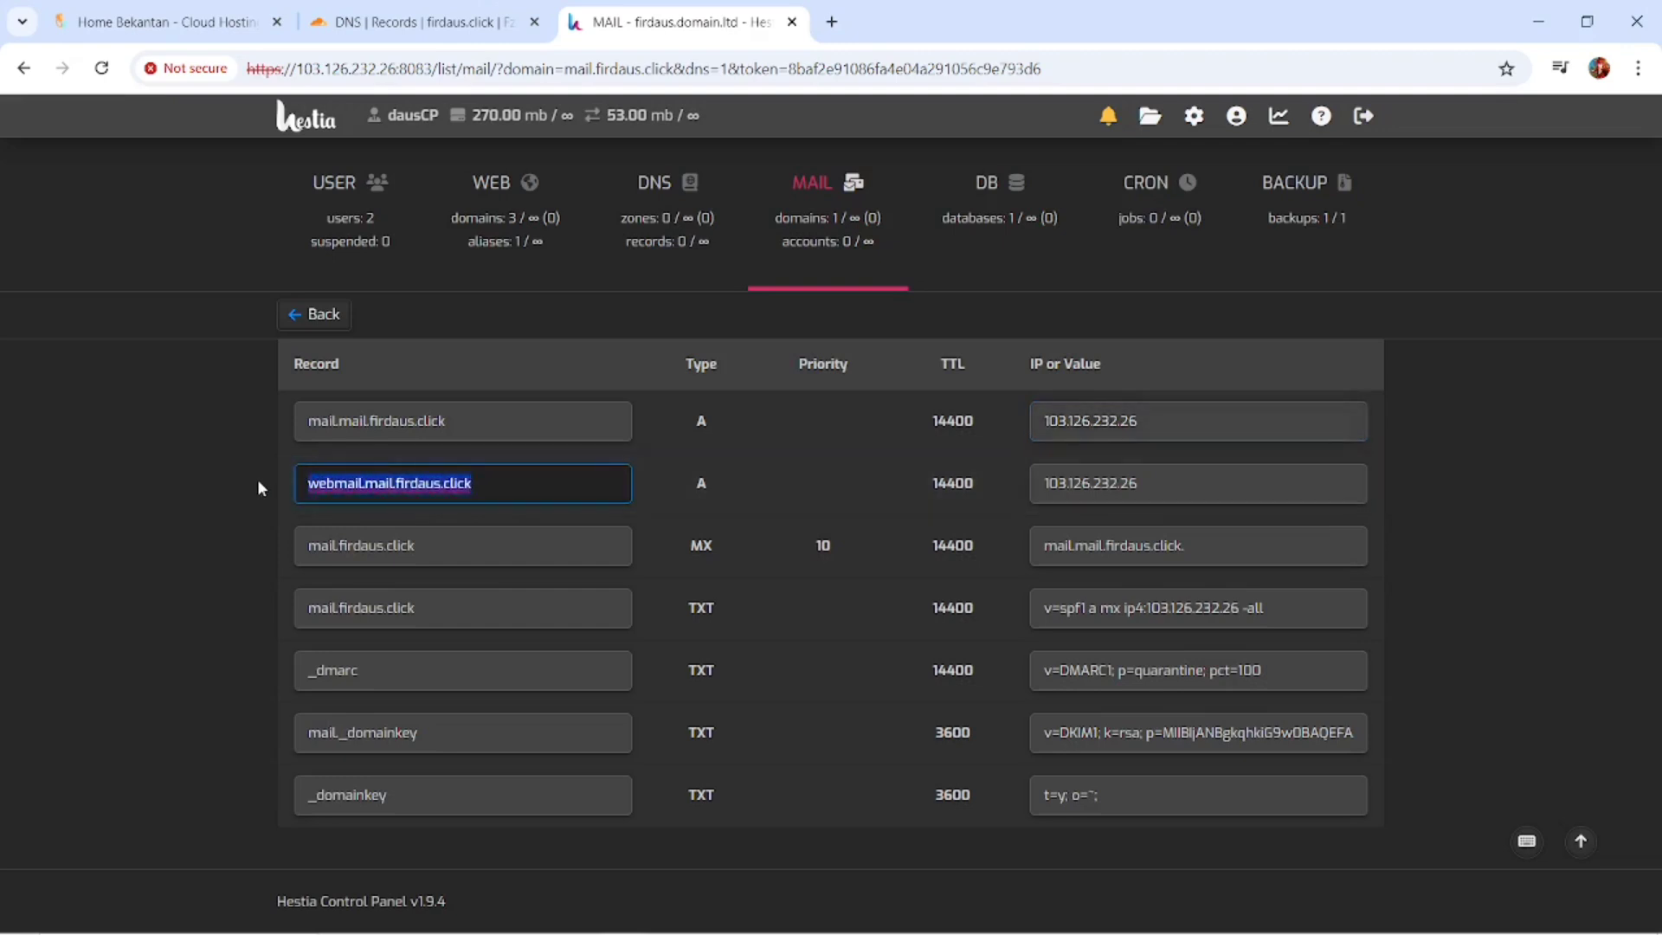
click(1217, 476)
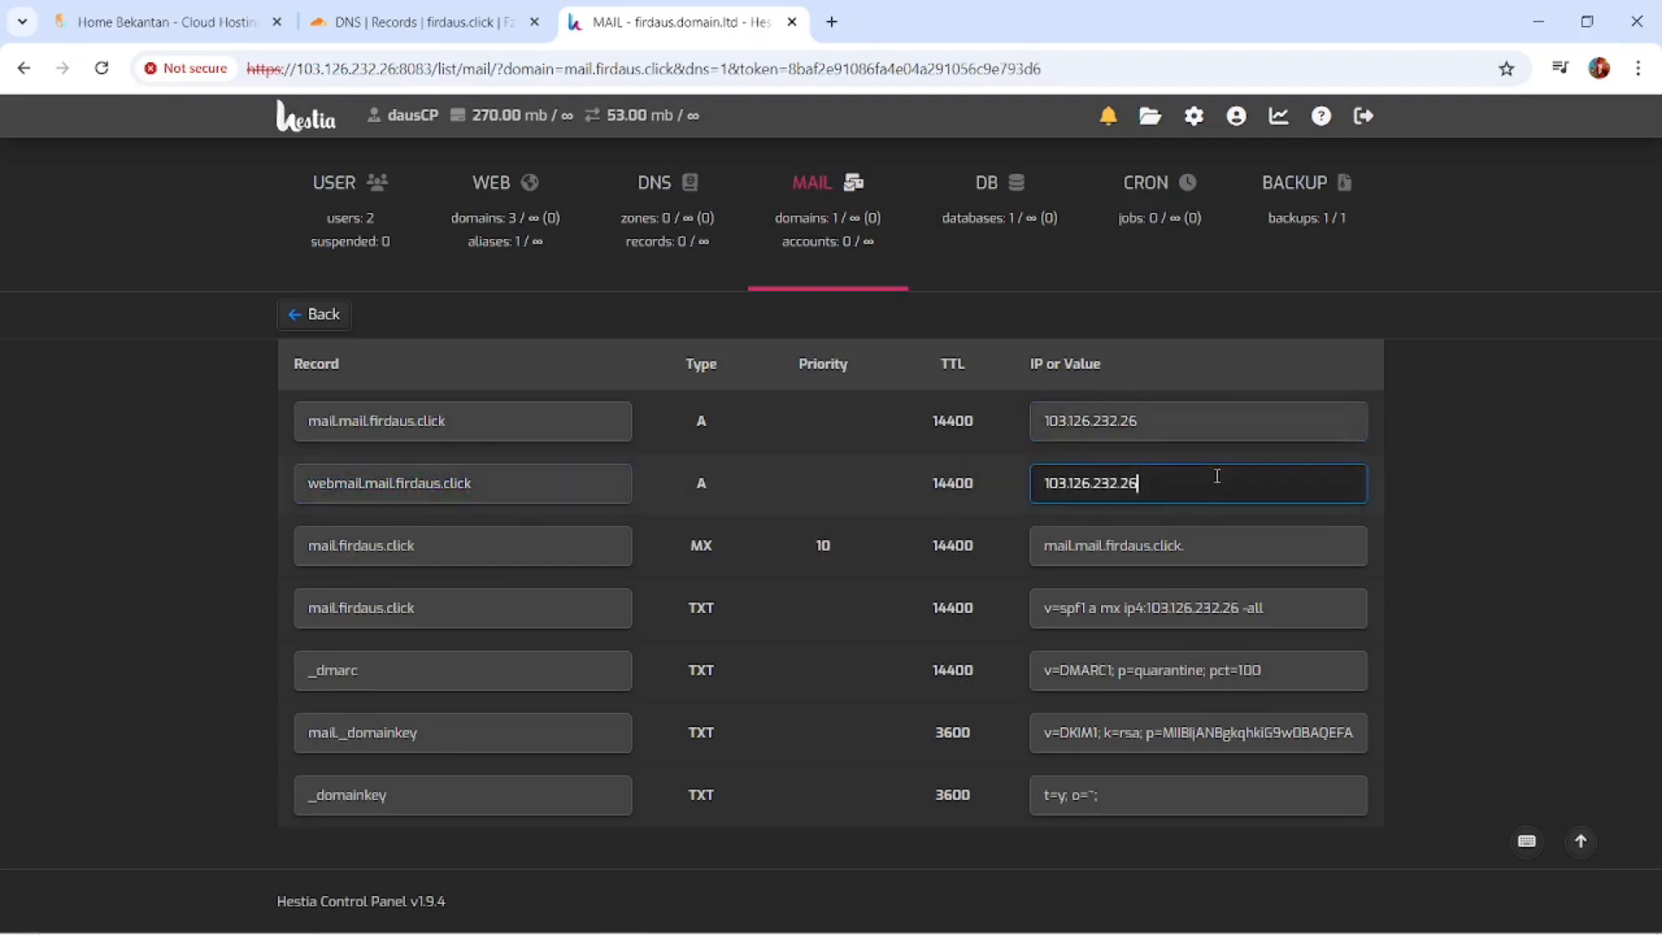
Step: Examine the record name and mail server value of the MX record for mail.firdaus.click
drag(482, 546, 295, 540)
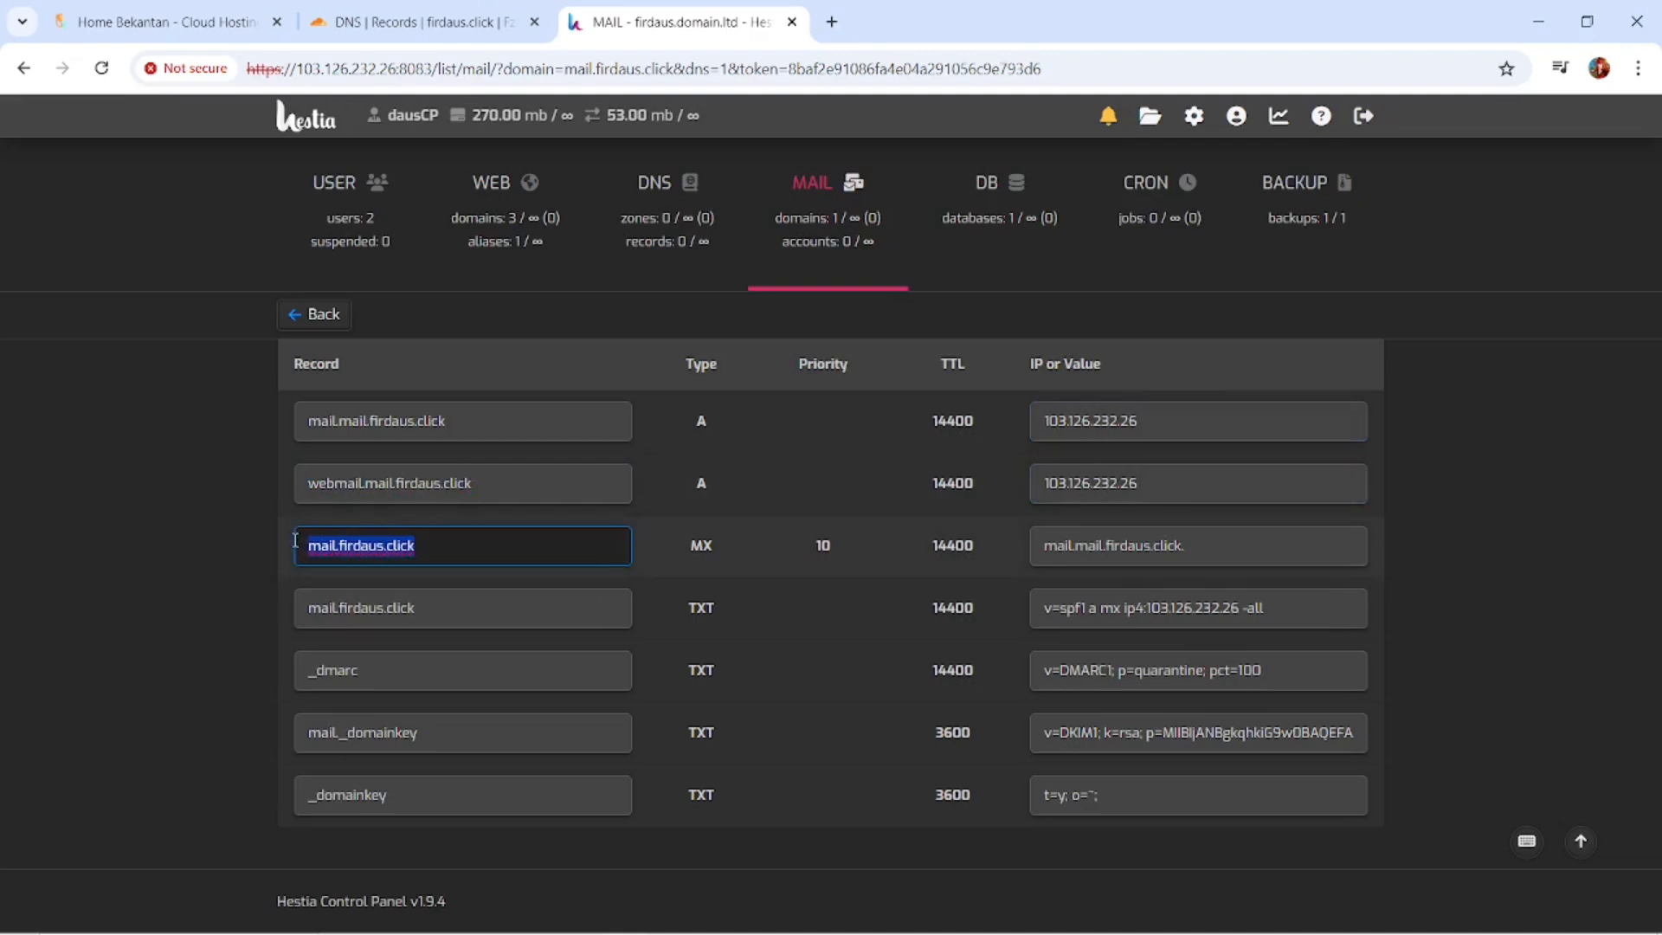
click(439, 557)
drag(520, 550, 267, 552)
click(1245, 546)
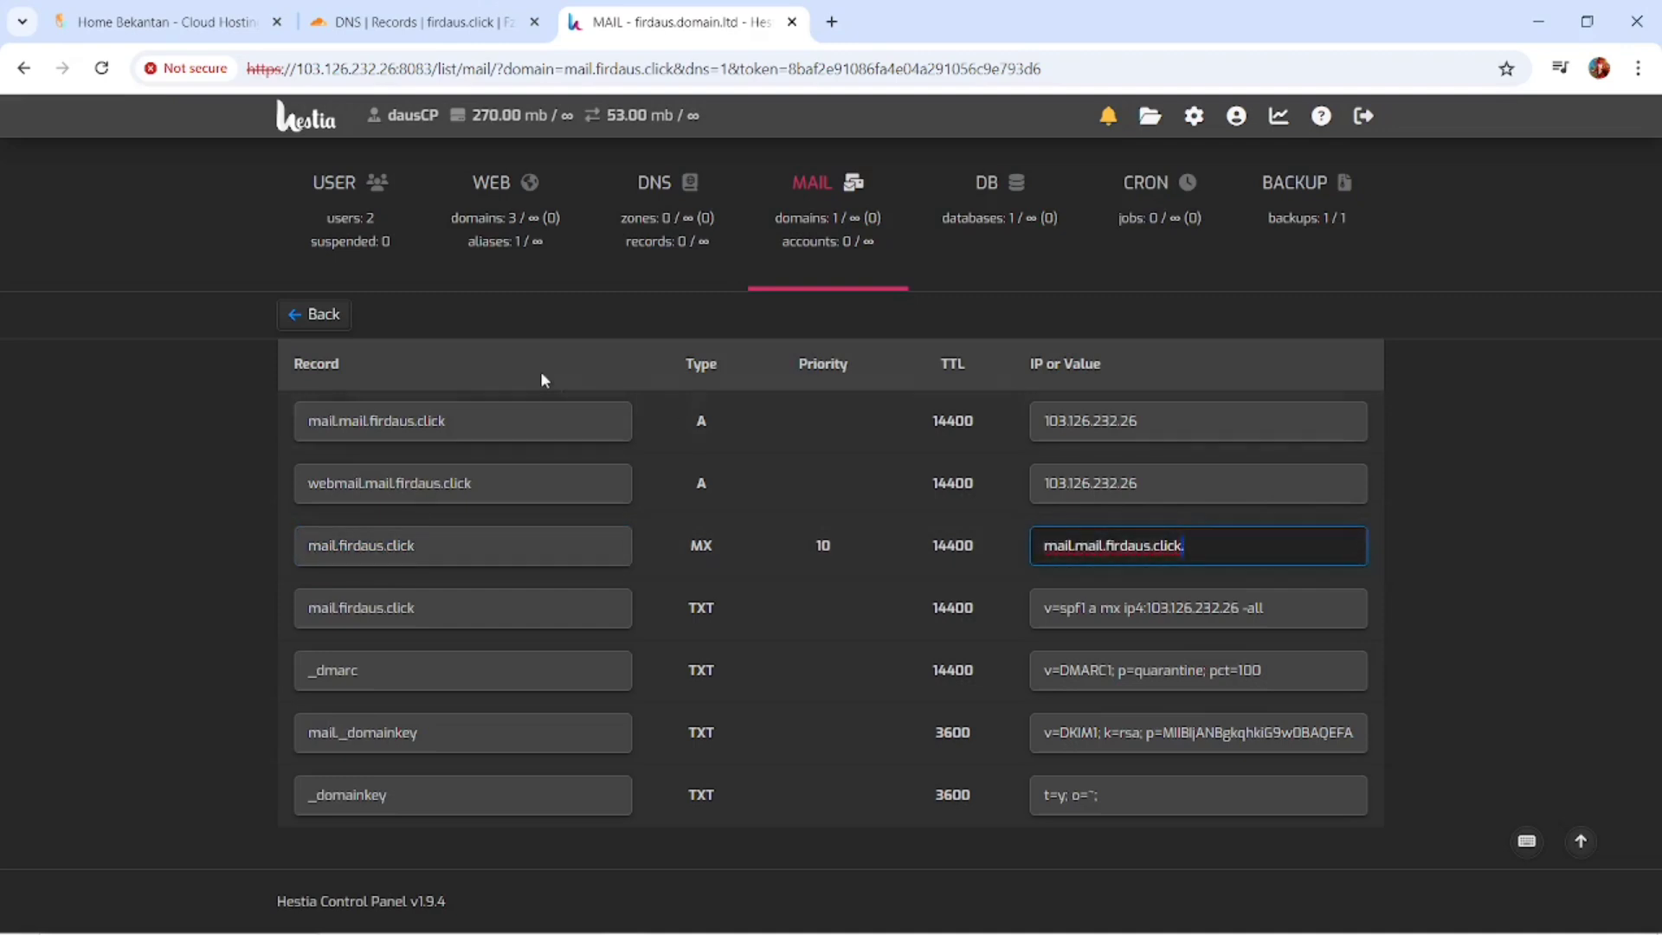
Step: Examine the mail A record's name and IP value, and the record name and SPF value of the mail.firdaus.click TXT record
double_click(463, 404)
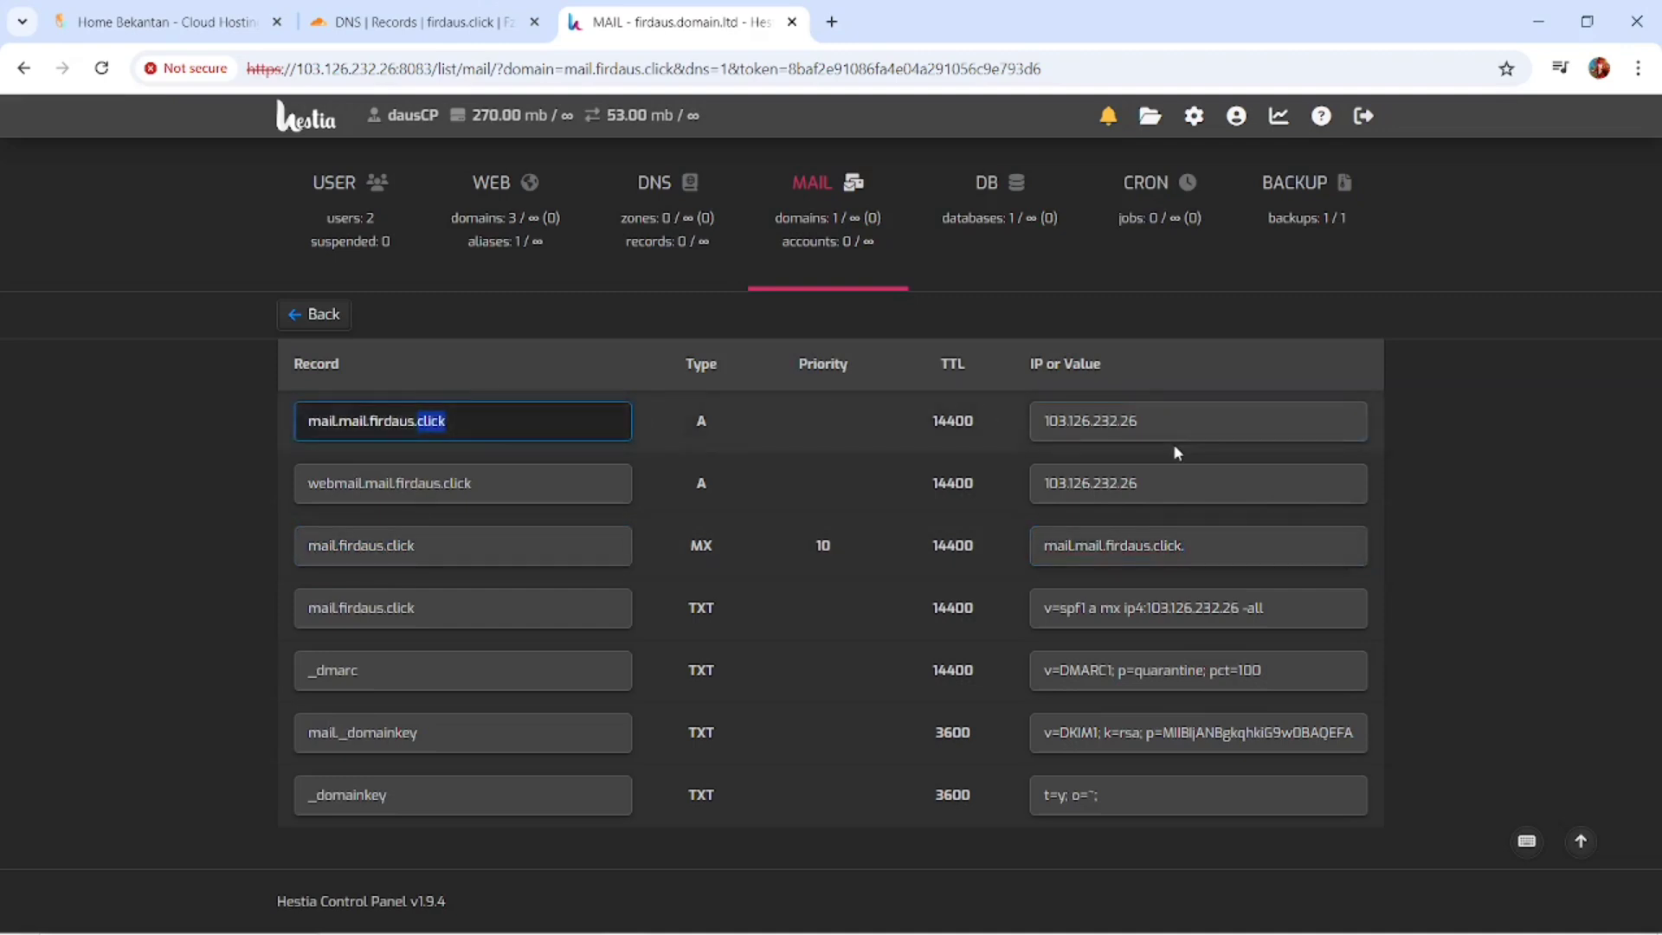
click(1167, 410)
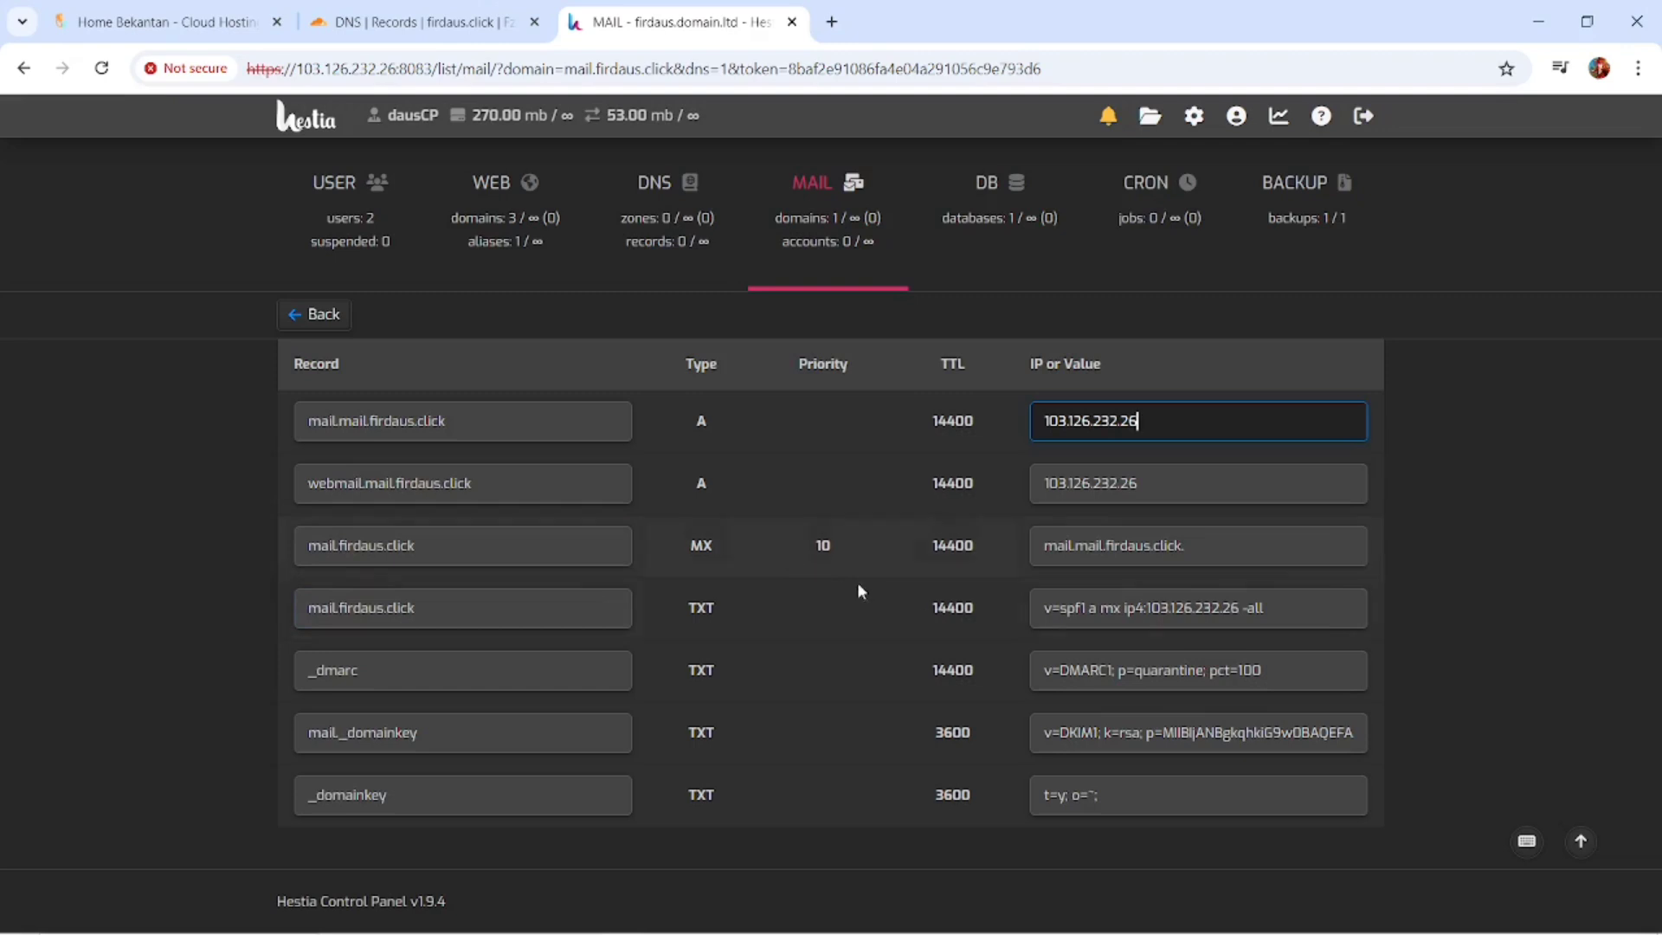
click(506, 608)
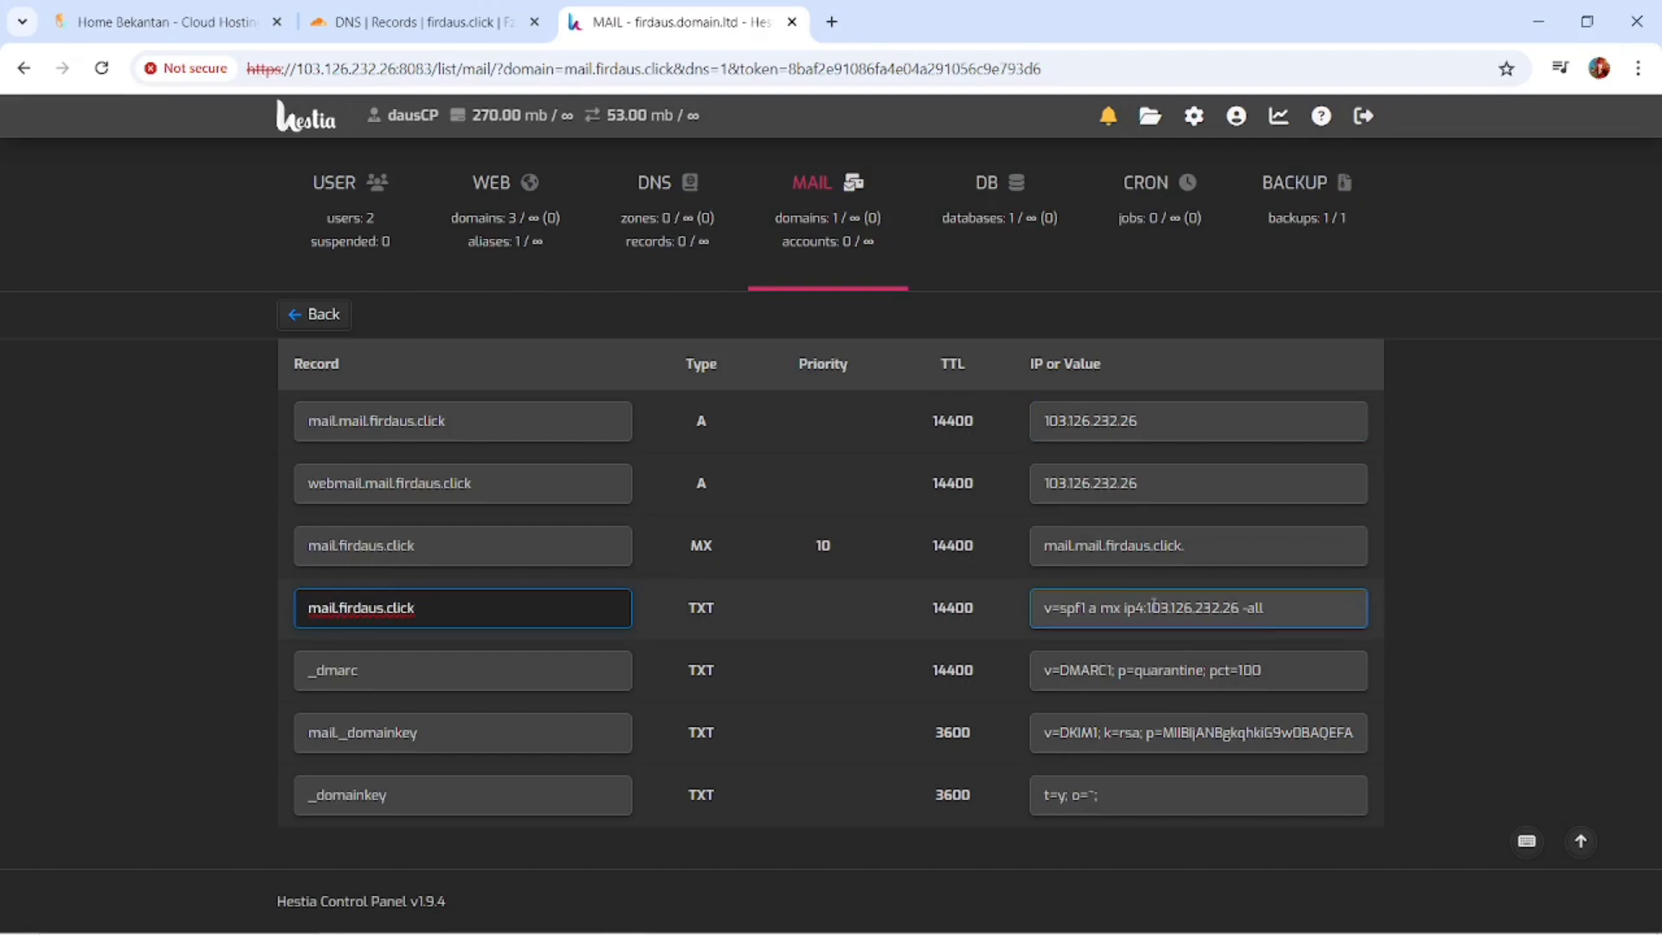
click(1056, 616)
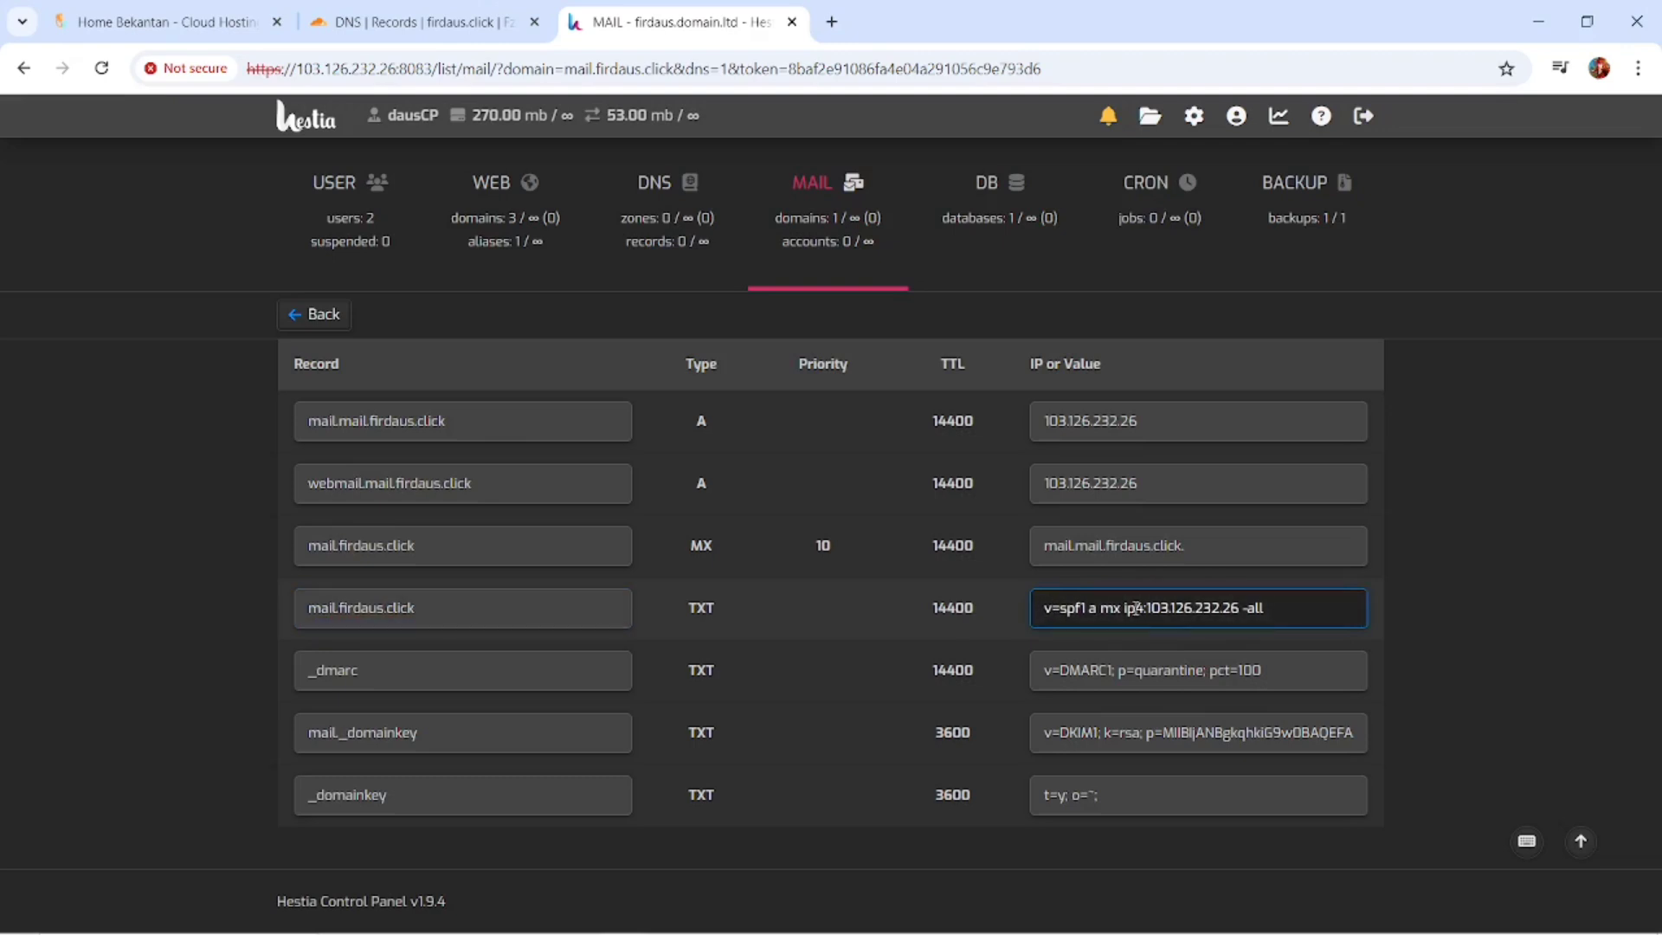
click(1192, 608)
text(.)
drag(1143, 610, 1236, 617)
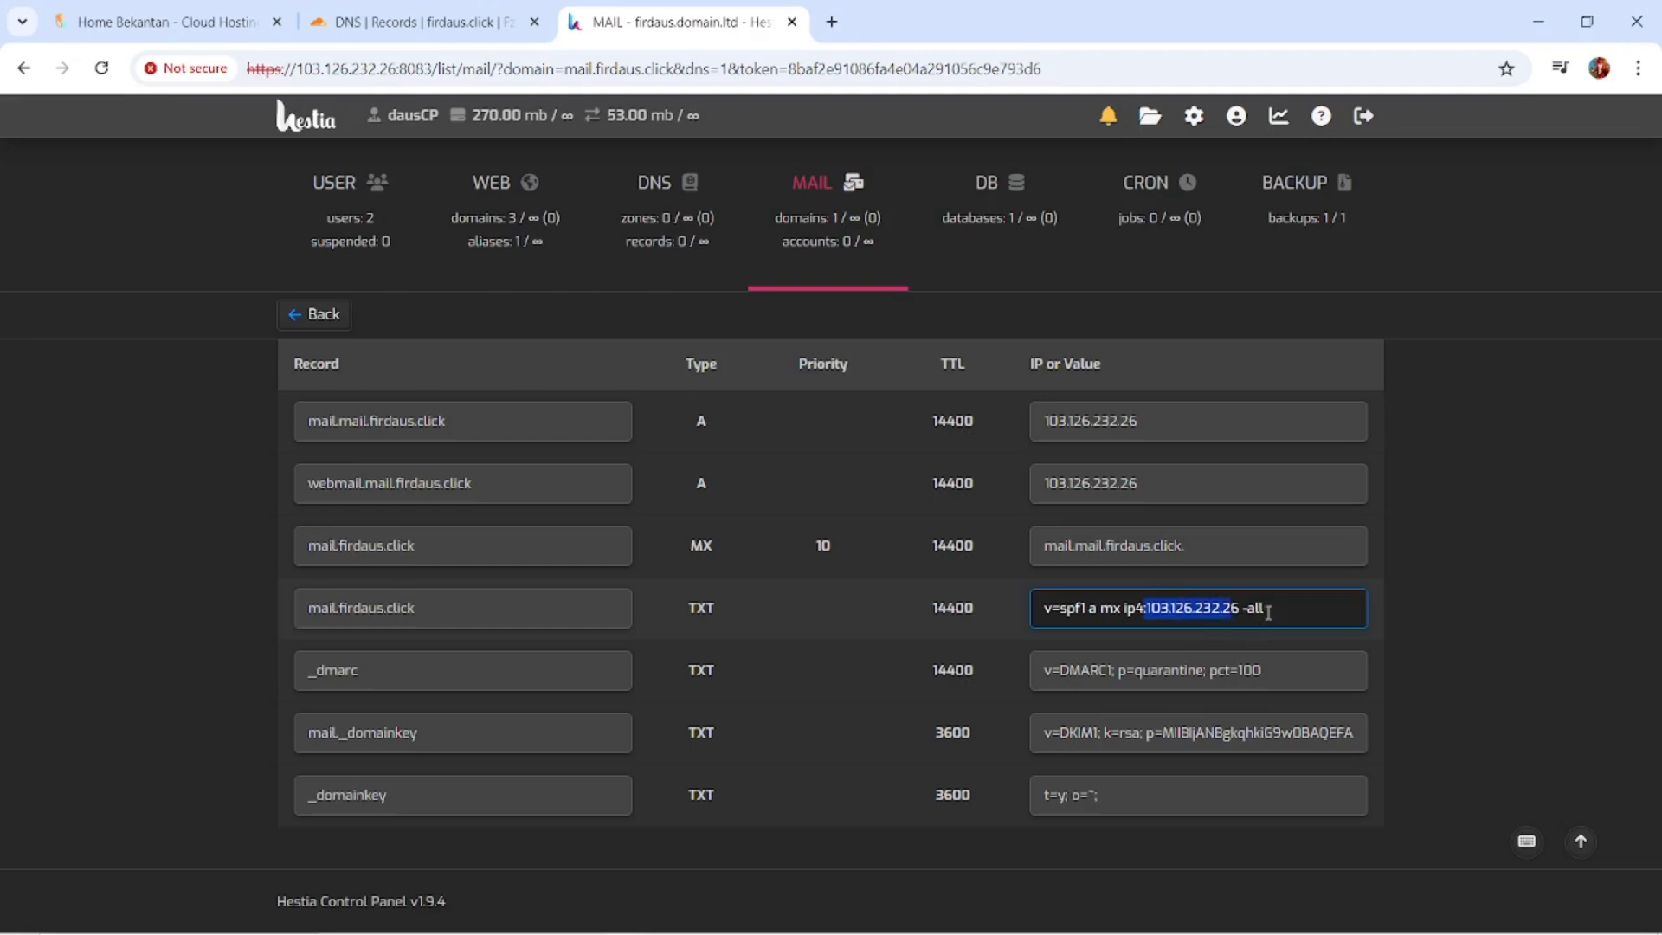
click(1264, 615)
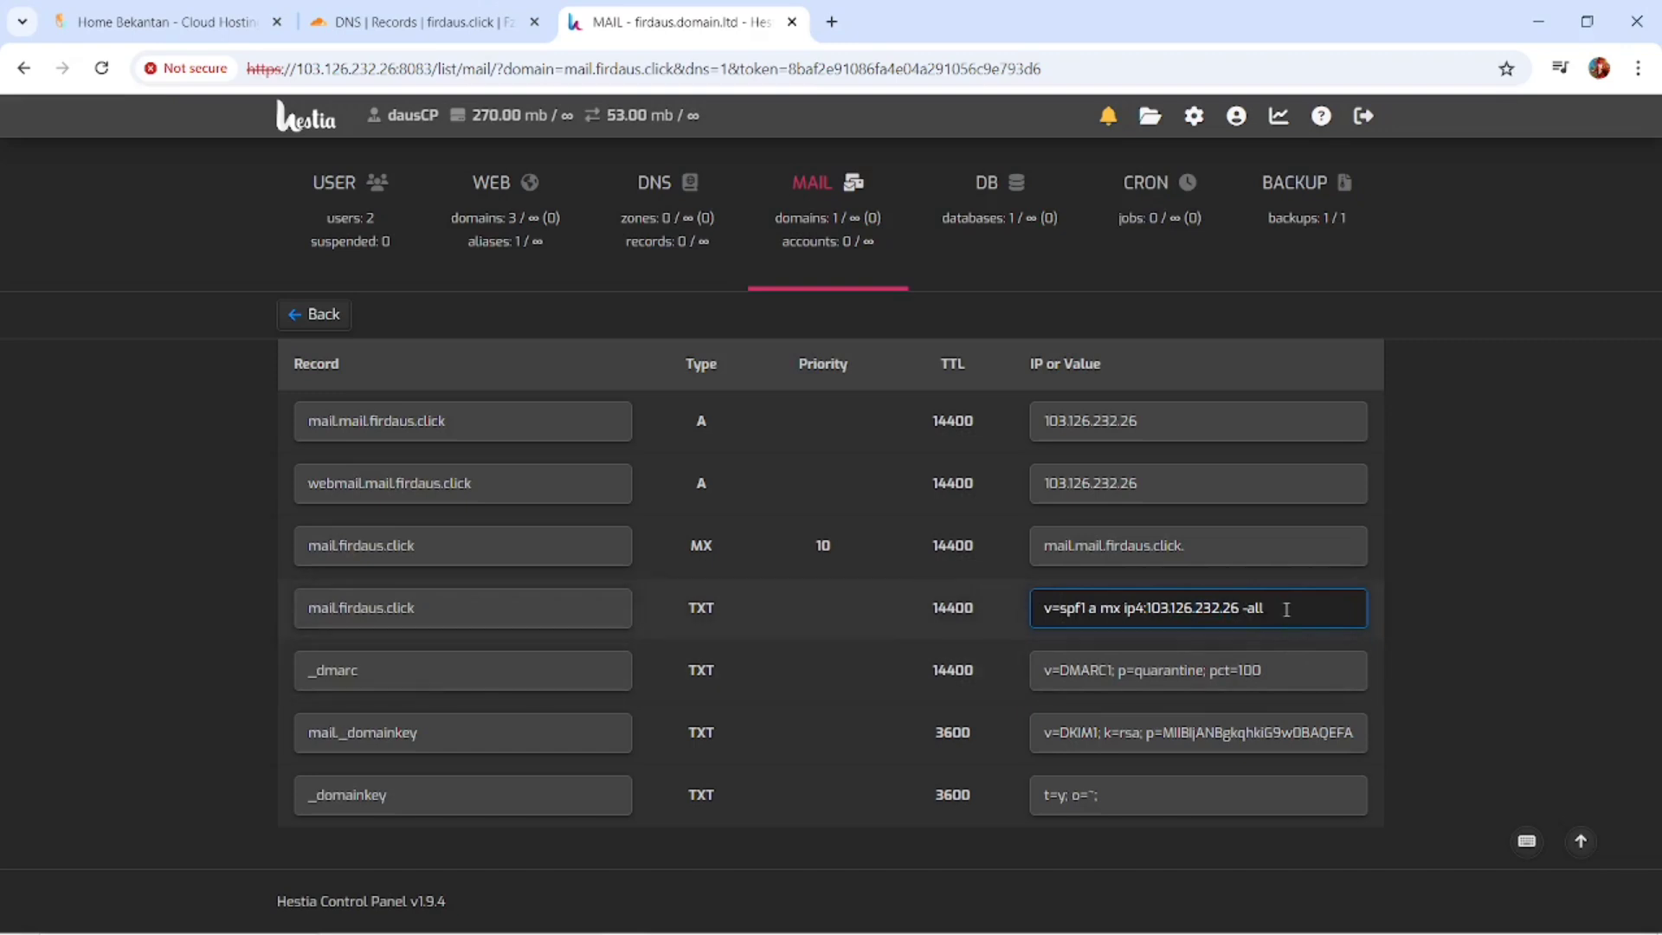
drag(1265, 610, 1044, 613)
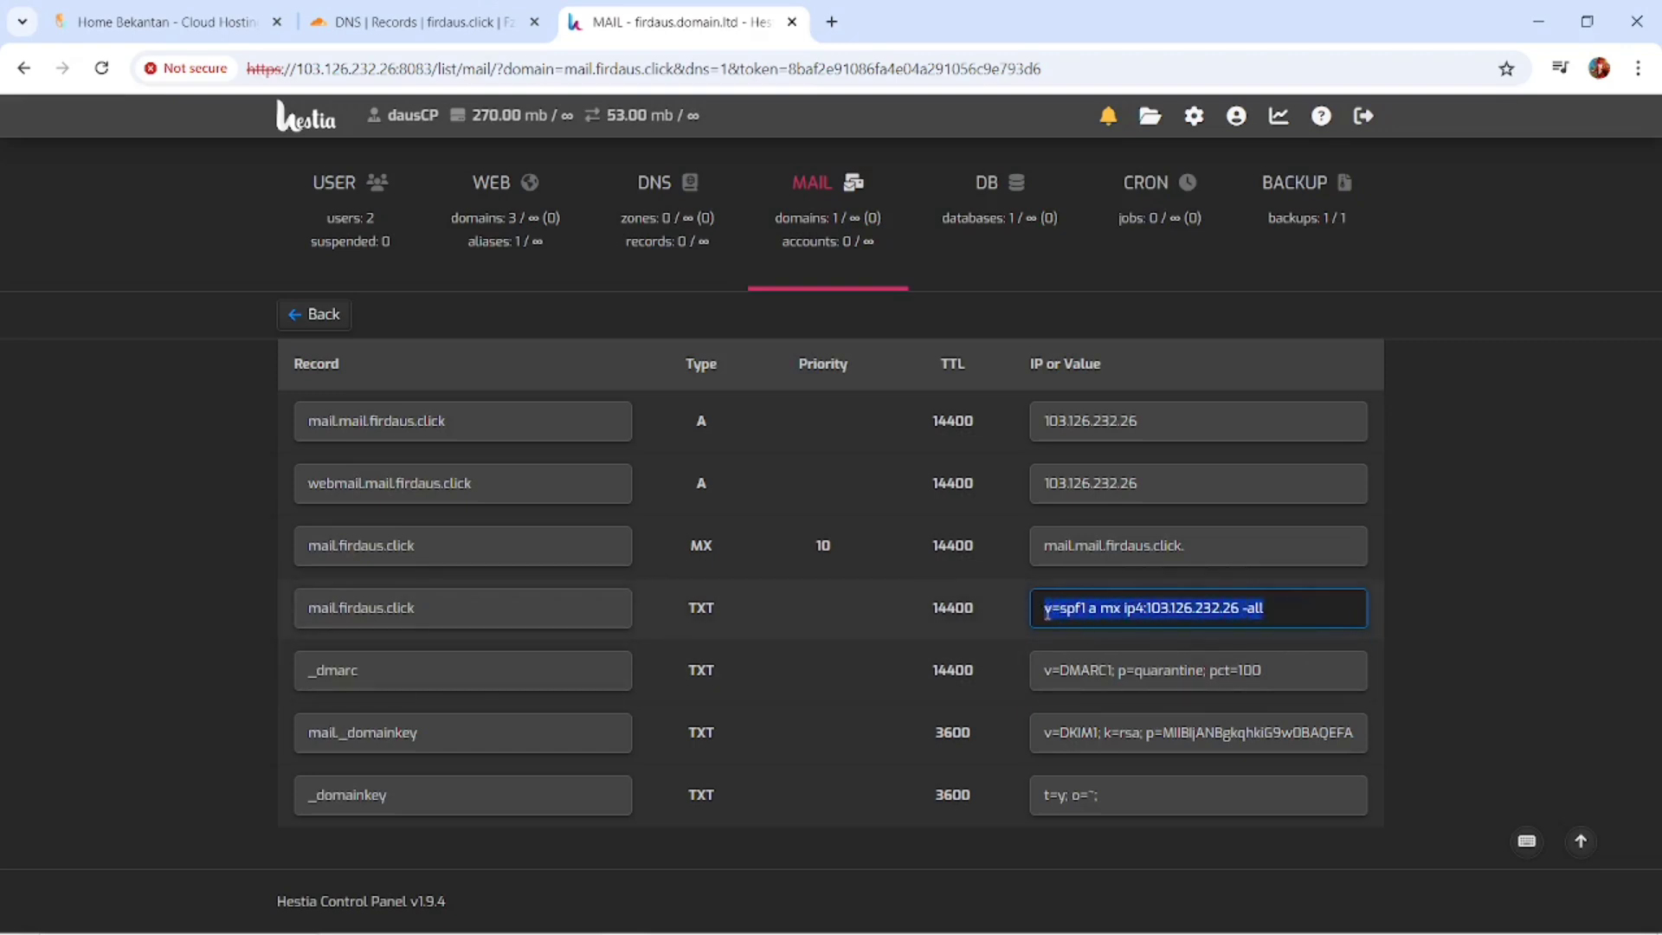
click(1287, 609)
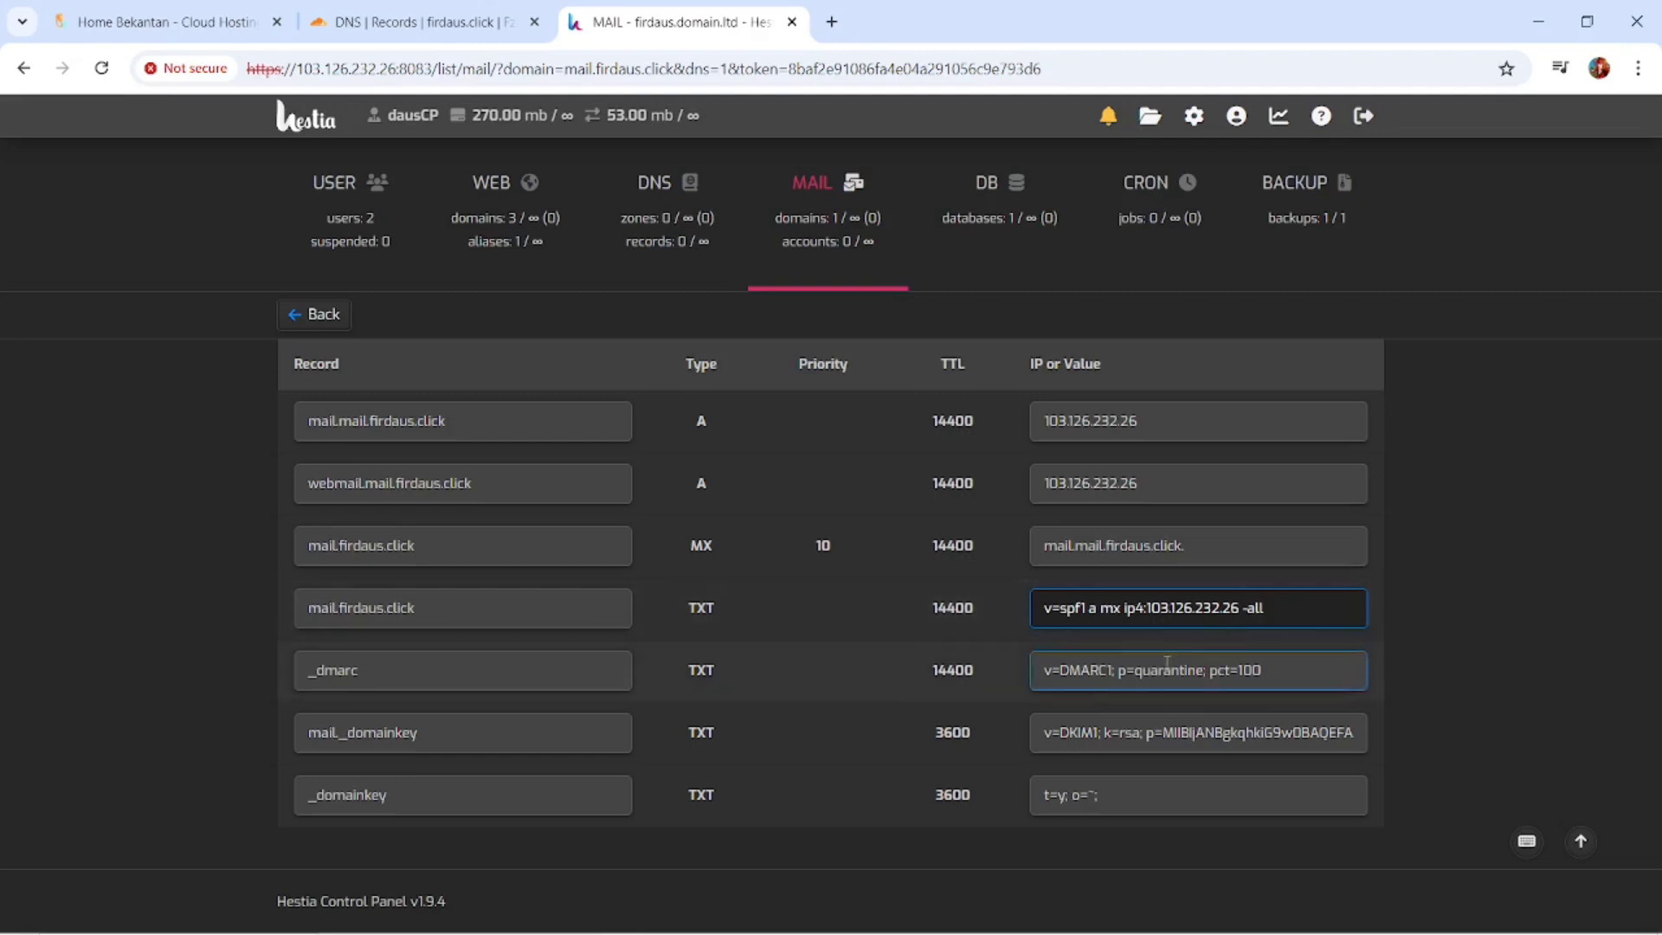
Step: Examine the policy value of the _dmarc TXT record and compare it with the SPF value
double_click(1294, 674)
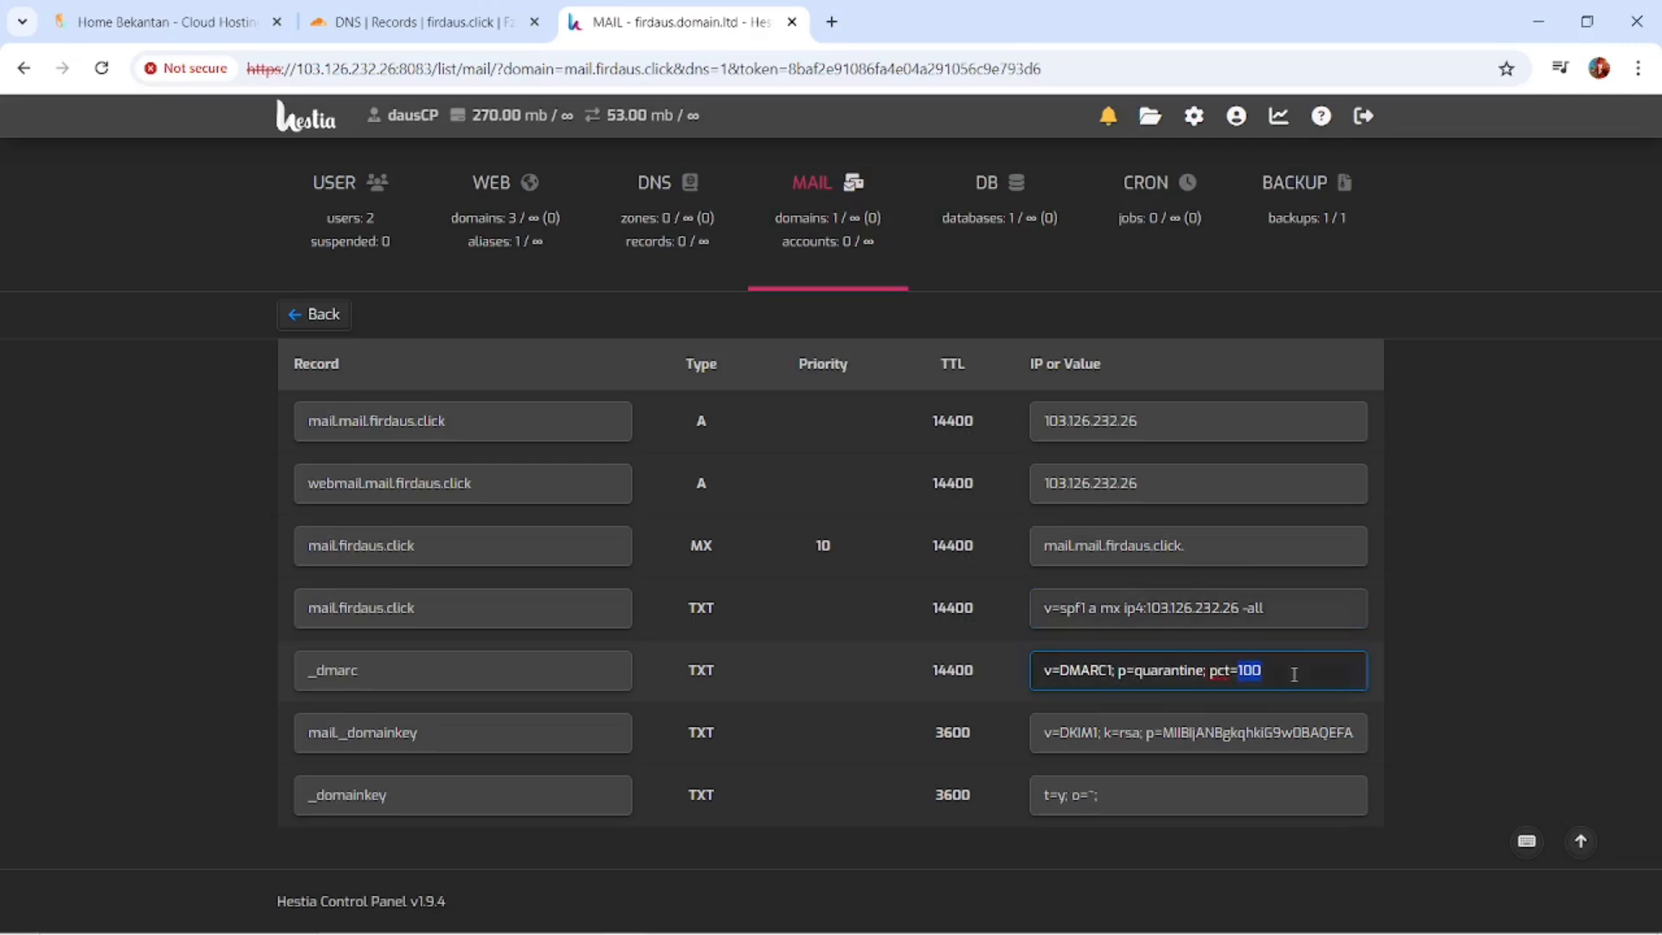
click(1157, 671)
click(1028, 664)
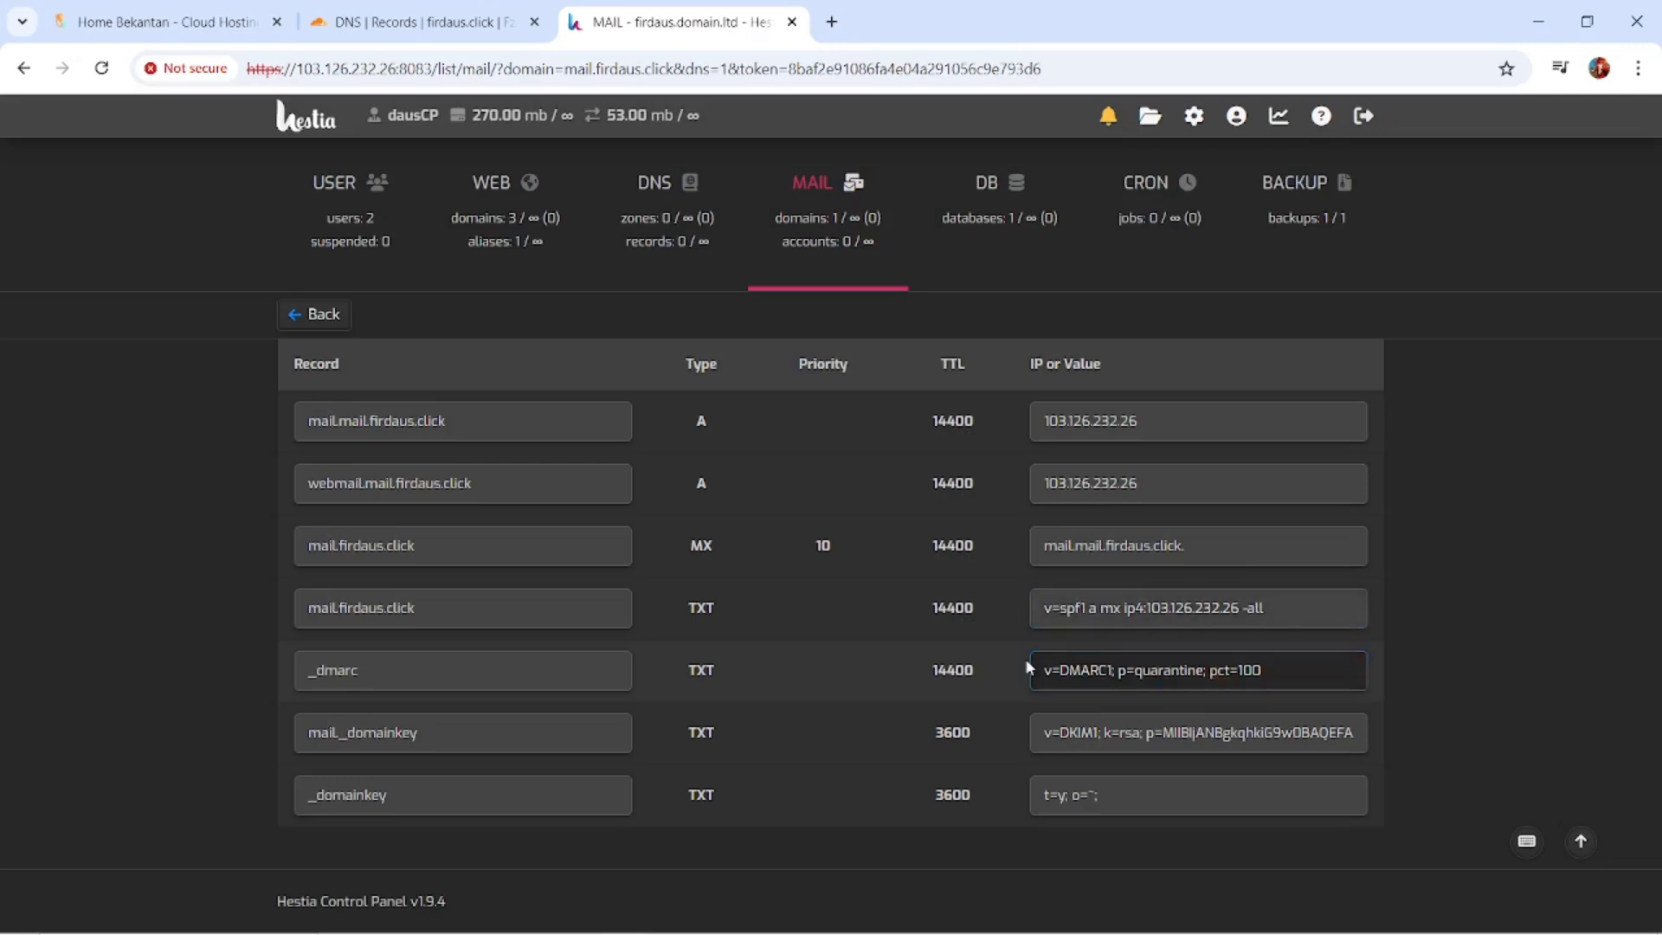
click(1052, 669)
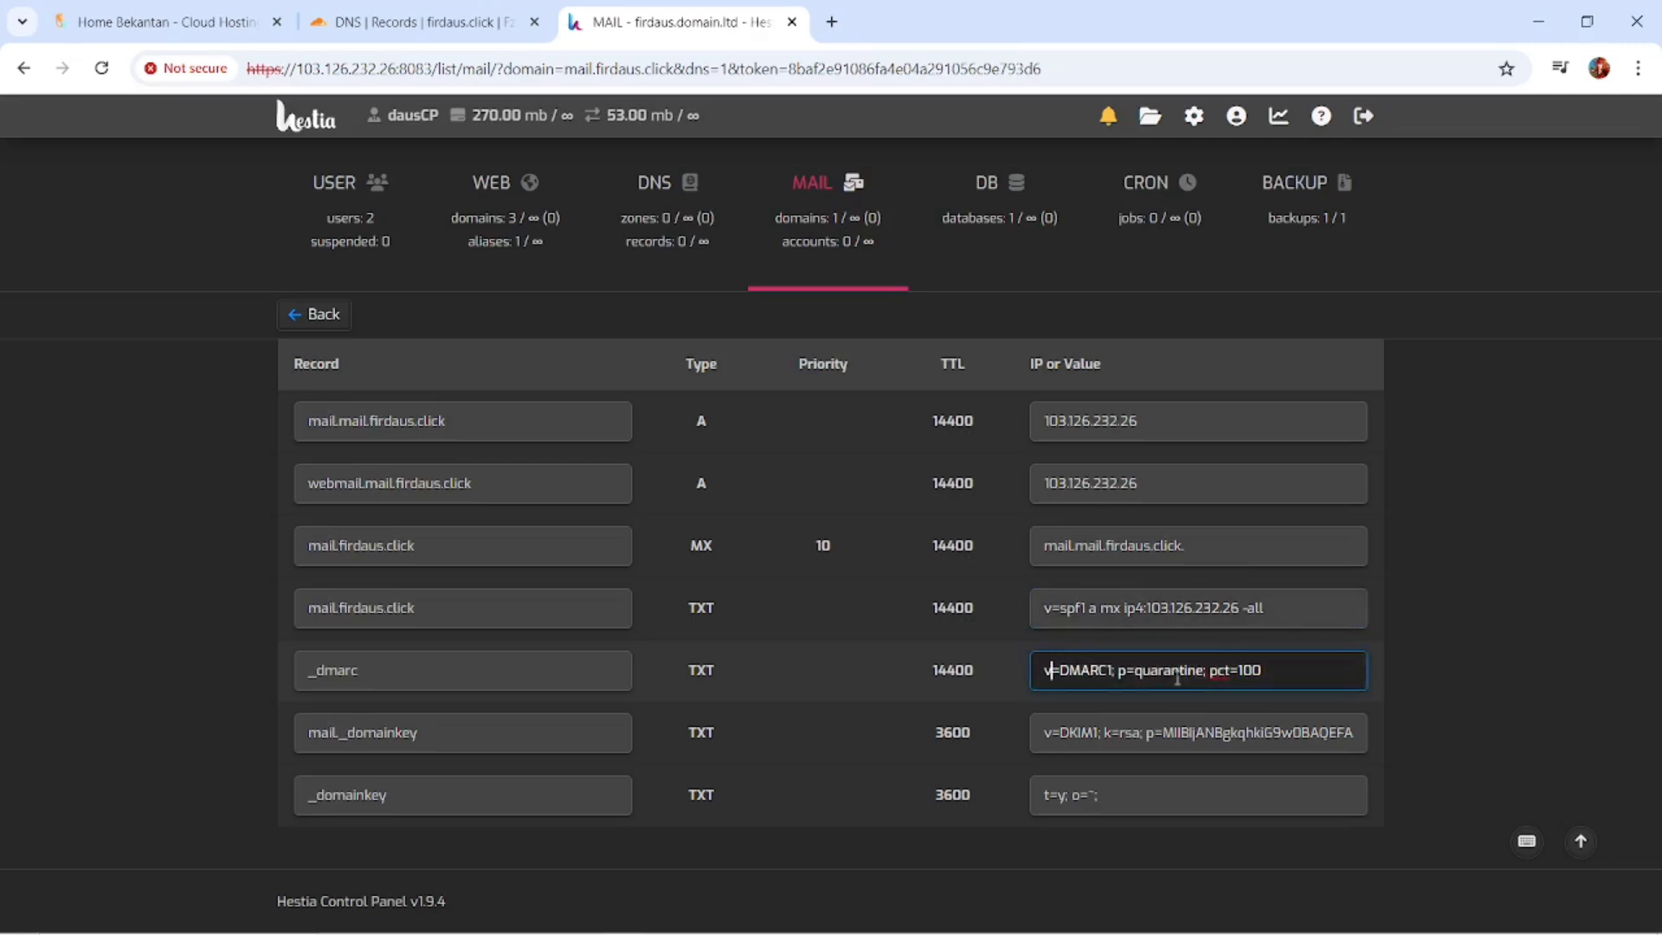
key(Right)
key(Right)
key(Right)
key(Right)
key(Right)
key(Right)
key(Right)
key(Left)
click(1289, 607)
key(Home)
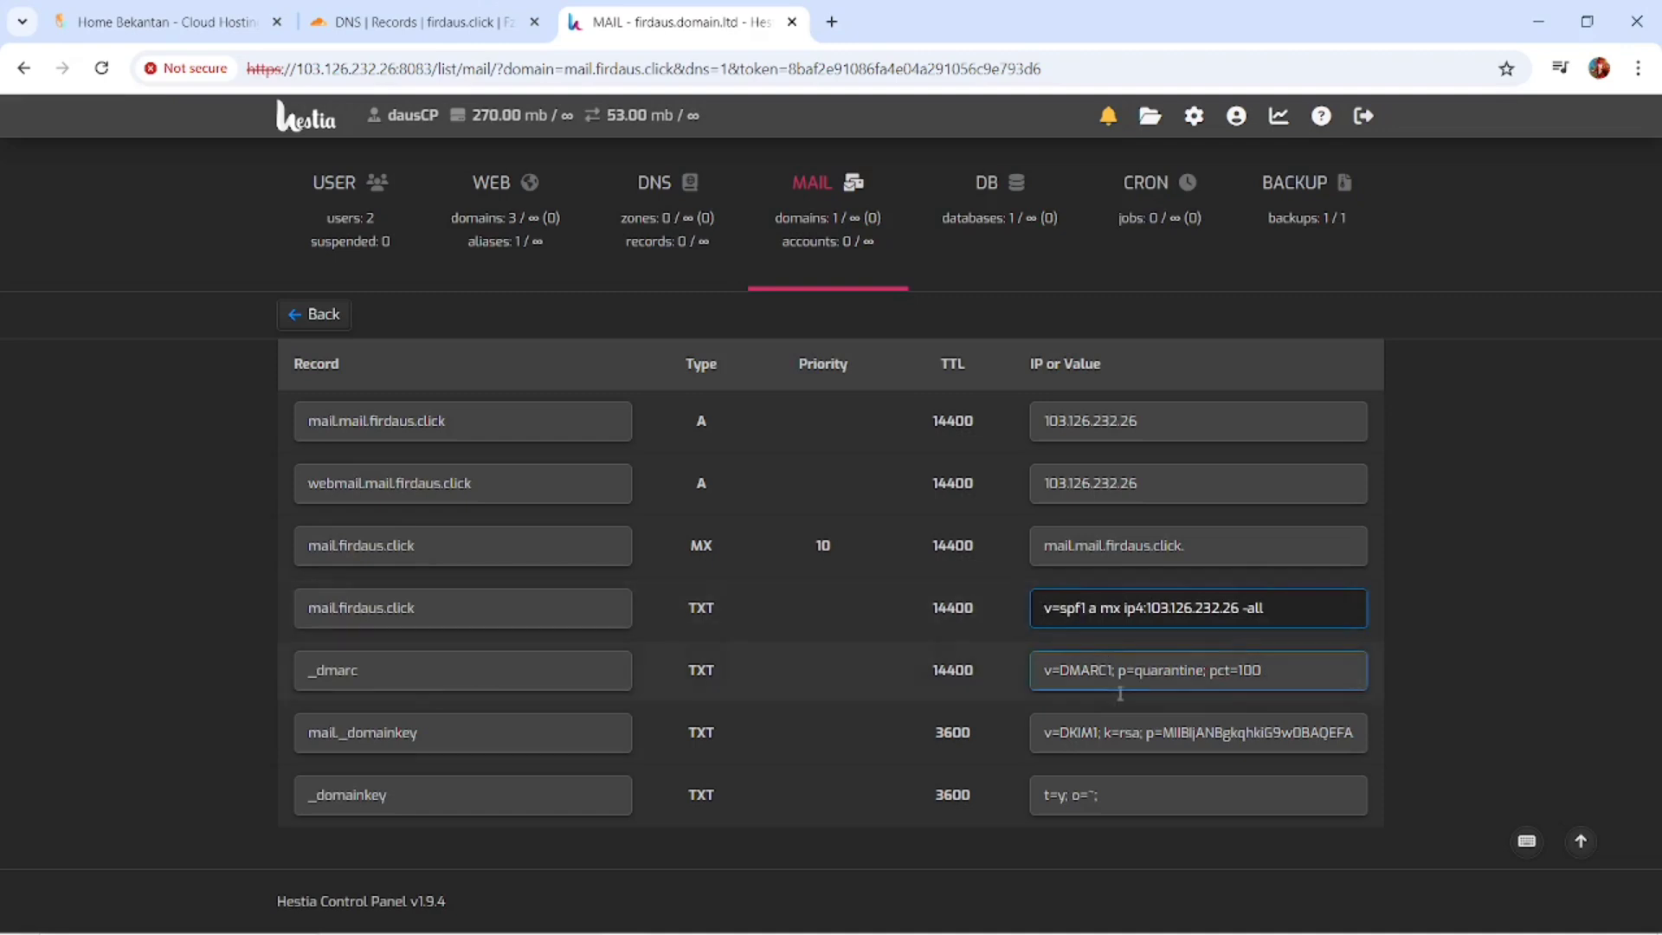
Step: Read through the long DKIM public key value of the mail._domainkey TXT record
click(1287, 750)
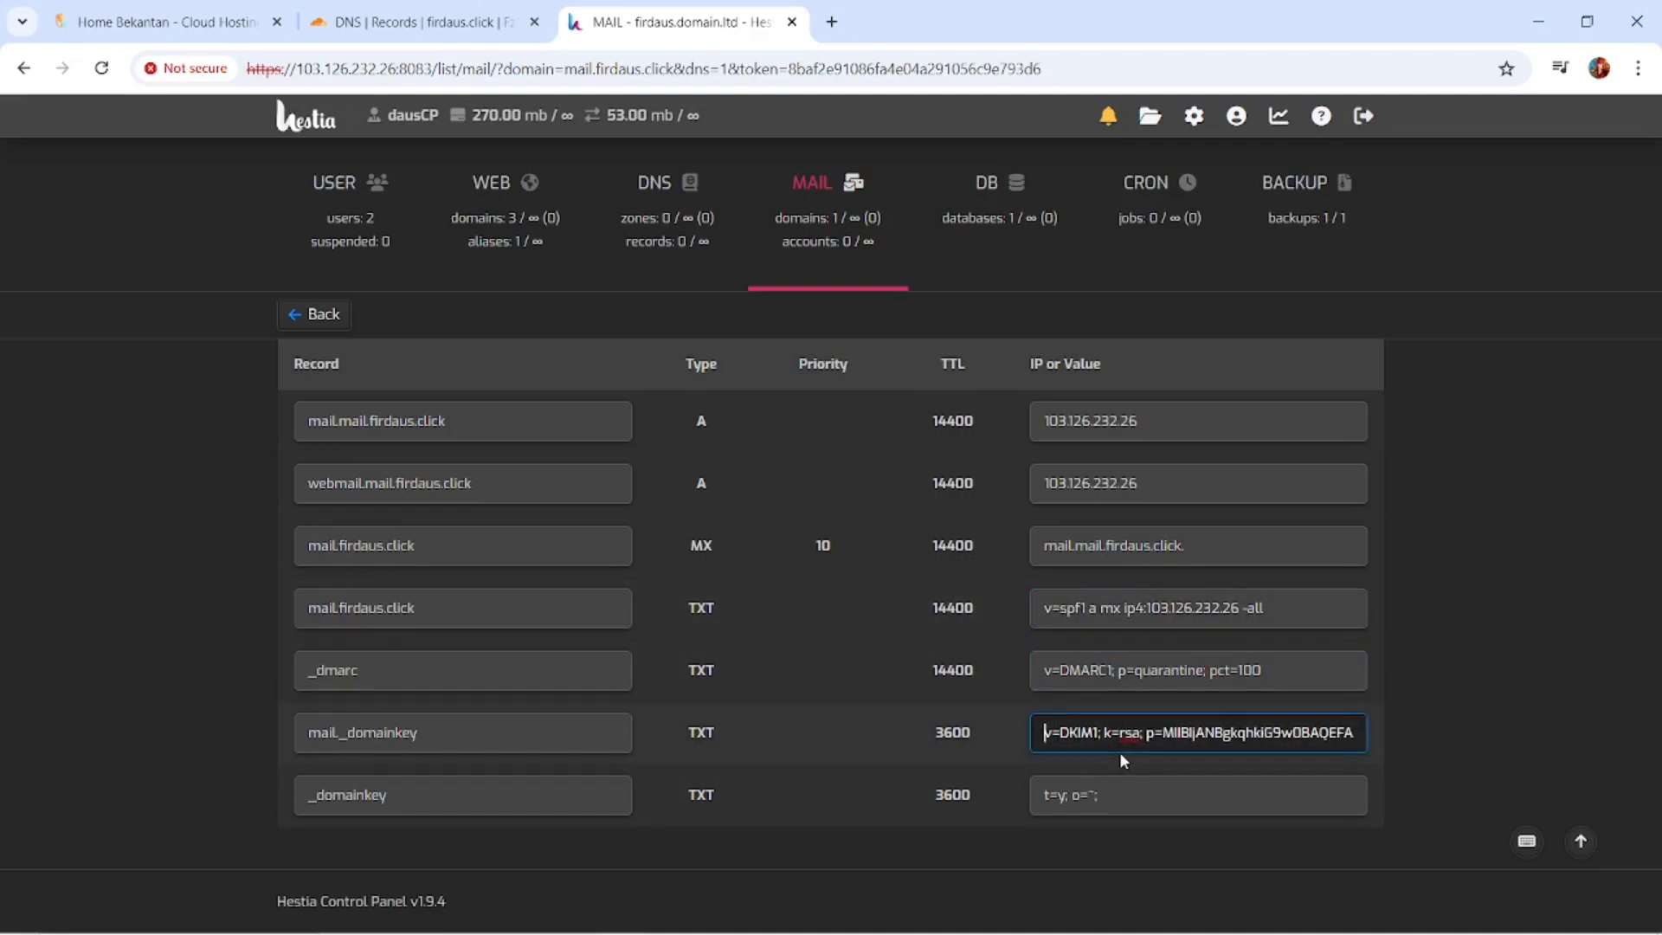
key(Right)
key(Right)
key(Right)
key(Right)
key(Right)
key(Right)
key(Right)
key(Right)
key(Right)
key(Right)
key(Right)
key(Right)
key(Right)
key(Right)
key(Right)
key(Right)
key(Right)
key(Right)
key(Right)
key(Right)
key(Right)
key(Right)
key(Right)
key(Right)
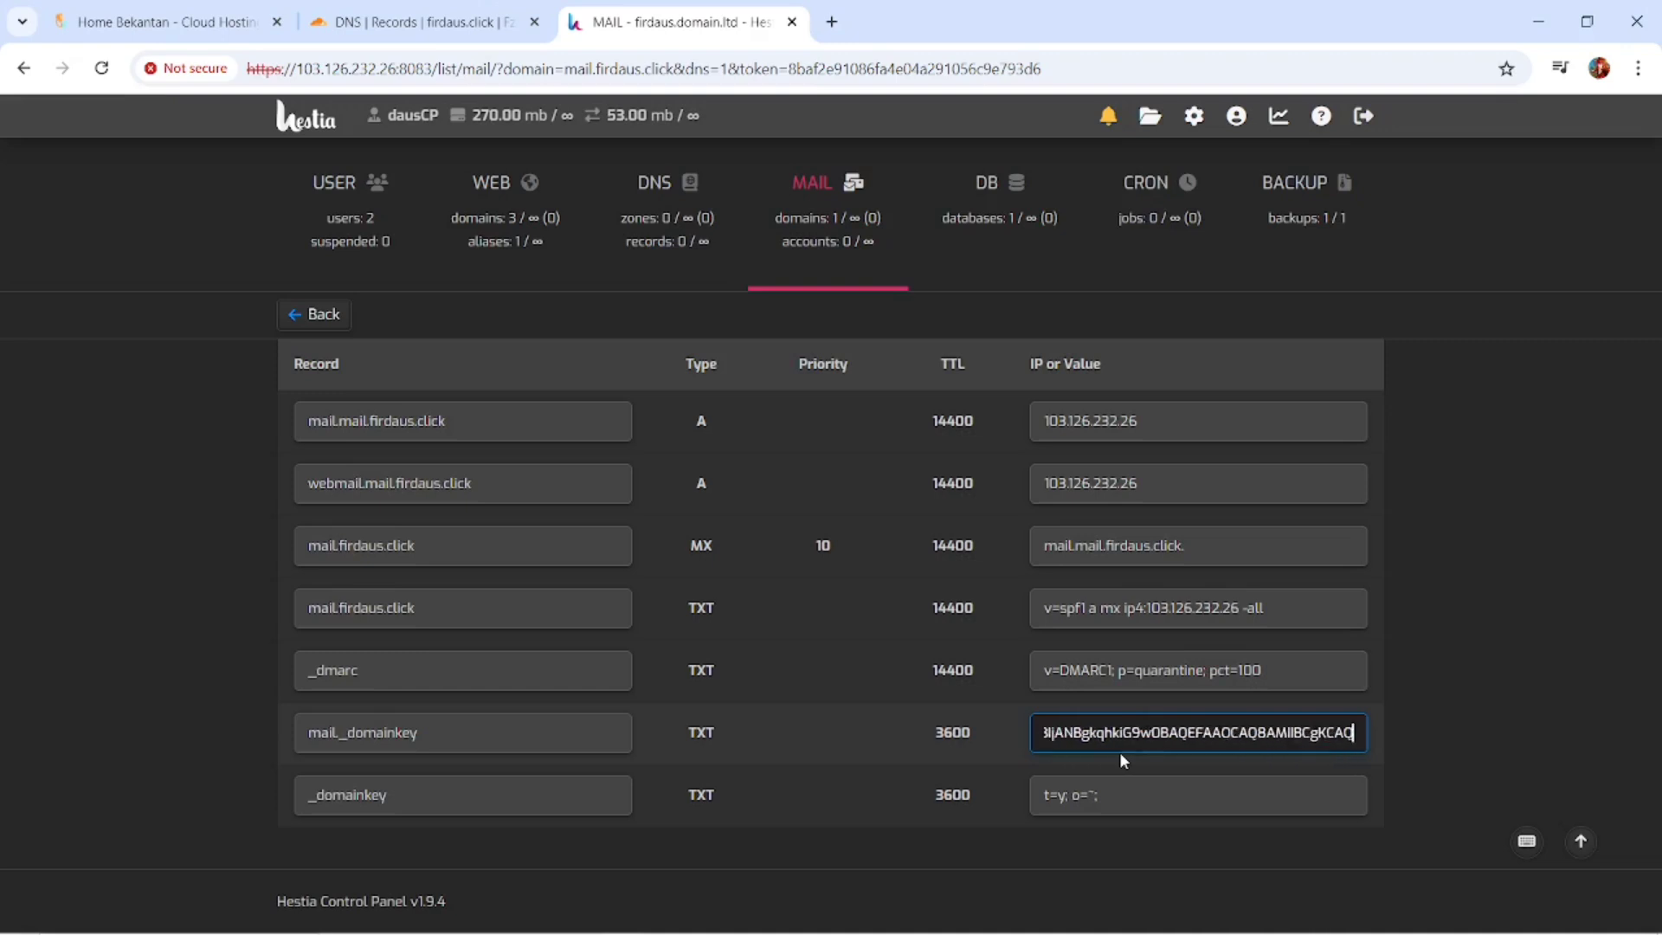
key(Right)
key(Right)
key(Right)
key(Right)
key(Right)
key(Right)
key(Right)
key(Right)
key(Right)
key(Right)
key(Right)
key(Right)
key(Right)
key(Right)
key(Right)
key(Right)
key(Right)
key(Right)
key(Right)
key(Right)
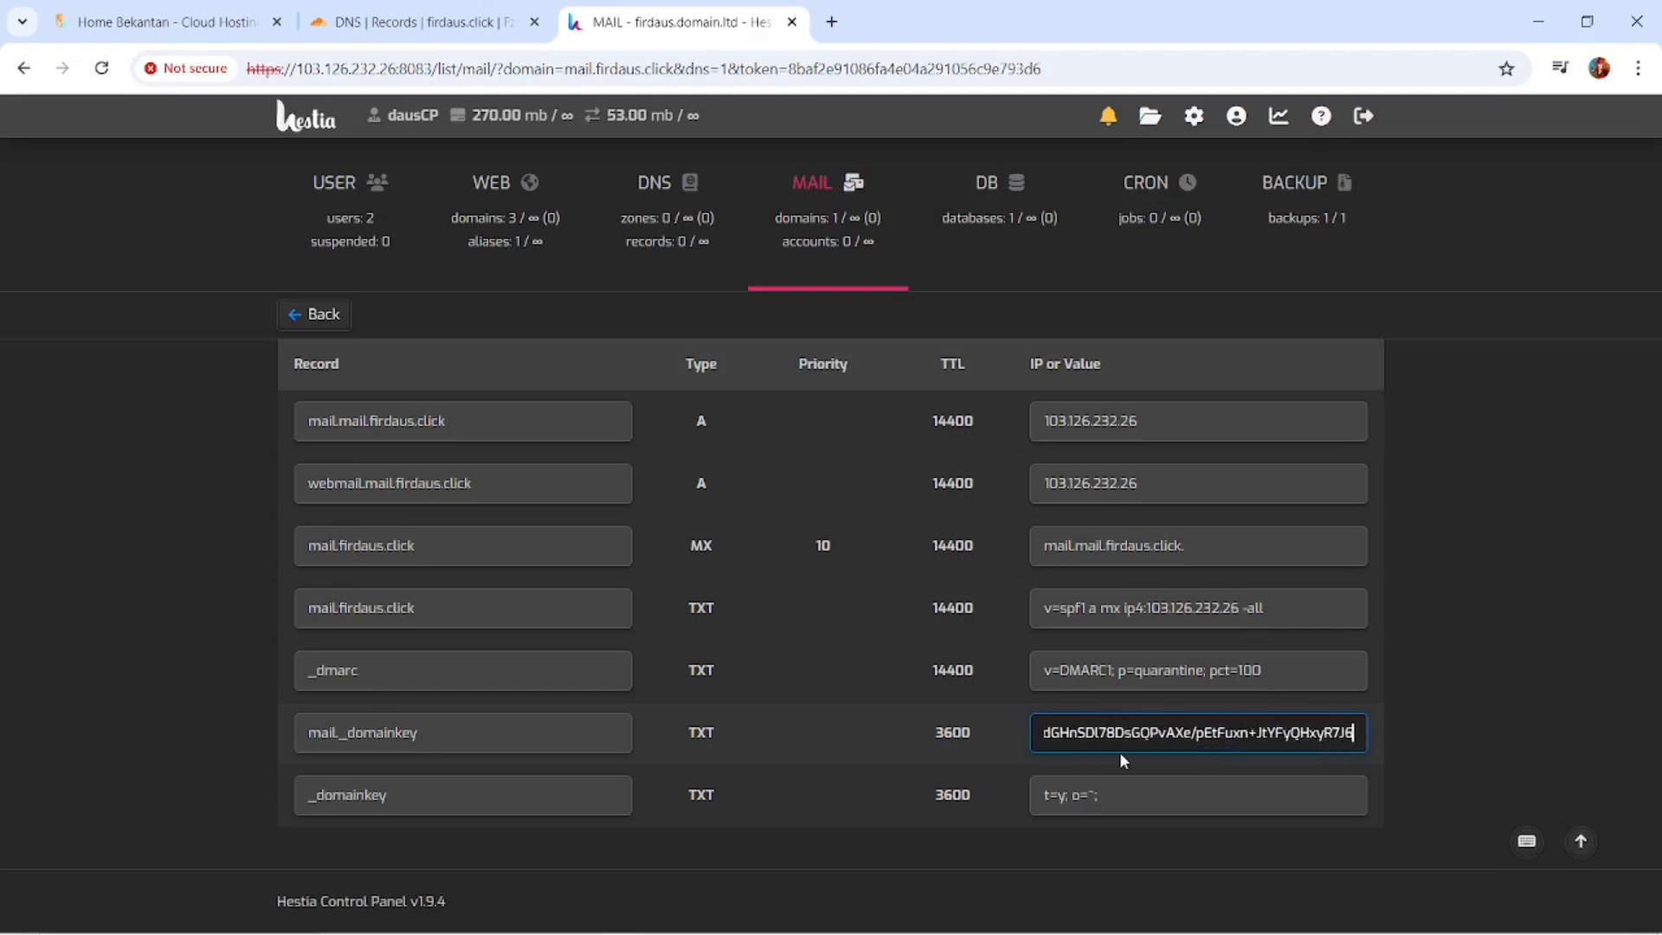
key(Right)
key(Right)
key(Right)
key(Right)
key(Right)
key(Right)
key(Right)
key(Right)
key(Right)
key(Right)
key(Right)
key(Right)
key(Right)
key(Right)
key(Right)
key(Right)
key(Right)
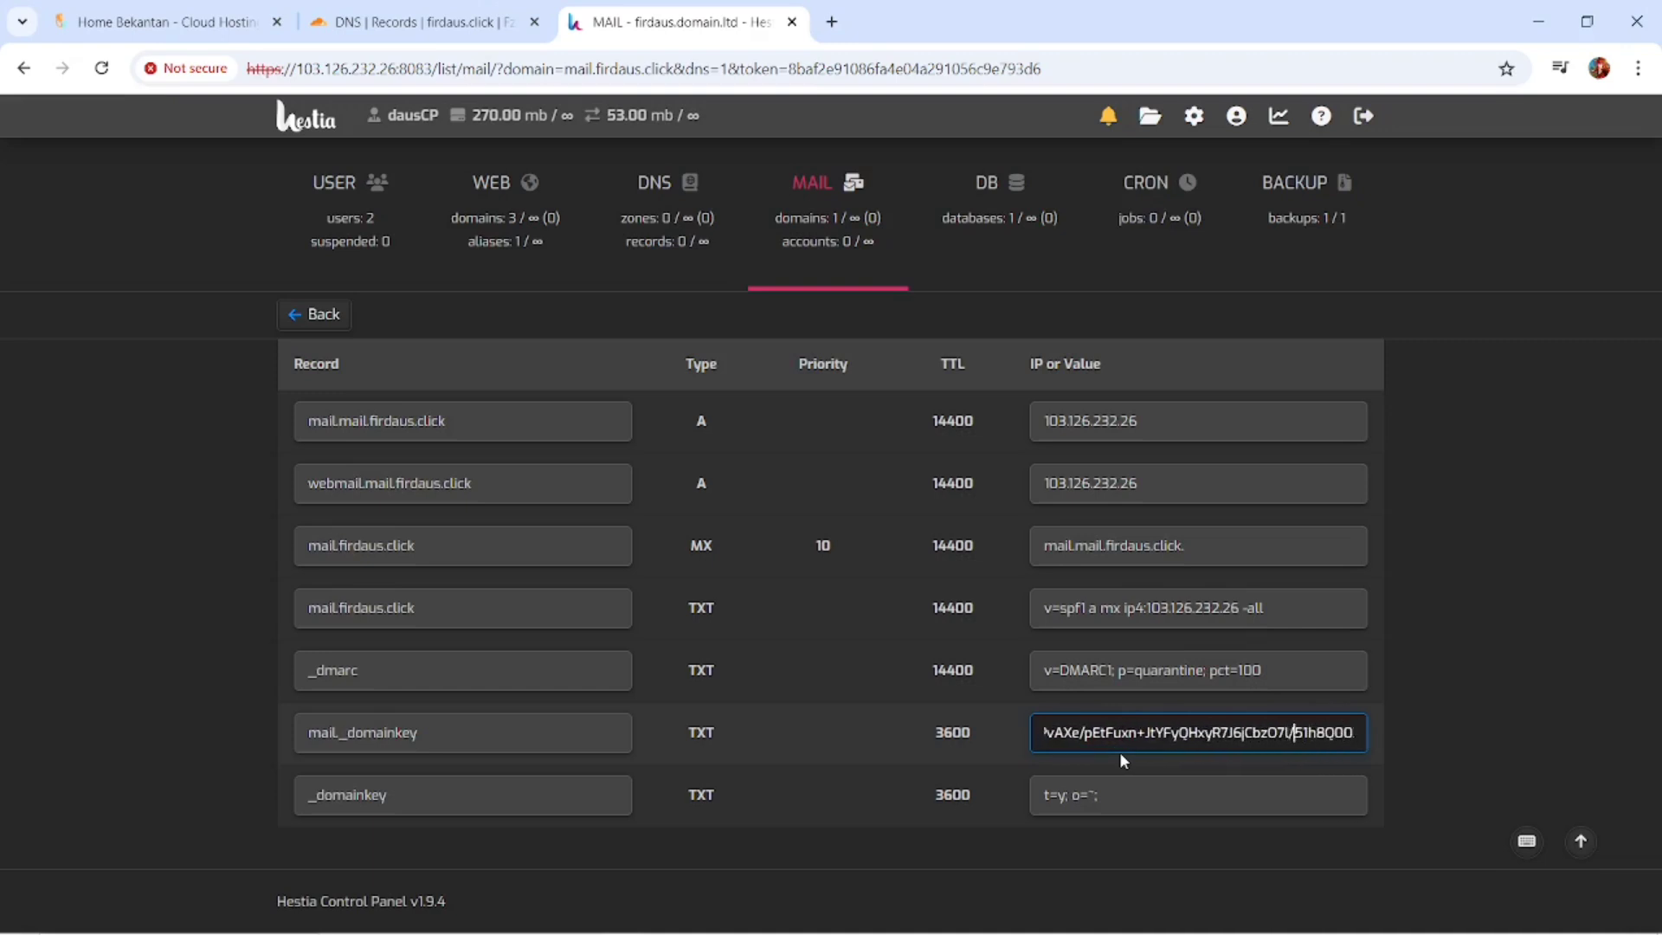
key(Right)
key(Right)
key(Right)
key(Right)
key(Right)
key(Right)
key(Right)
key(Right)
key(Right)
key(Right)
key(Right)
key(Right)
key(Right)
key(Right)
key(Right)
key(Right)
key(Right)
key(Right)
key(Right)
key(Right)
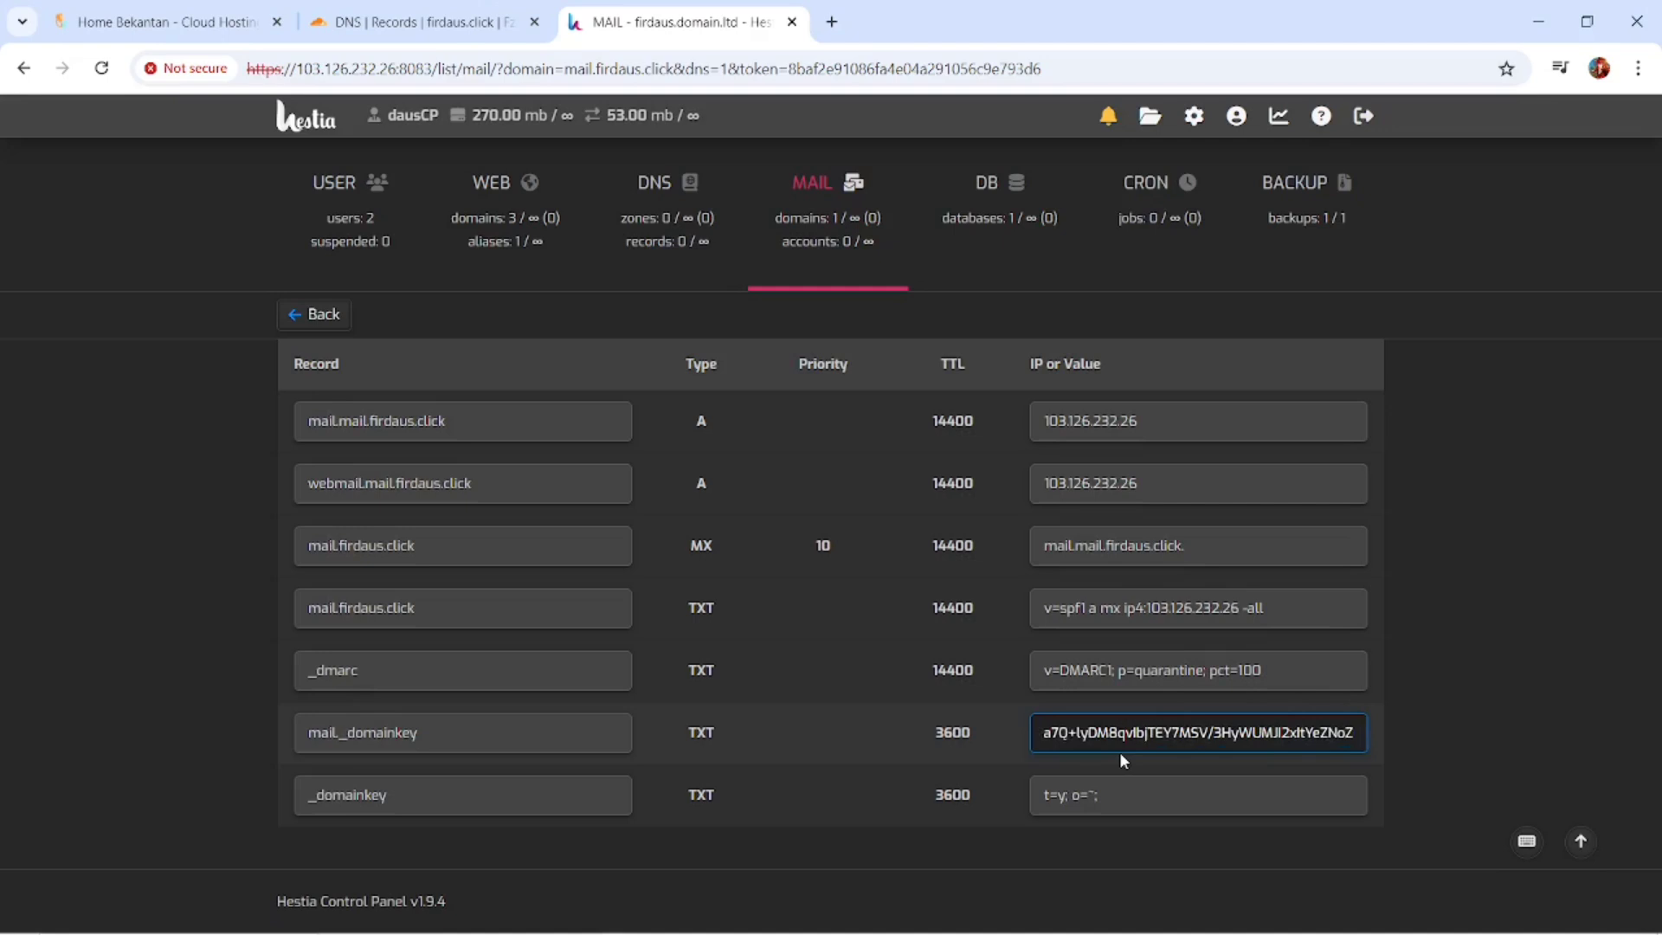
key(Left)
key(Left)
key(Left)
key(Left)
key(Left)
key(Left)
key(Left)
key(Left)
key(Left)
key(Left)
key(Left)
key(Left)
key(Left)
key(Left)
key(Left)
key(Left)
key(Left)
key(Left)
key(Left)
key(Left)
key(Left)
key(Left)
key(Left)
key(Left)
key(Left)
key(Left)
key(Left)
key(Left)
key(Left)
key(Left)
key(Left)
key(Left)
key(Left)
key(Left)
key(Left)
key(Left)
key(Left)
key(Left)
key(Left)
key(Left)
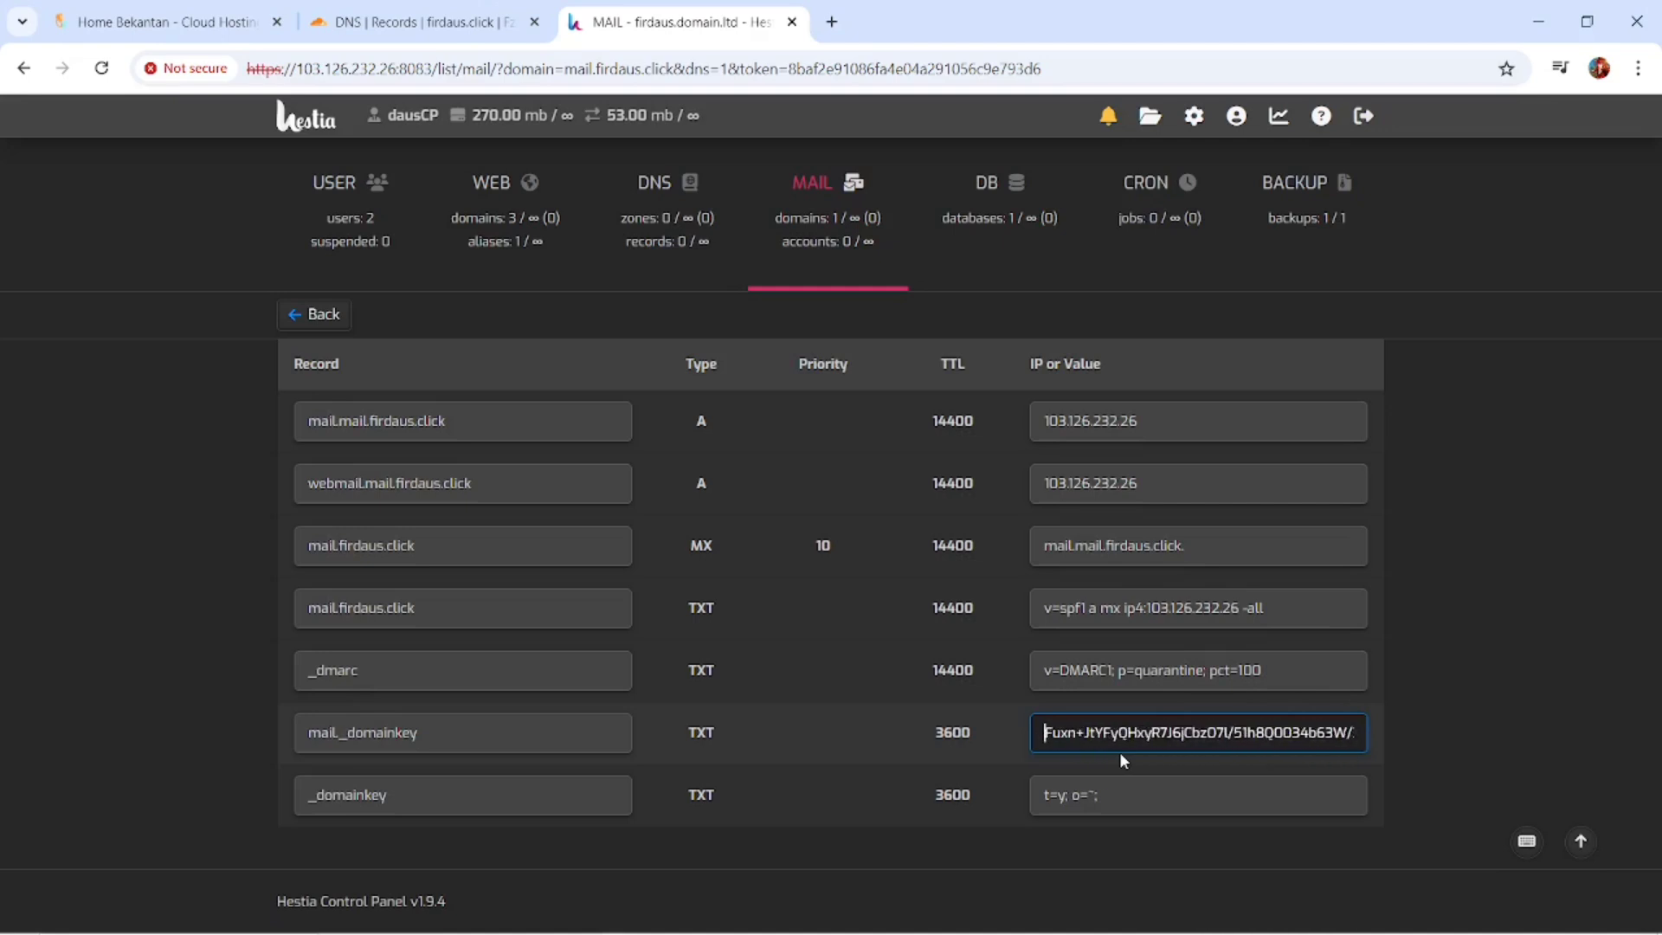
key(alt+Tab)
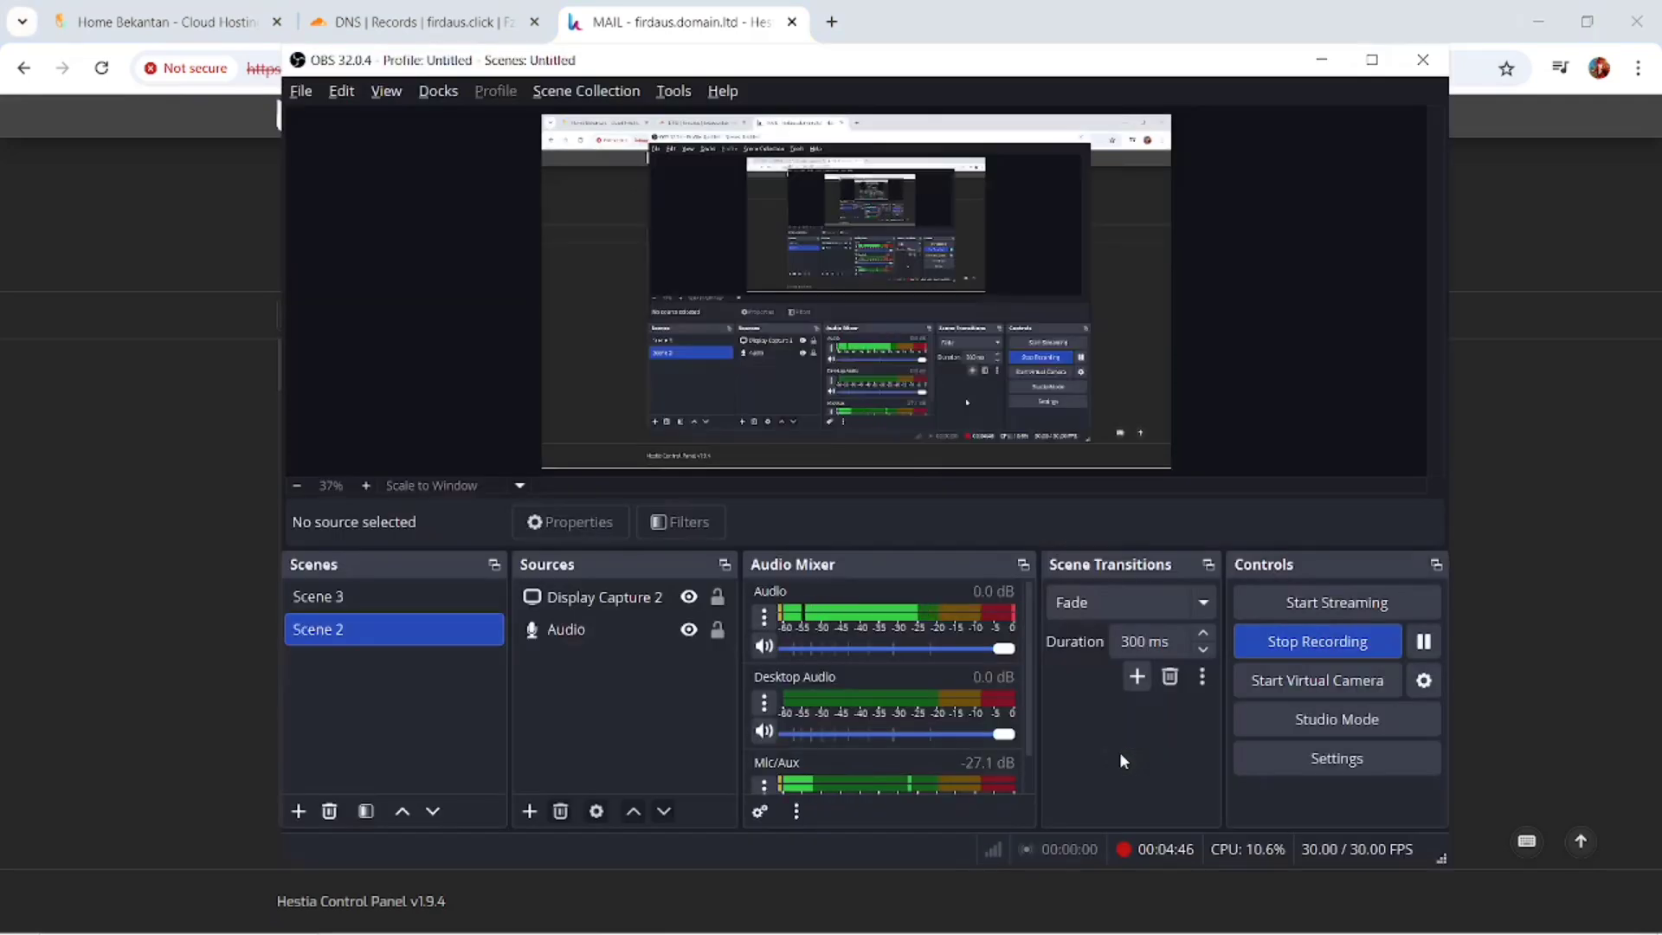
key(alt+Tab)
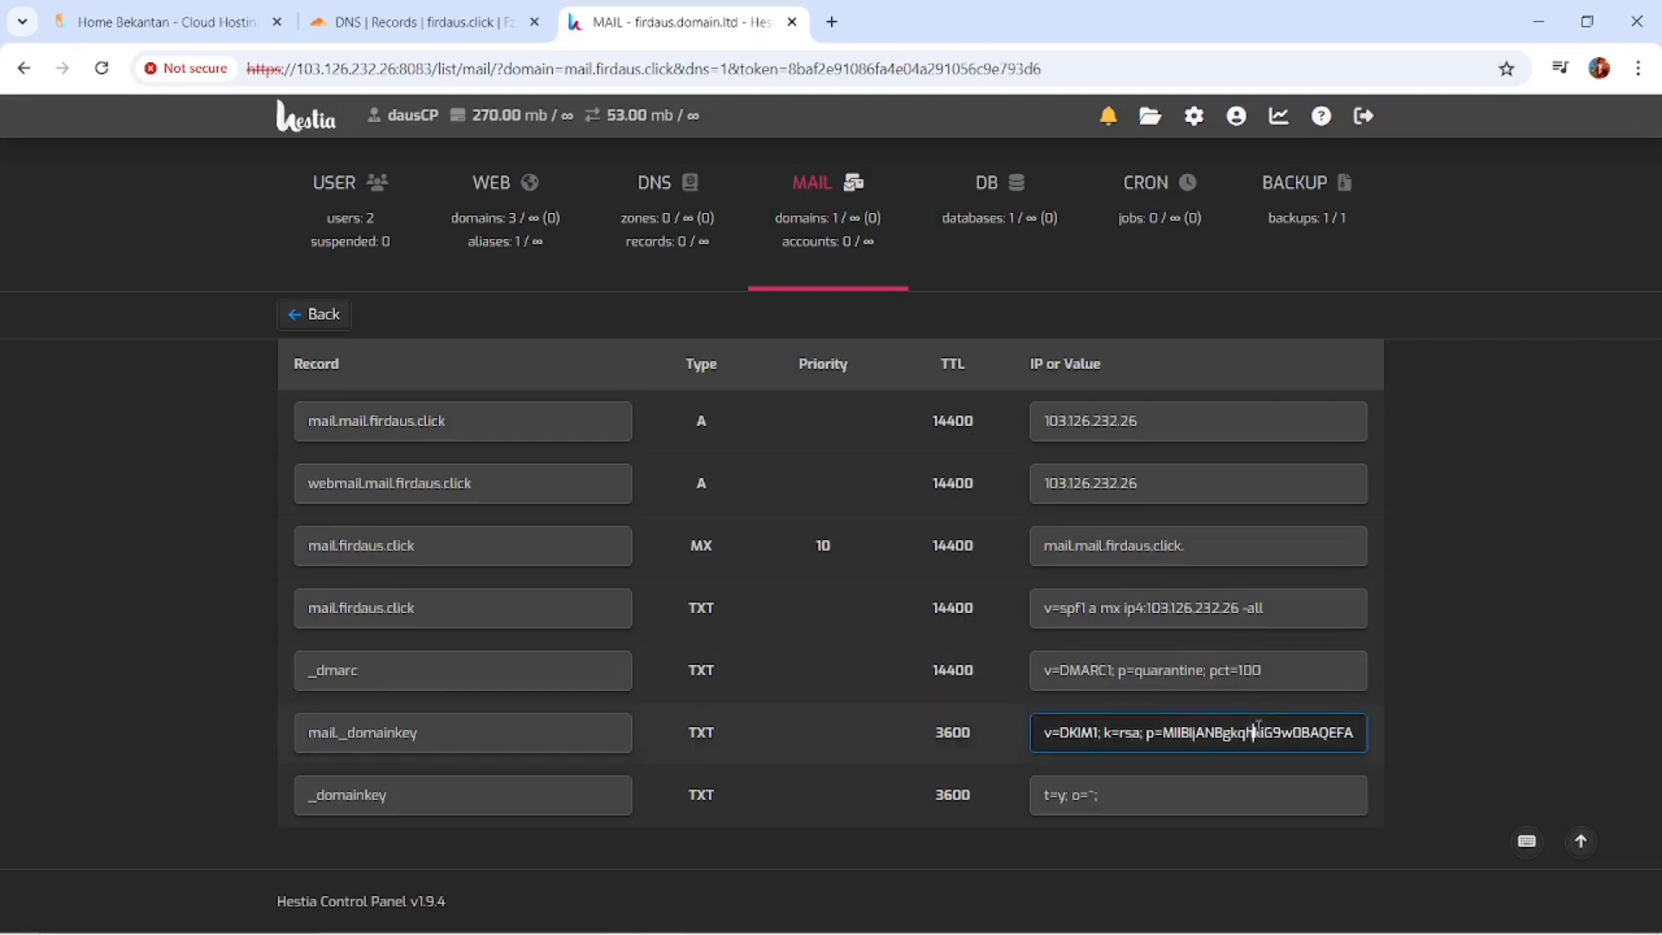
key(Right)
key(Right)
key(Right)
key(Right)
key(Right)
key(Right)
key(Right)
key(Right)
key(Right)
key(Right)
key(Right)
key(Right)
key(Right)
key(Right)
key(Right)
key(Right)
key(Right)
key(Right)
key(Right)
key(Right)
key(Right)
key(Right)
key(Right)
key(Right)
key(Right)
key(Right)
key(Right)
key(Right)
key(Right)
key(Right)
key(Right)
key(Right)
key(Right)
key(Right)
key(Right)
key(Right)
key(Right)
key(Right)
key(Right)
key(Right)
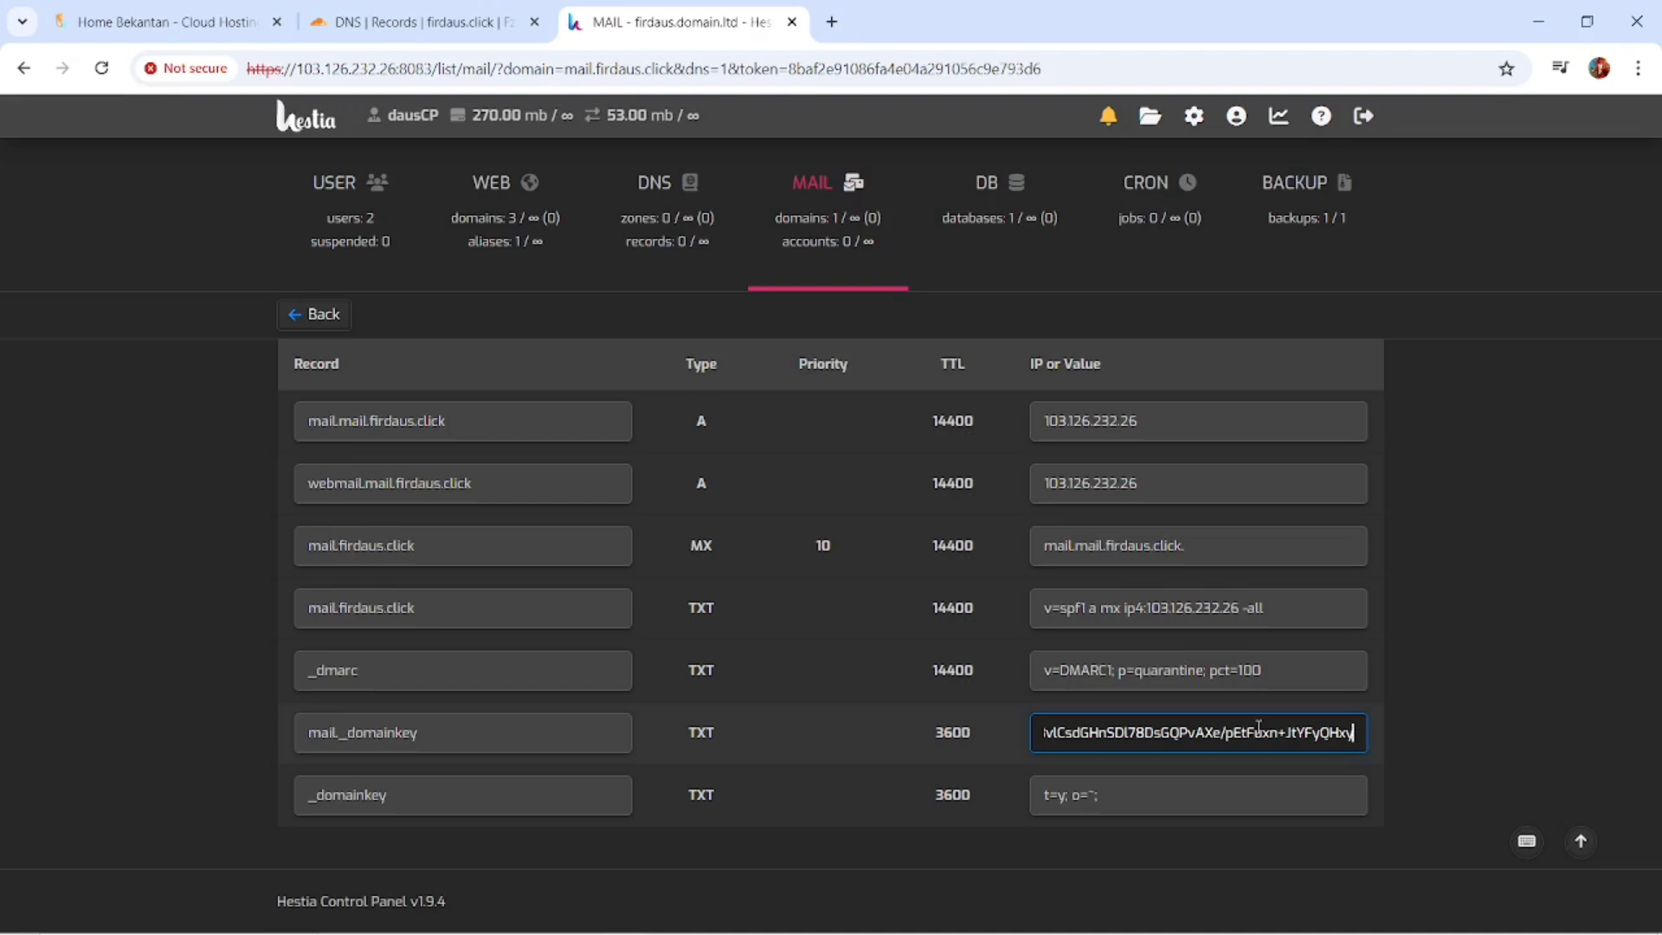
key(Right)
key(Right)
key(Right)
key(Right)
key(Right)
key(Right)
key(Right)
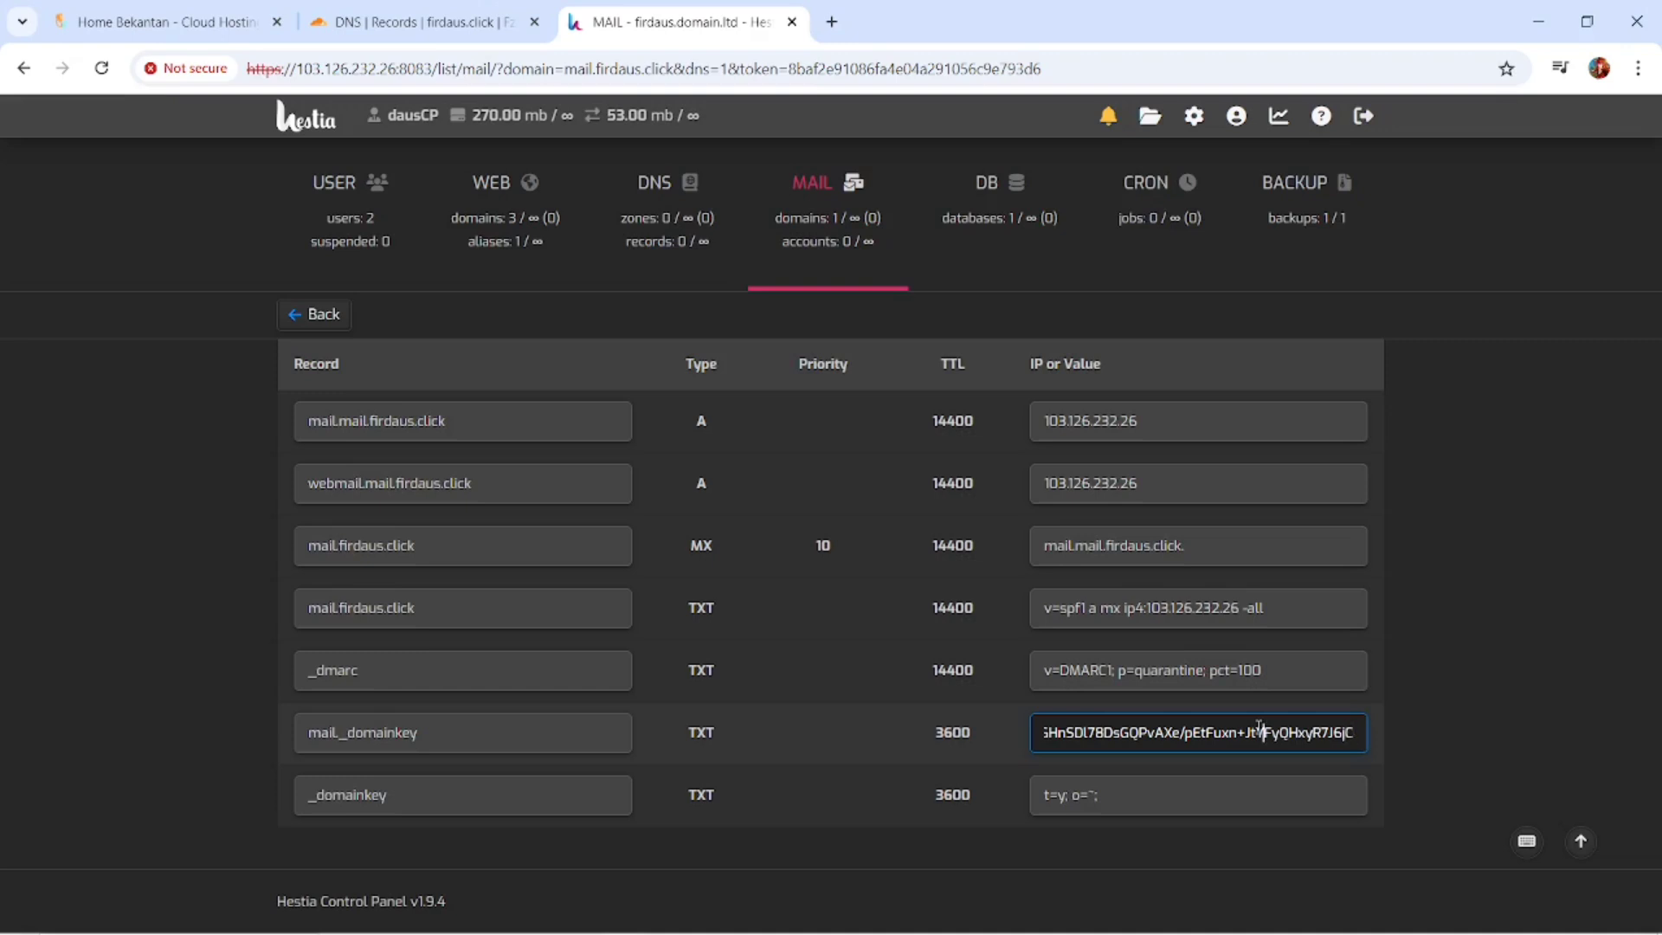
key(Right)
key(Right)
key(Right)
key(Right)
key(Right)
key(Right)
key(Right)
key(Right)
key(Right)
key(Right)
key(Right)
key(Right)
key(Right)
key(Right)
key(Right)
key(Right)
key(Right)
key(Right)
key(Right)
key(Right)
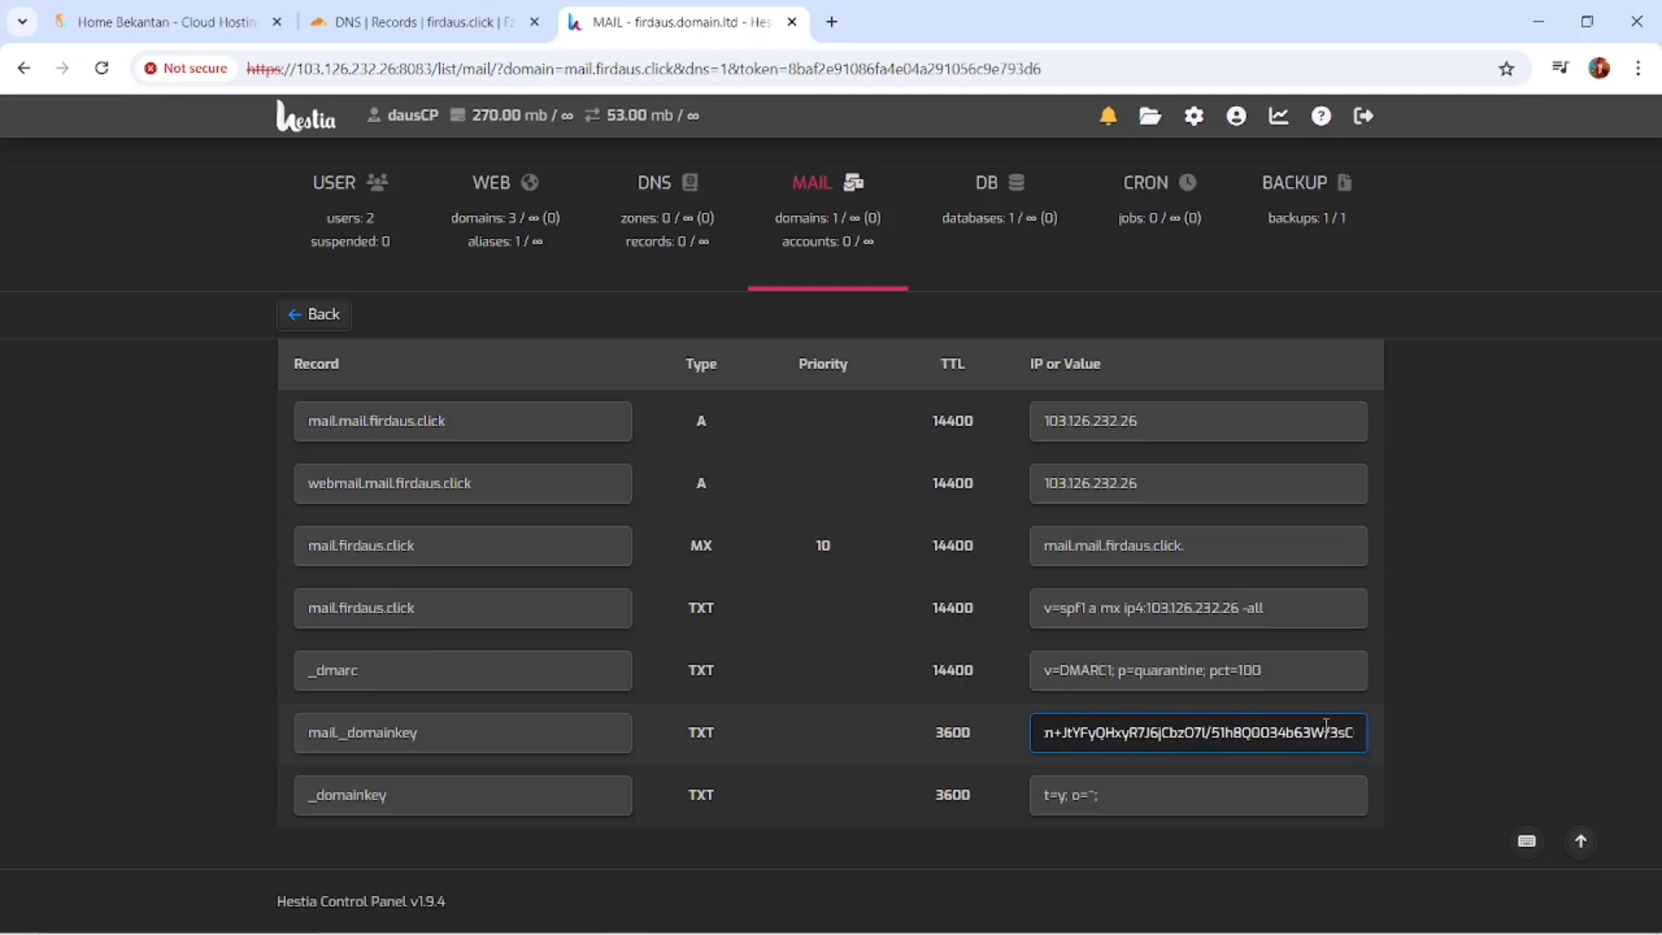
Step: Review the DMARC, SPF and DKIM TXT values once more, comparing what each record contains
click(1297, 678)
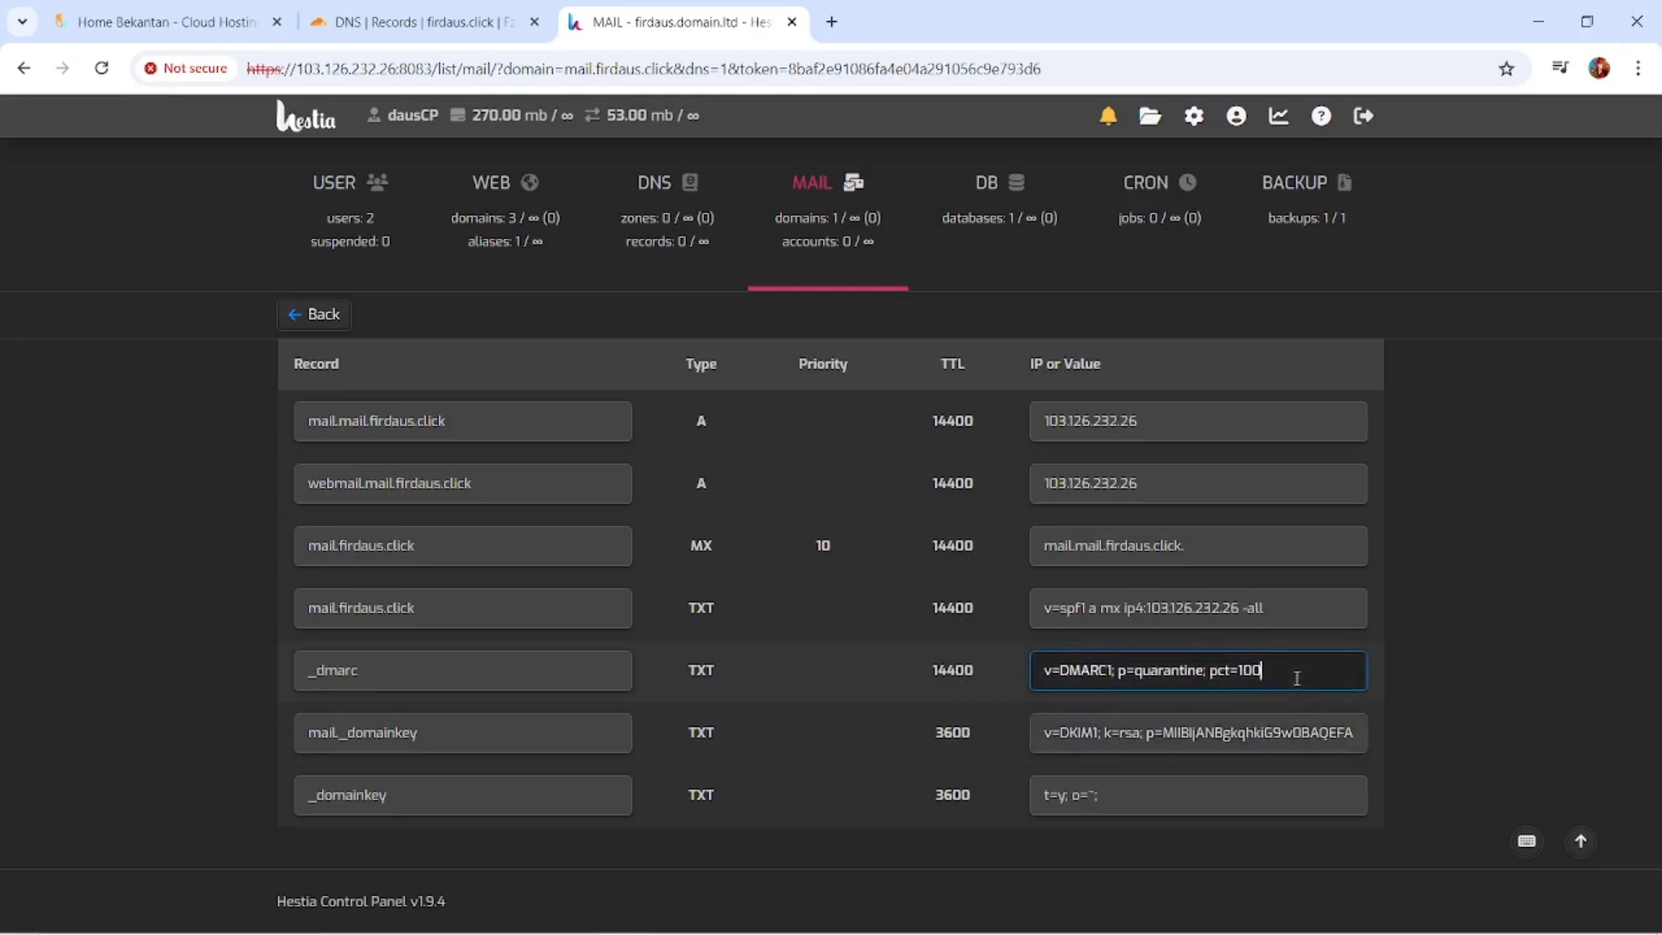
click(1192, 616)
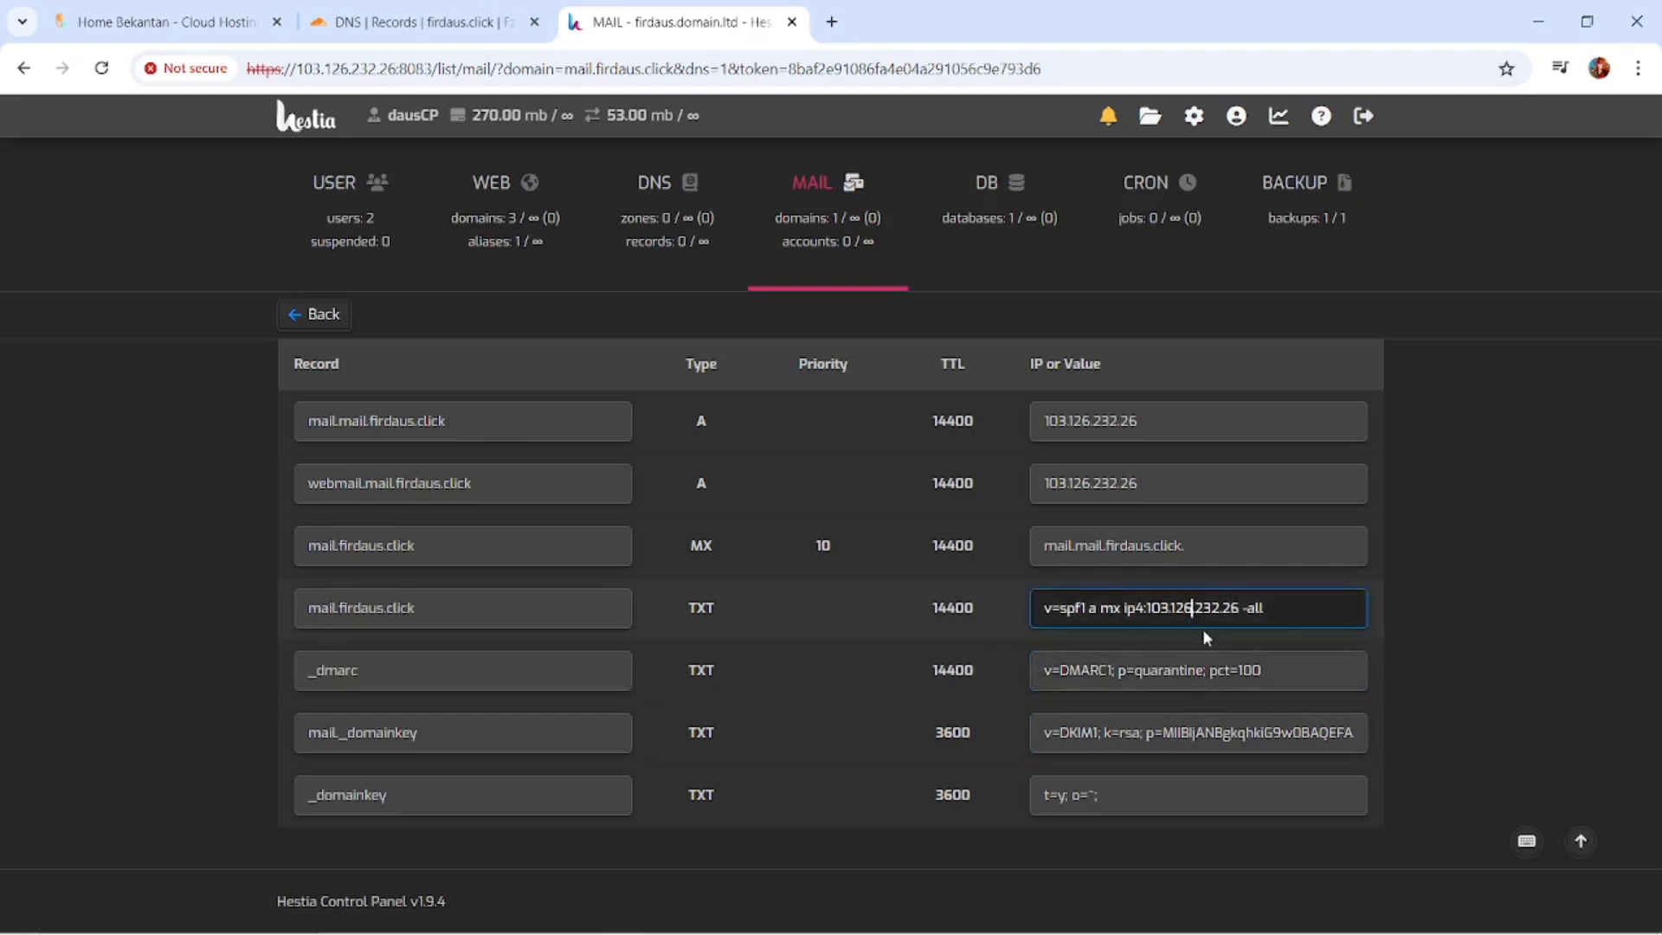
click(1230, 729)
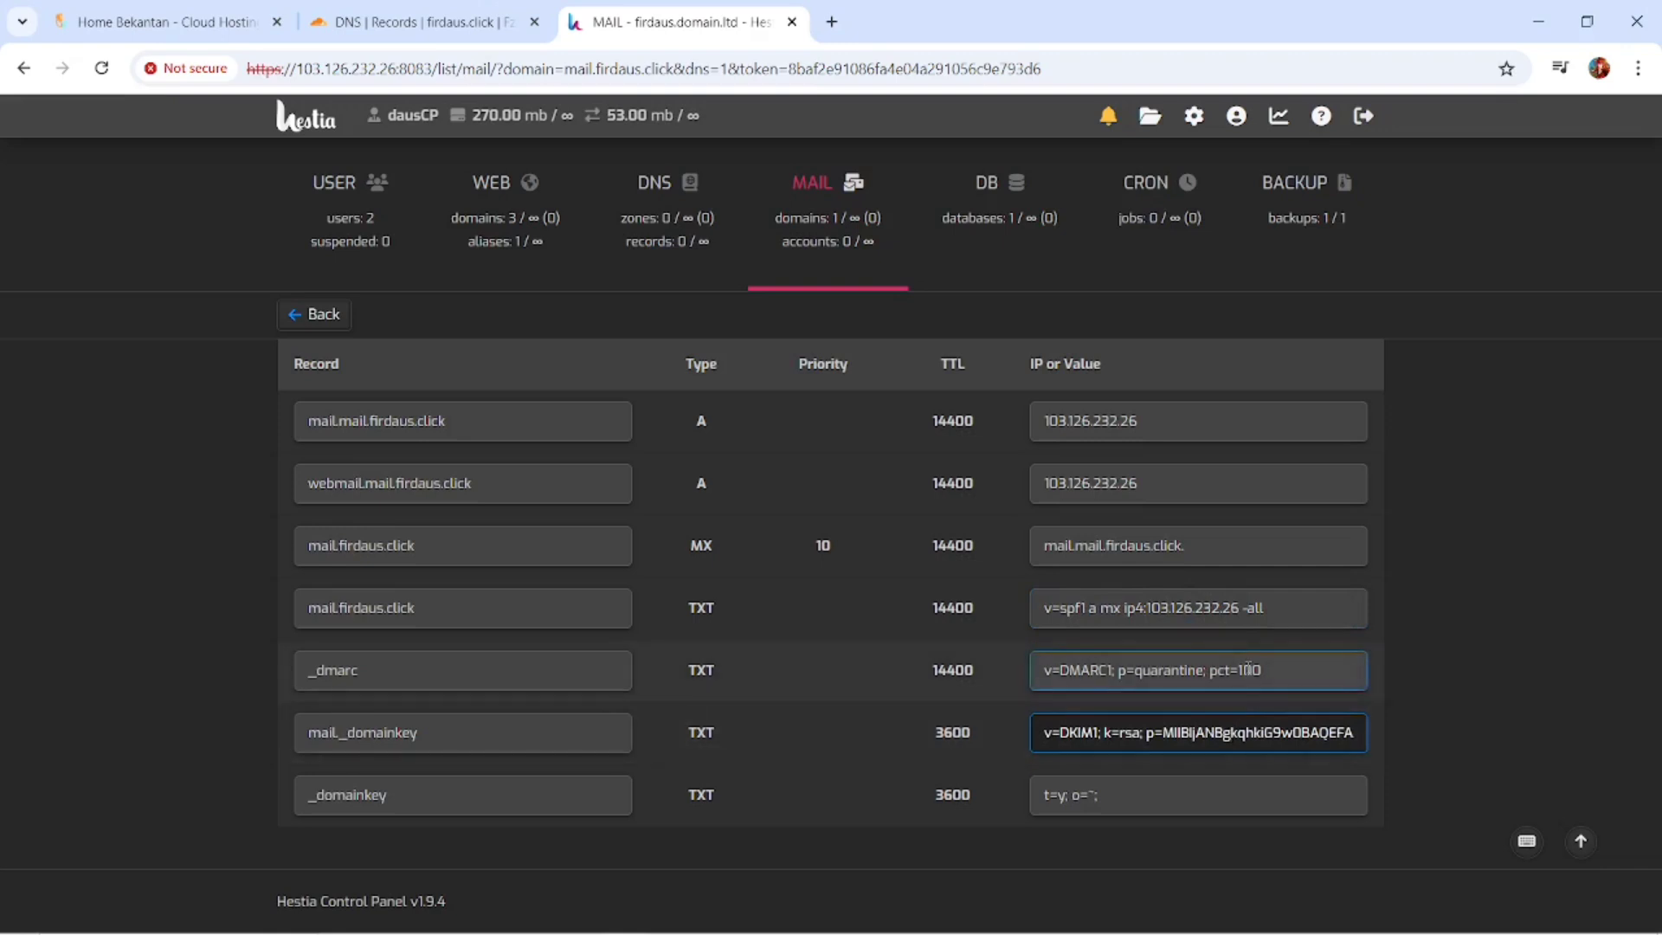
click(1121, 674)
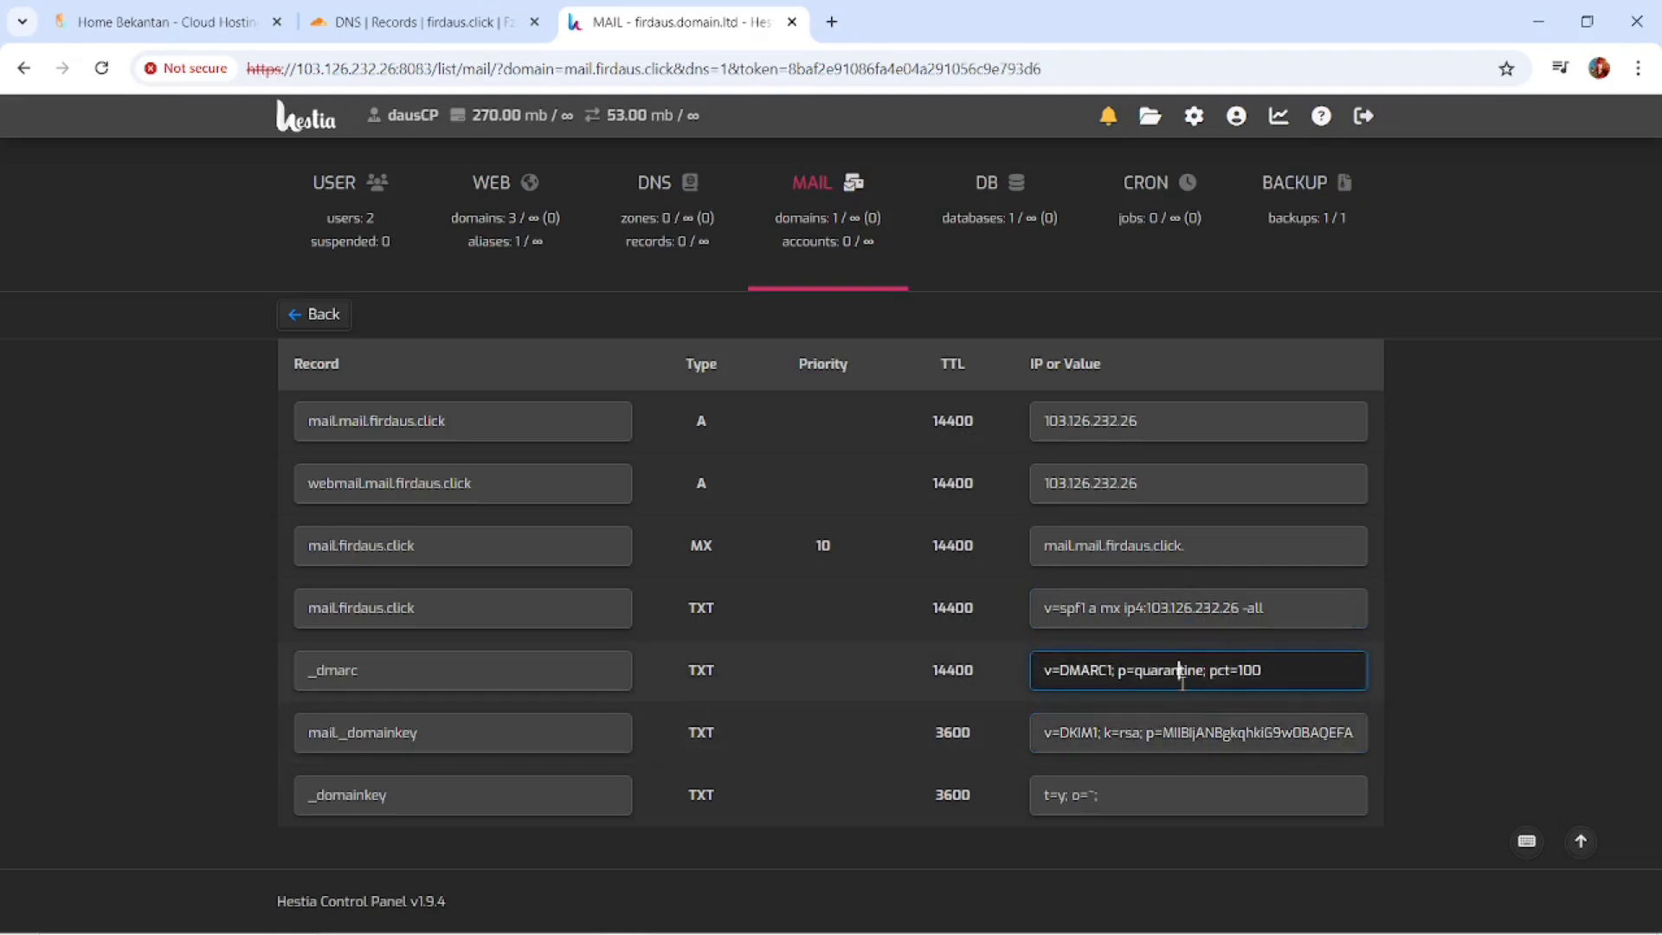
key(Left)
key(Left)
key(Left)
key(Left)
key(Left)
key(Left)
key(Right)
key(Right)
key(Right)
key(Right)
key(Right)
key(Right)
key(Right)
key(Right)
key(Right)
key(Right)
key(Right)
click(1229, 734)
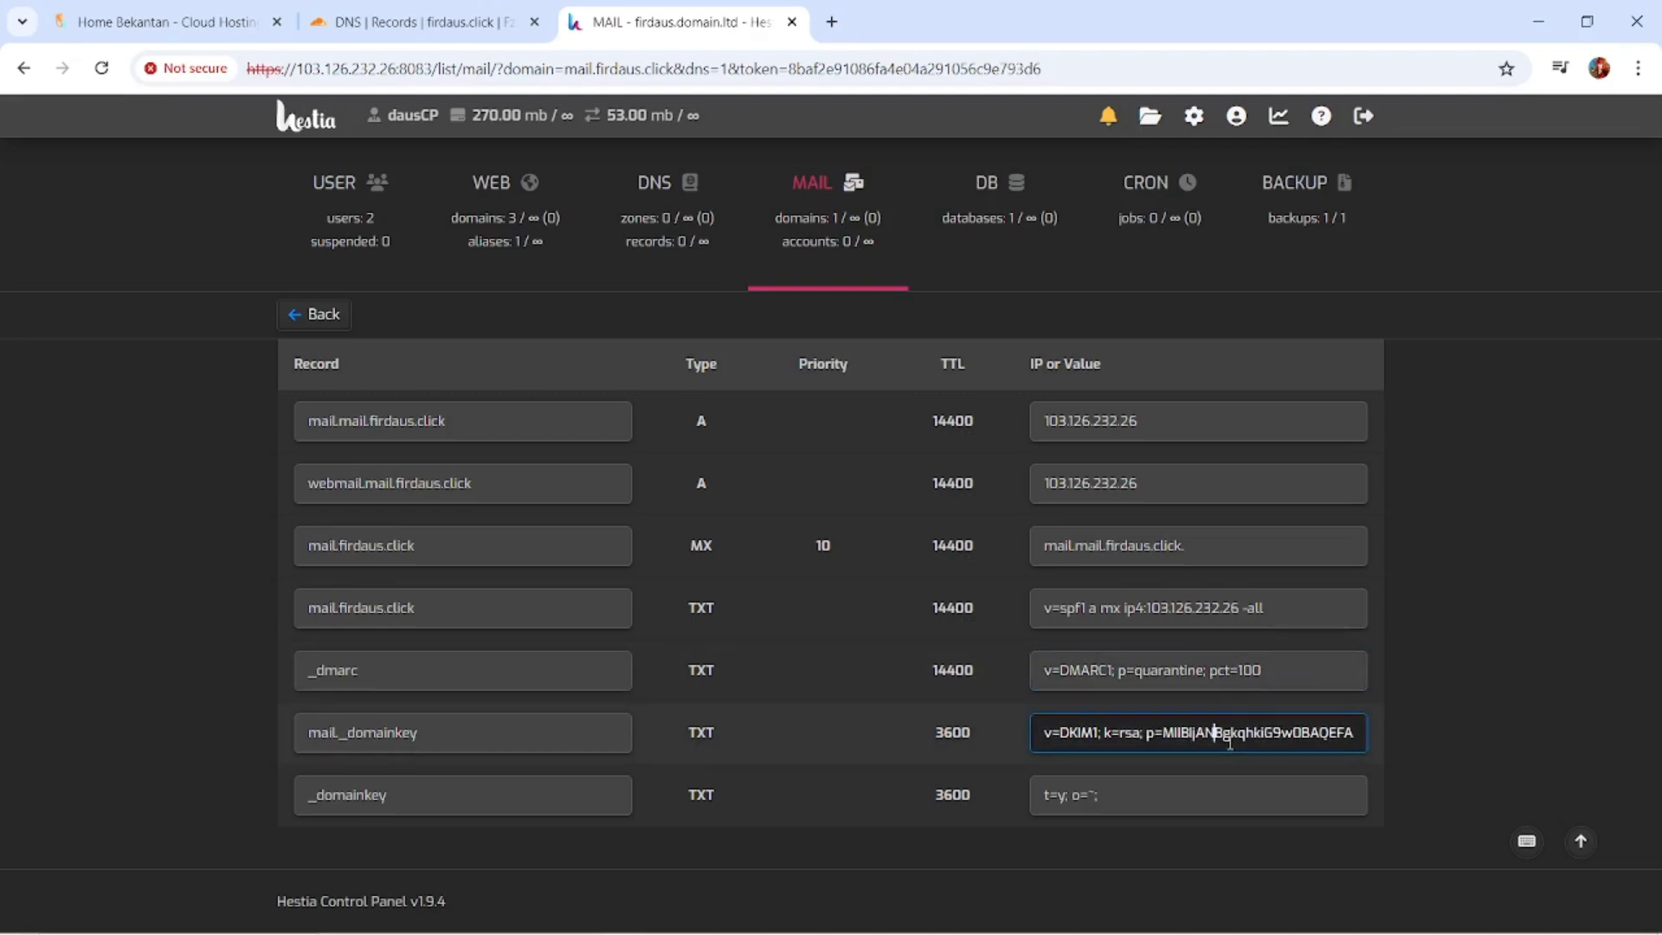
key(Right)
key(Right)
key(Right)
key(Right)
key(Right)
key(Right)
key(Right)
key(Right)
key(Right)
key(Right)
key(Right)
key(Right)
key(Right)
key(Right)
key(Right)
key(Right)
key(Right)
key(Right)
key(Right)
key(Right)
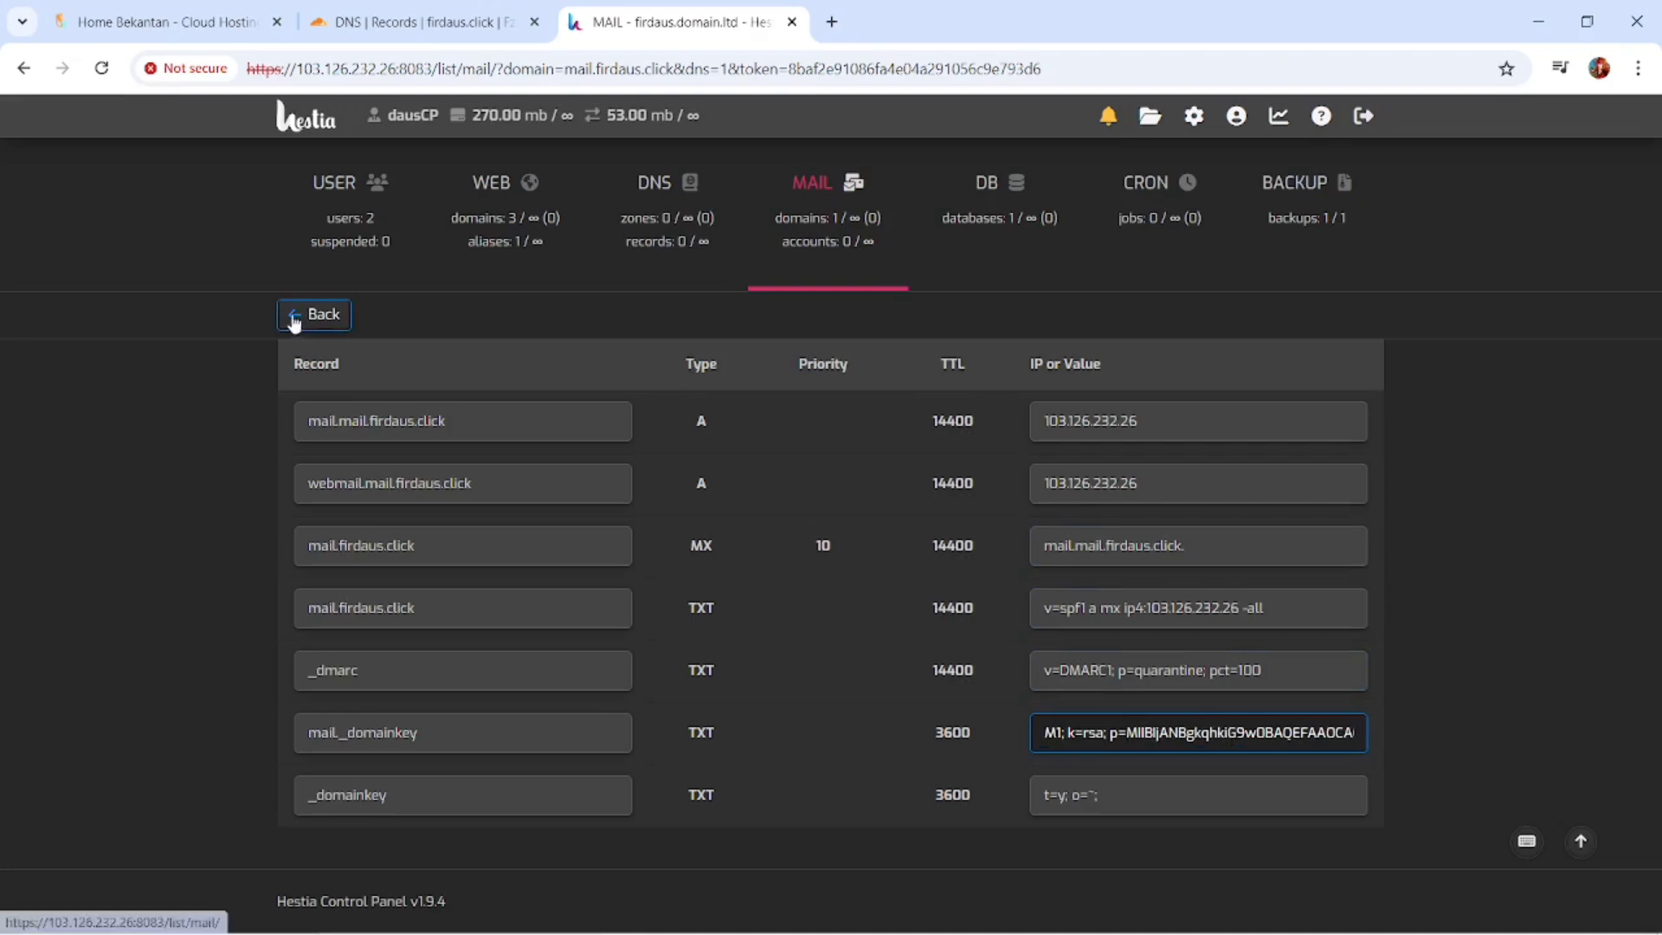
Step: Leave the DNS records page and log back in to the control panel with the administrator username and account password
click(325, 317)
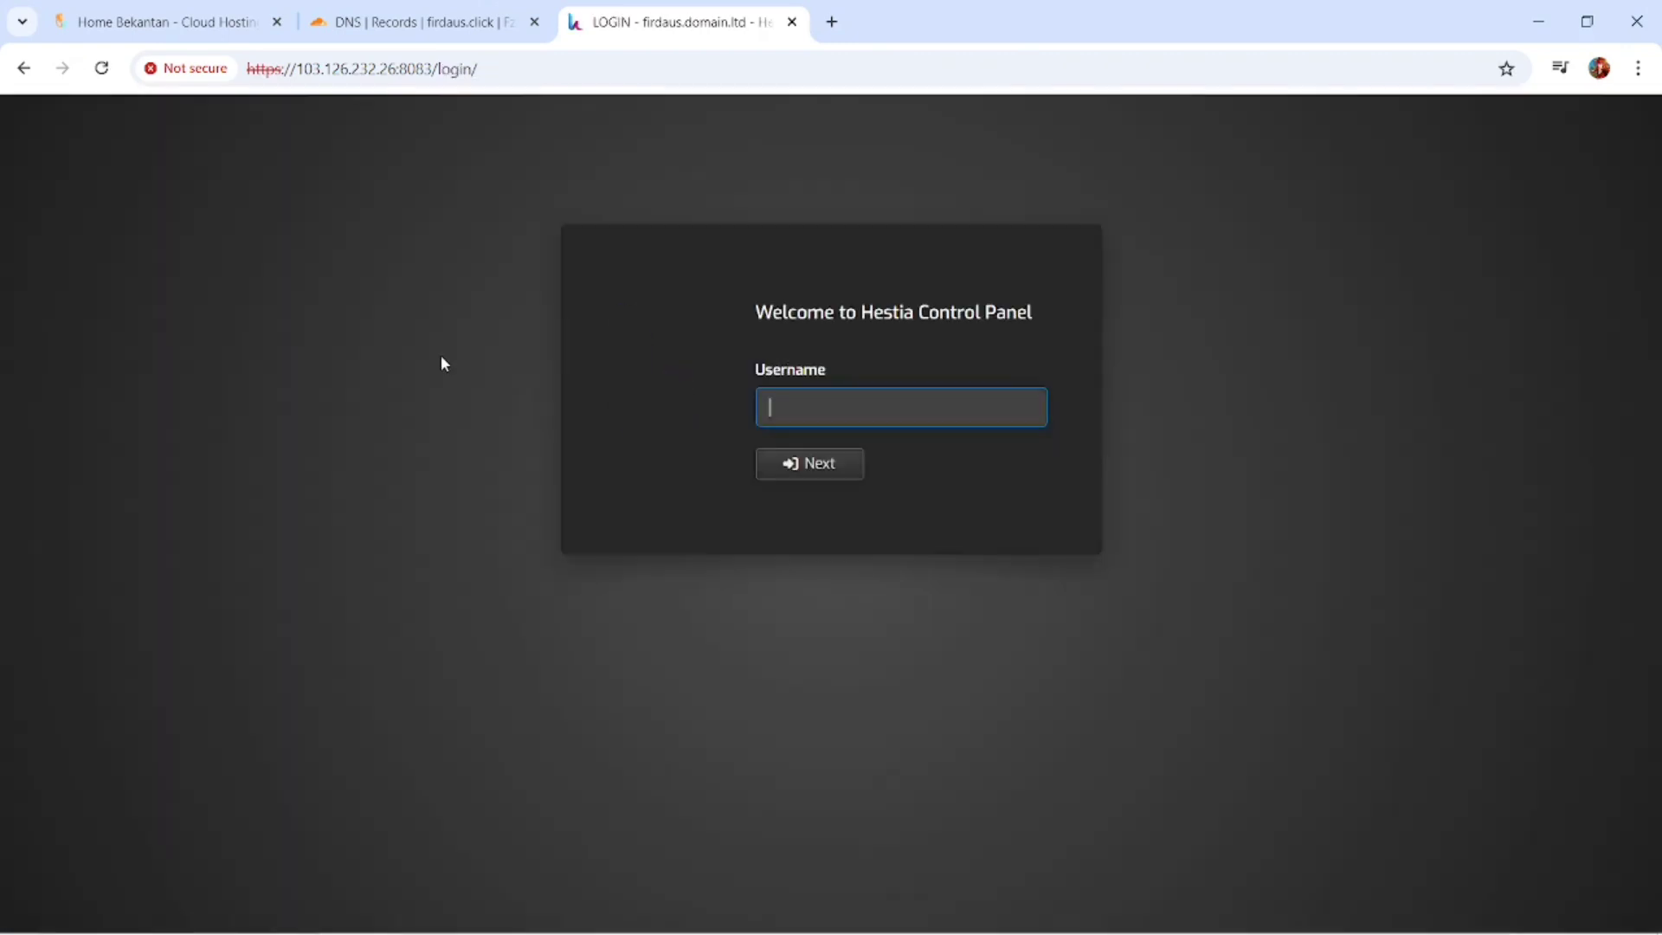
text(da)
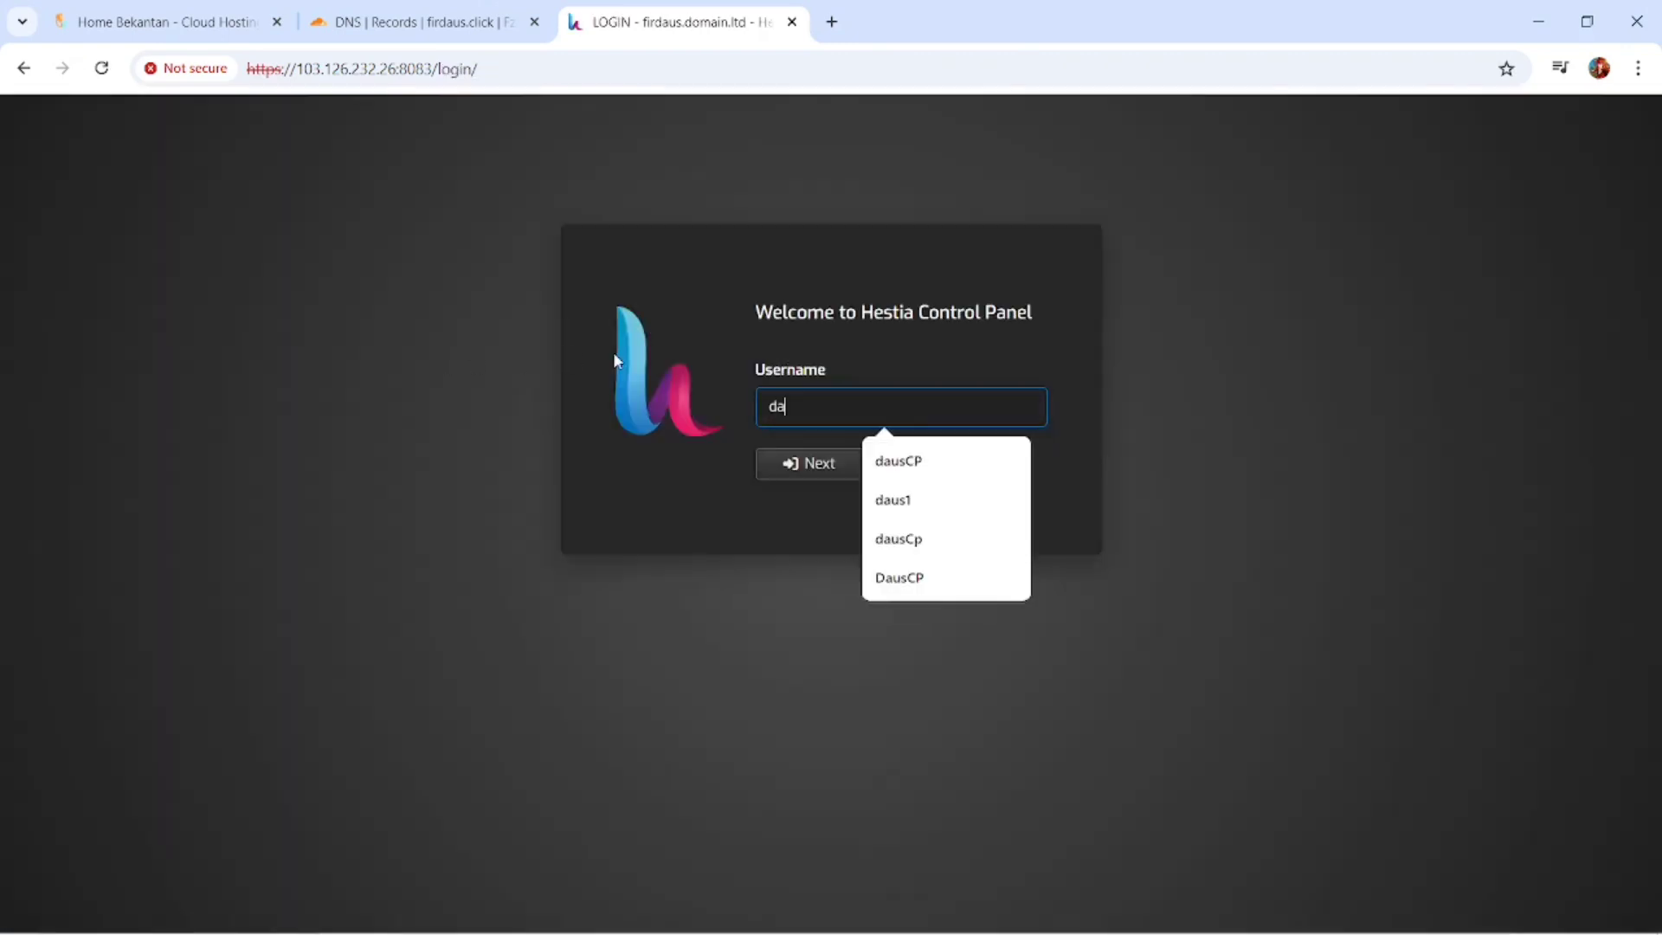
click(914, 478)
click(813, 467)
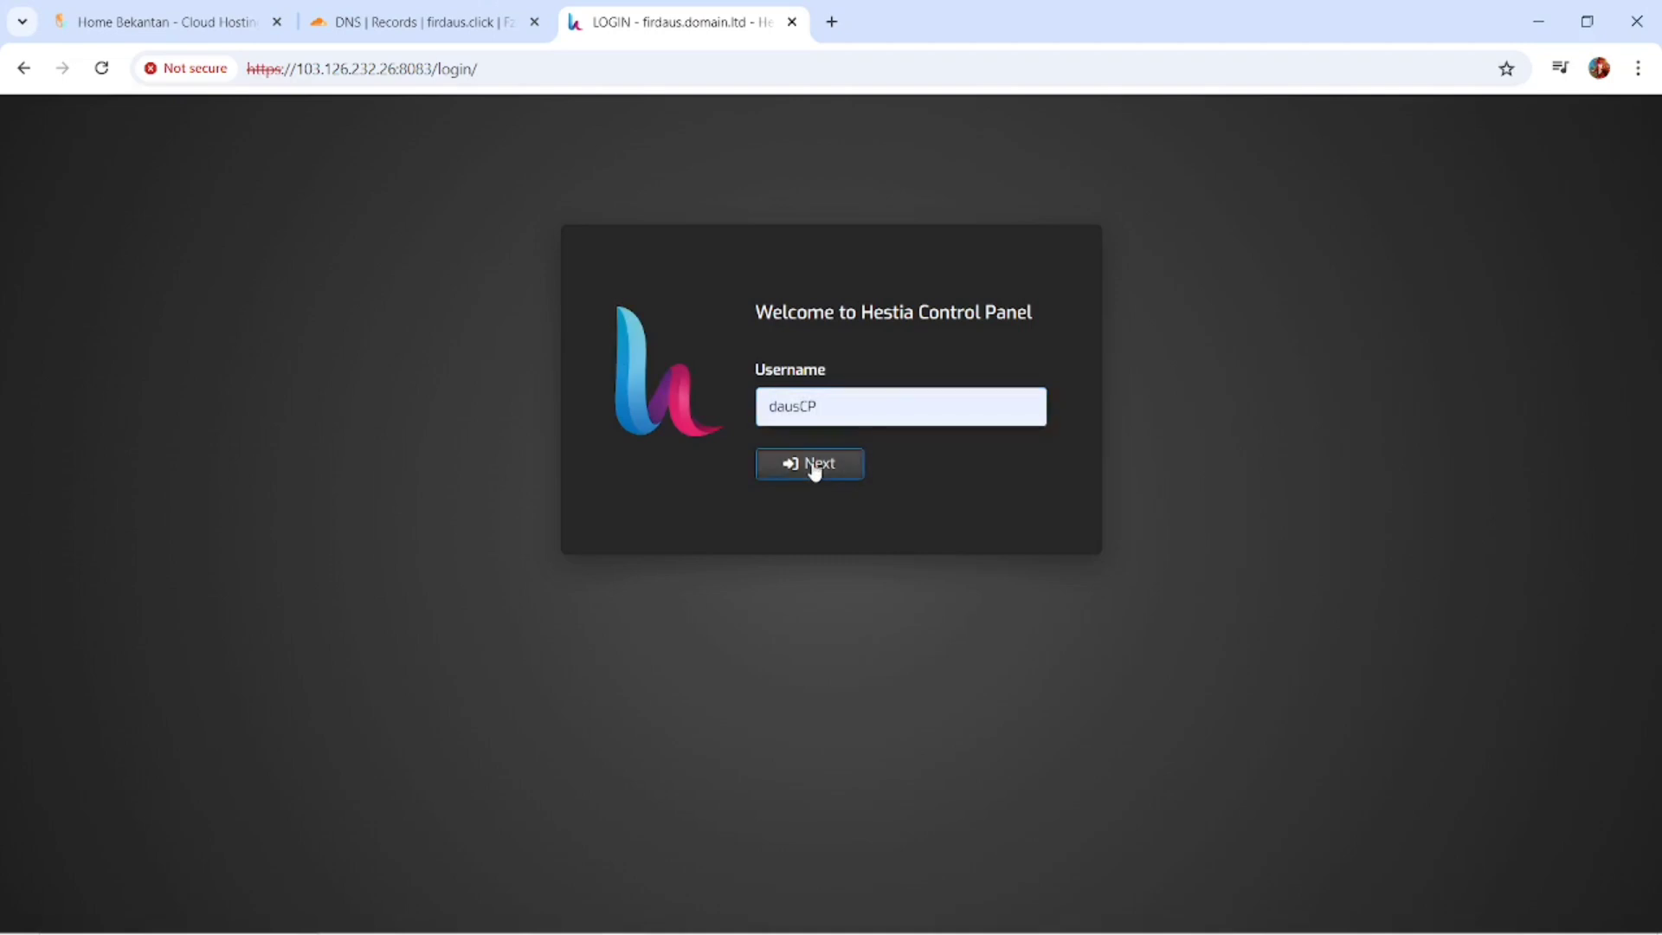
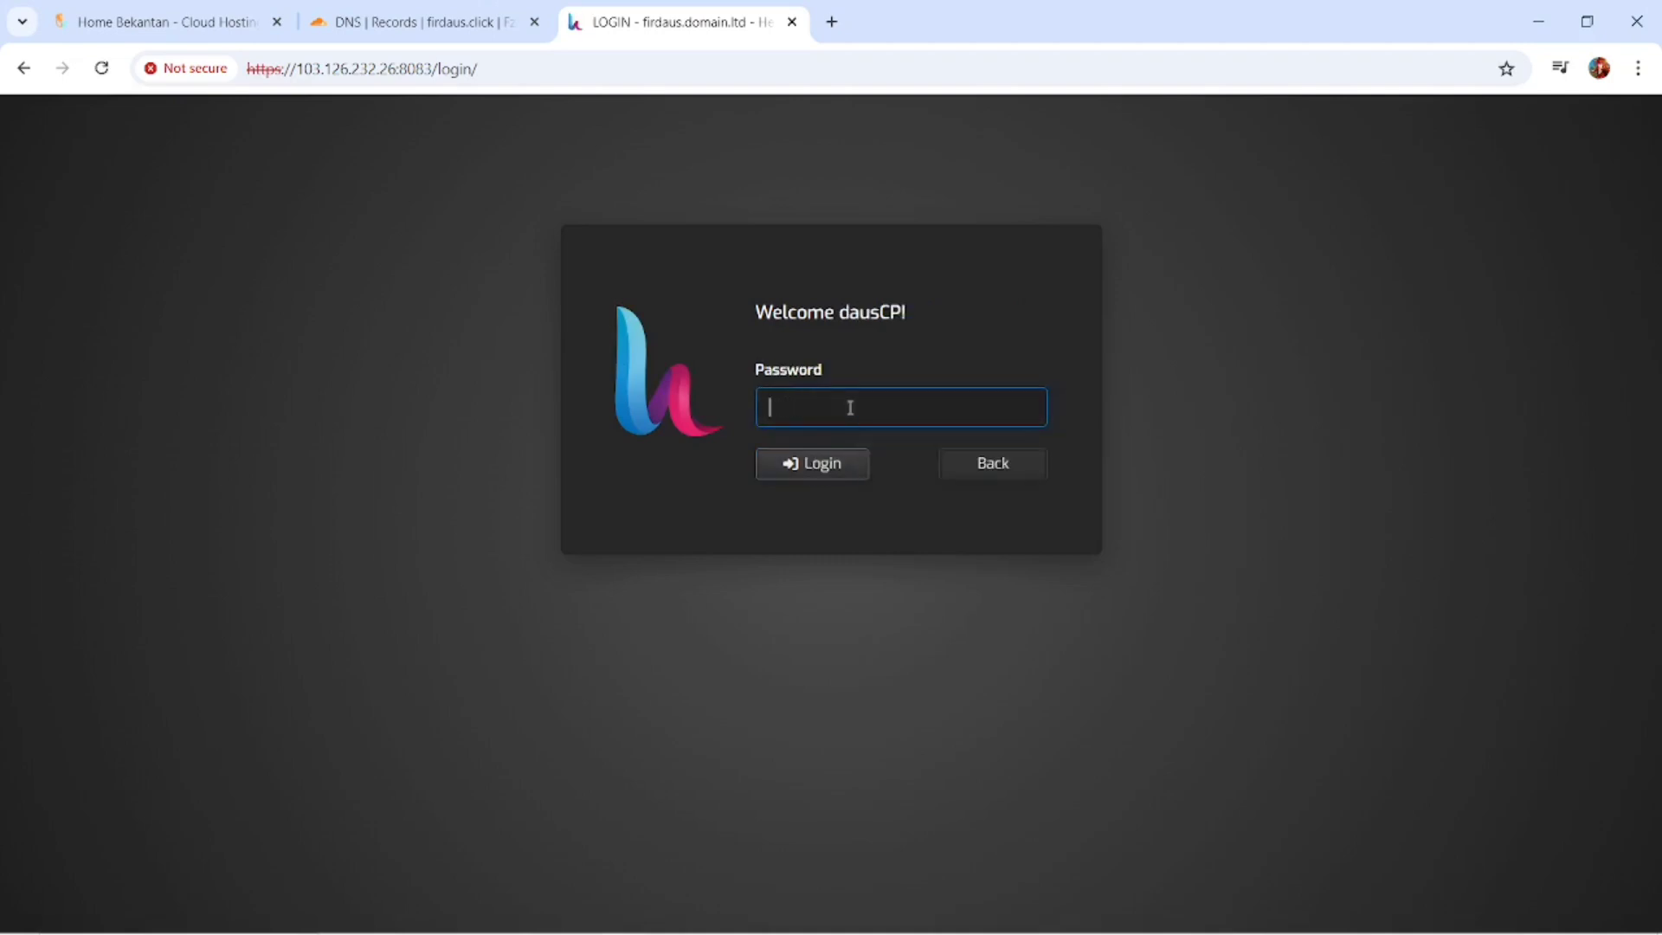
key(Return)
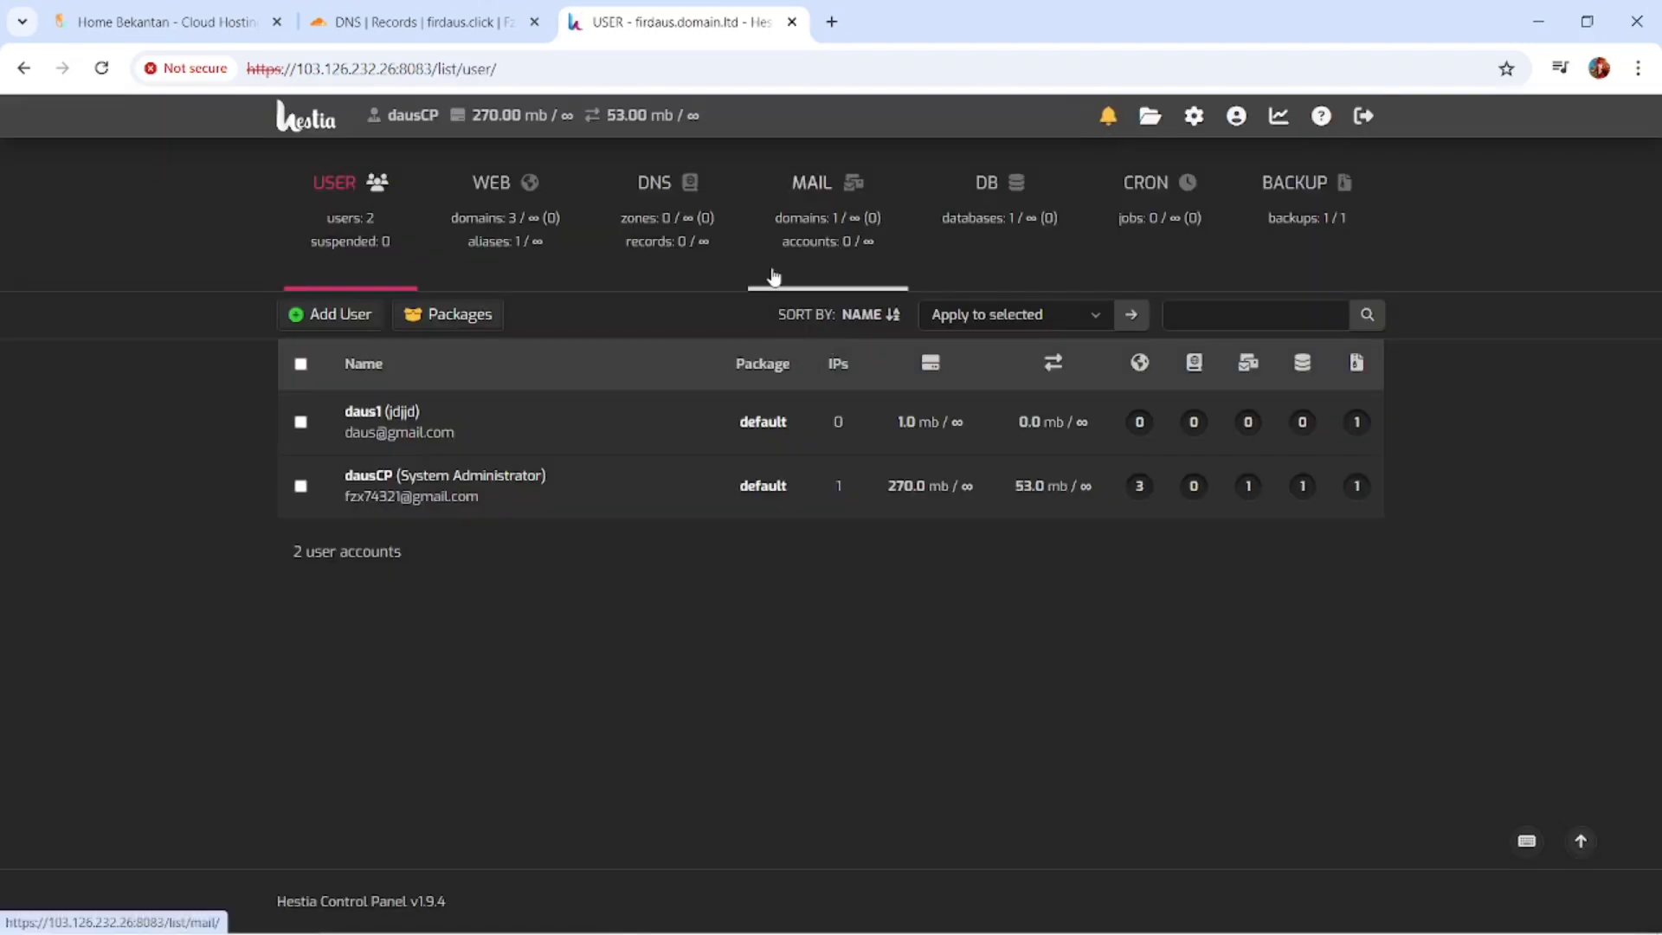
Step: Open the webmail client for mail.firdaus.click from the list of mail domains
click(824, 243)
mouse_move(528, 418)
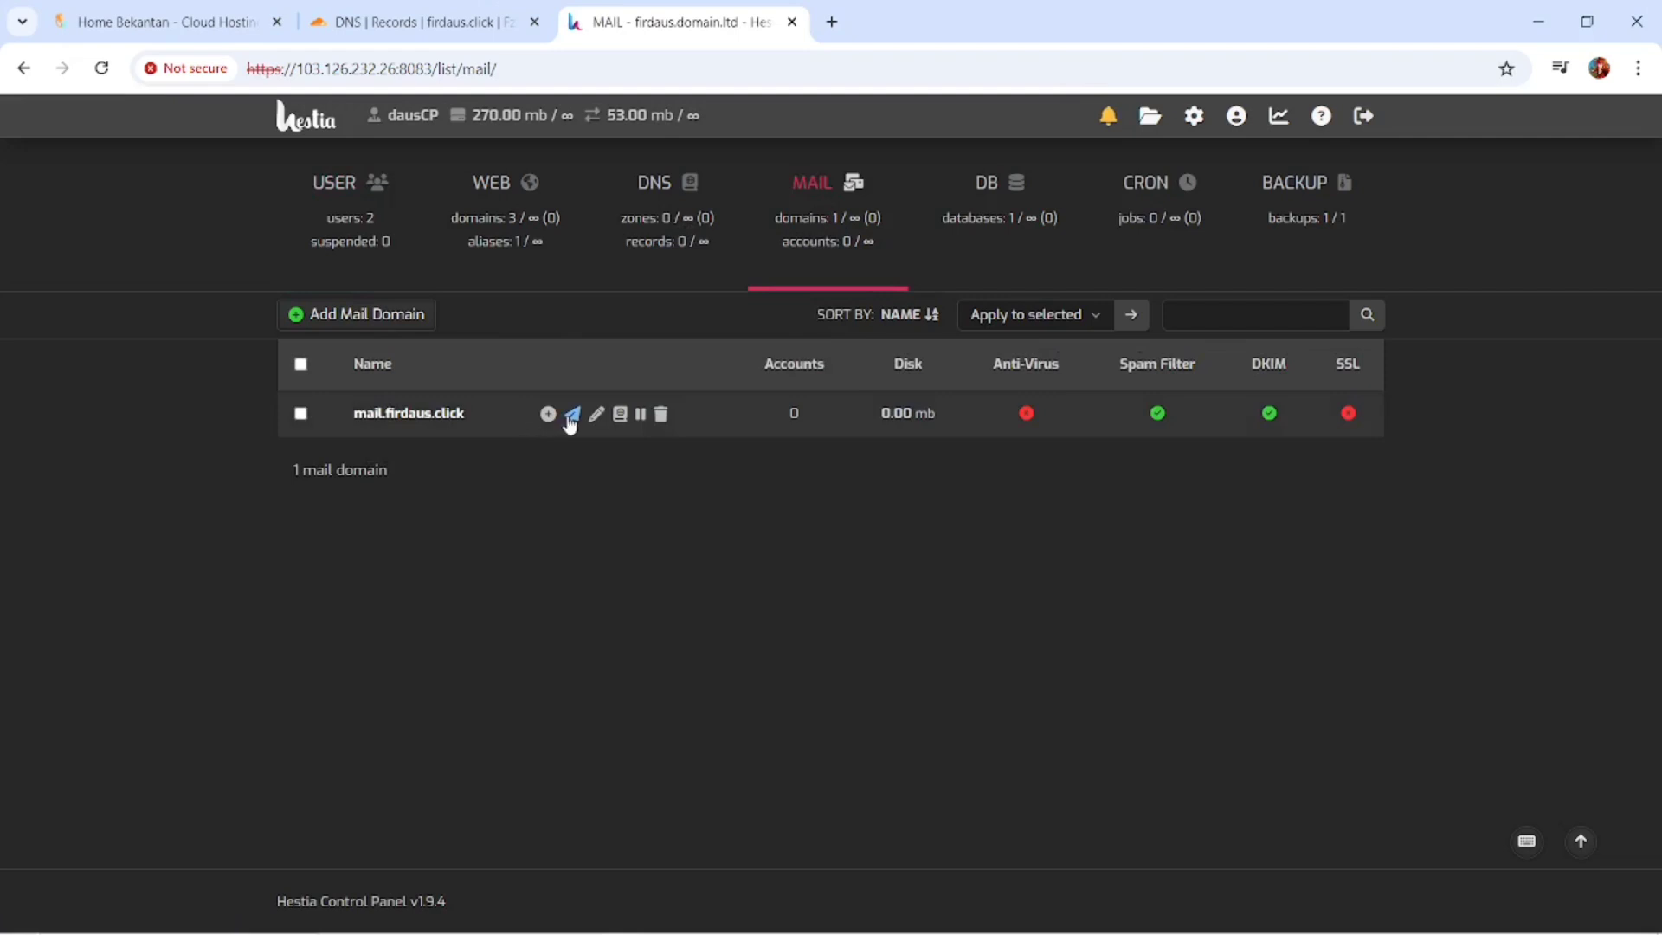
click(572, 415)
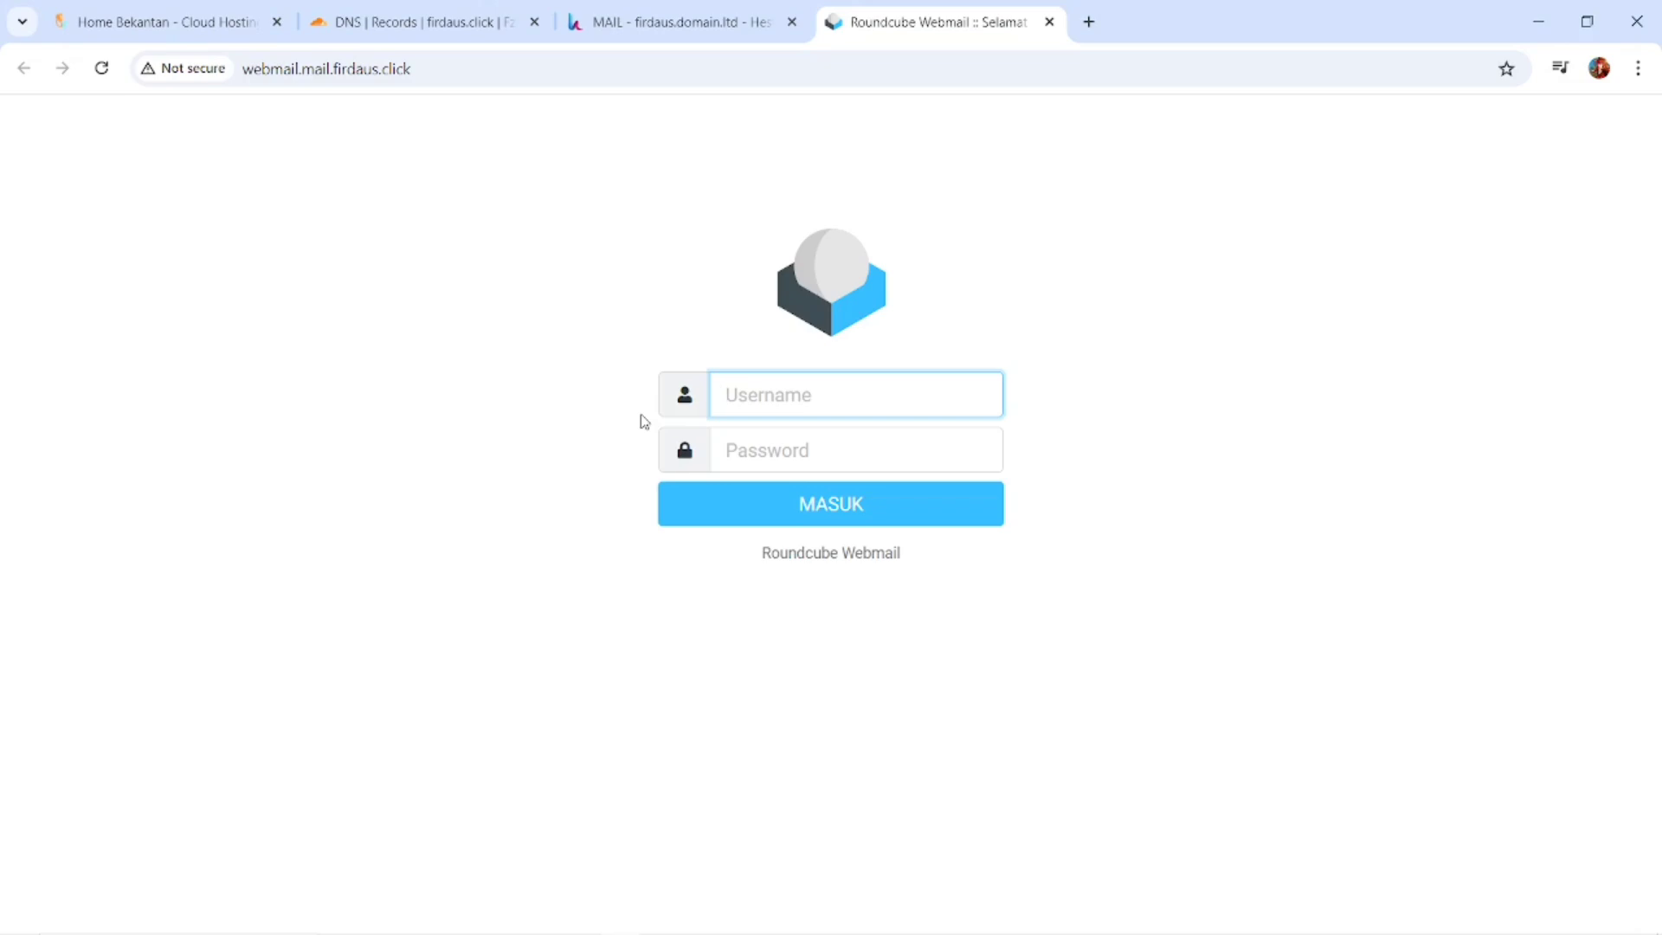
Step: Compare the webmail page with the Cloudflare DNS records and move the Roundcube browser tab ahead of the DNS records tab
click(411, 19)
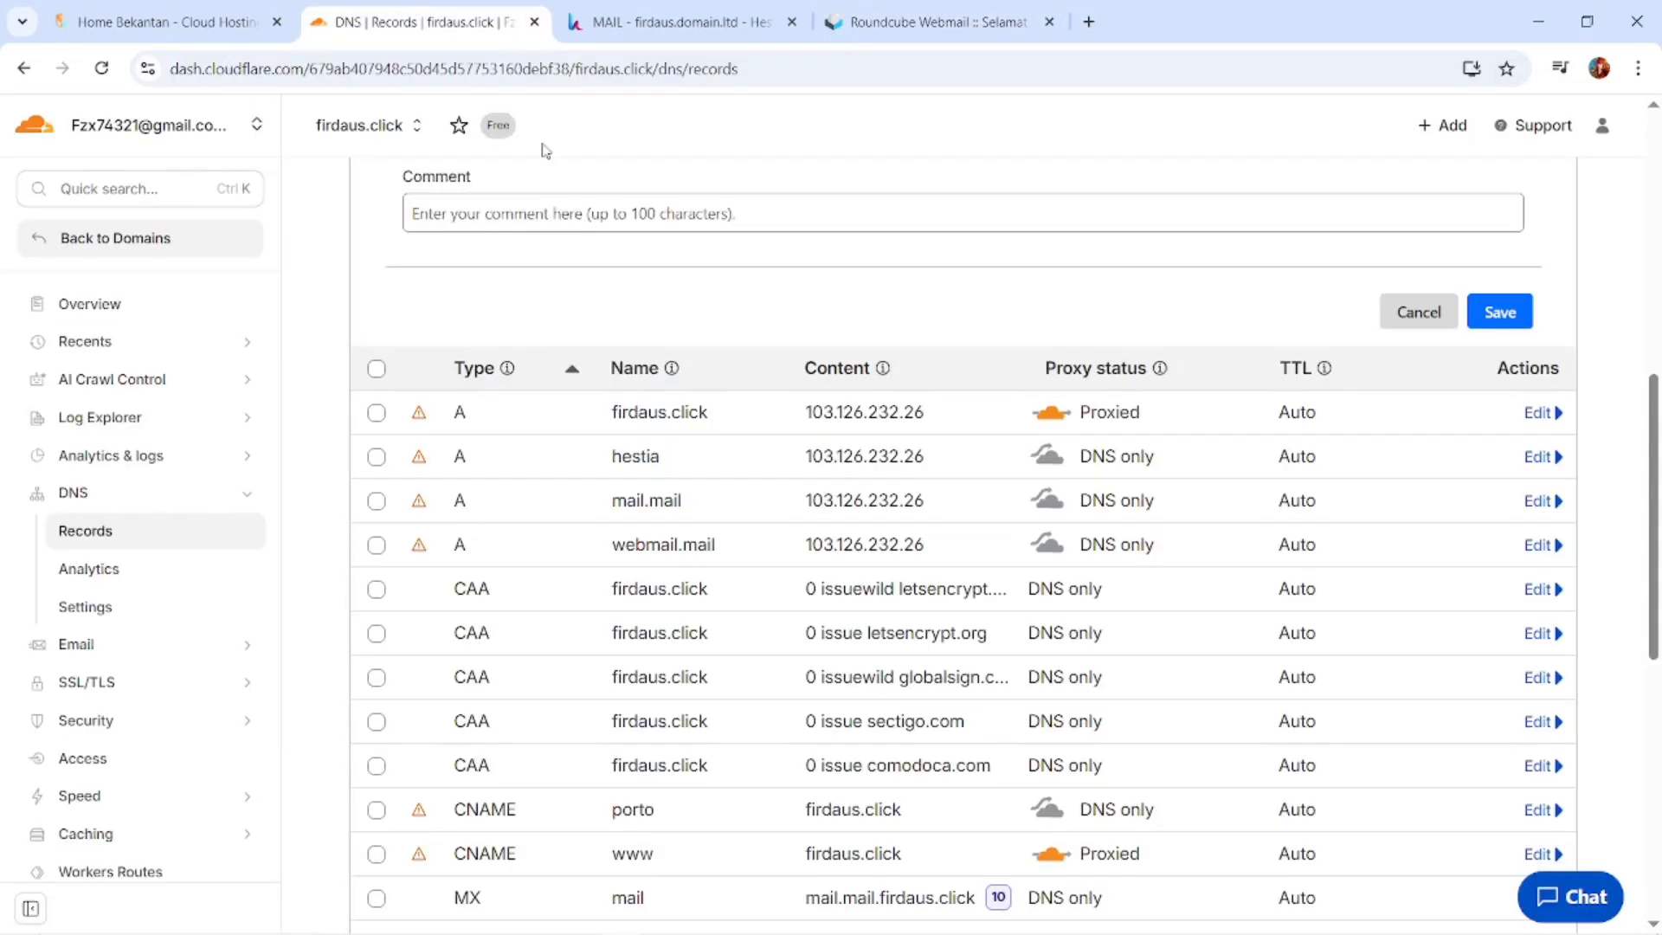
click(891, 27)
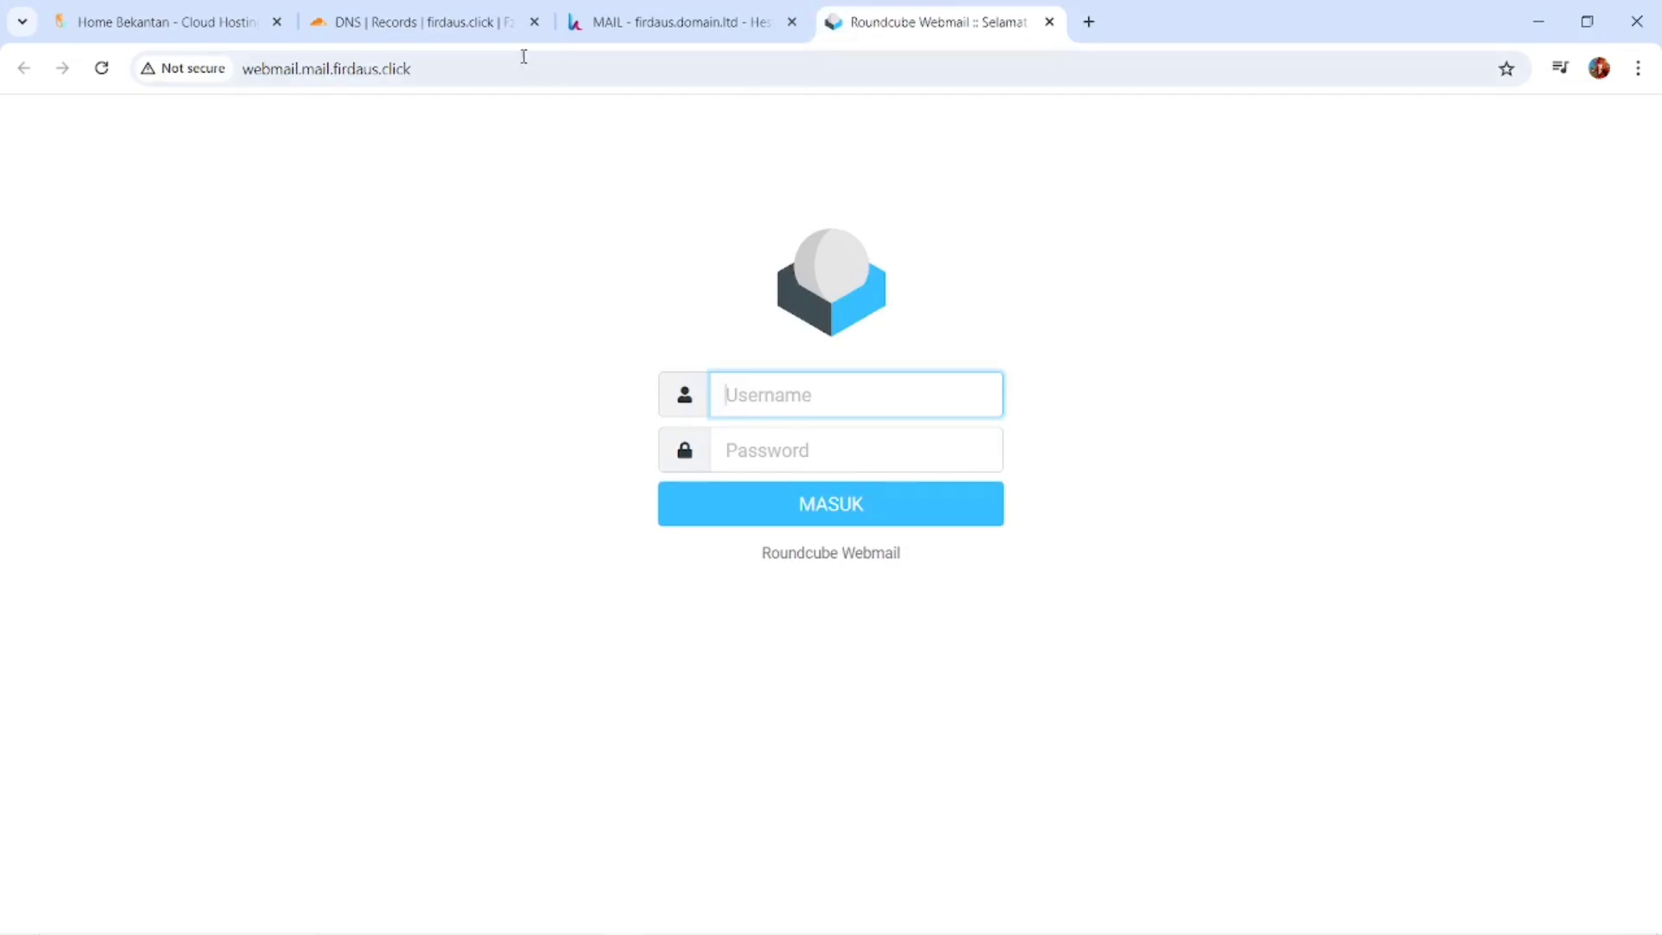
click(452, 22)
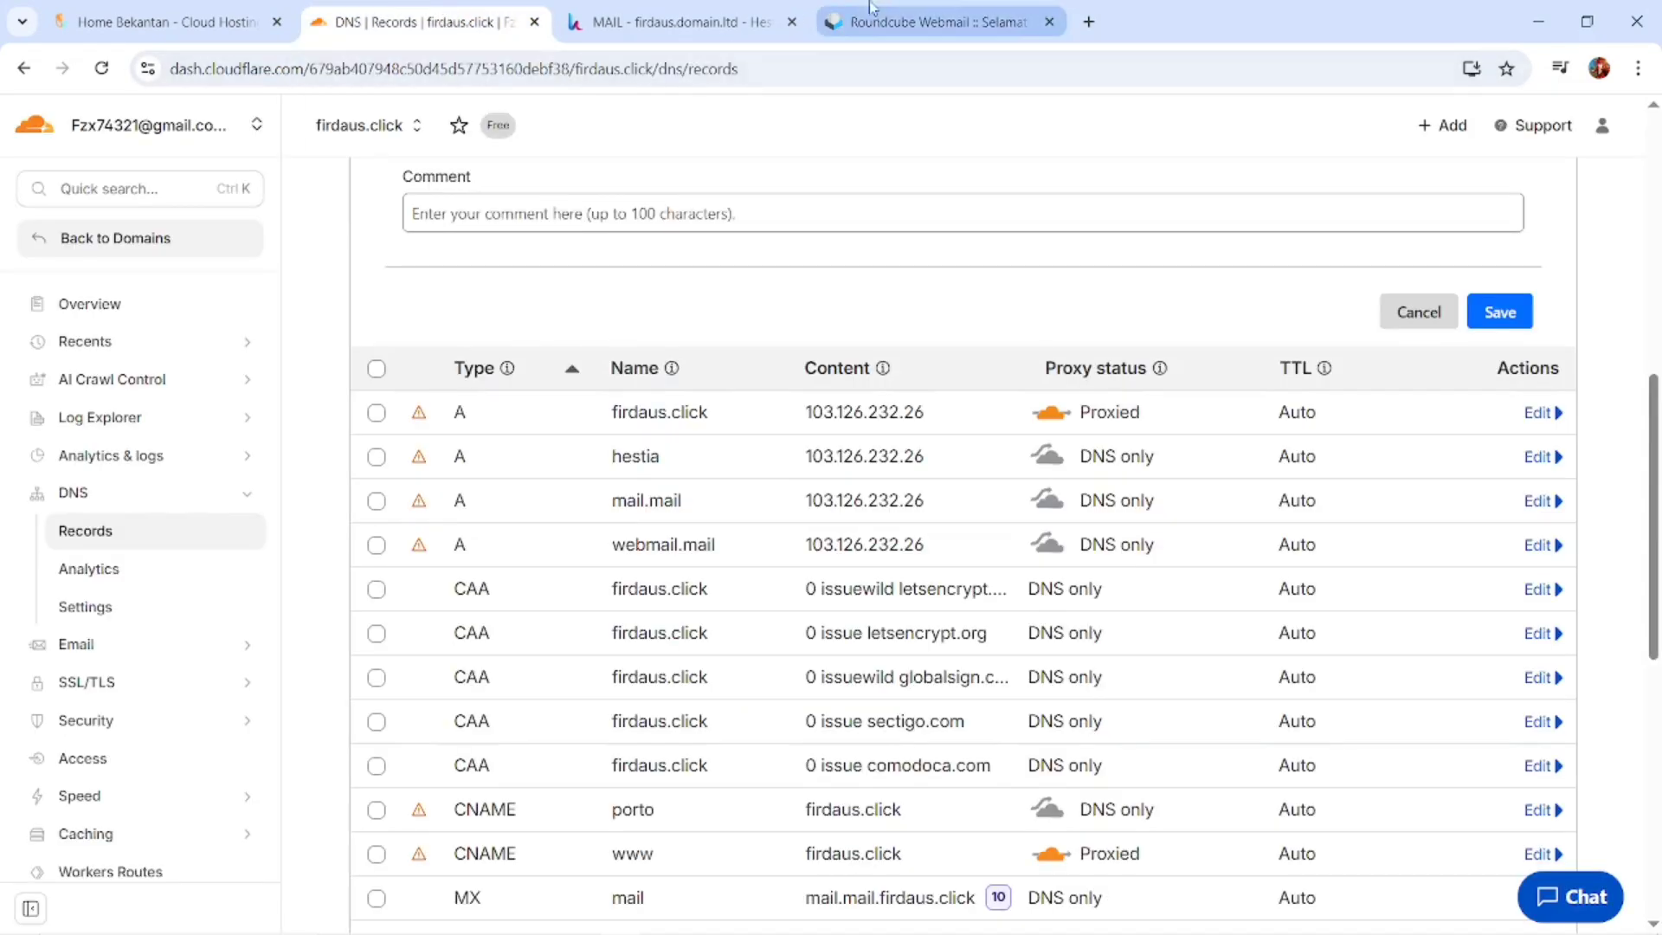
click(926, 21)
drag(926, 21, 437, 24)
Step: Review the mail.firdaus.click entry in Hestia and check the connection security of the webmail page
click(908, 17)
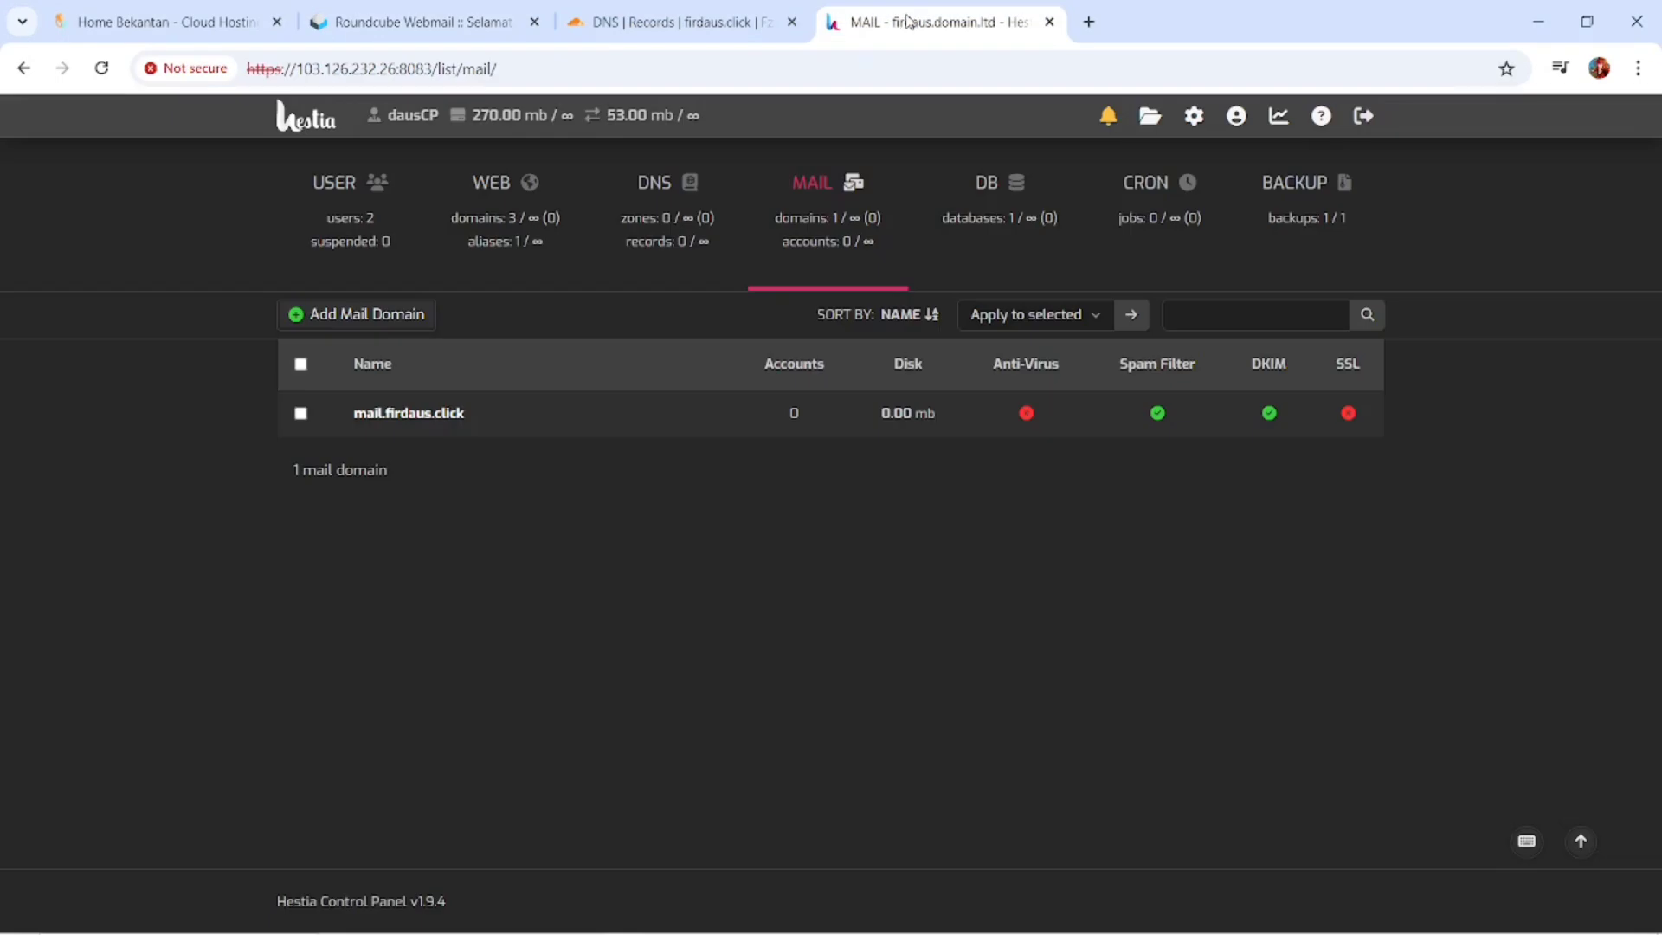
mouse_move(575, 429)
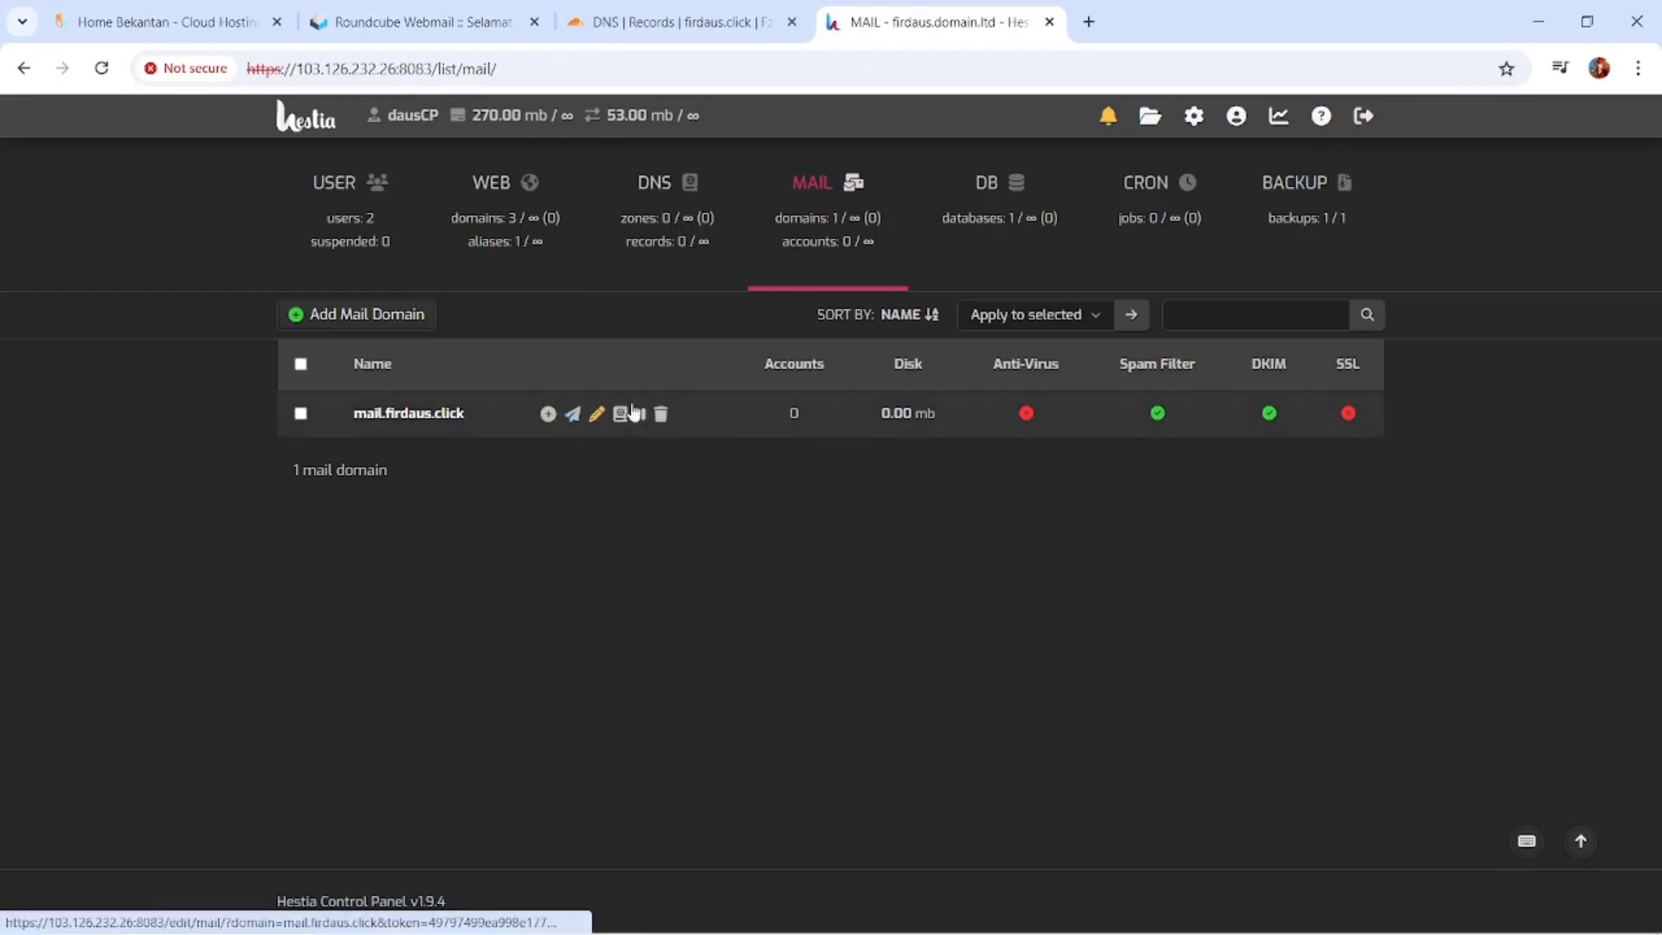
click(474, 7)
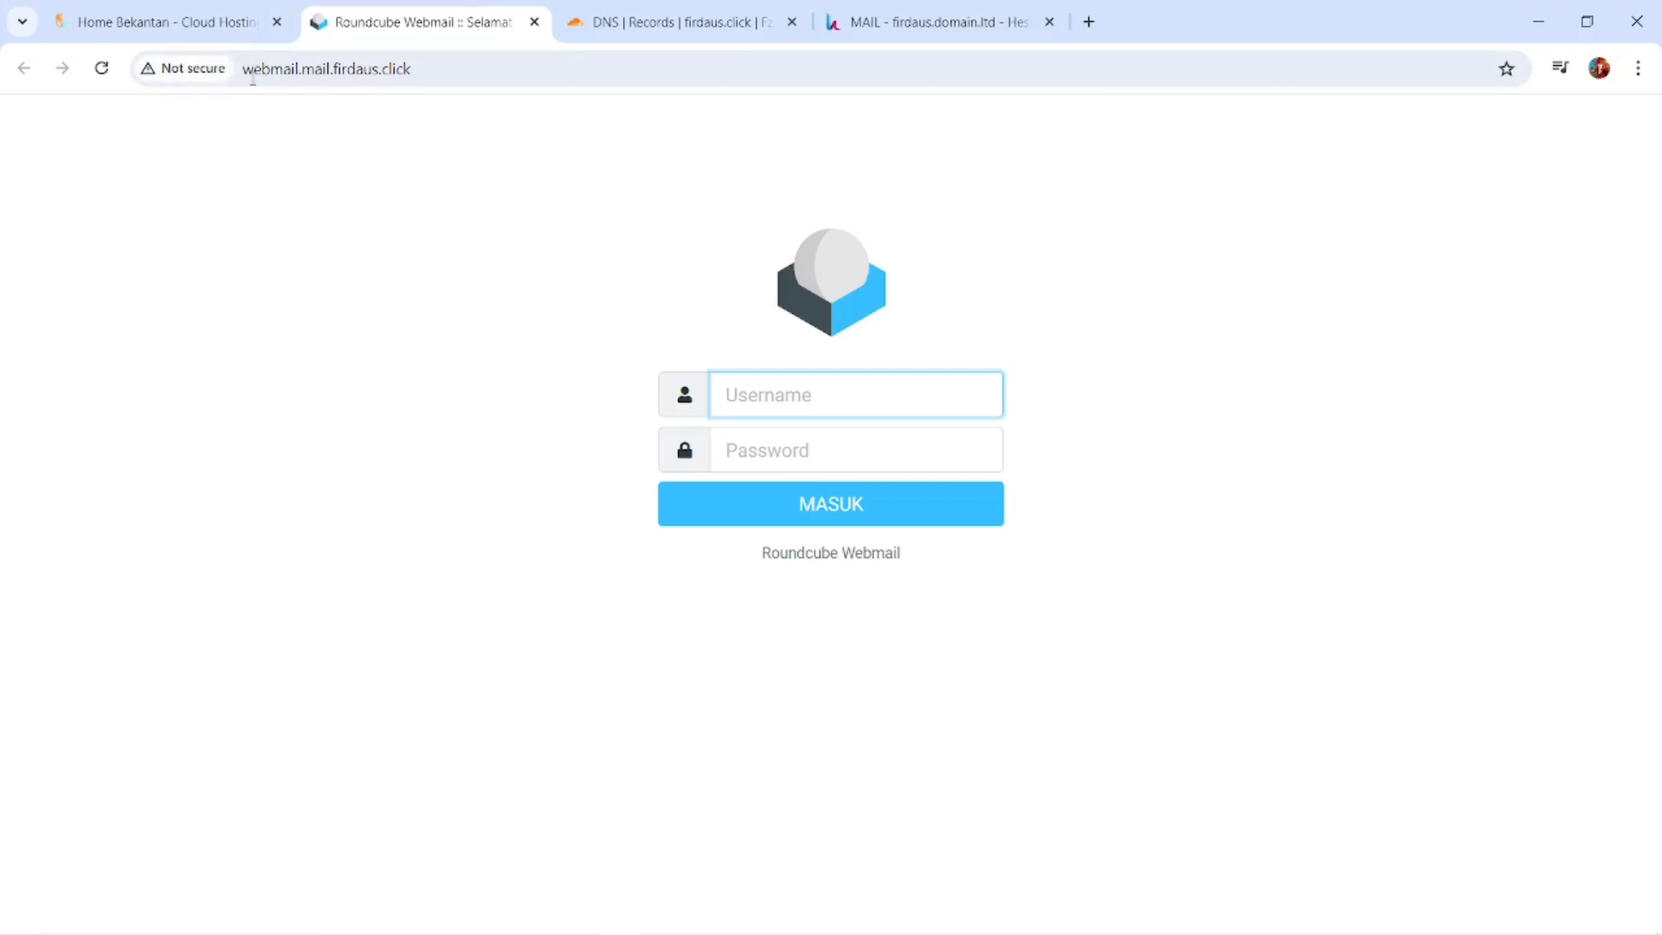
click(212, 71)
click(94, 212)
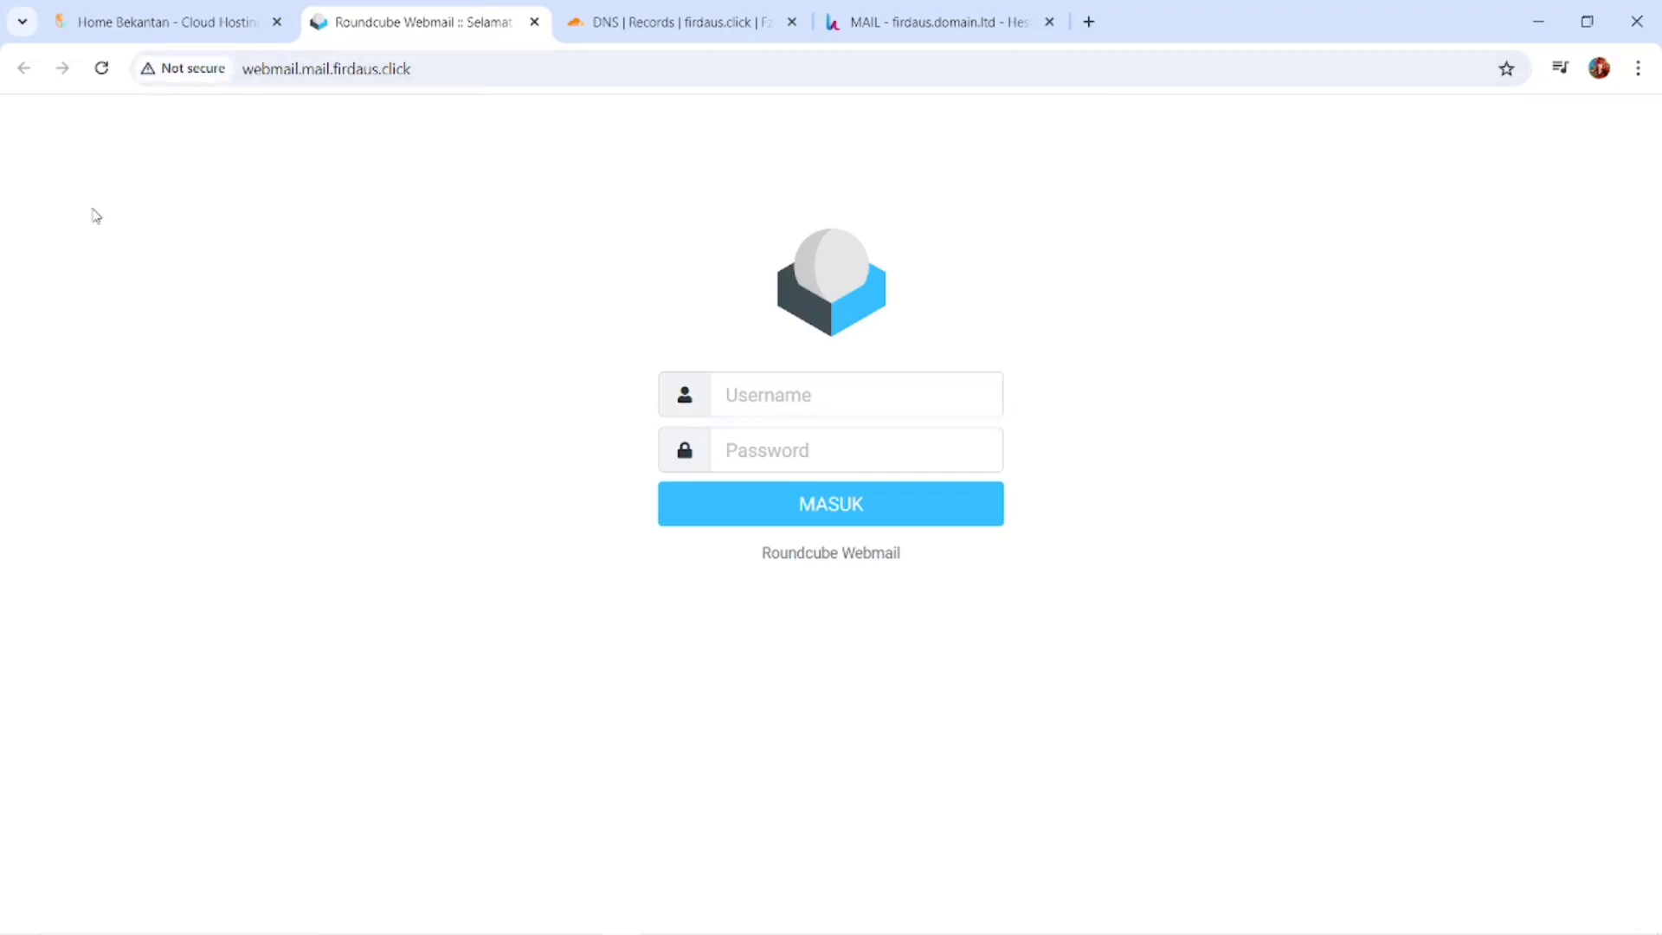
Step: Try to edit the mail domain in Hestia and log back in with the administrator username and account password
click(957, 9)
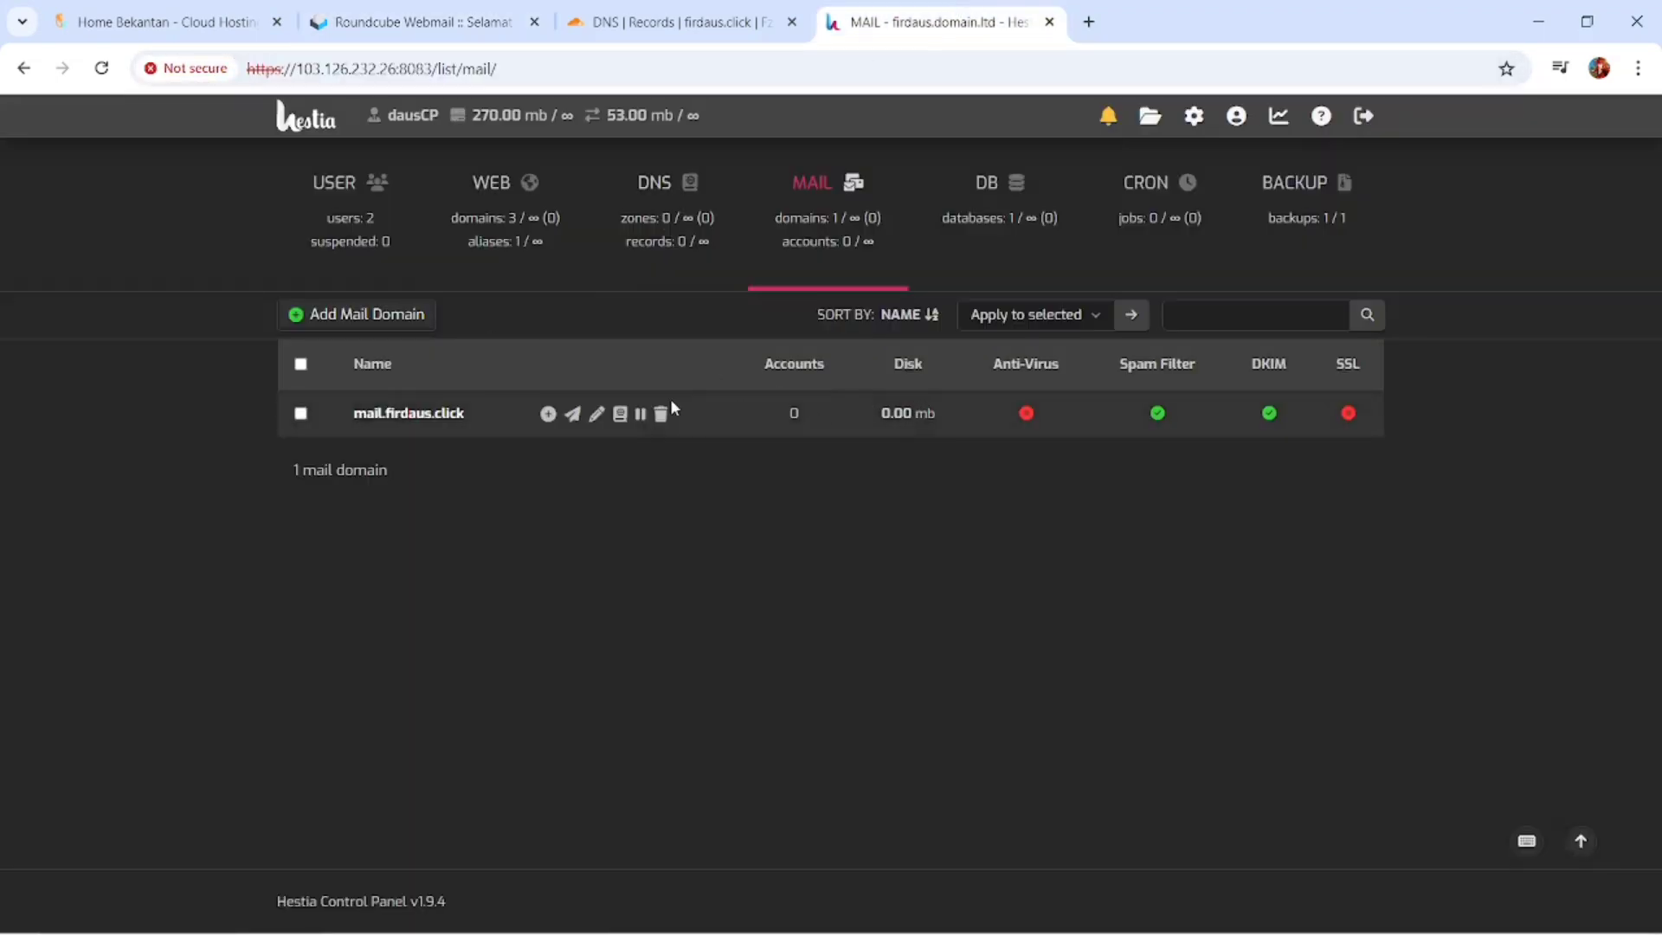
click(597, 414)
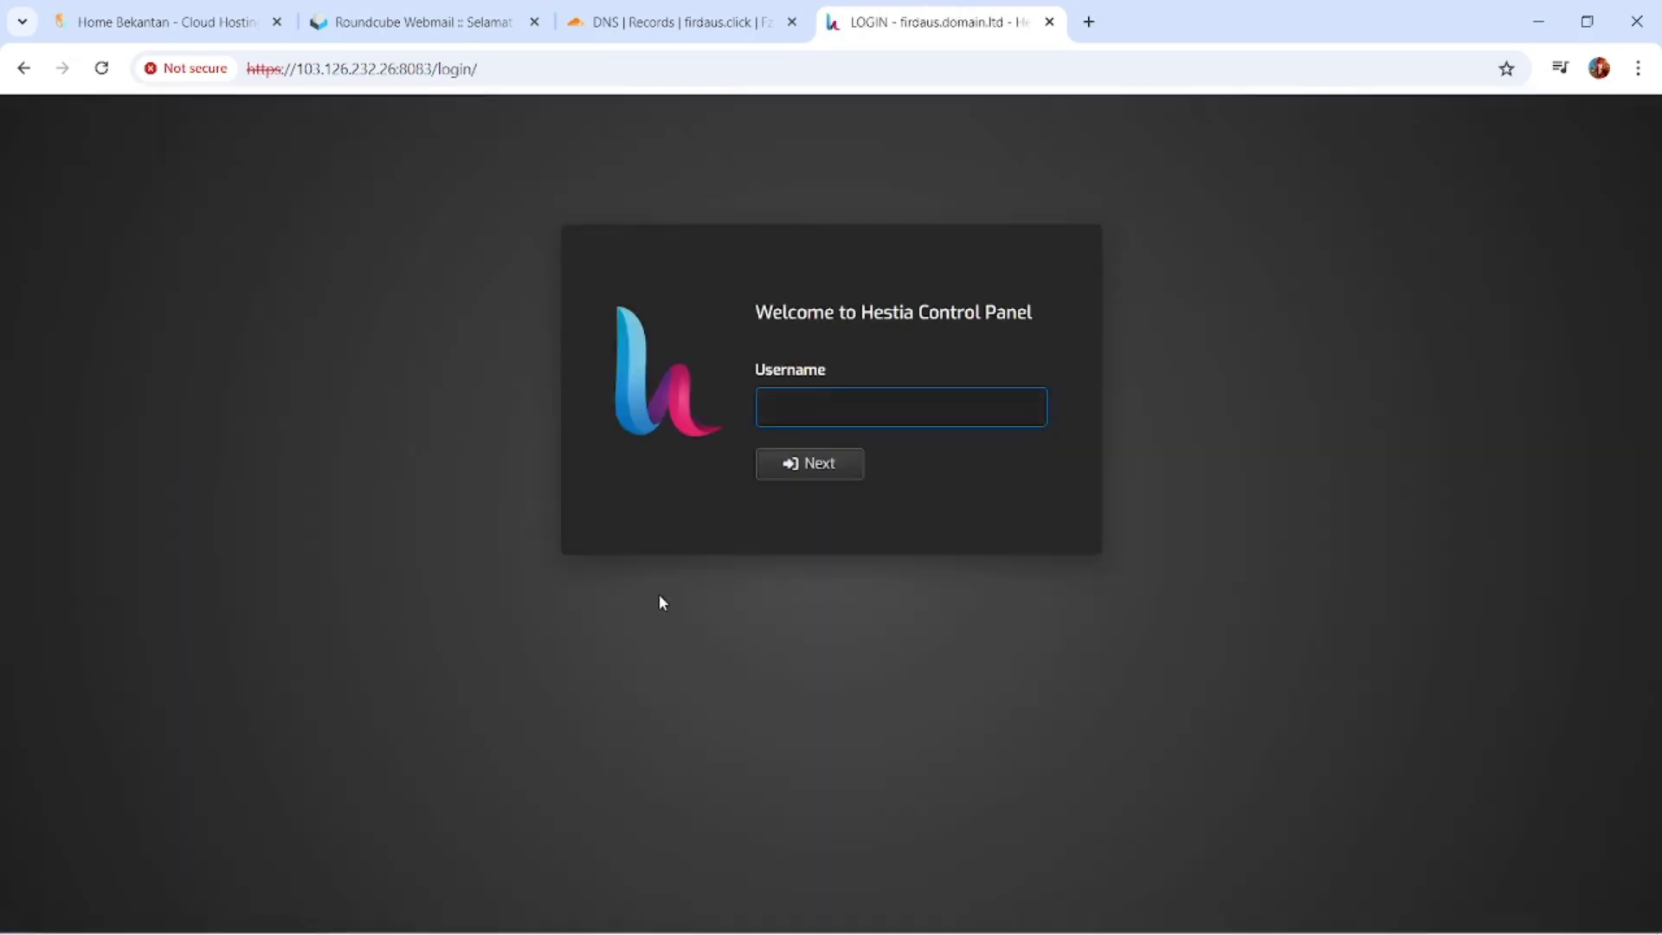
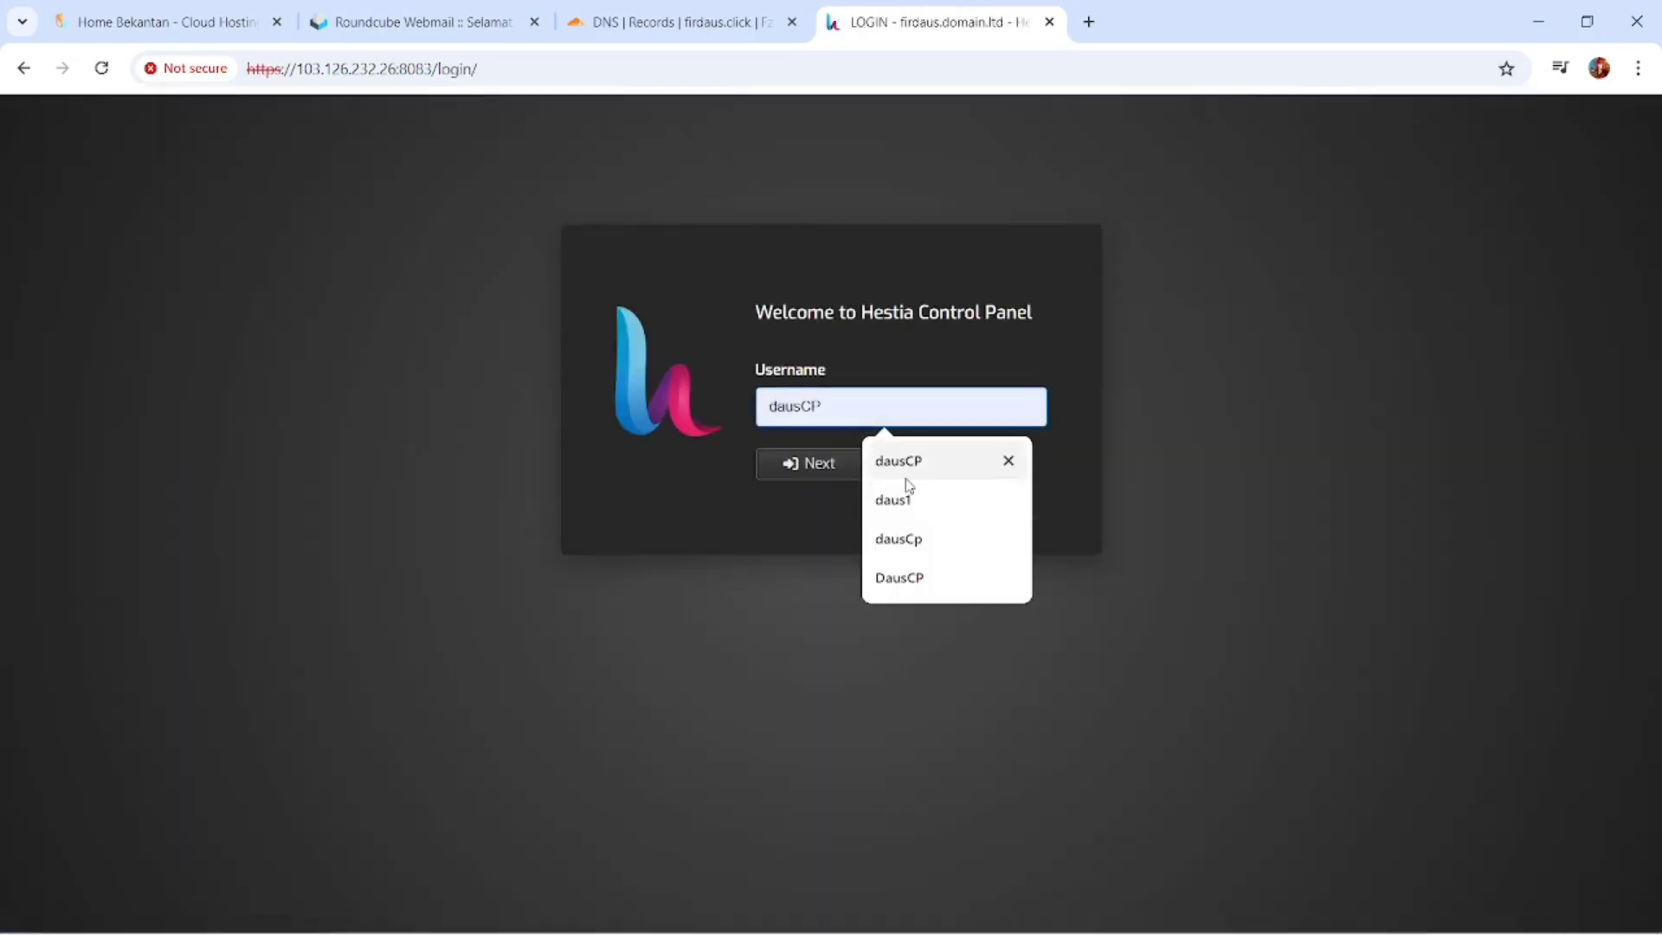
click(902, 475)
click(848, 464)
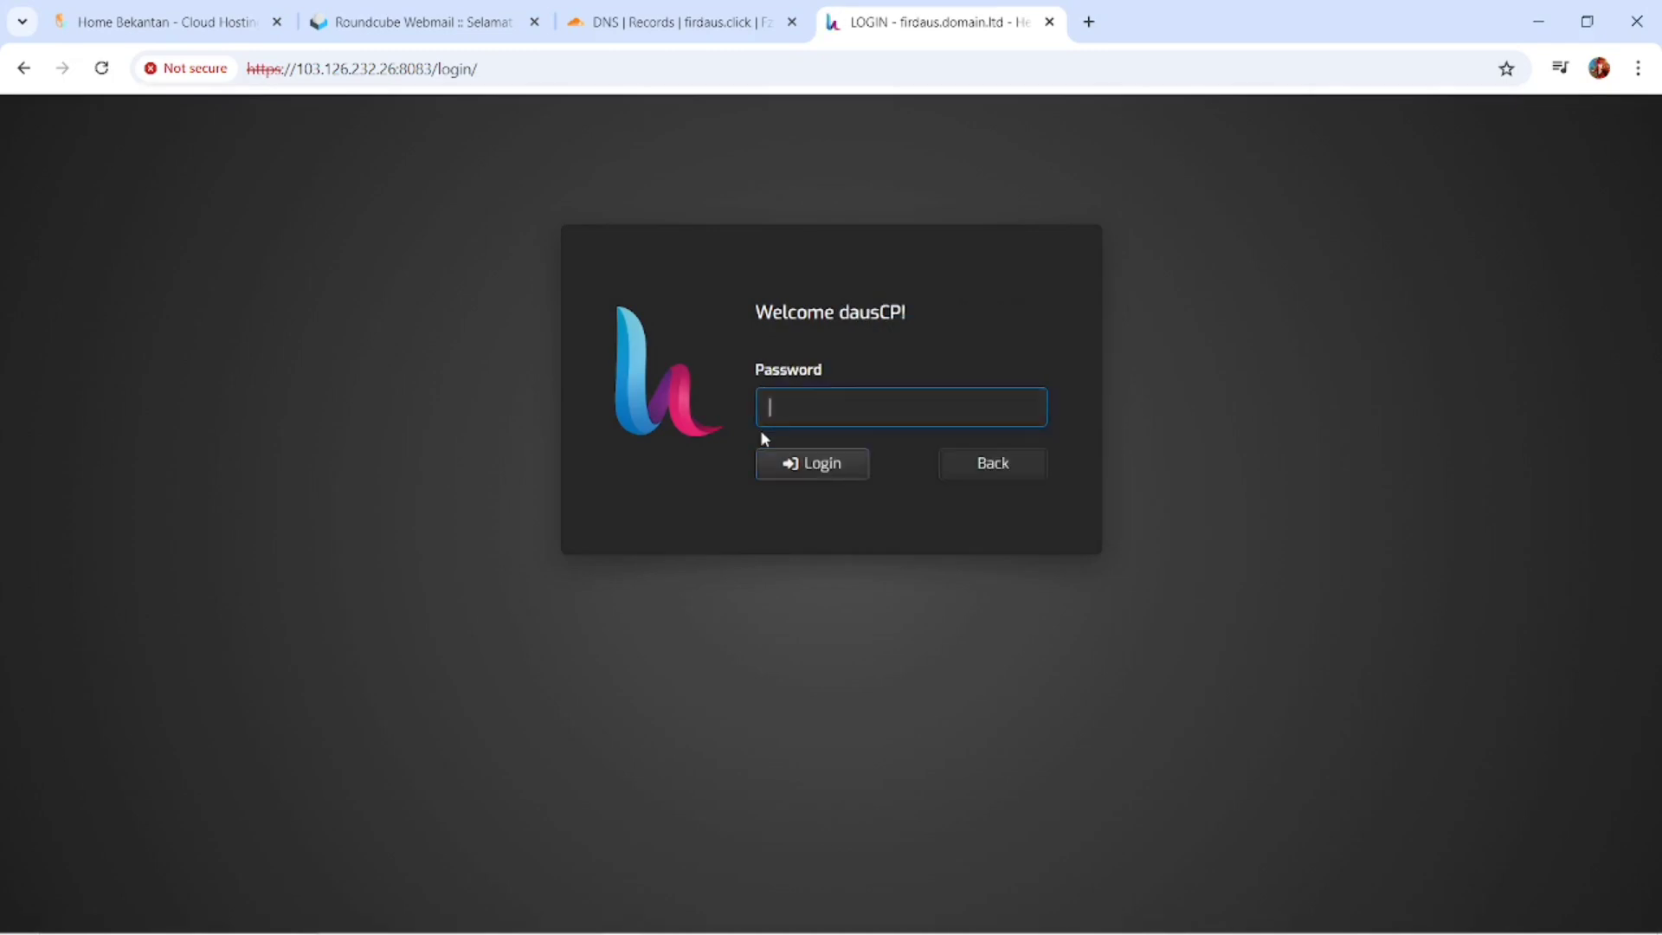
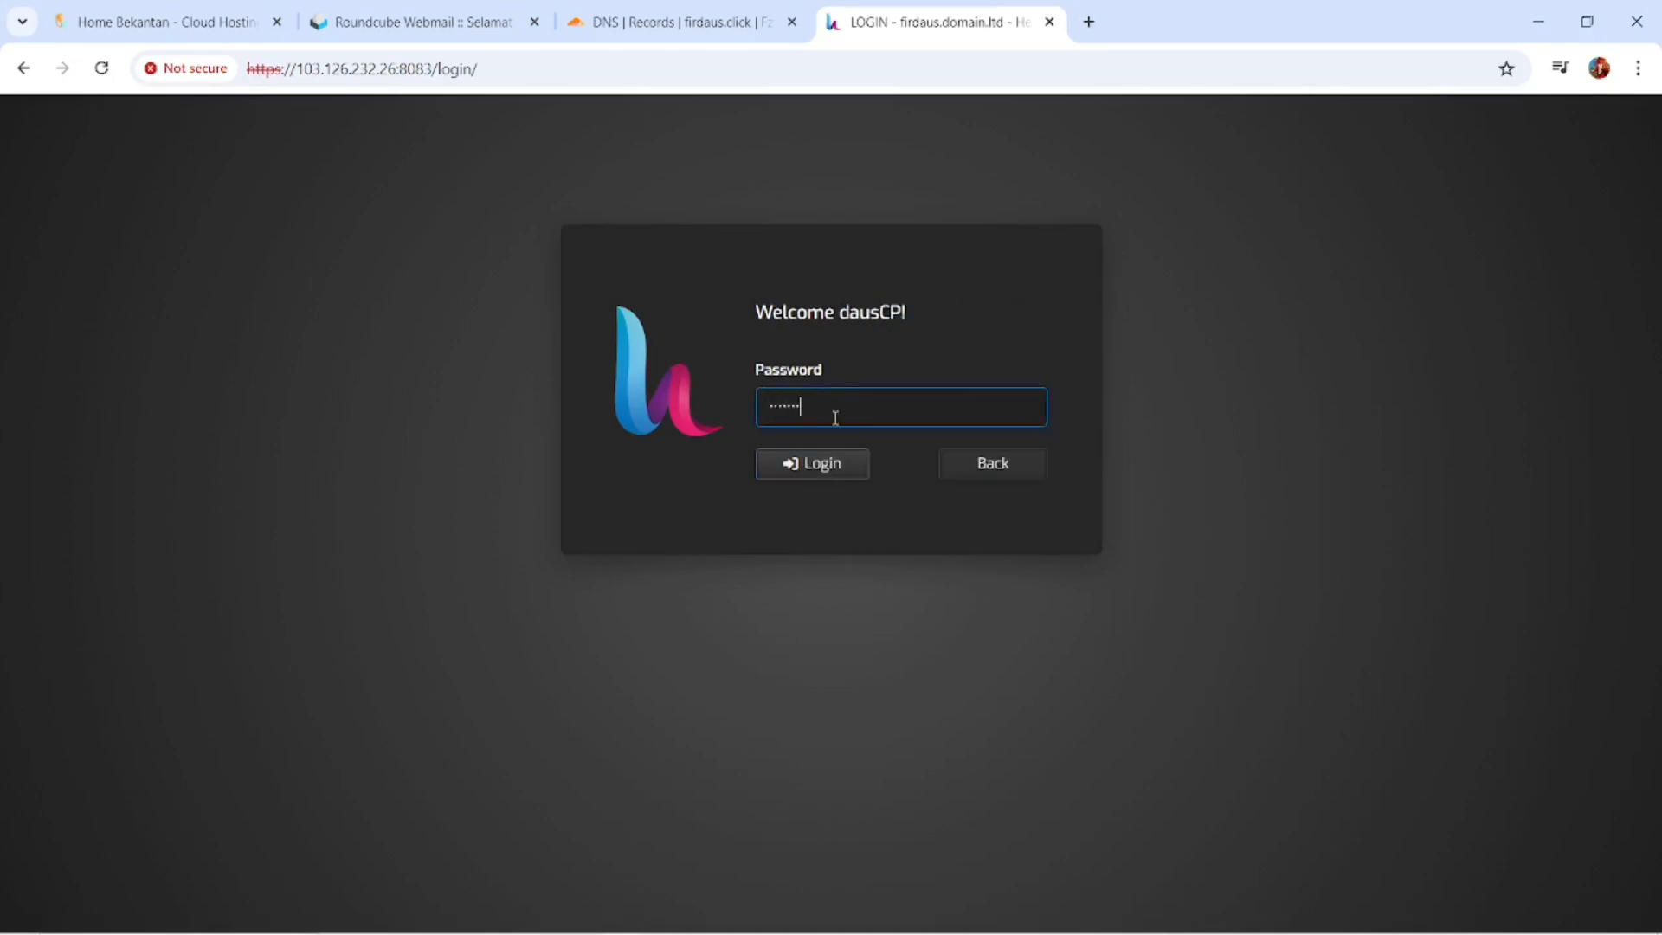
key(Return)
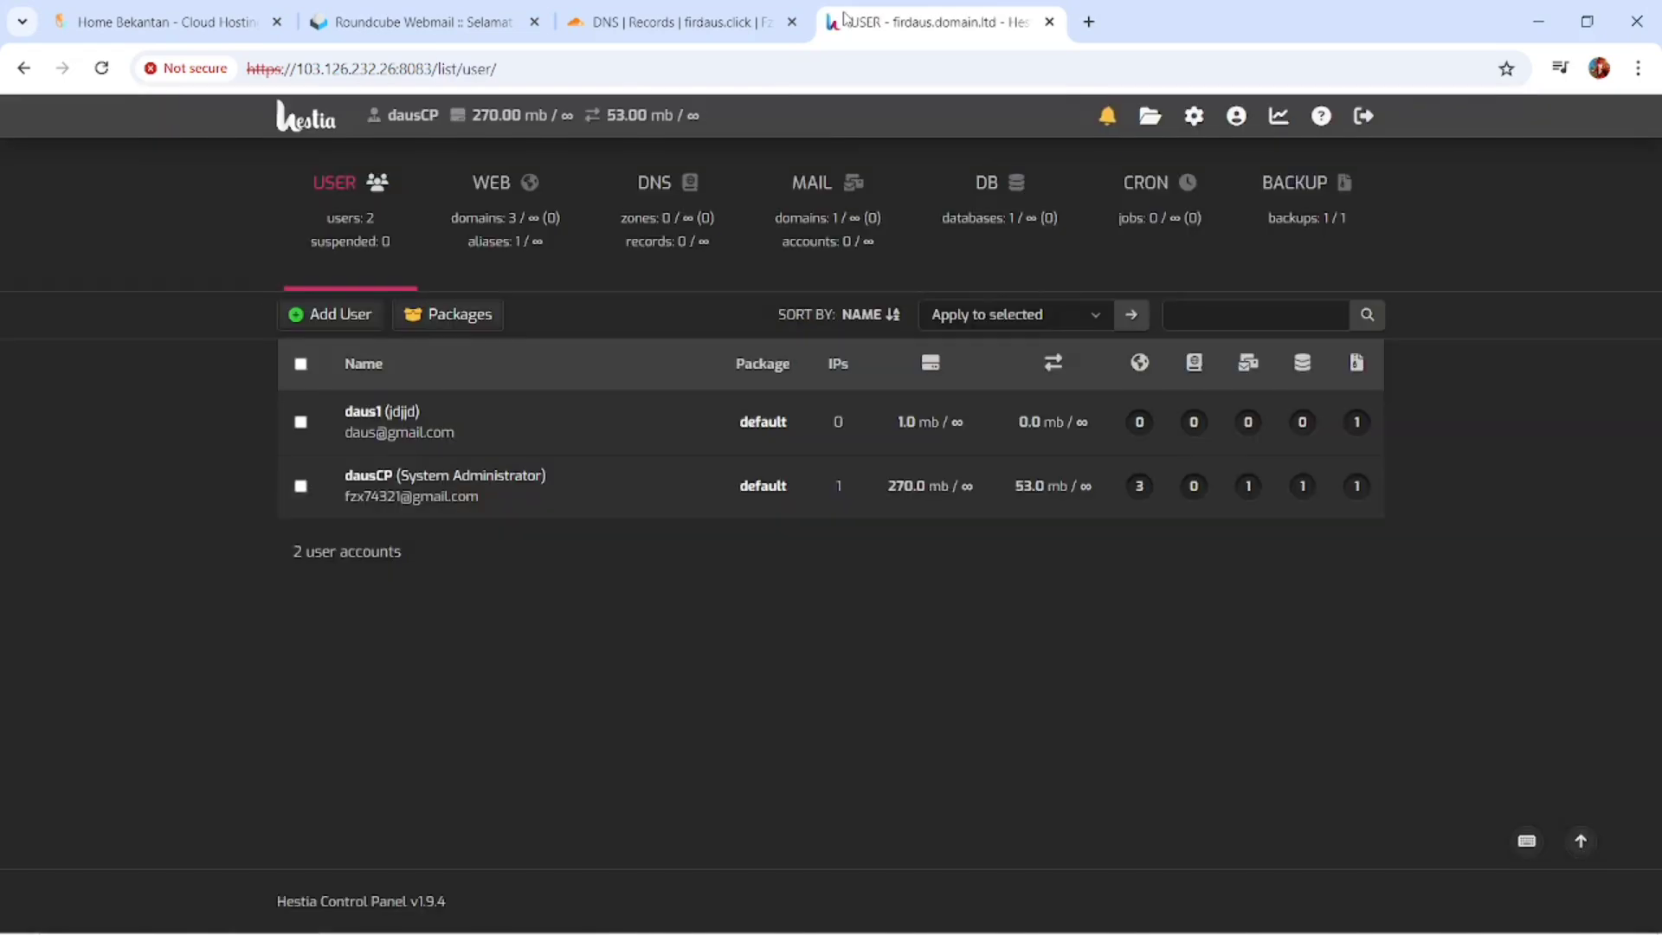
Step: Edit the mail domain mail.firdaus.click to enable SSL with a certificate obtained through Let's Encrypt
click(846, 223)
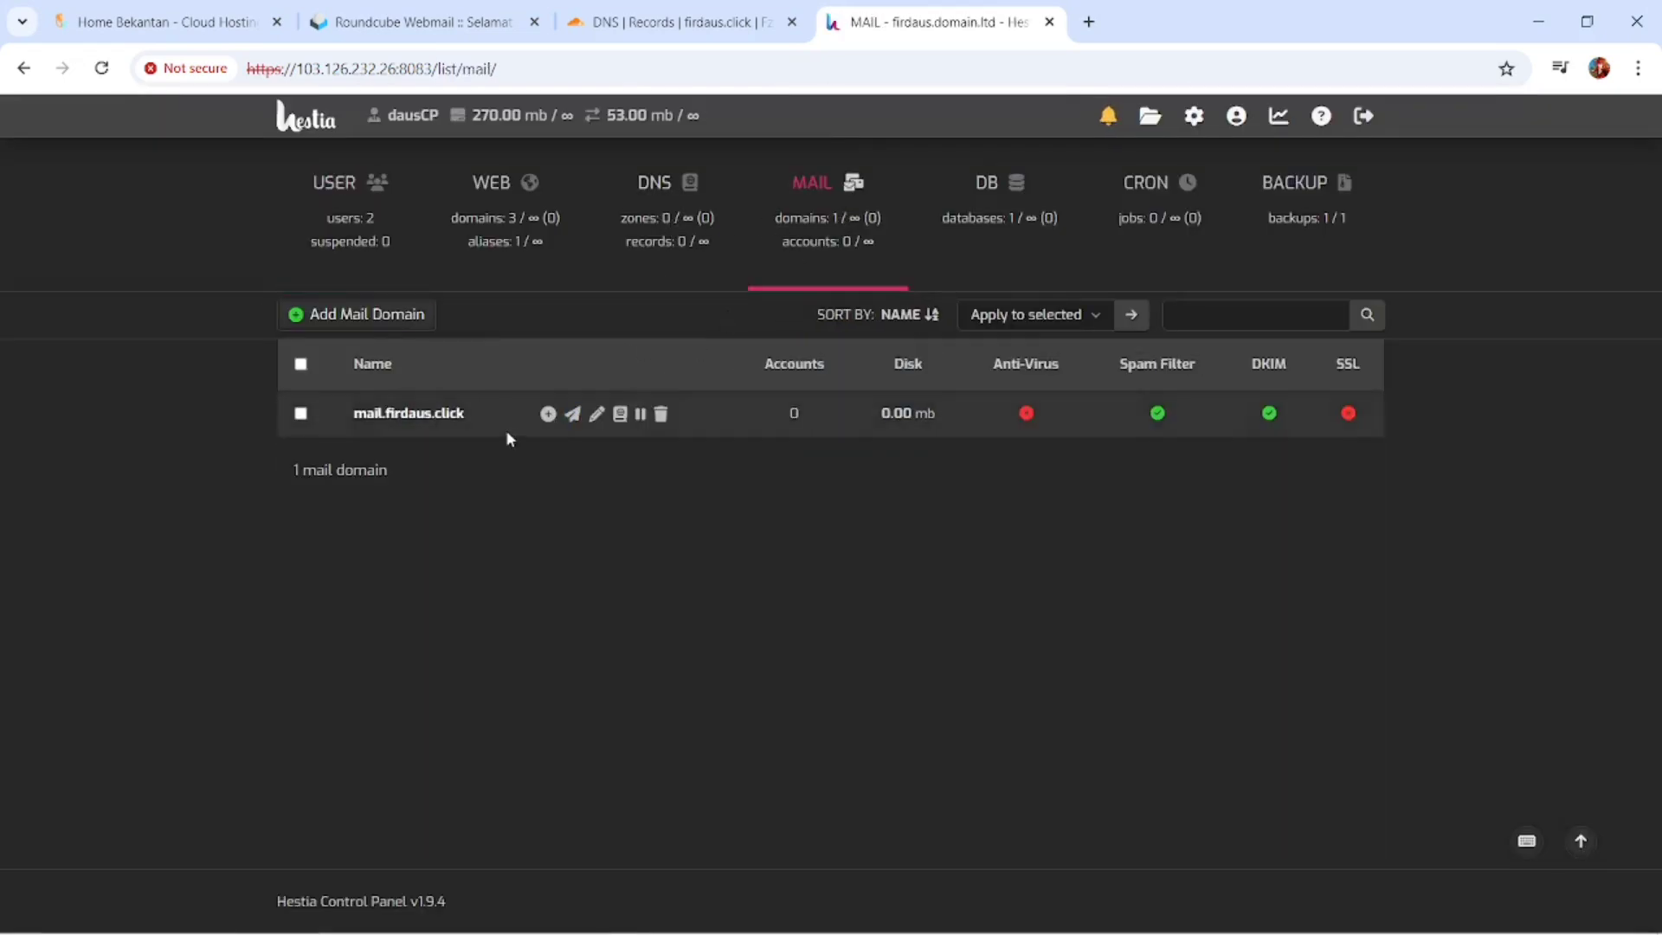
click(597, 415)
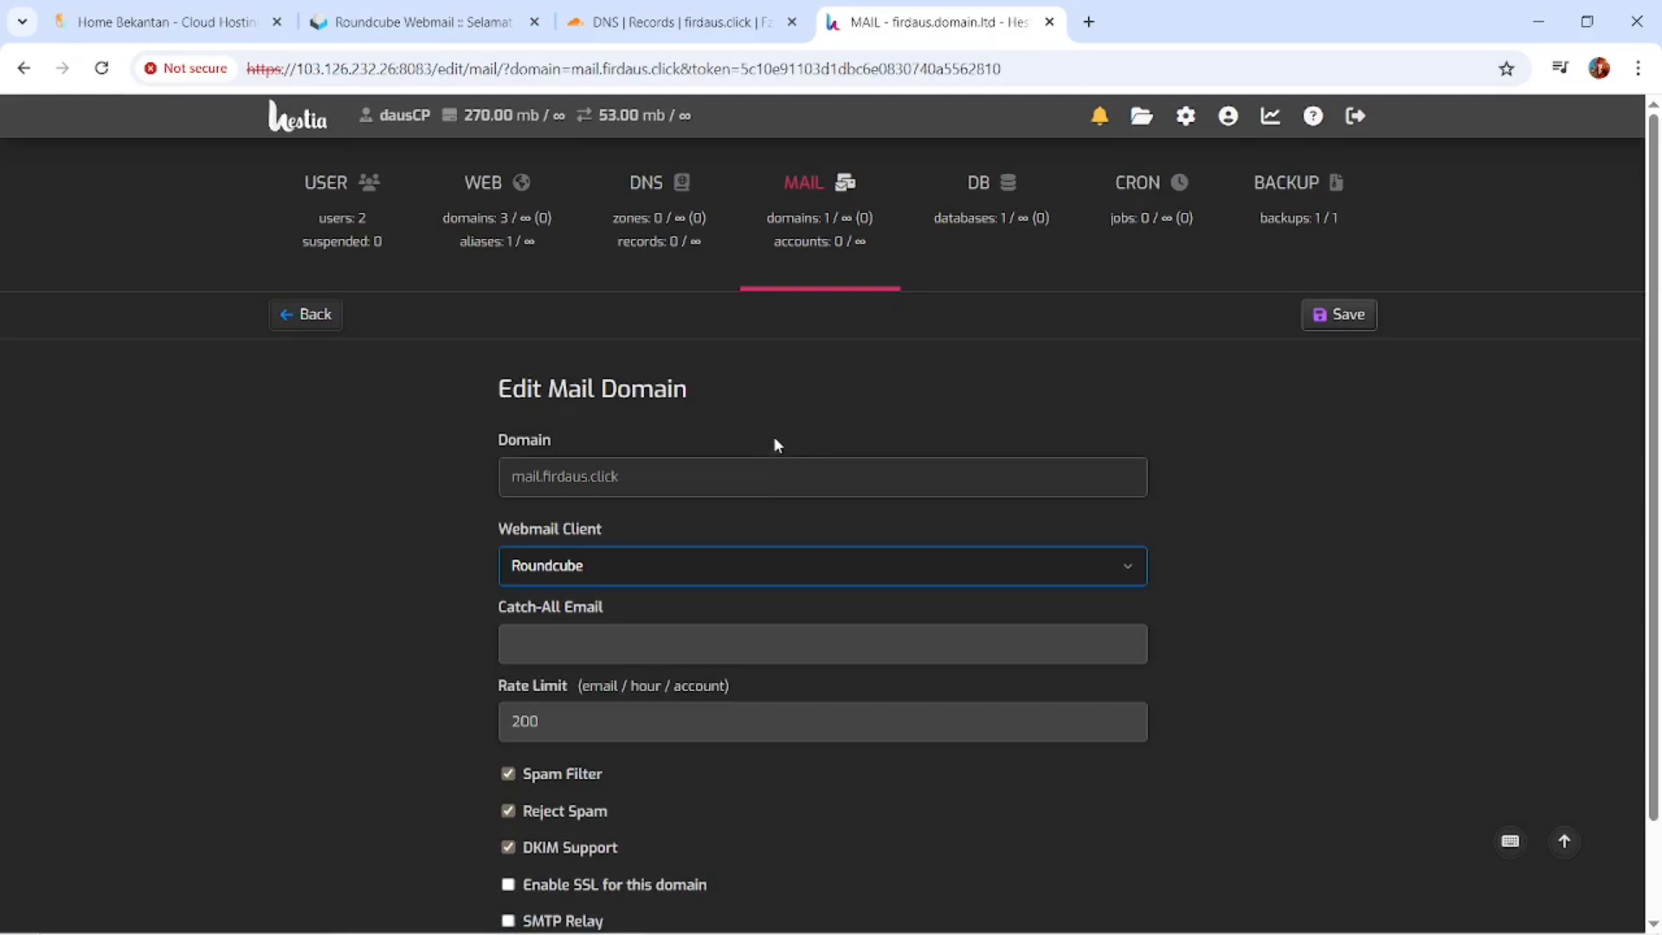
scroll(866, 585, down, 2)
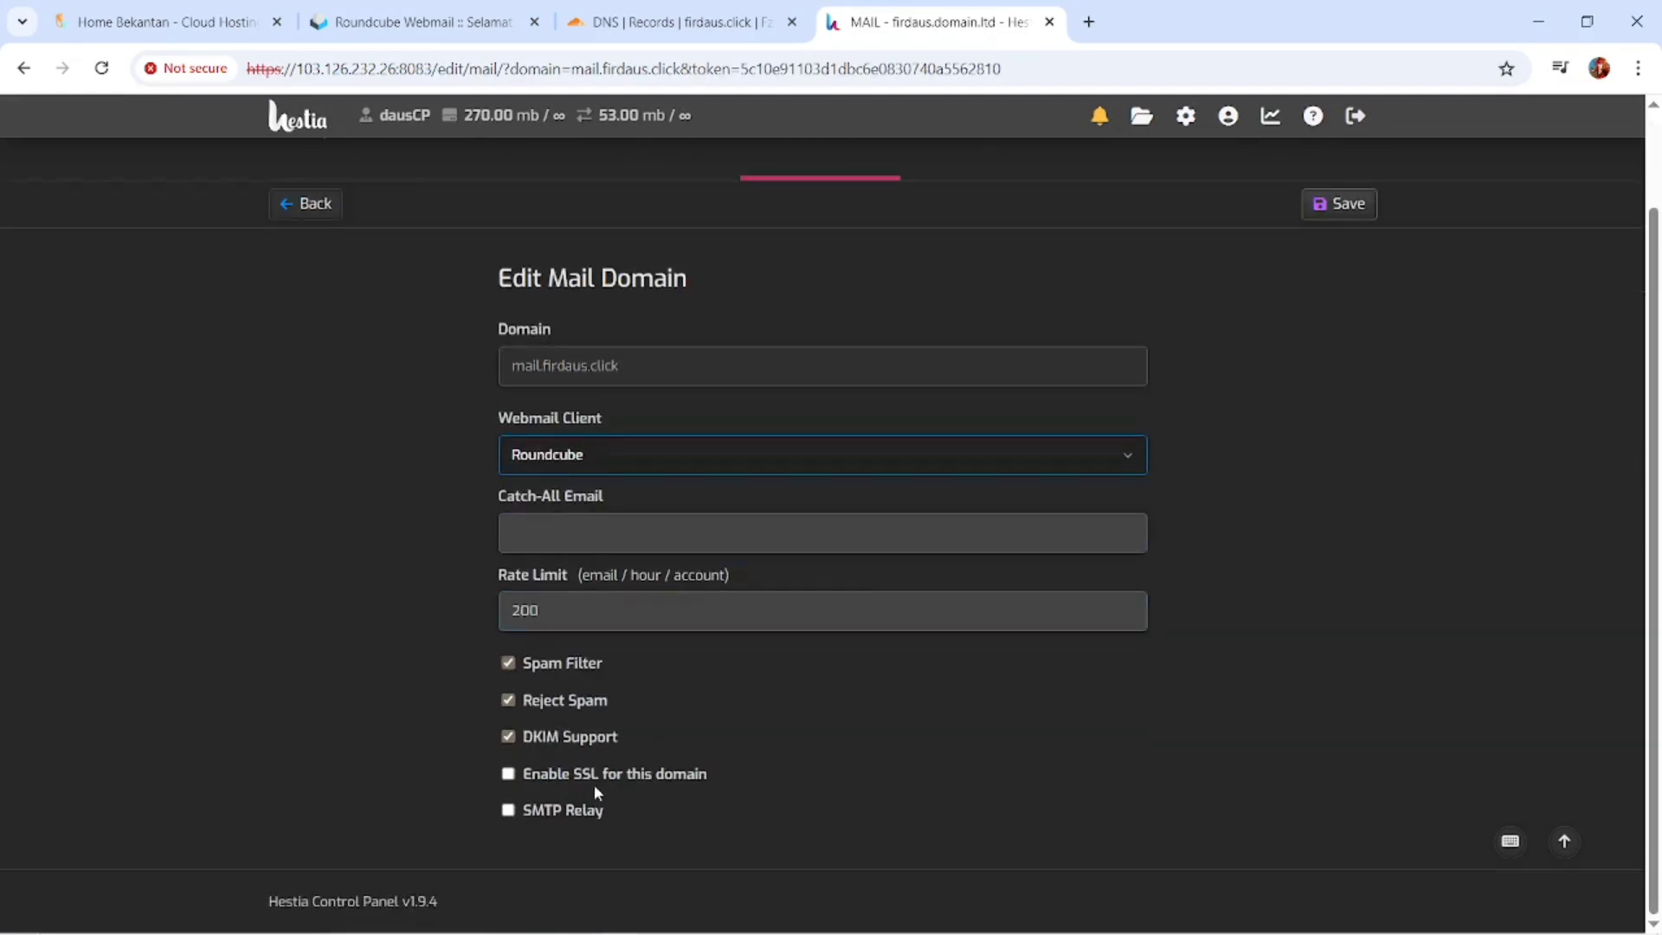
click(508, 773)
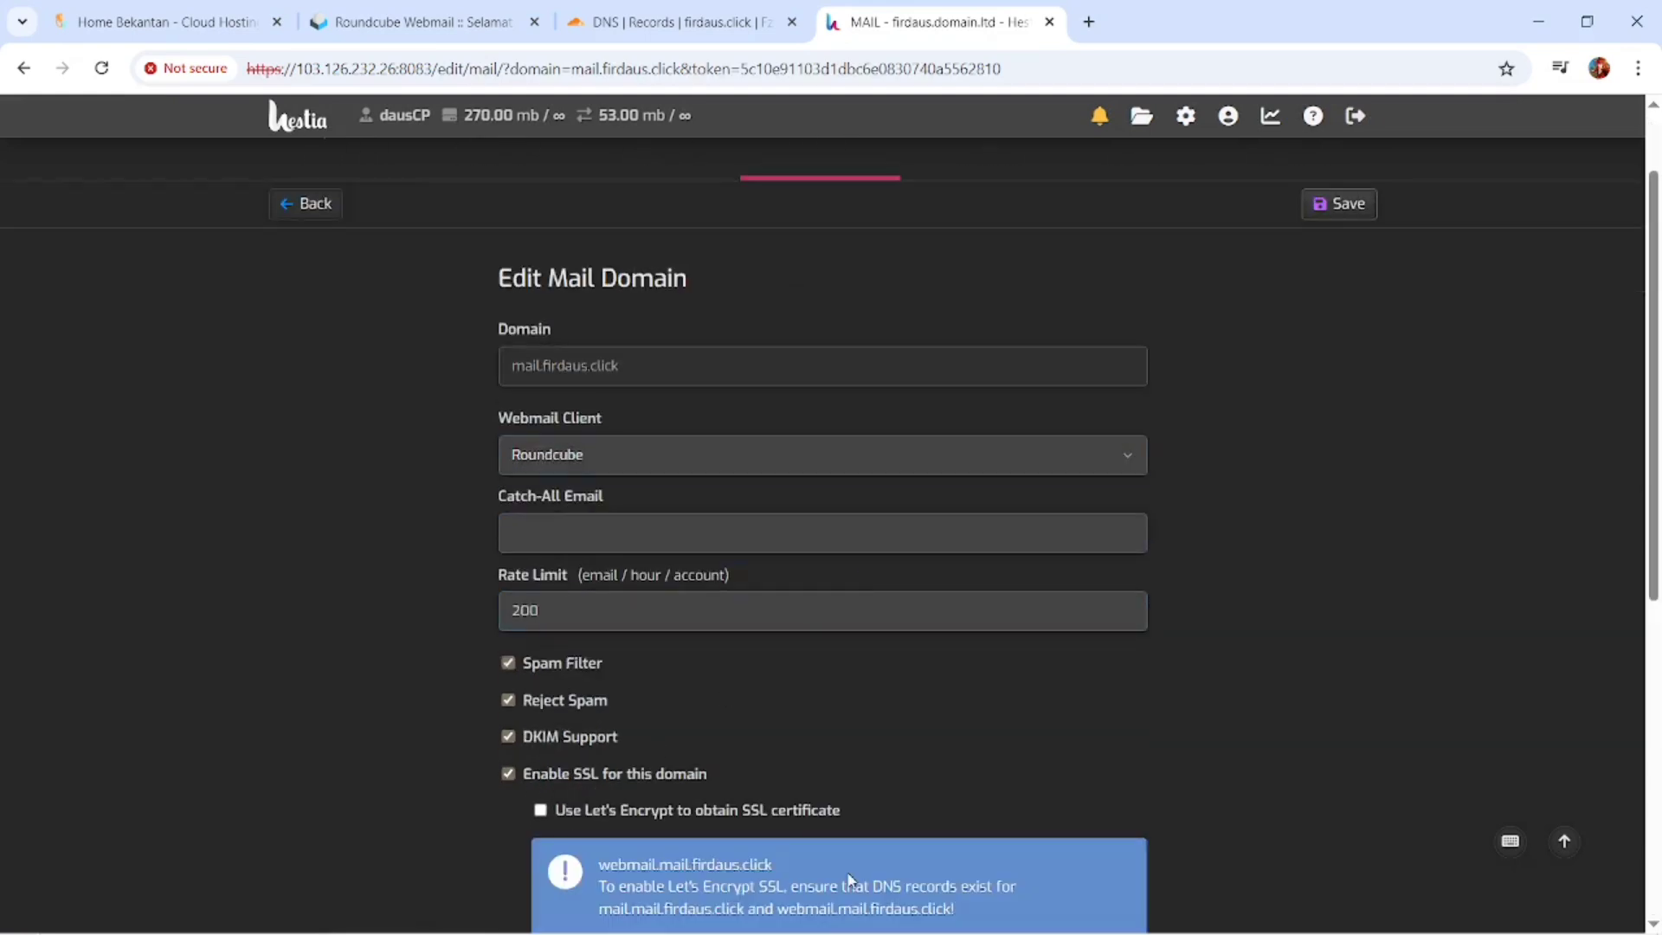
scroll(554, 779, down, 1)
click(580, 736)
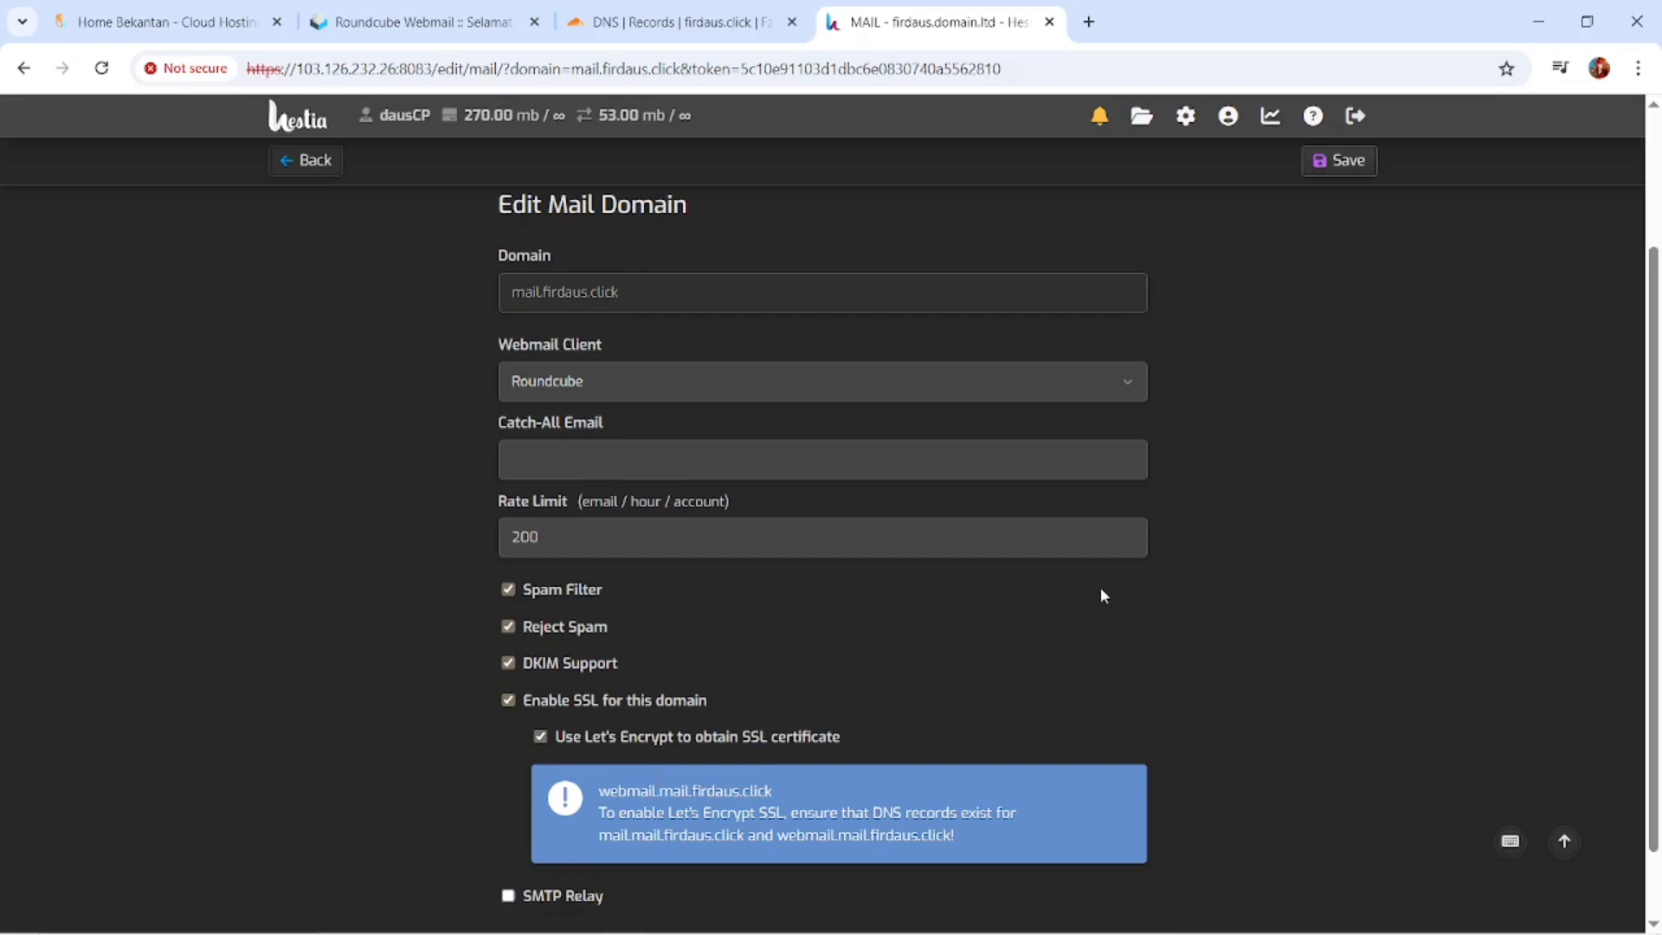
Step: Save the mail domain's SSL settings and return to the mail domain list
scroll(1212, 484, up, 2)
click(1342, 314)
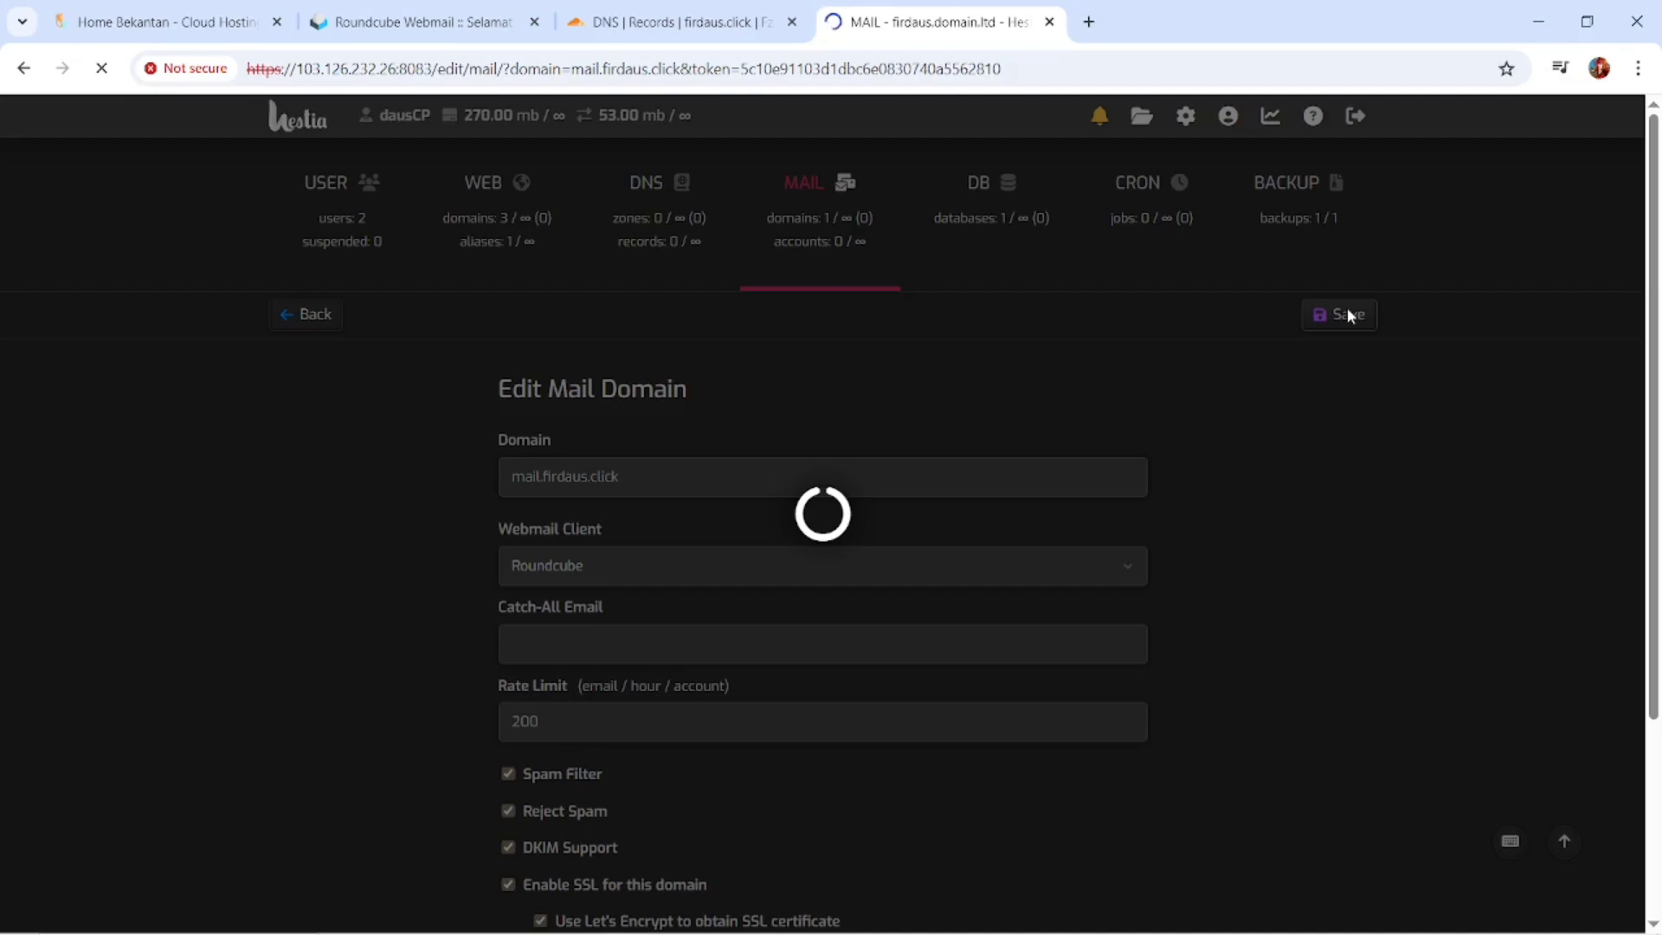
key(alt+Tab)
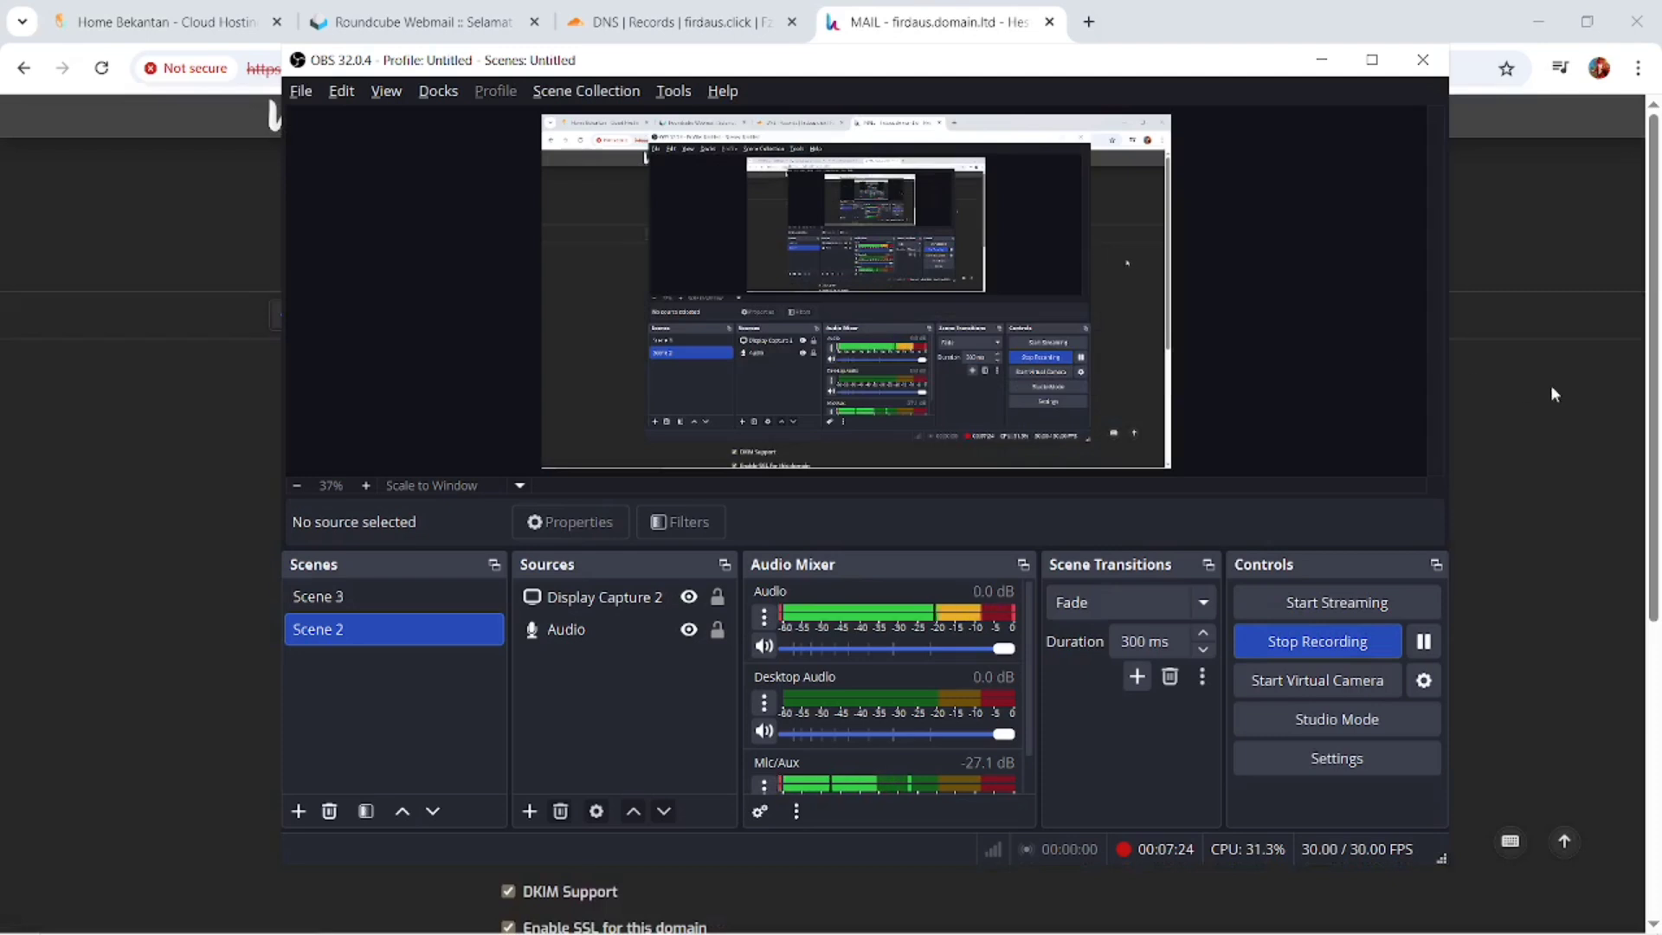
key(alt+Tab)
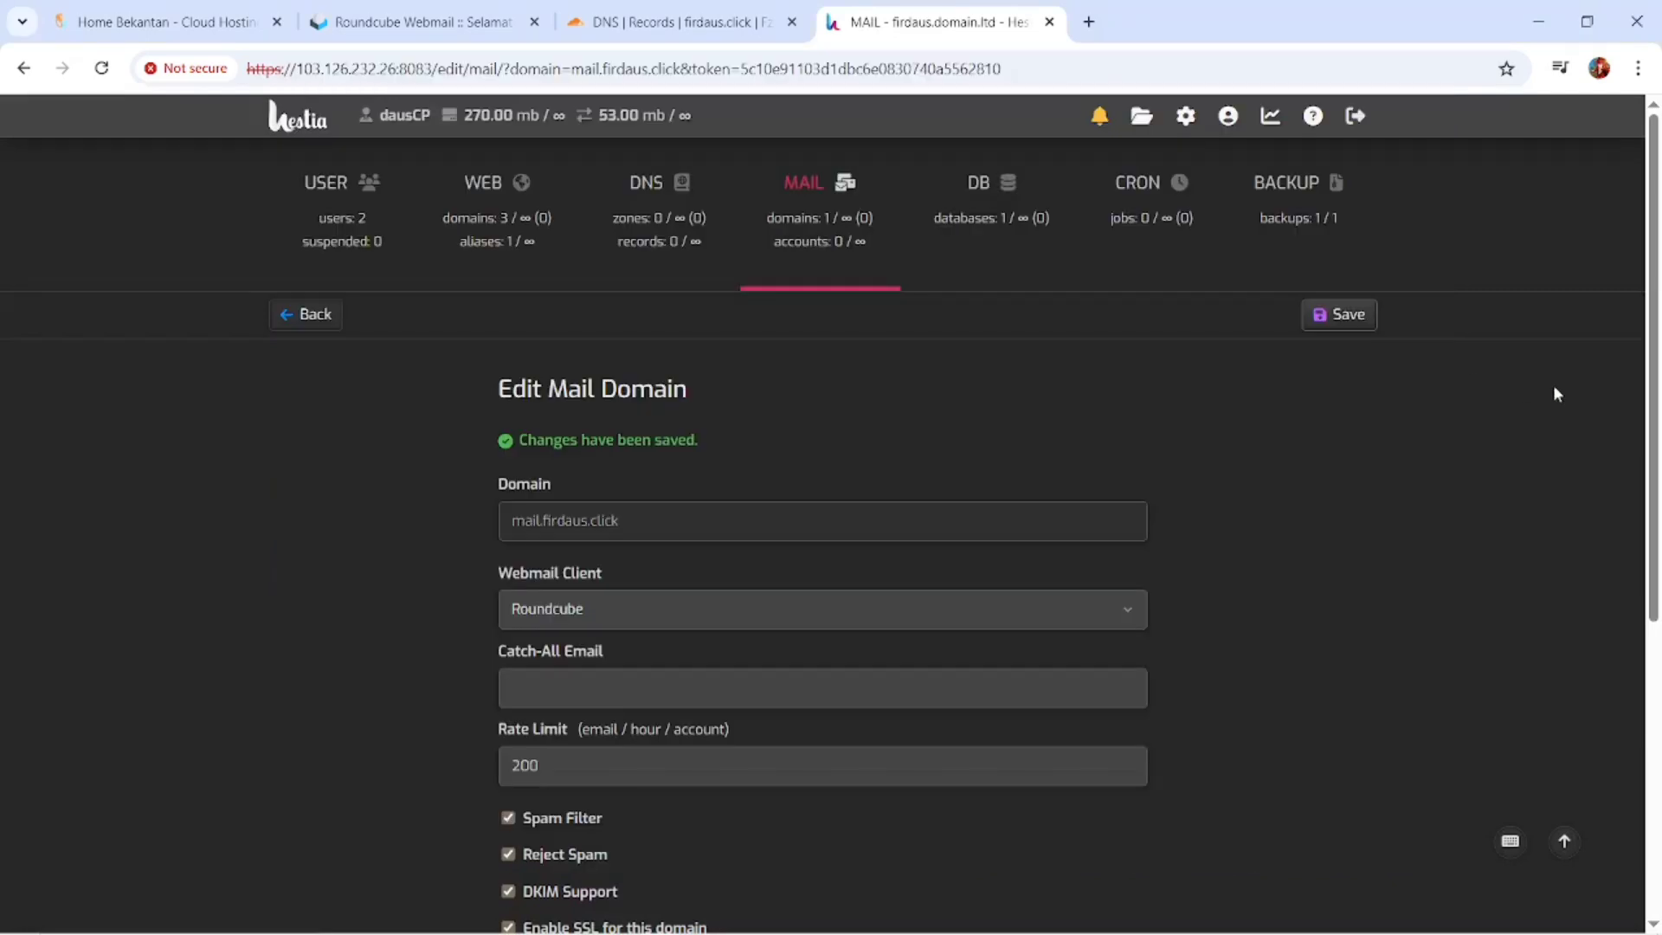
click(314, 317)
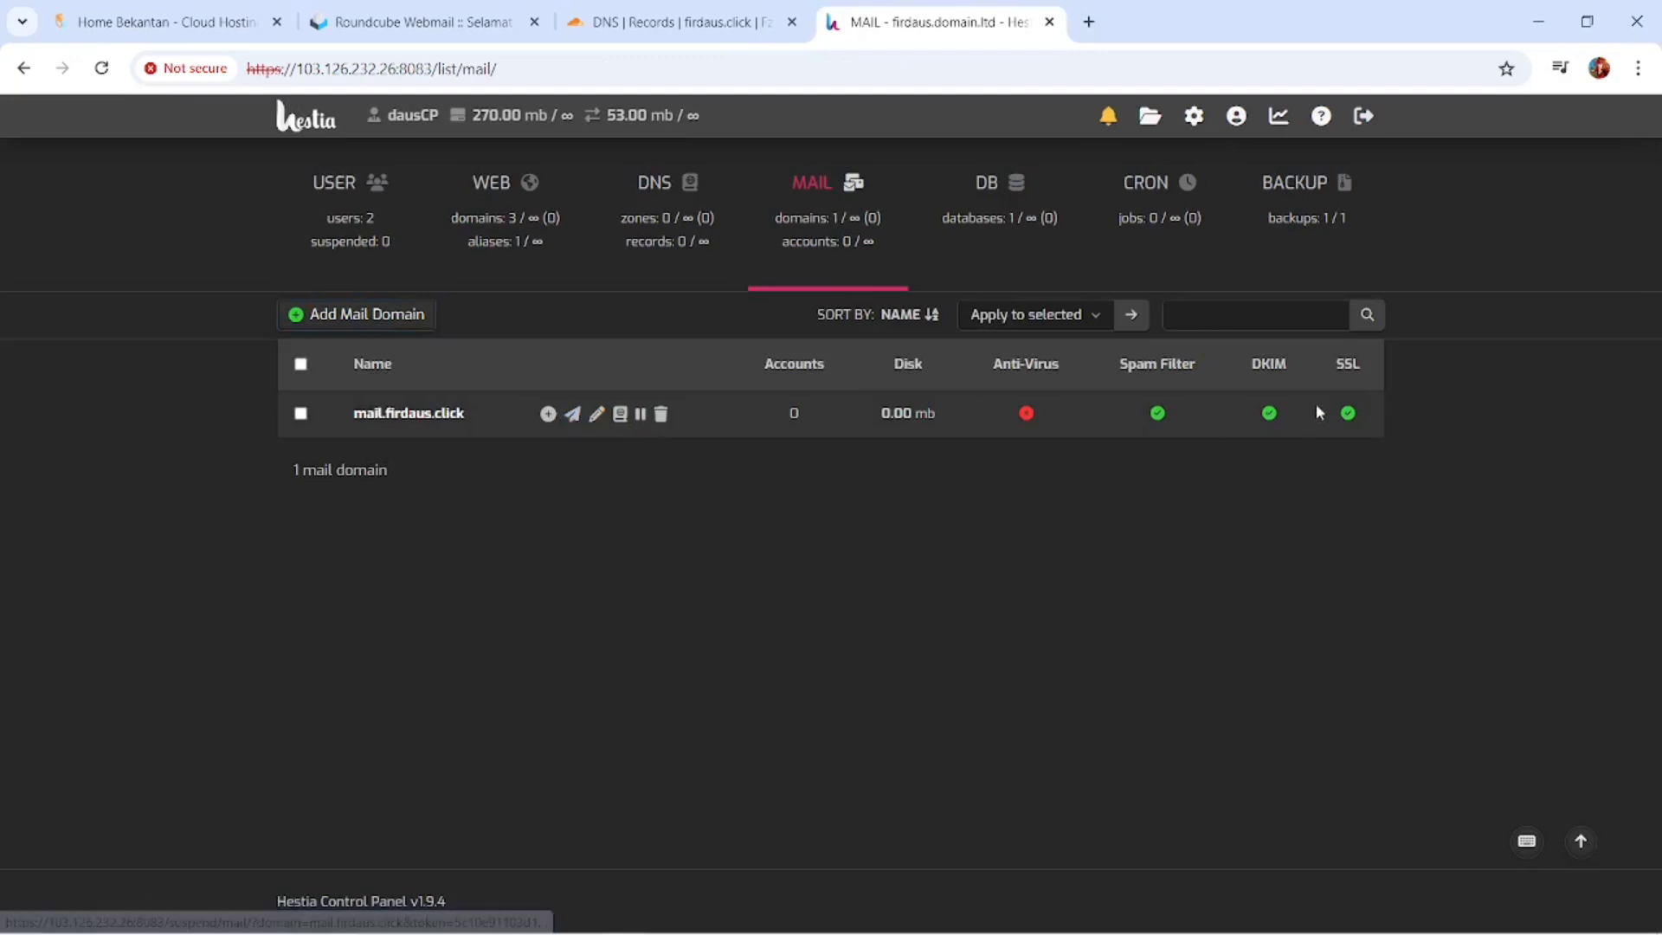
Step: Reopen the webmail of mail.firdaus.click and copy its web address
click(576, 416)
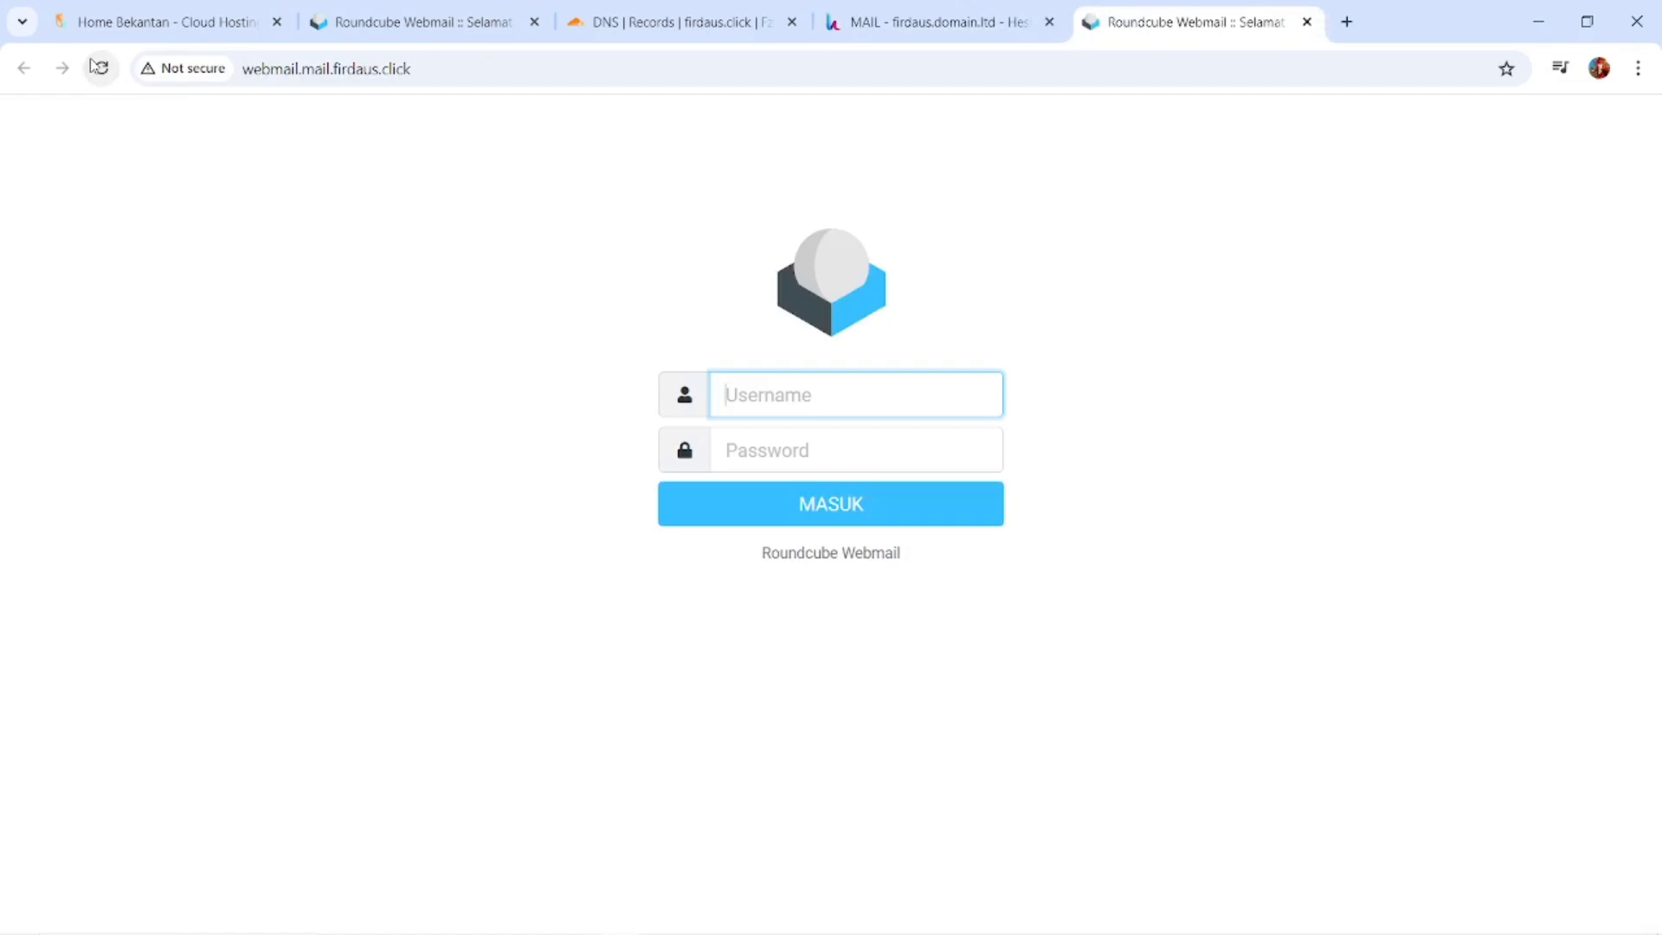
click(454, 77)
key(ctrl+c)
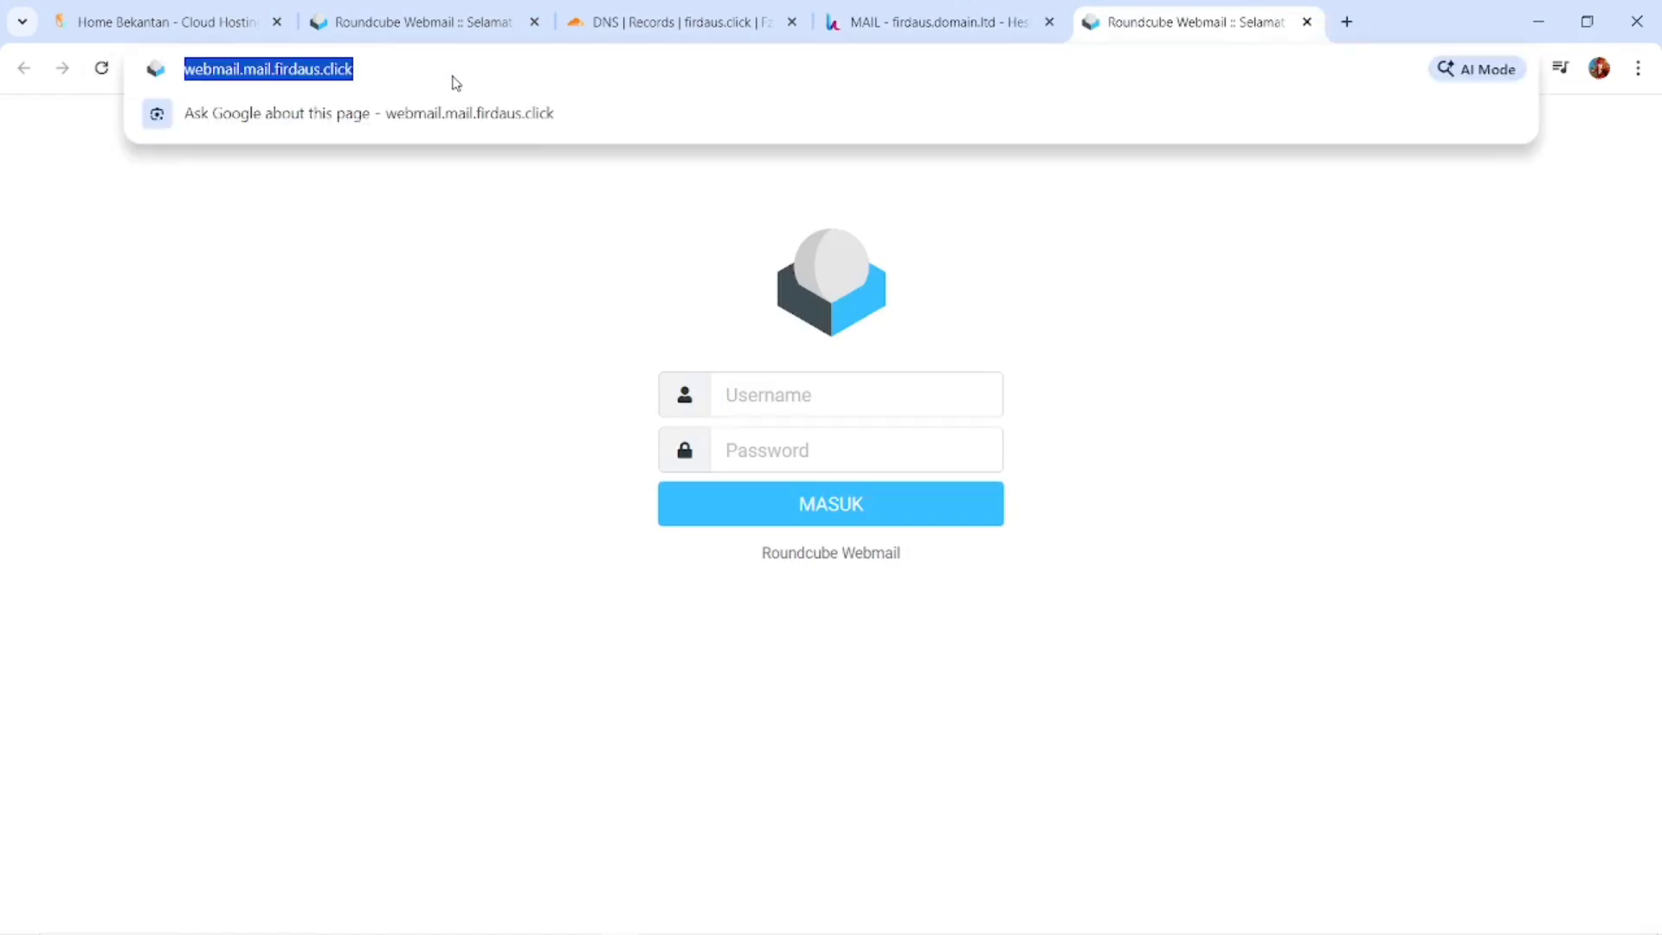
click(1454, 254)
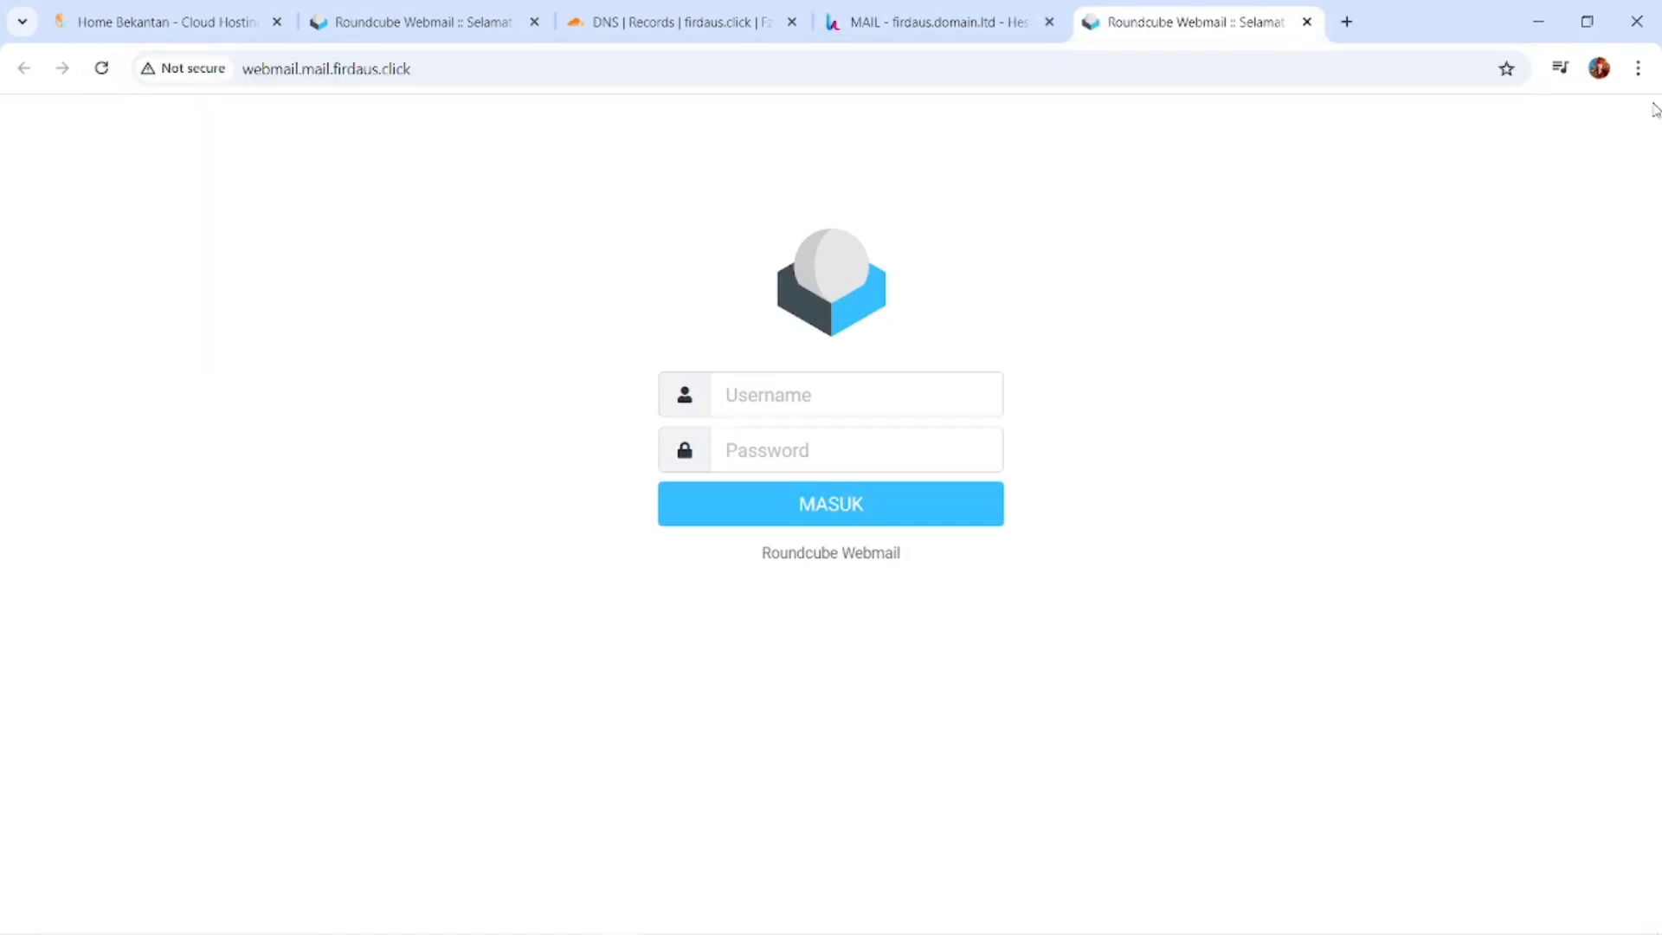
click(1638, 68)
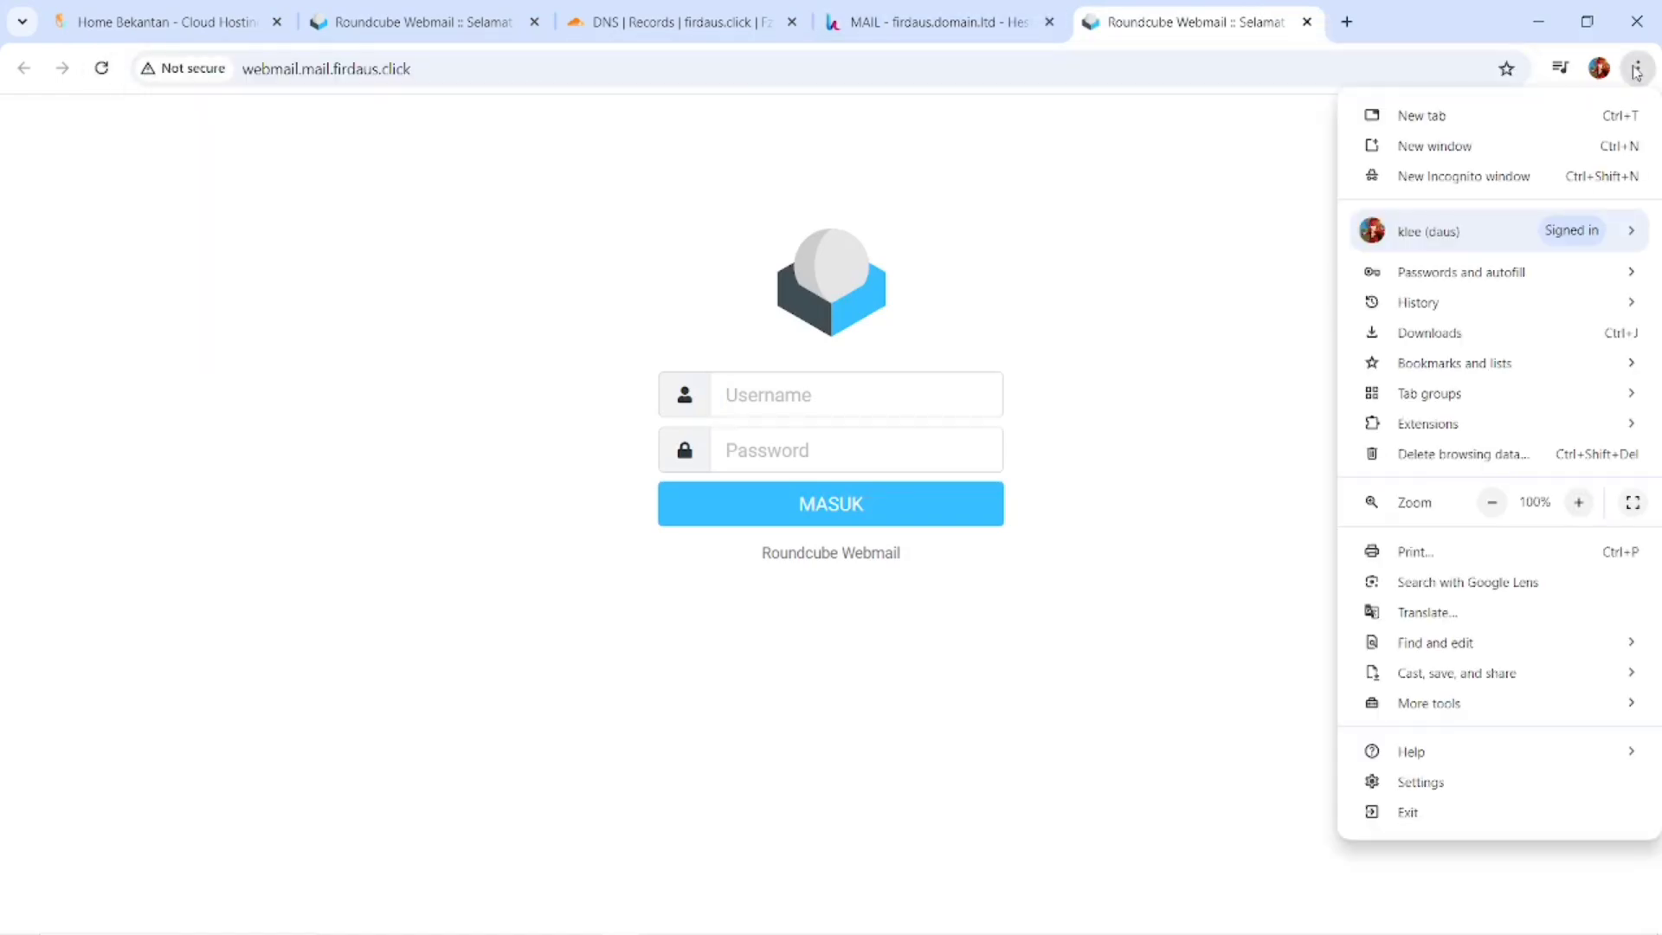
click(1461, 176)
key(ctrl+v)
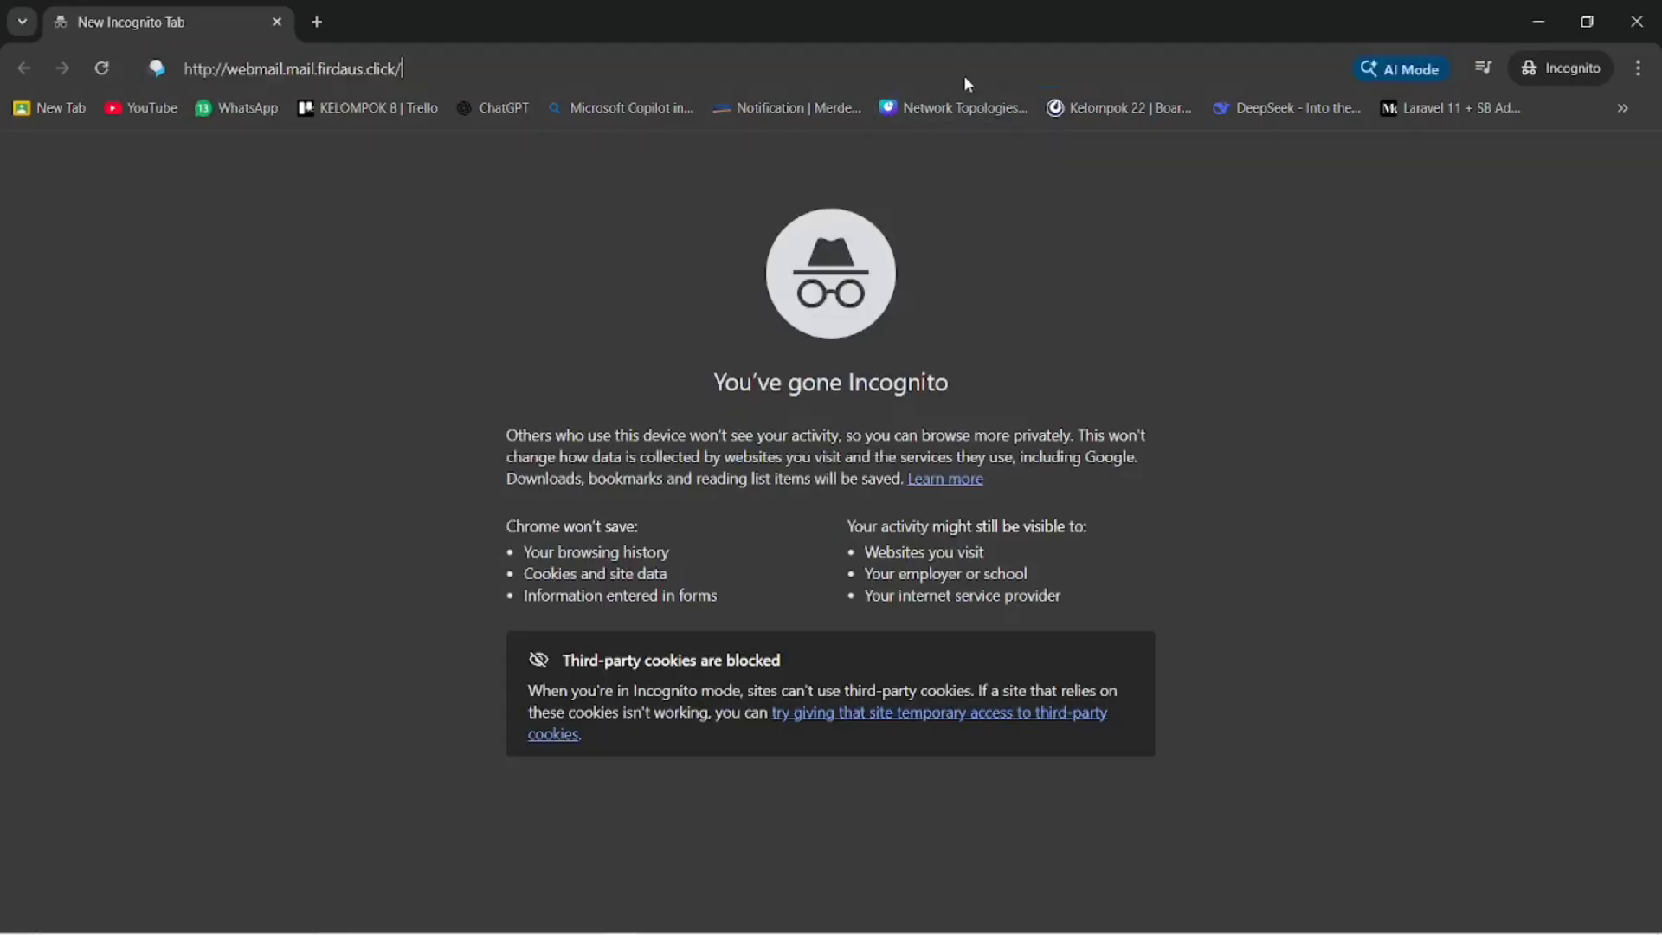
key(Return)
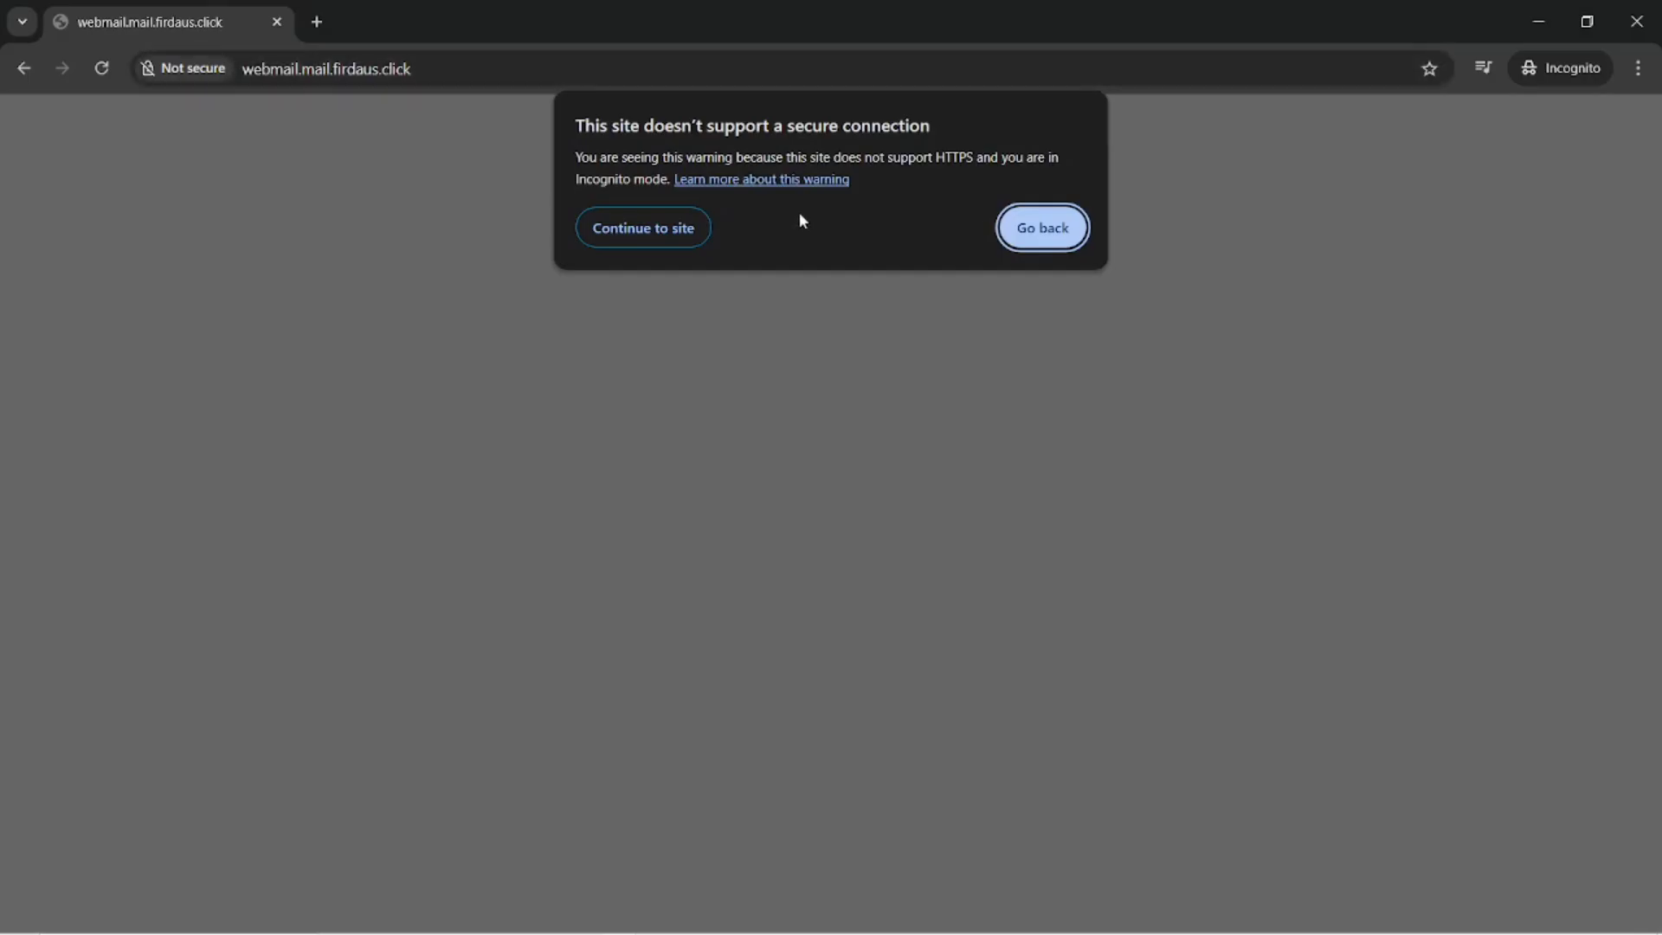
click(659, 229)
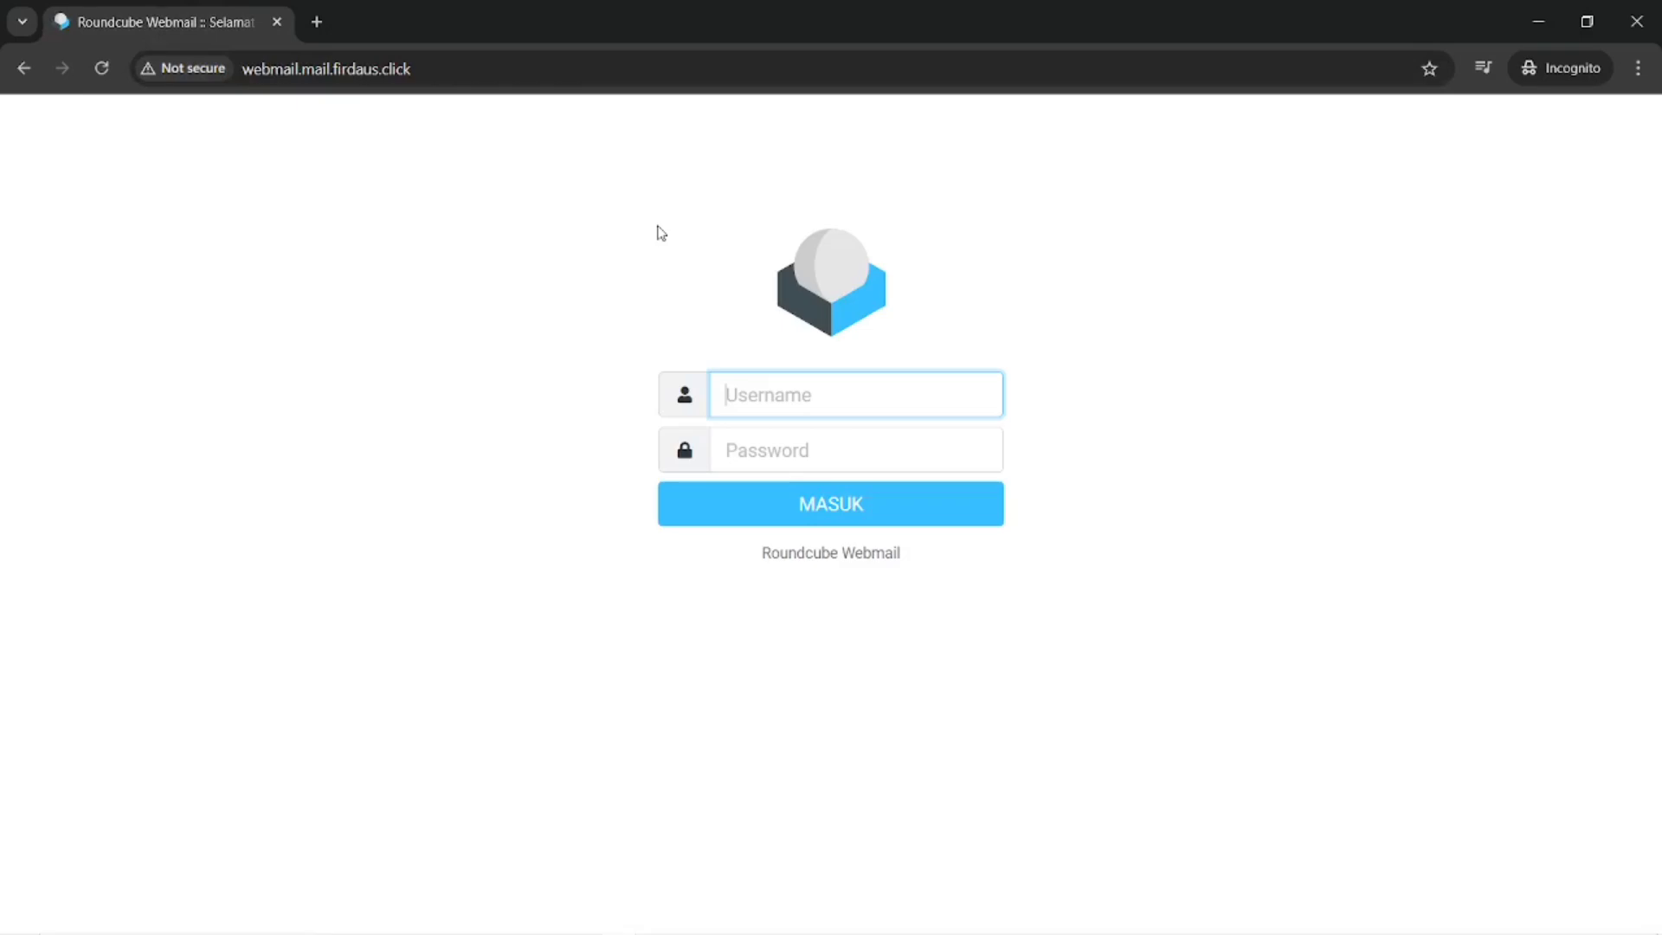
Step: Reload the webmail page, close the incognito window and view the site's connection security details in the regular window
click(104, 70)
click(104, 71)
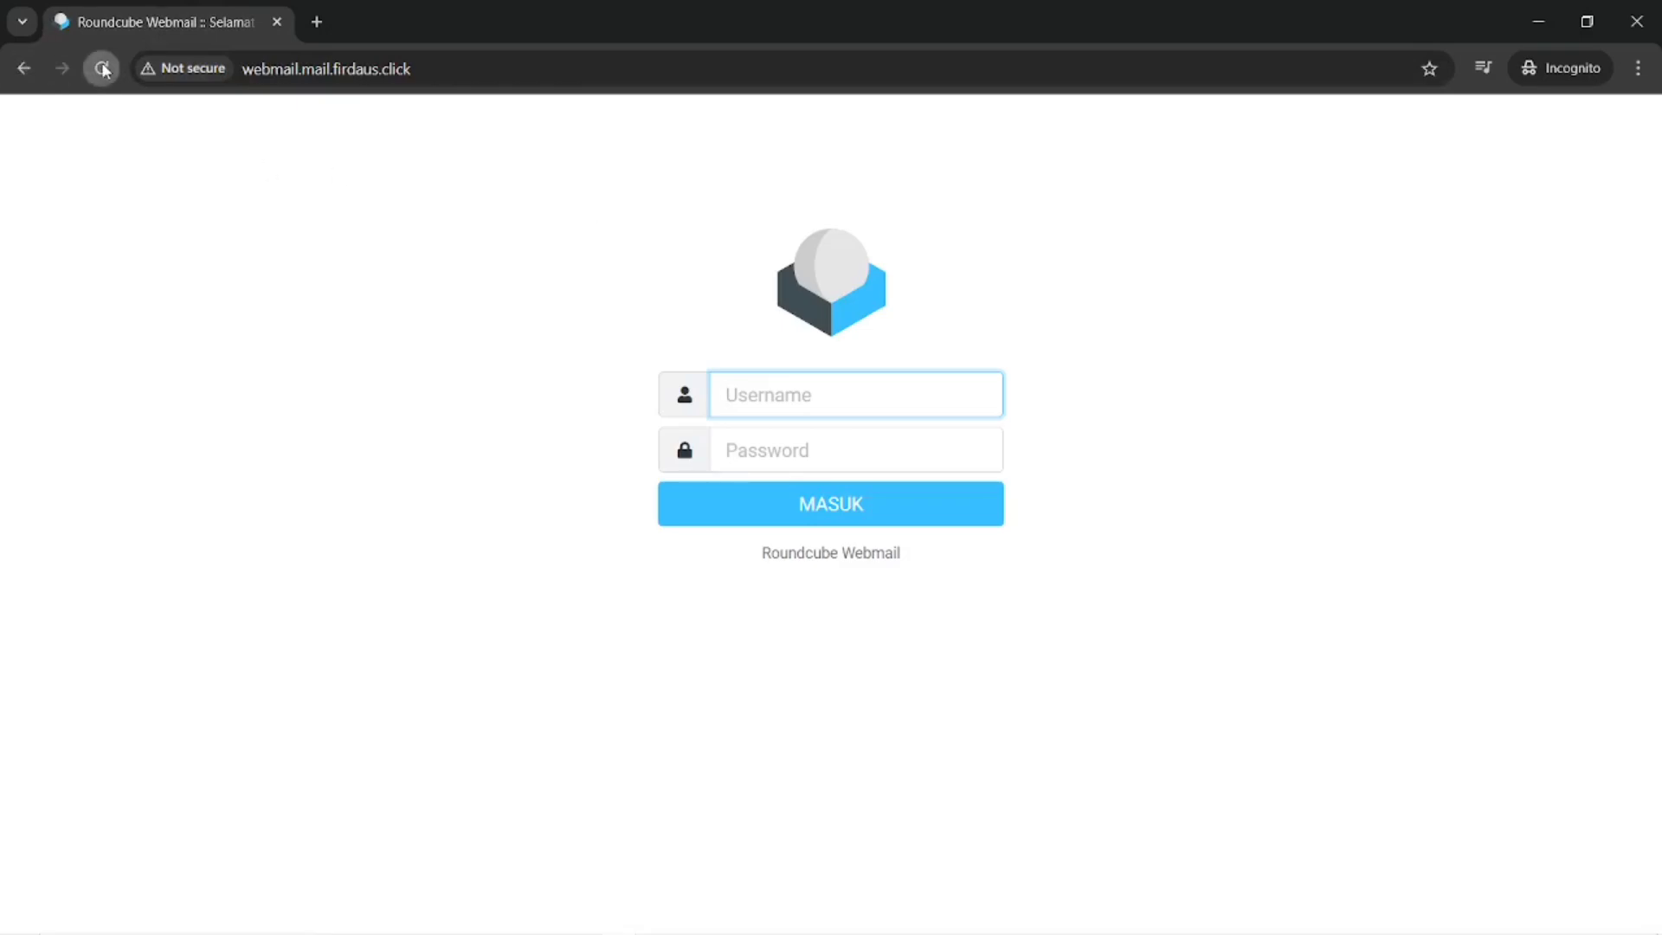
click(1637, 21)
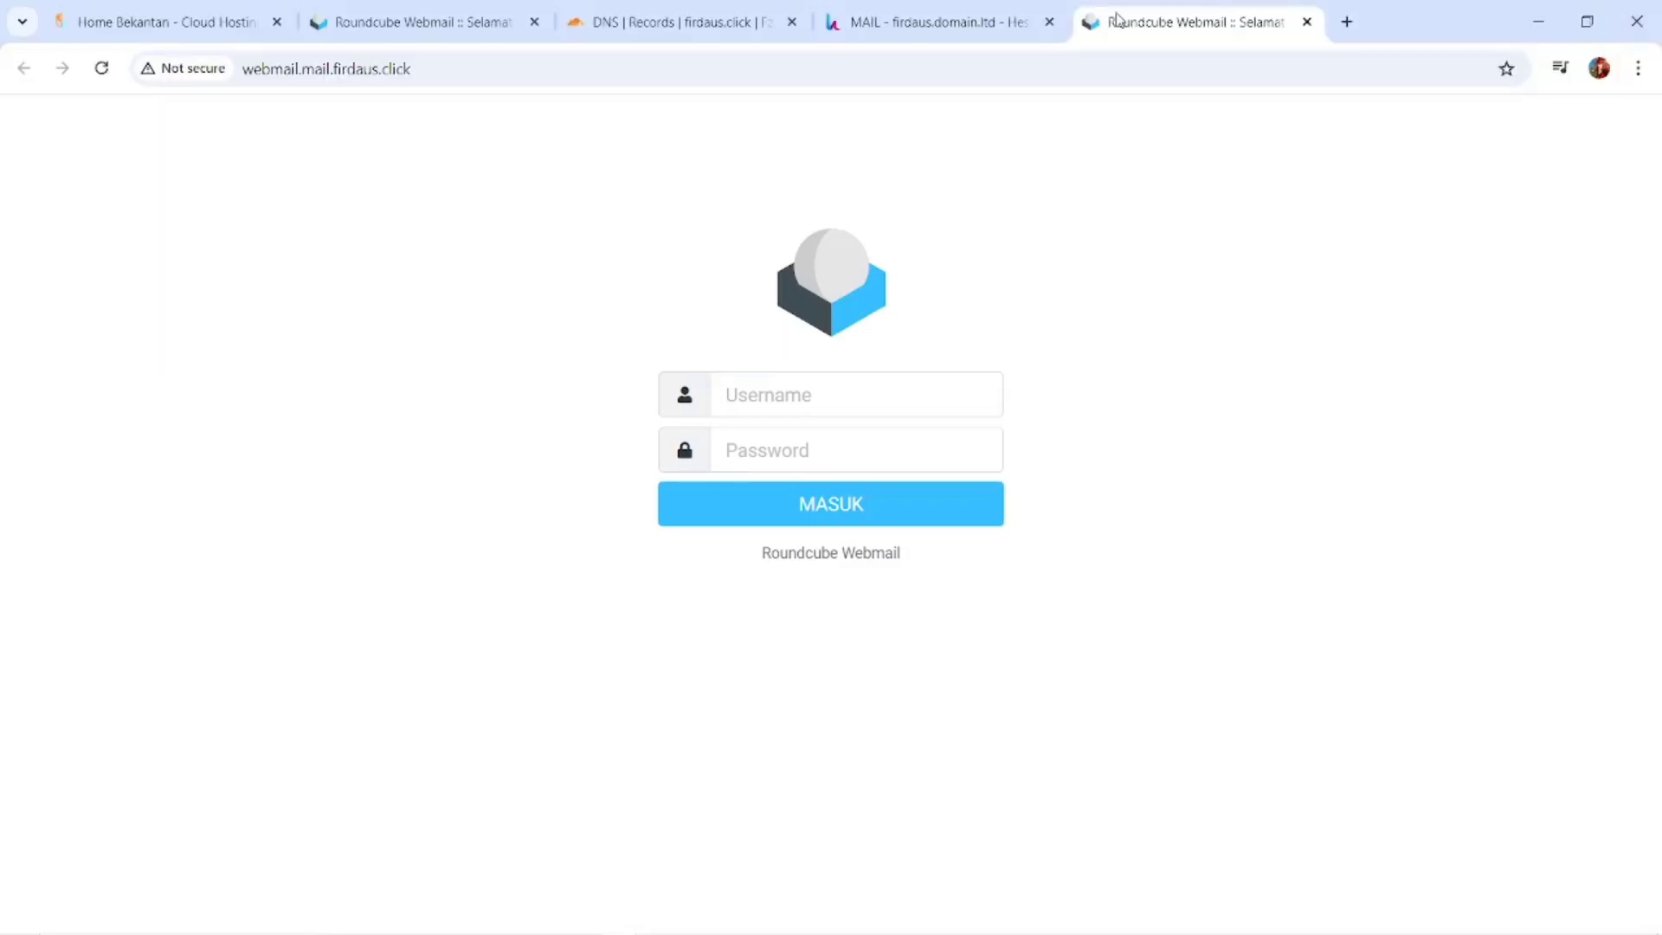
click(208, 72)
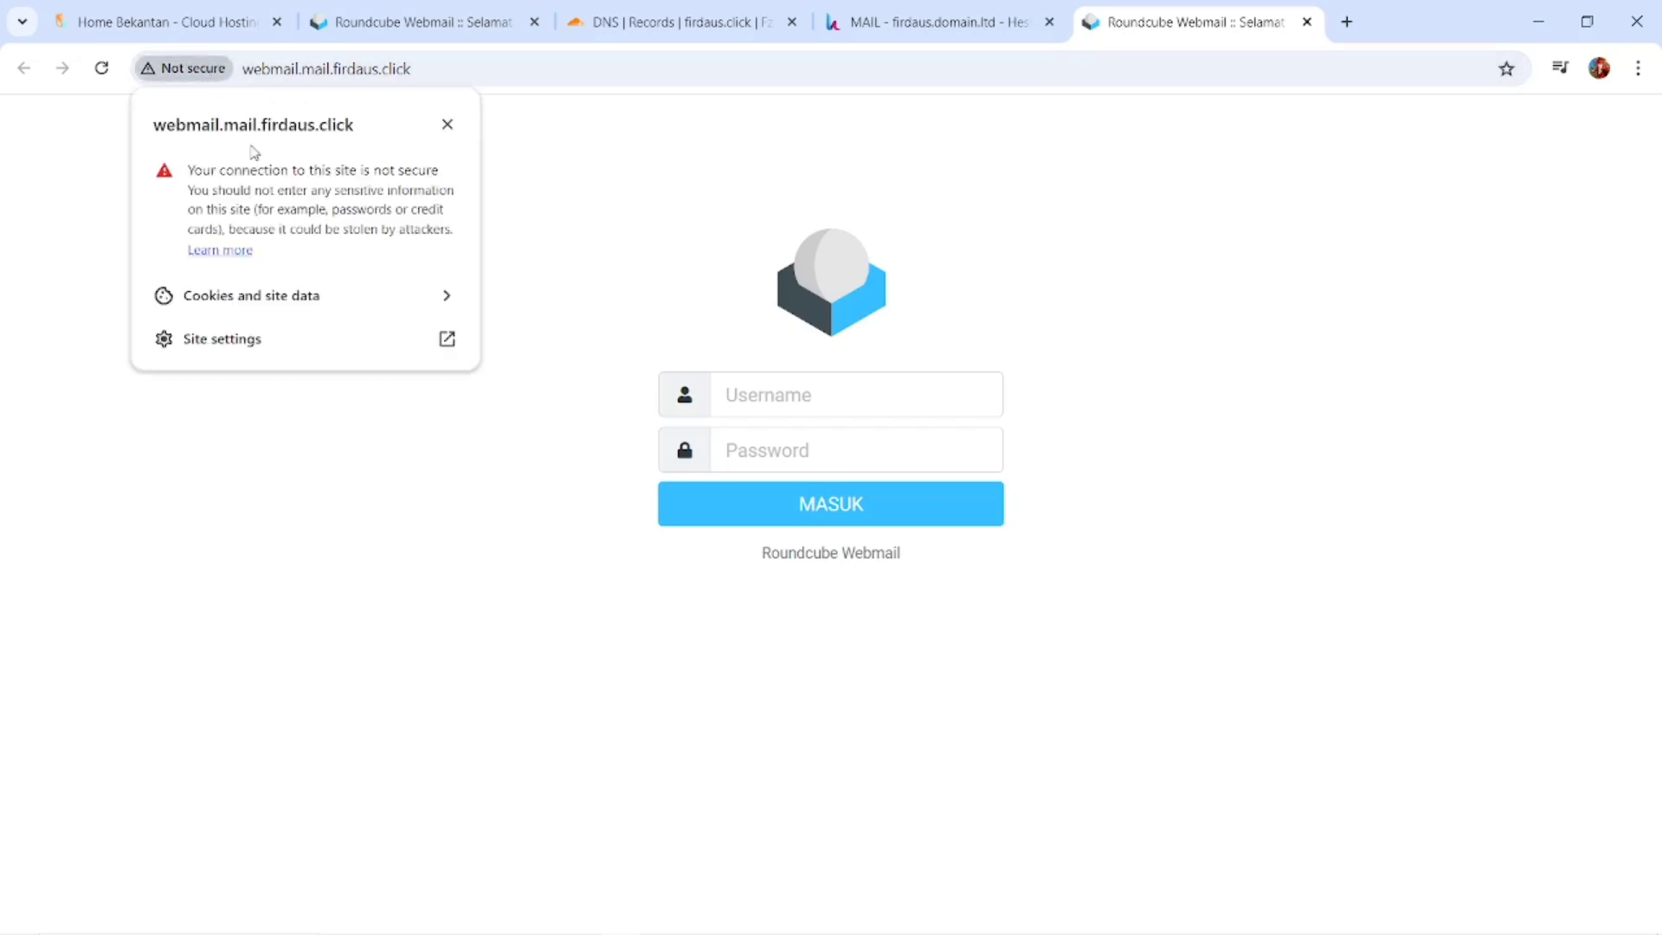
Step: Delete the on-device data stored for webmail.mail.firdaus.click and reload the page to apply the updated settings
click(322, 299)
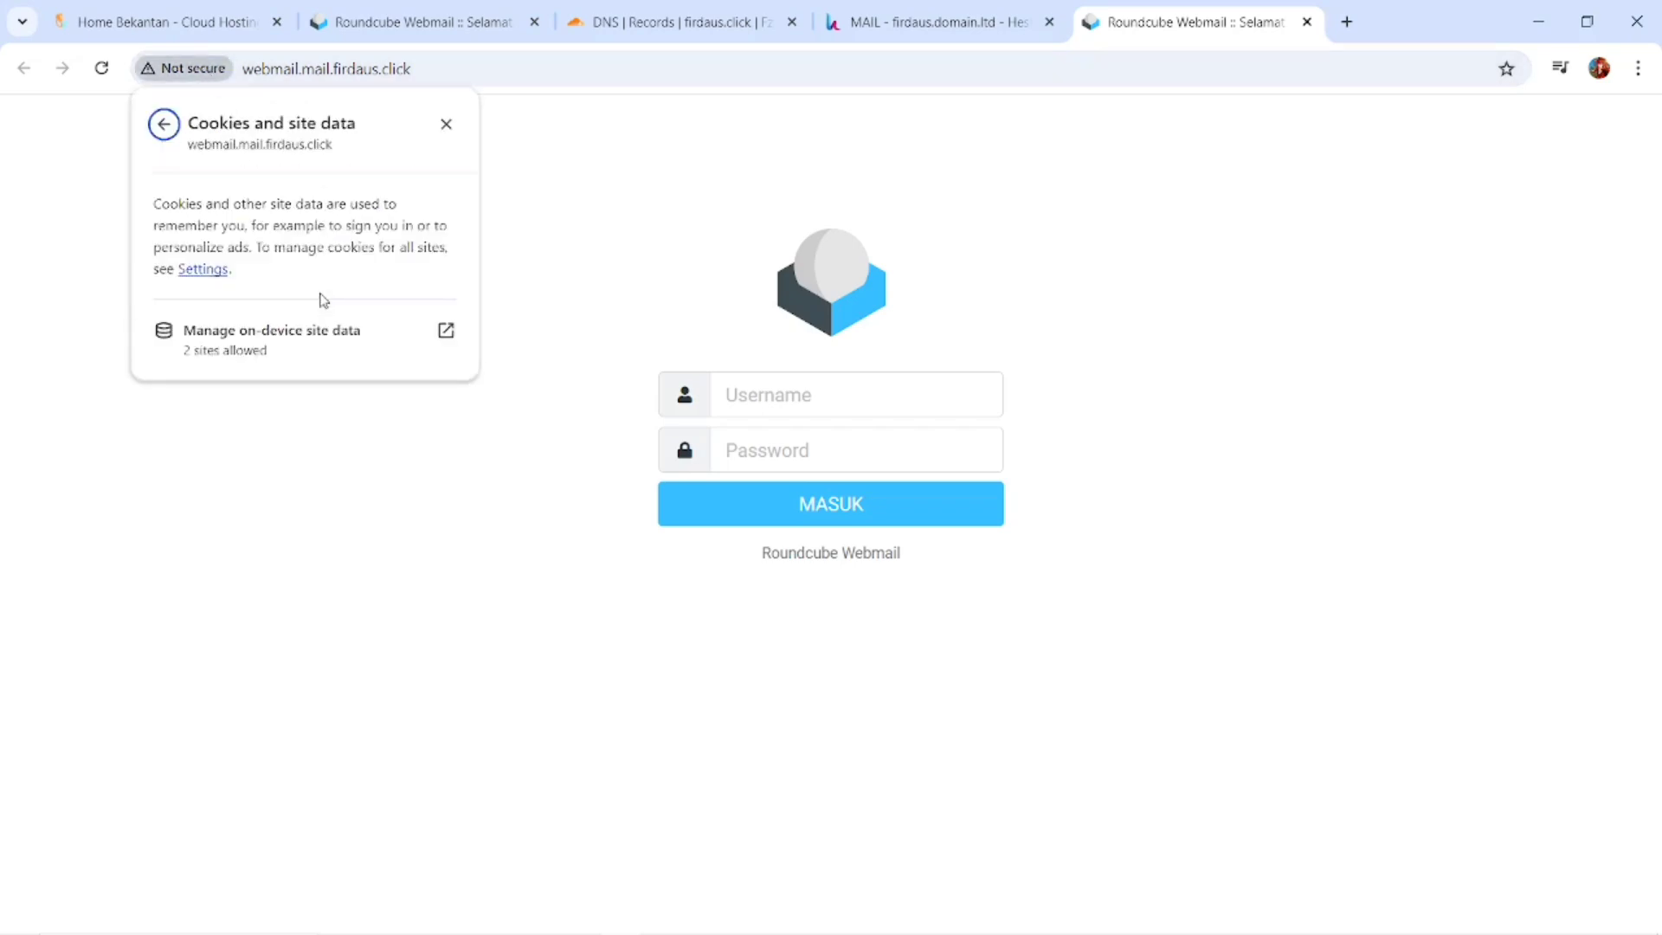
click(444, 329)
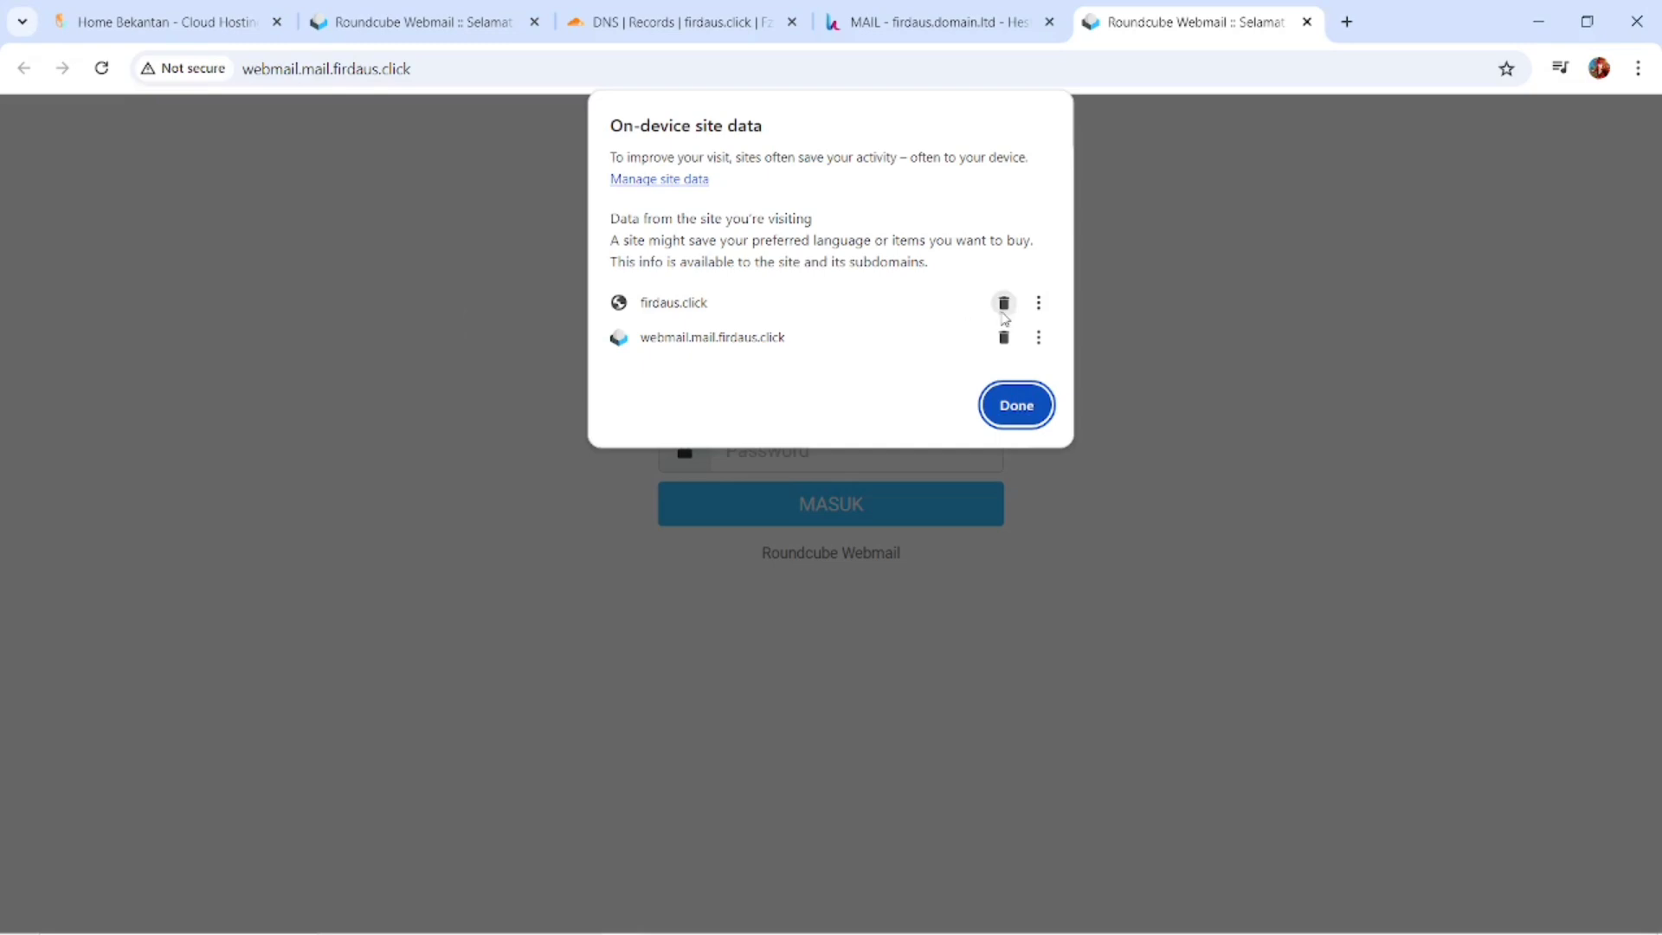
click(1003, 338)
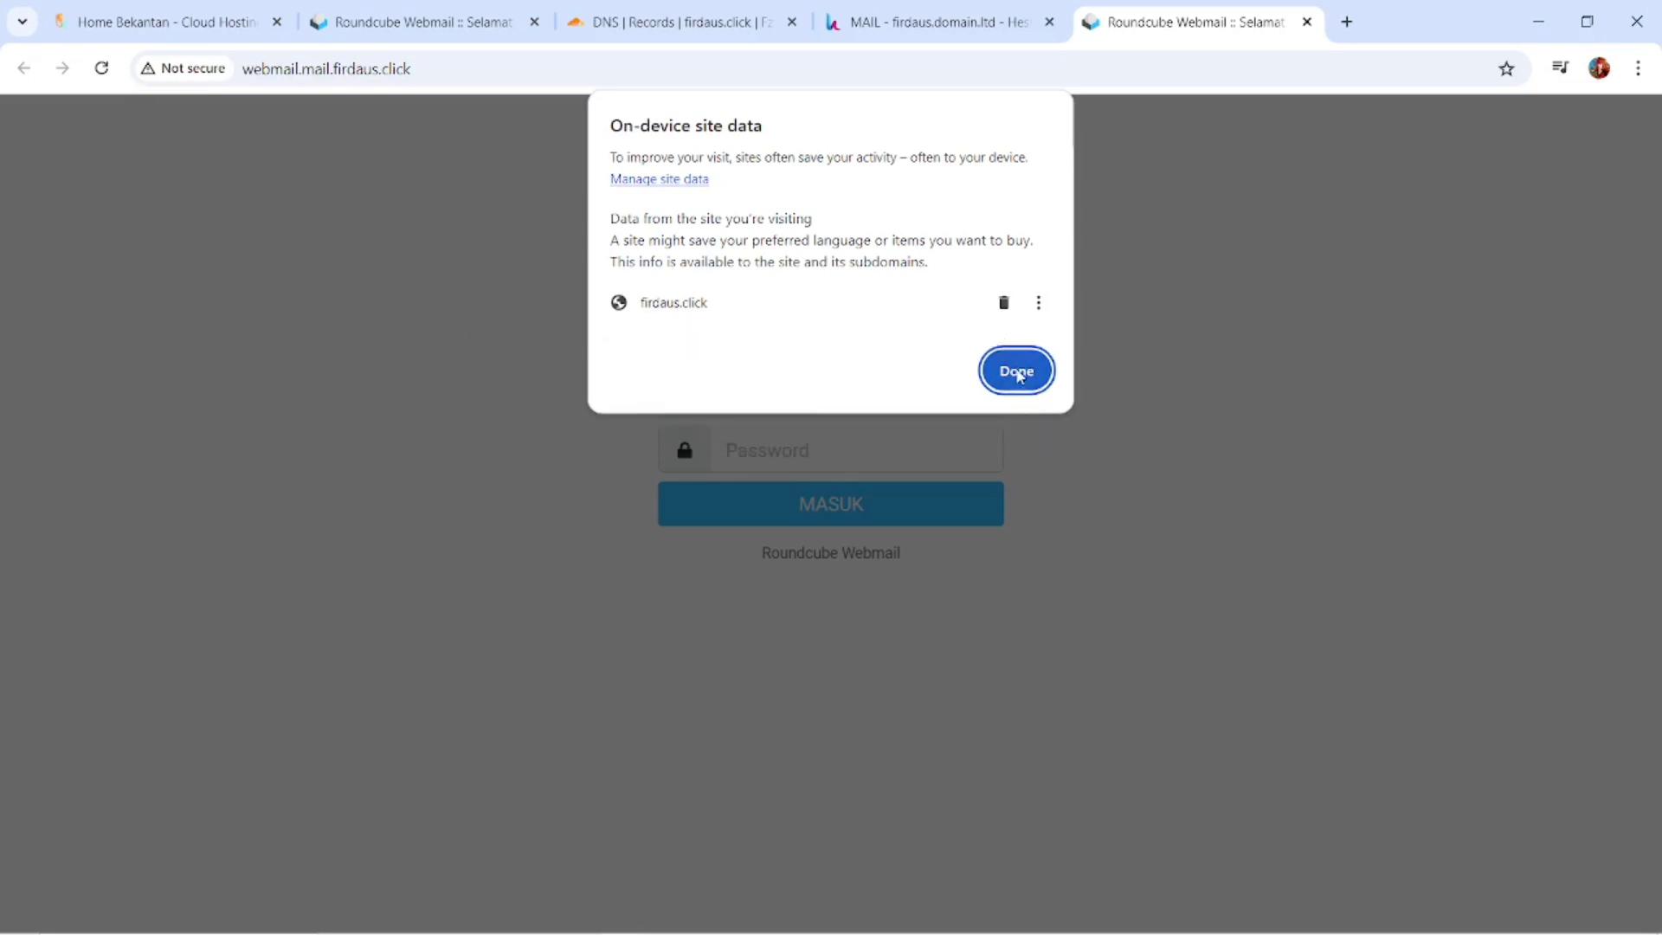
click(1019, 376)
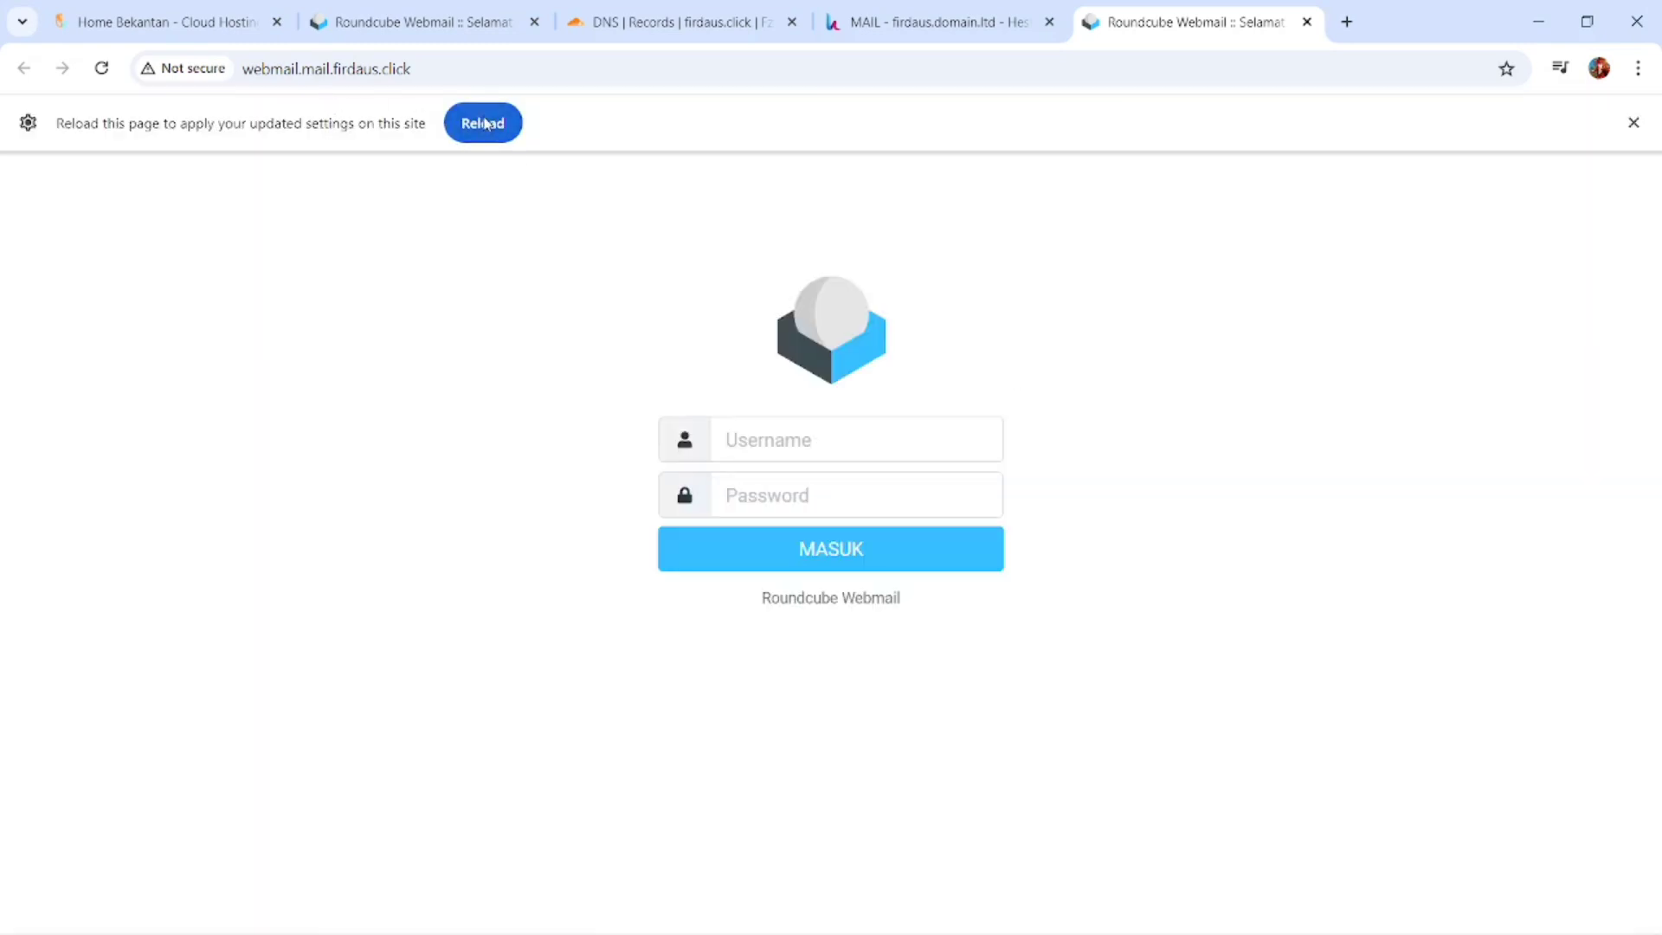
click(488, 124)
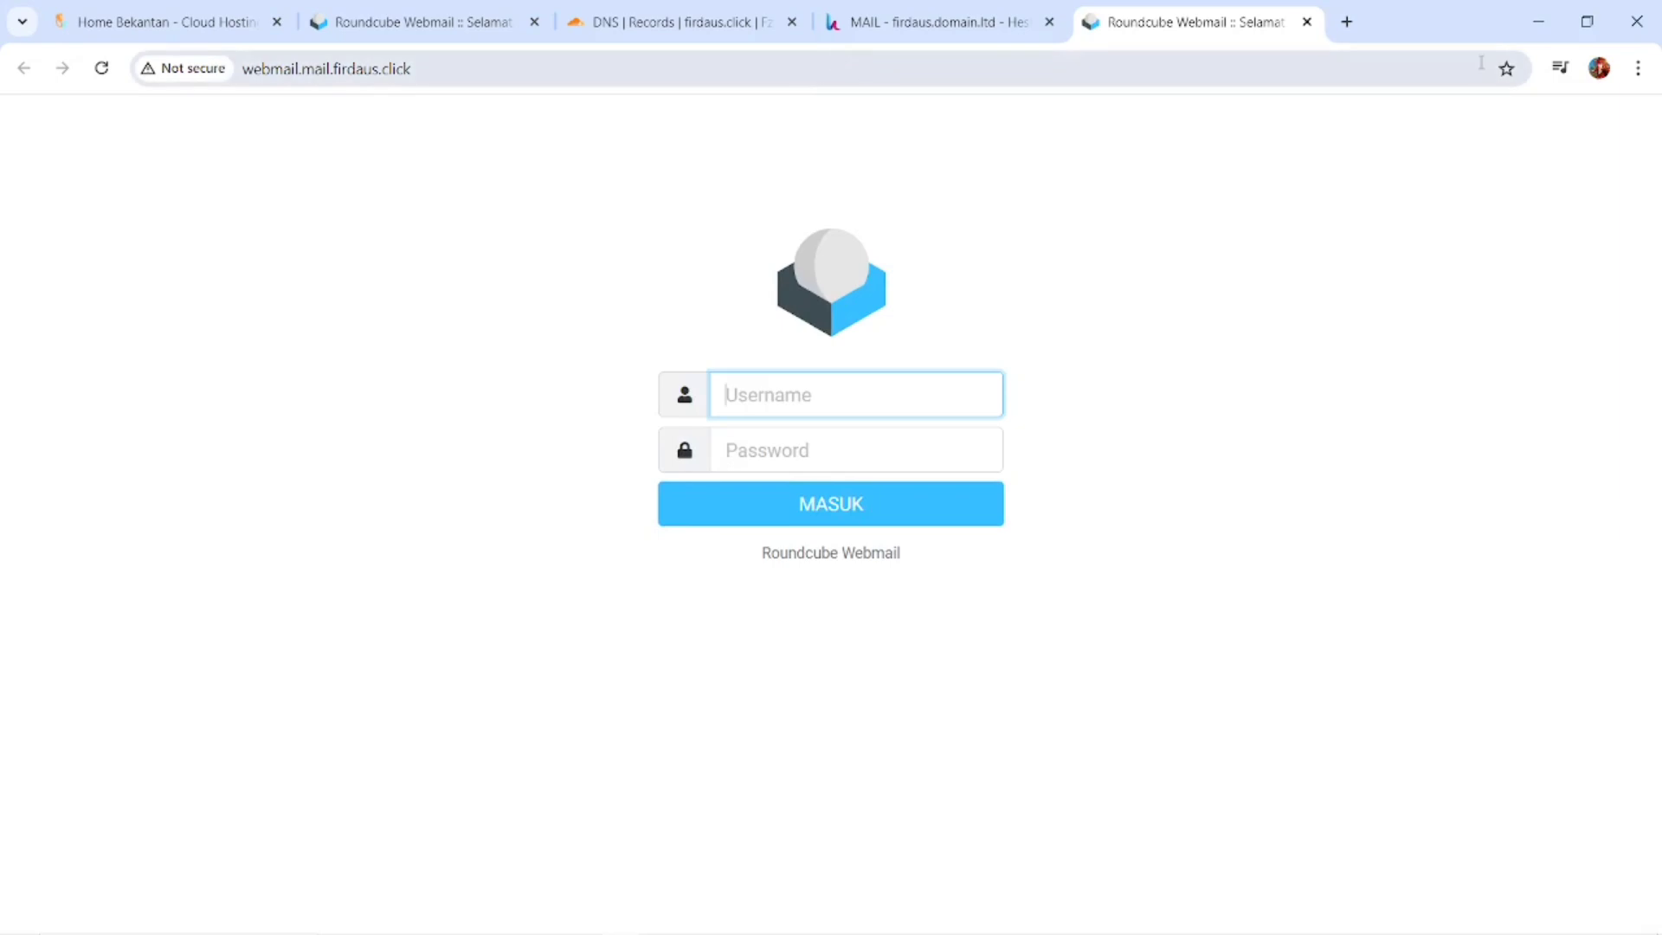
click(1638, 67)
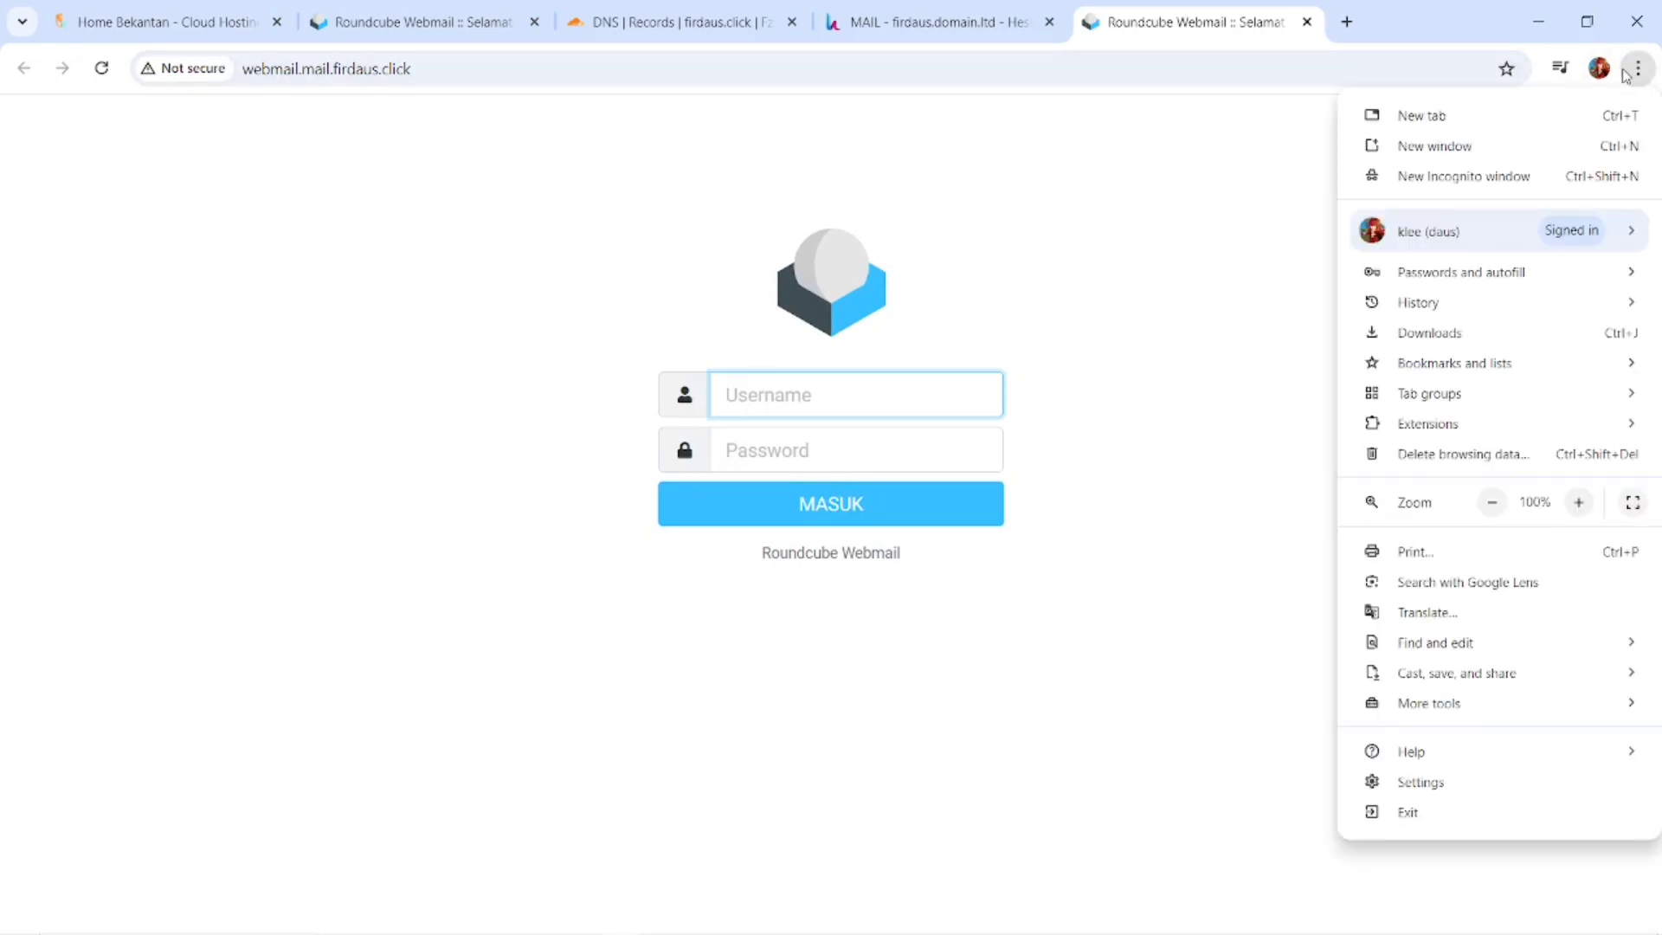
click(1464, 174)
key(ctrl+v)
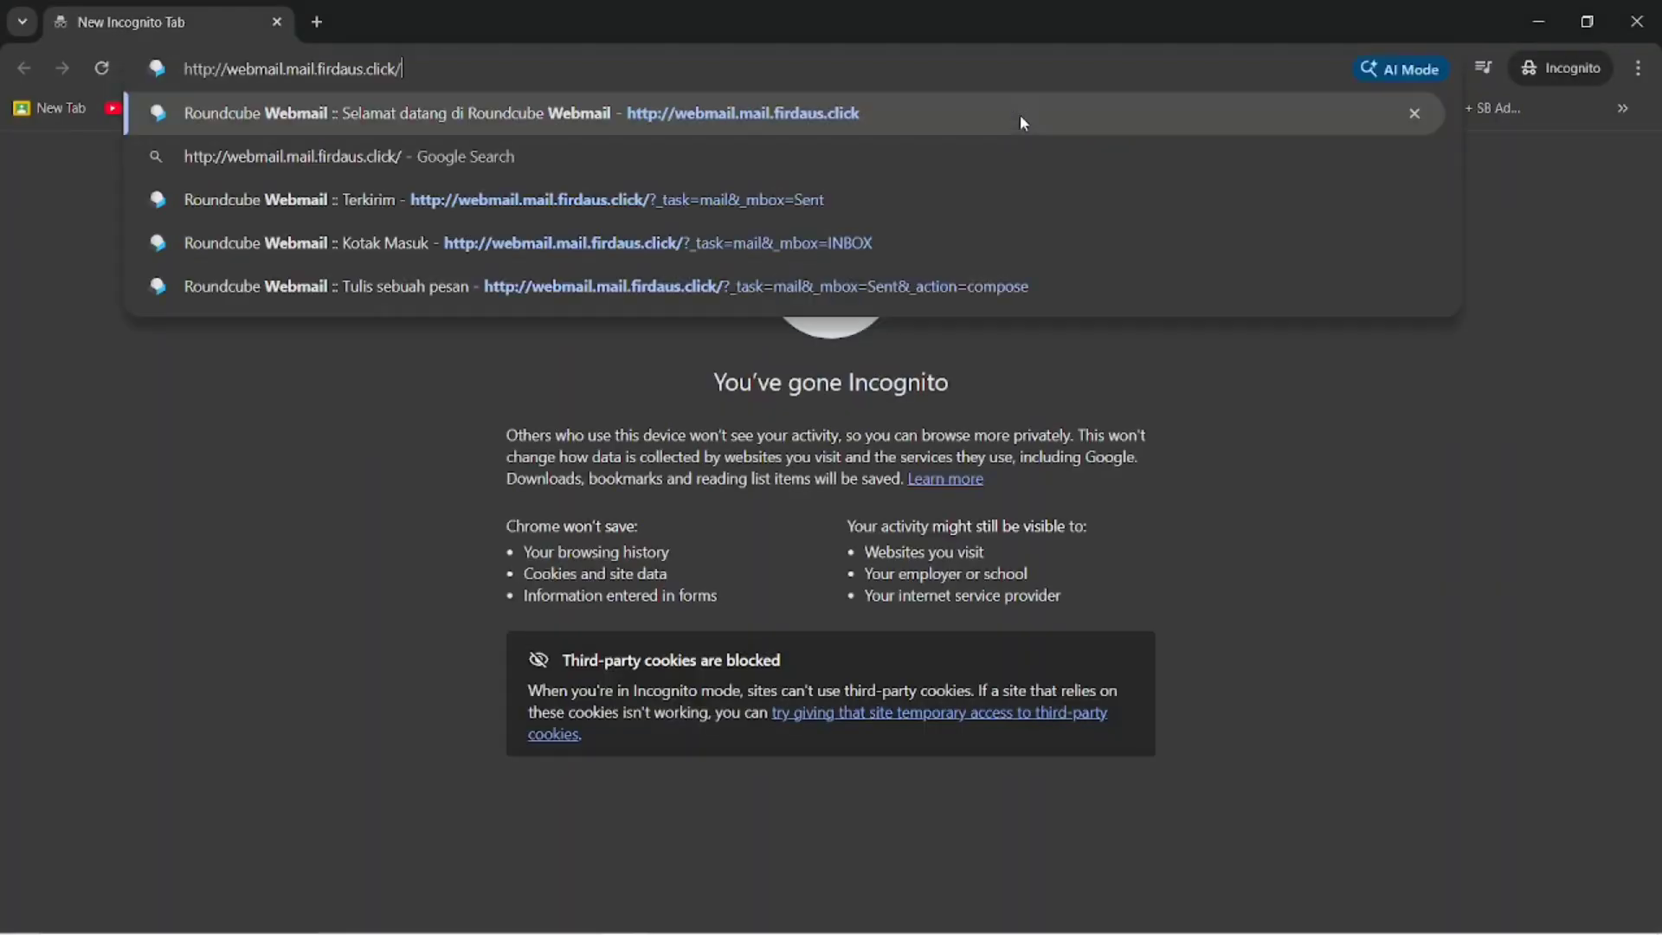
click(1021, 119)
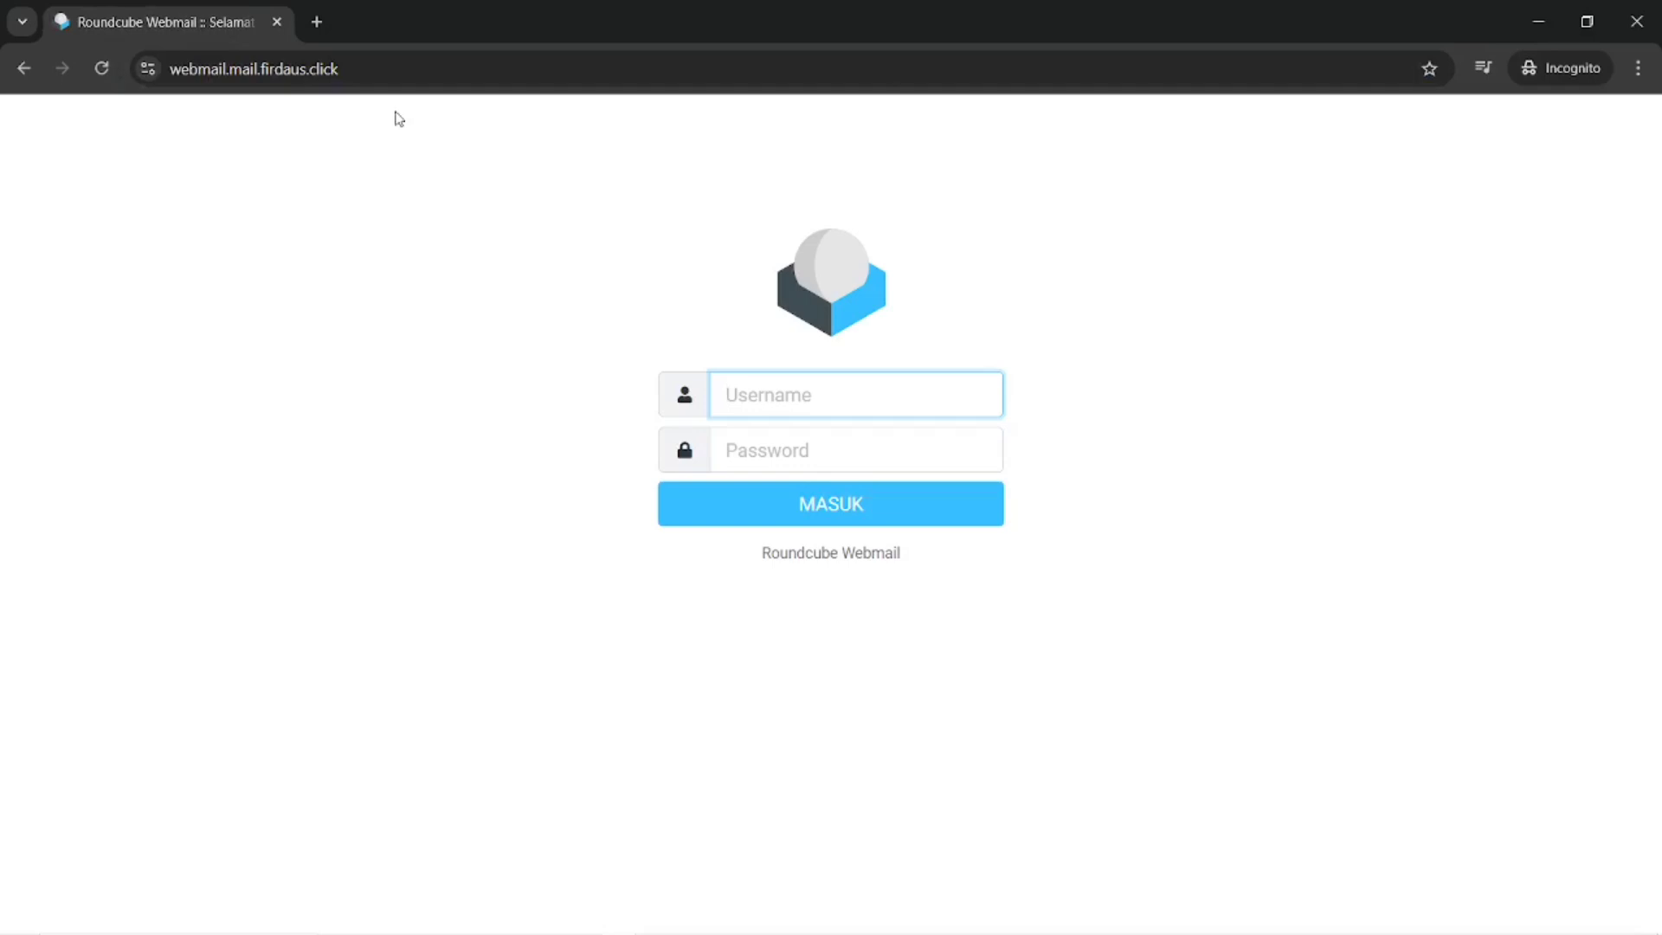
Step: Check the webmail site's connection security and web address, and close the incognito window
click(149, 71)
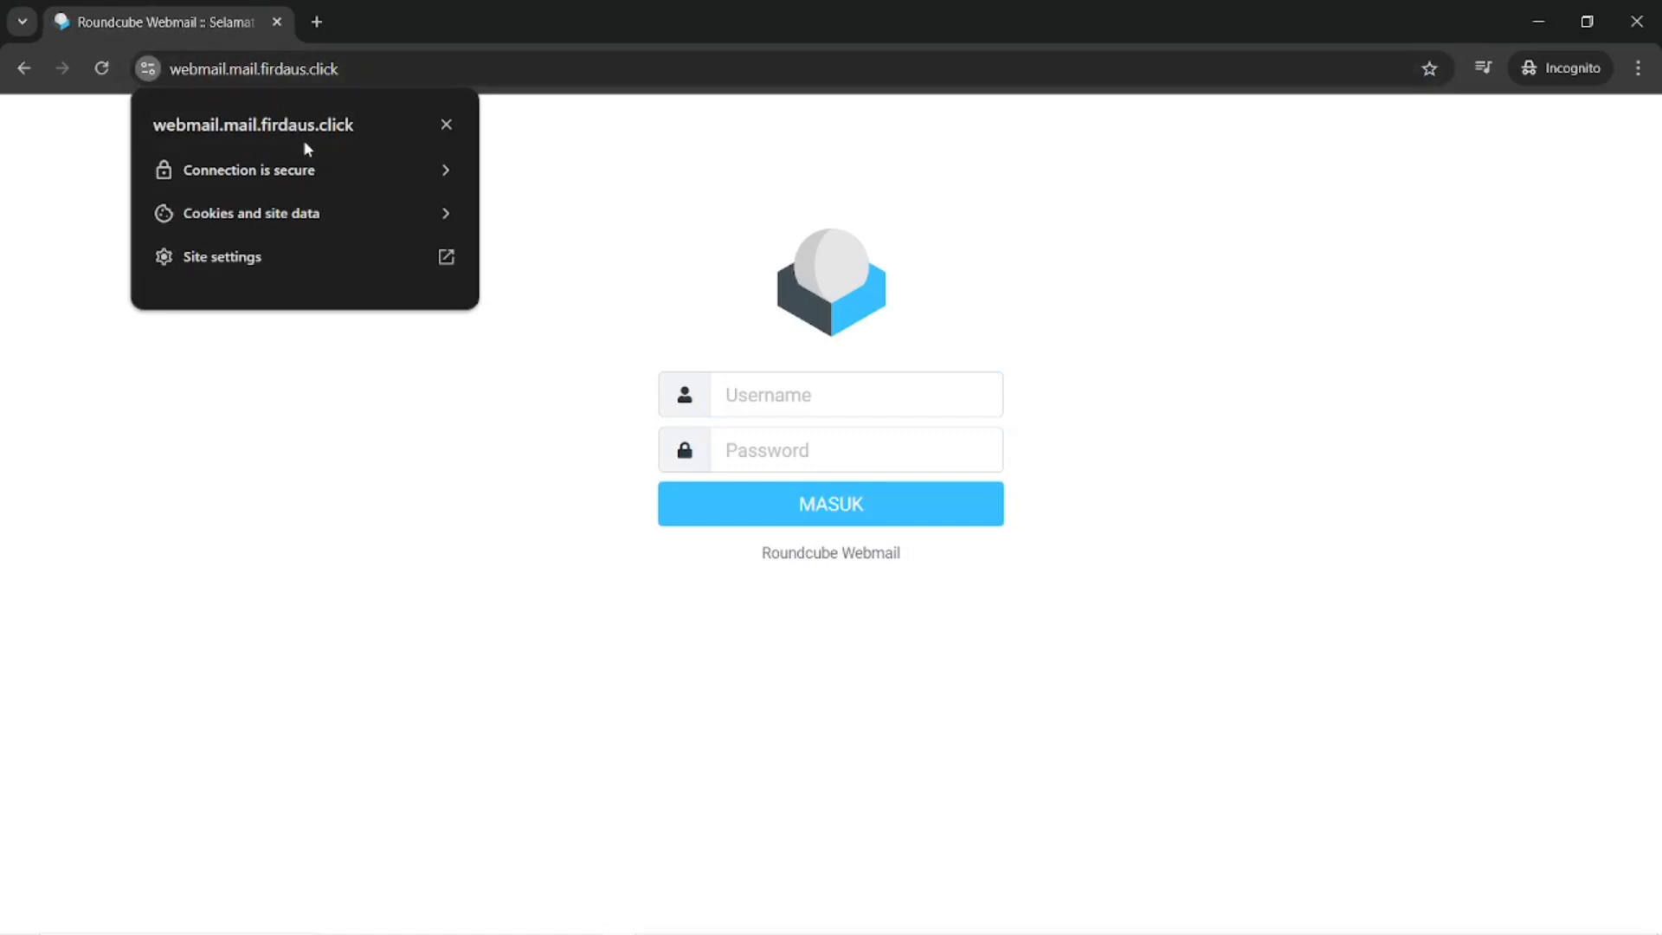
click(621, 191)
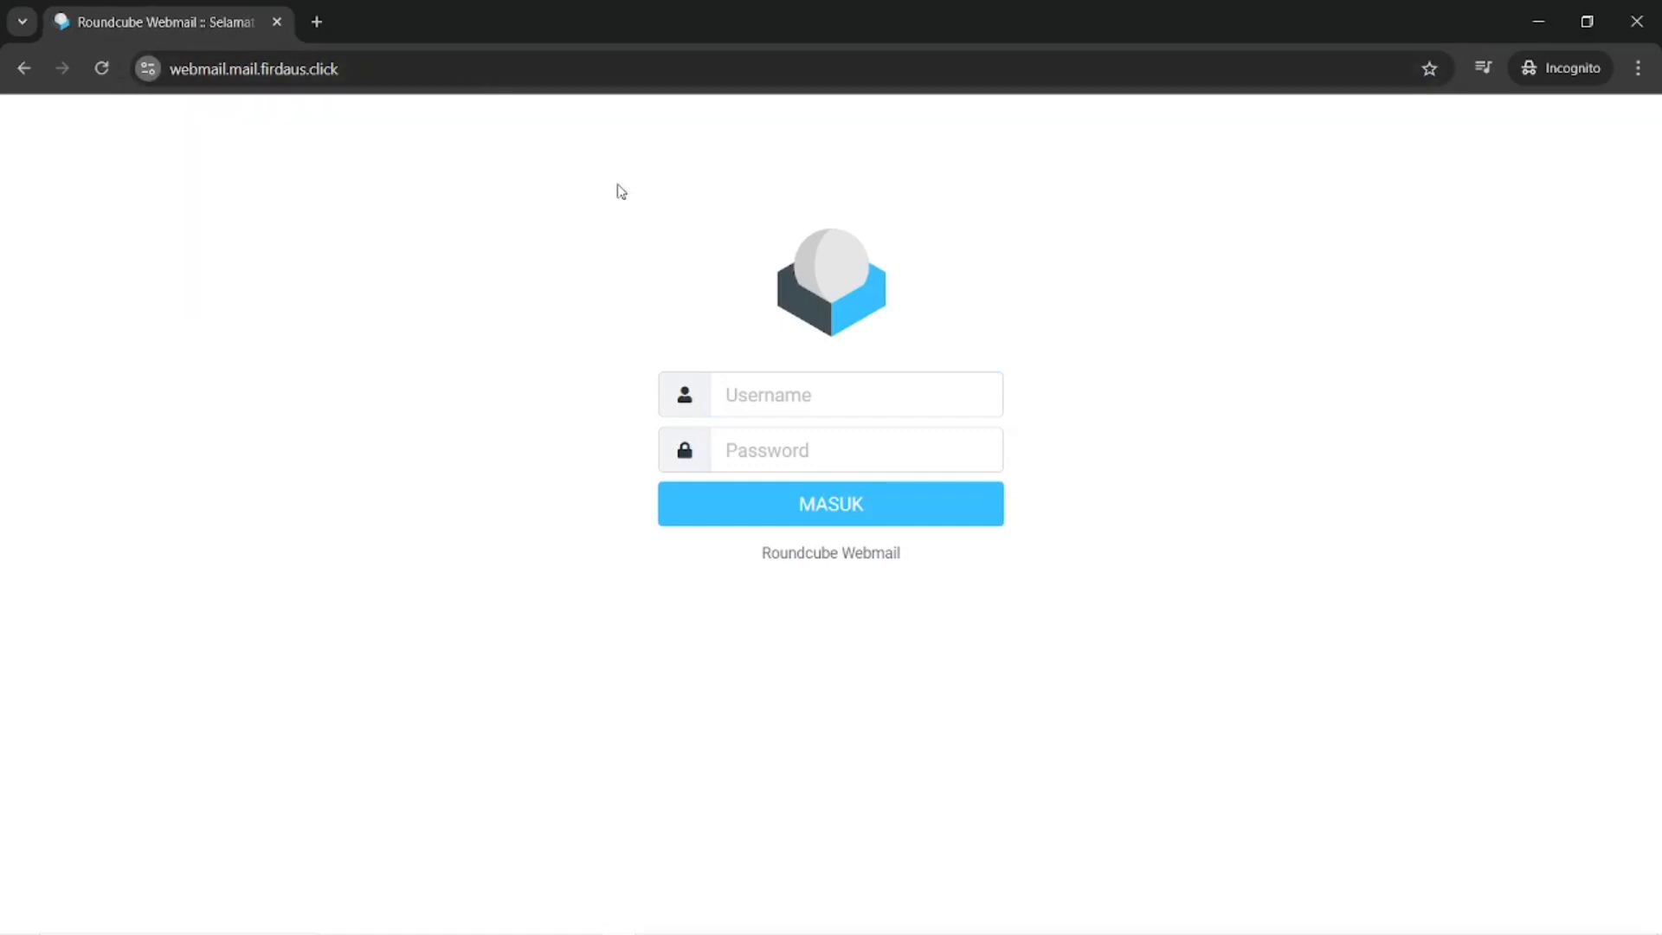
click(347, 76)
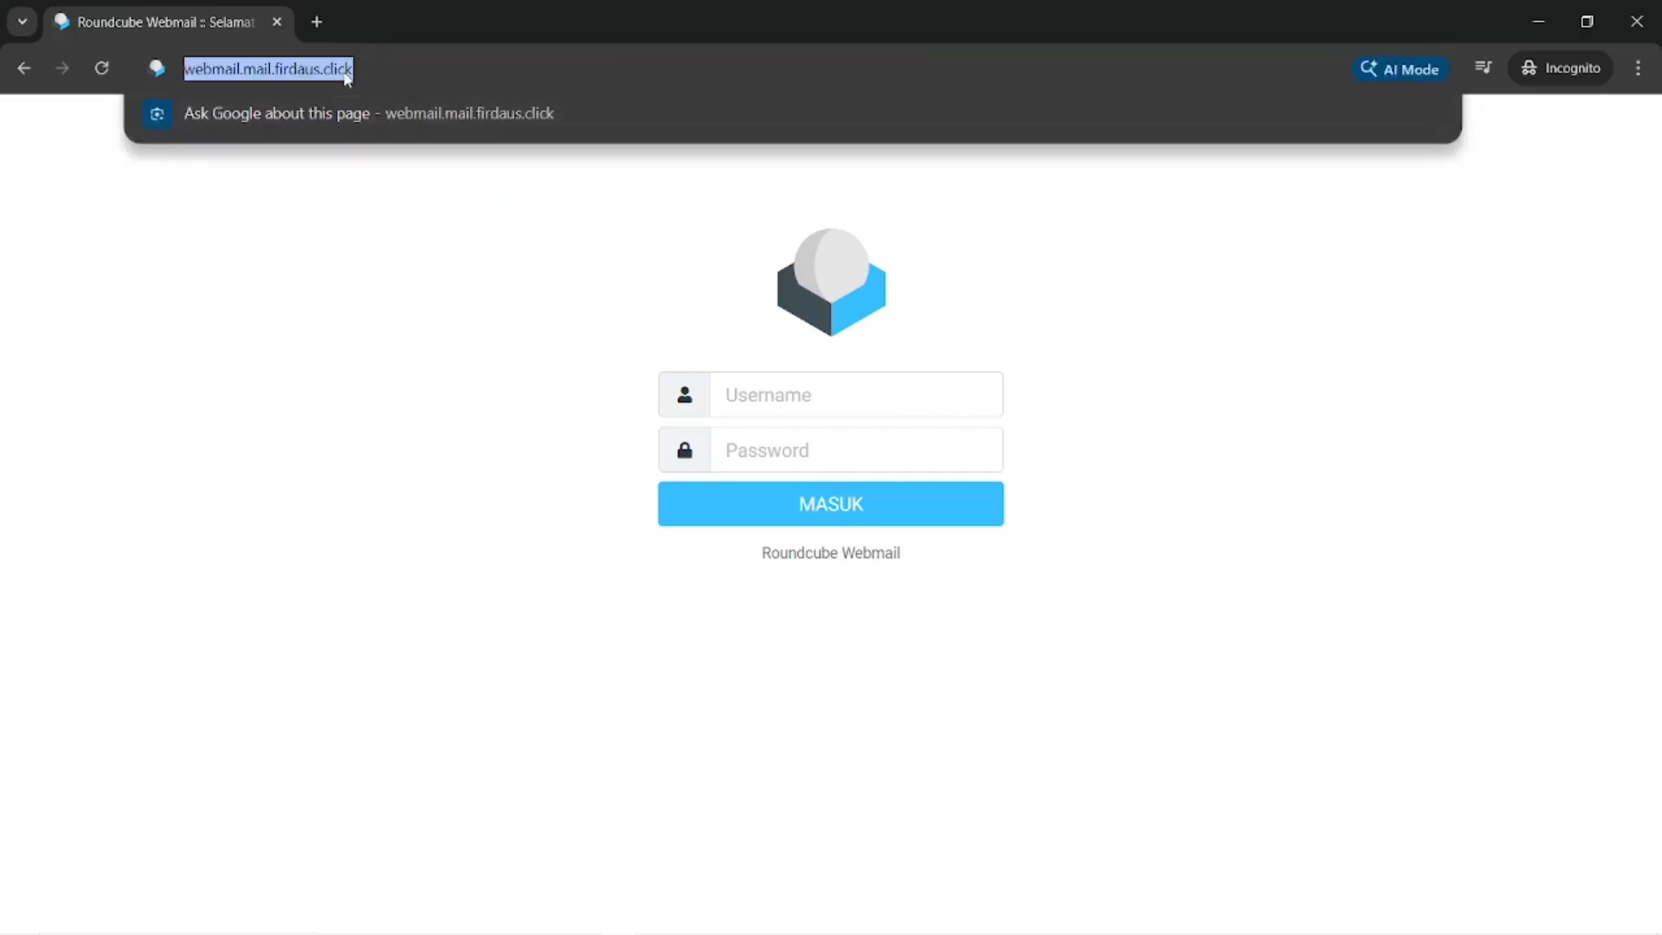
click(437, 250)
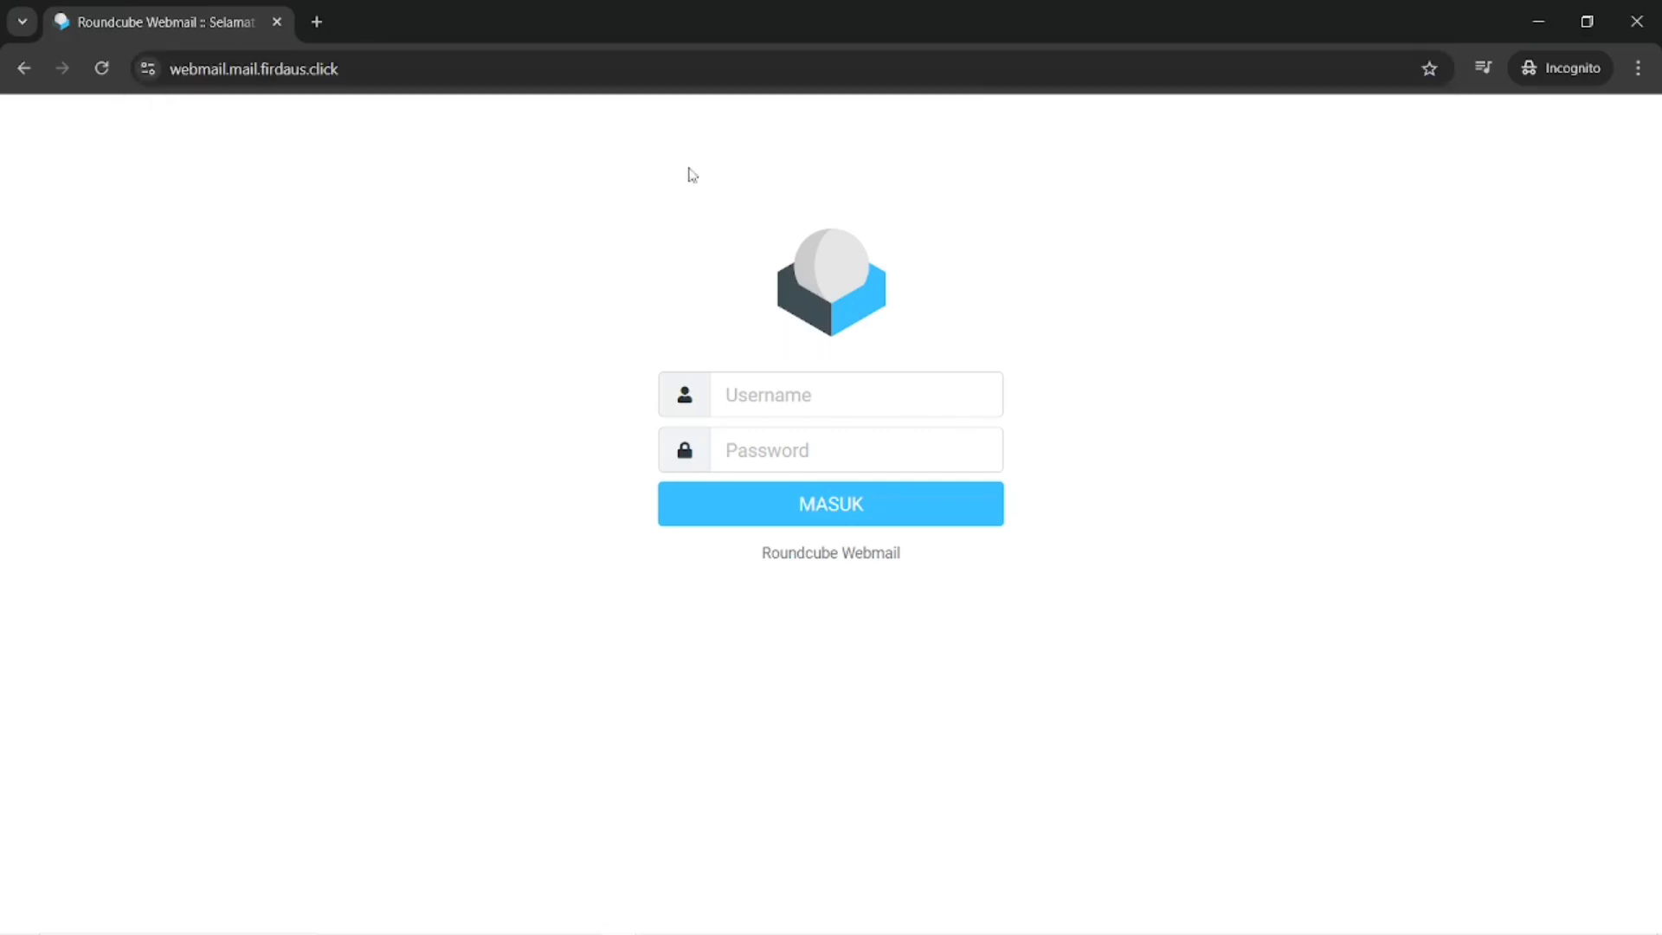
click(1647, 34)
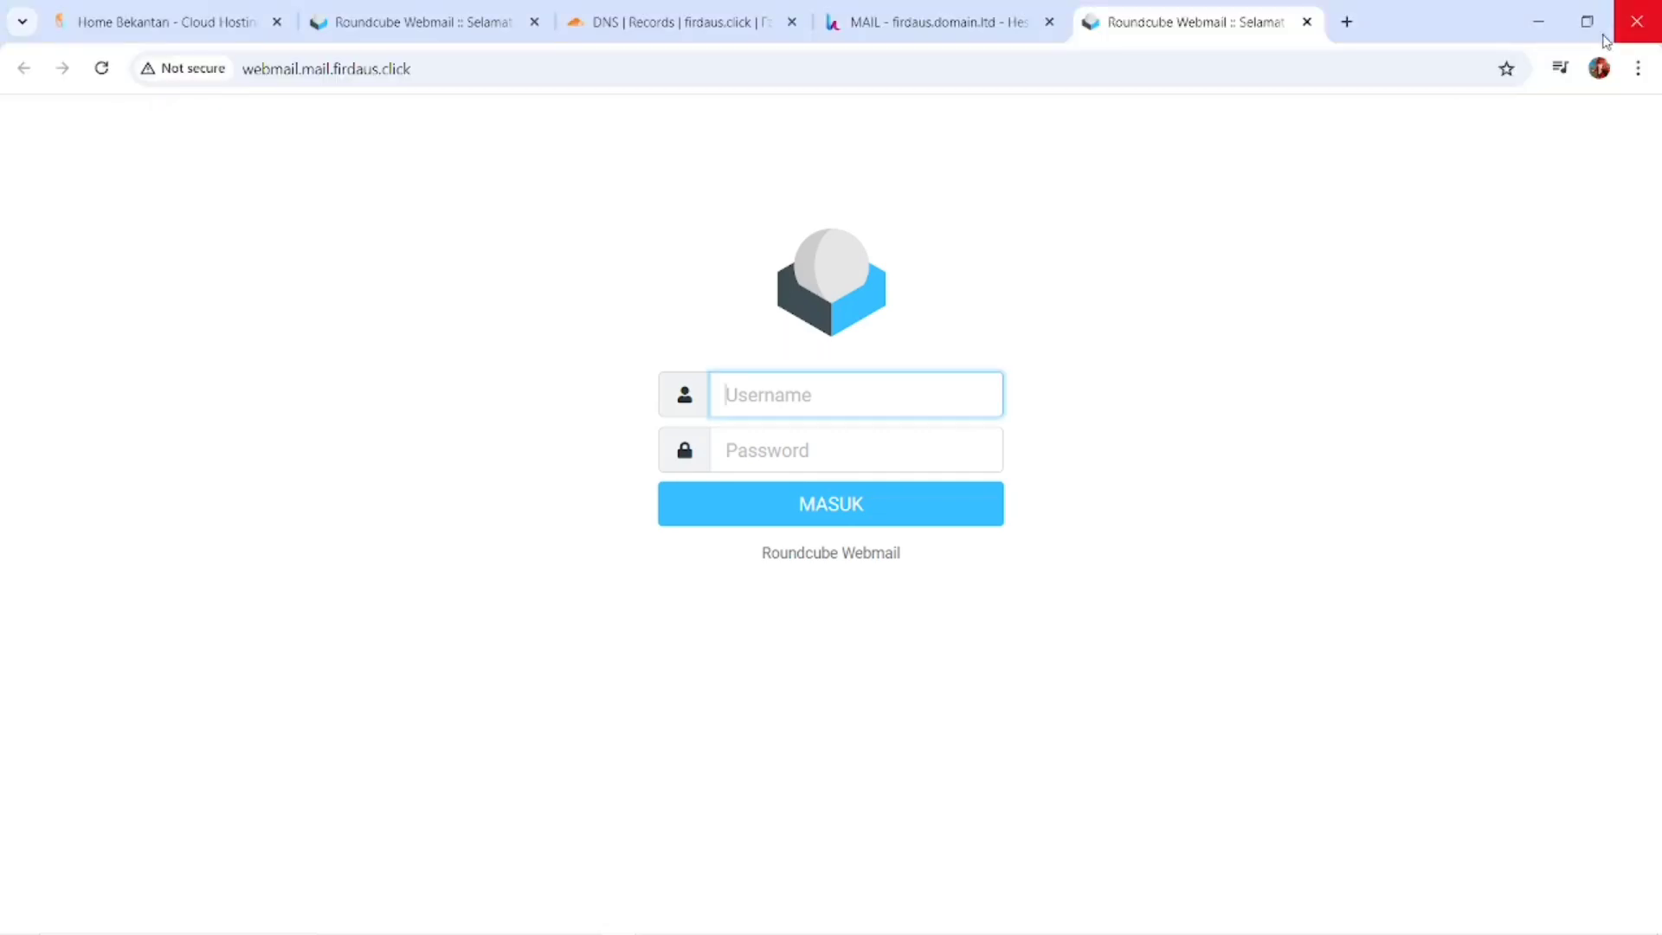
Step: Switch to Hestia and try to add a mail account to mail.firdaus.click
click(957, 20)
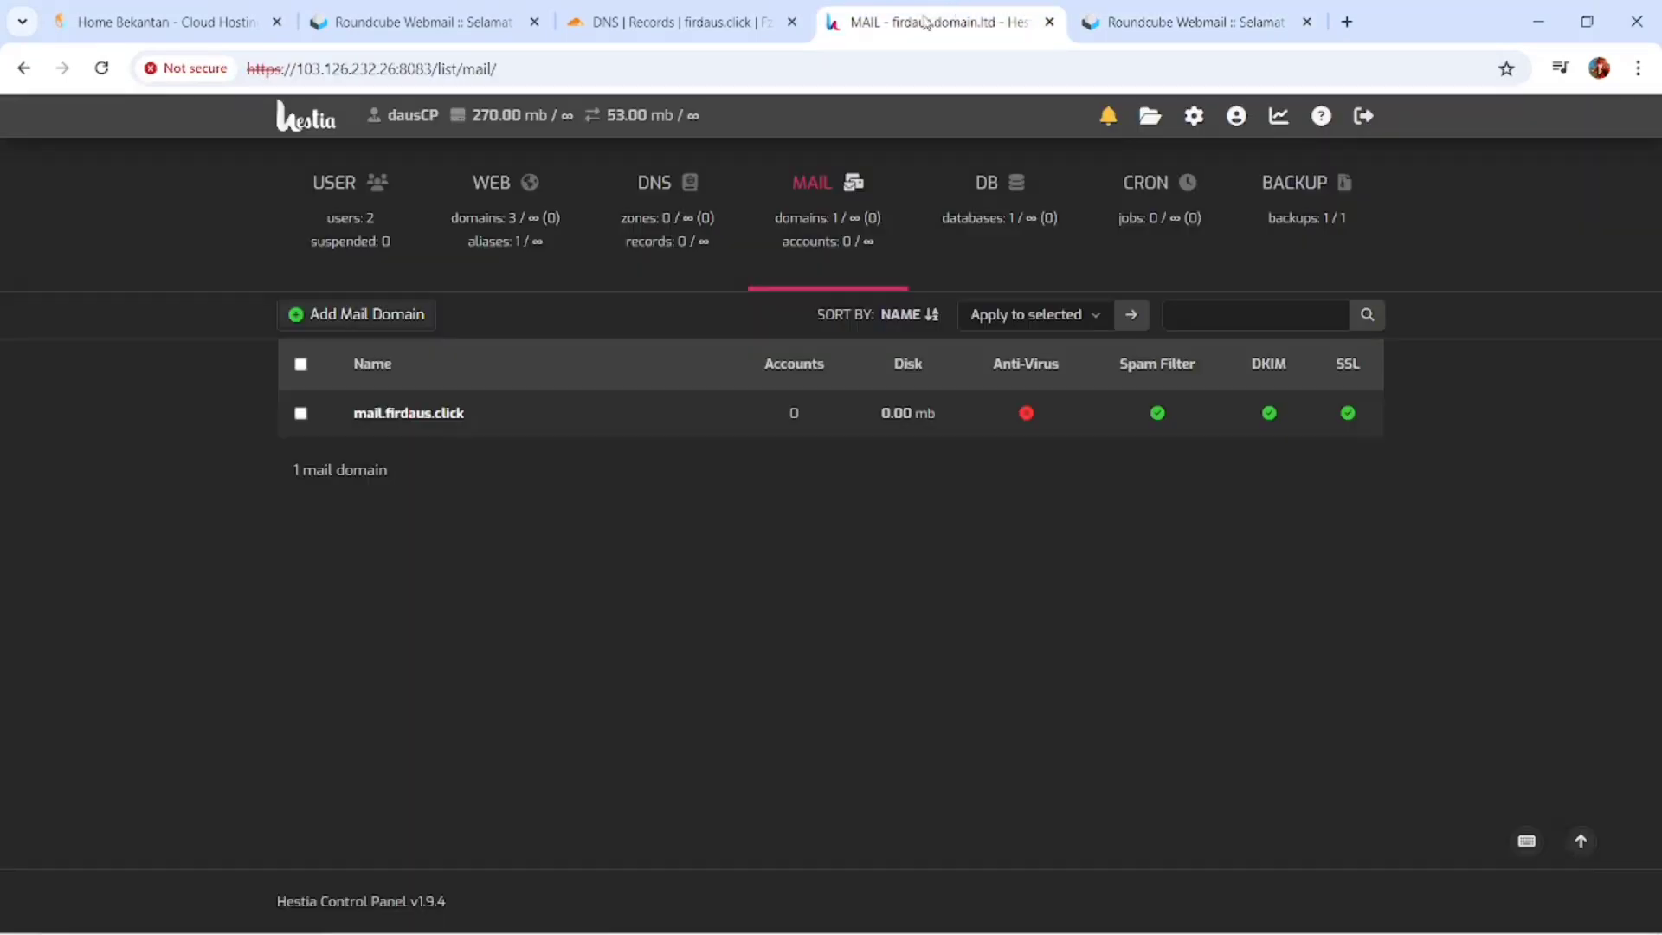
mouse_move(483, 431)
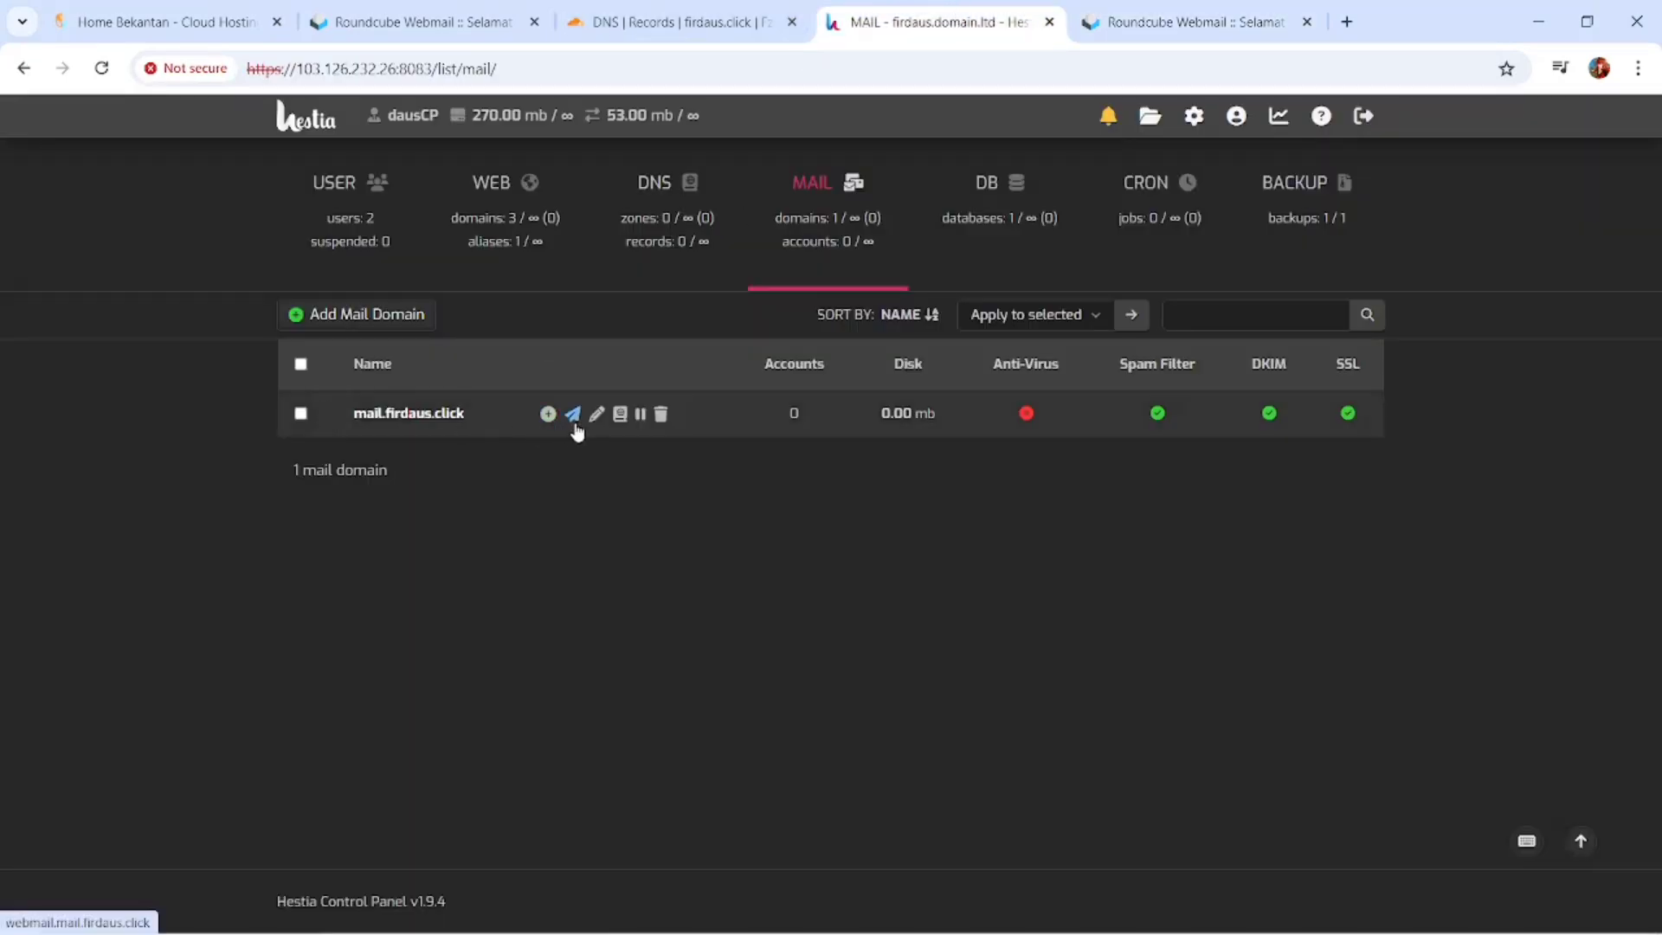
click(548, 416)
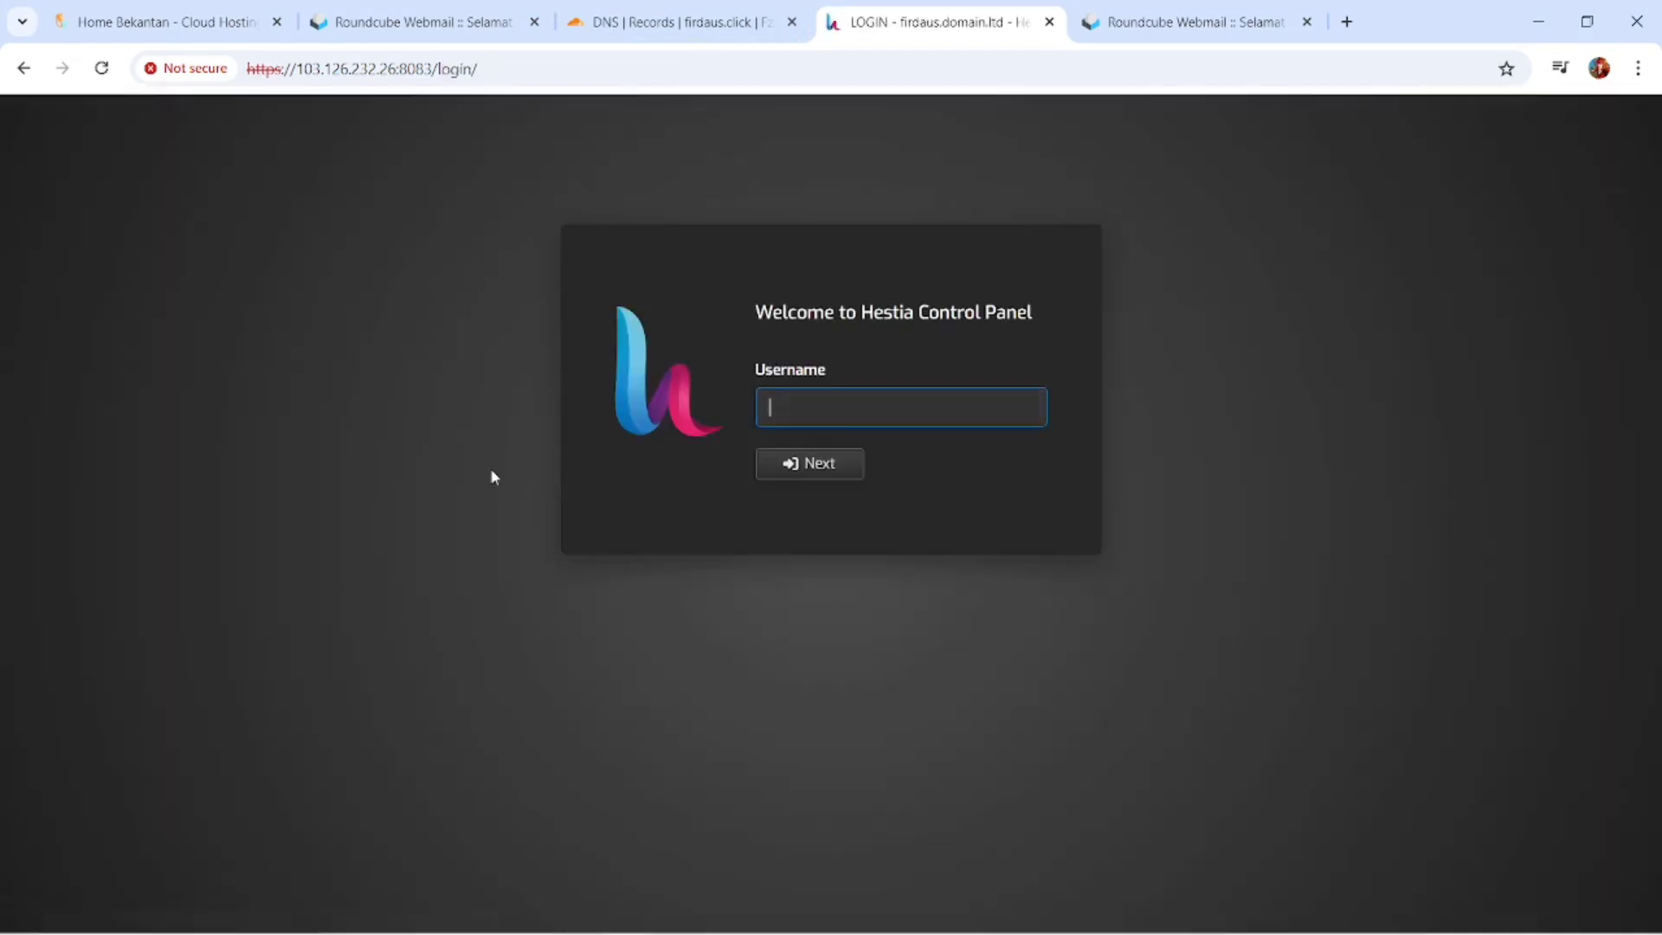
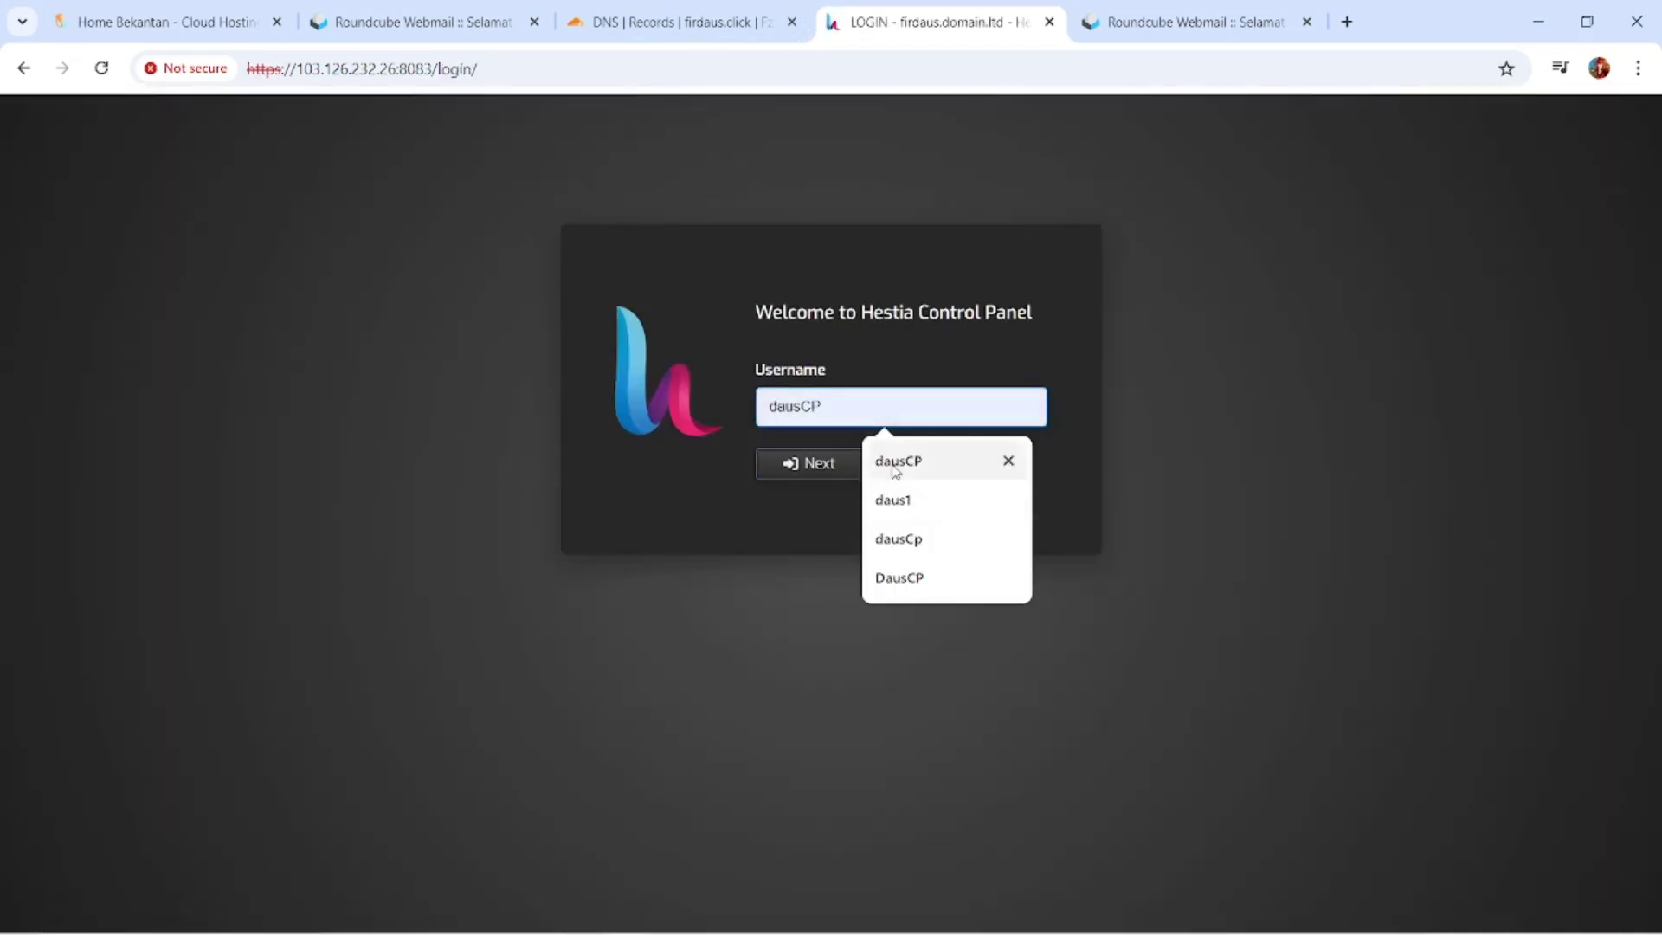
Step: Sign back in to Hestia with the administrator account's username and password
click(892, 465)
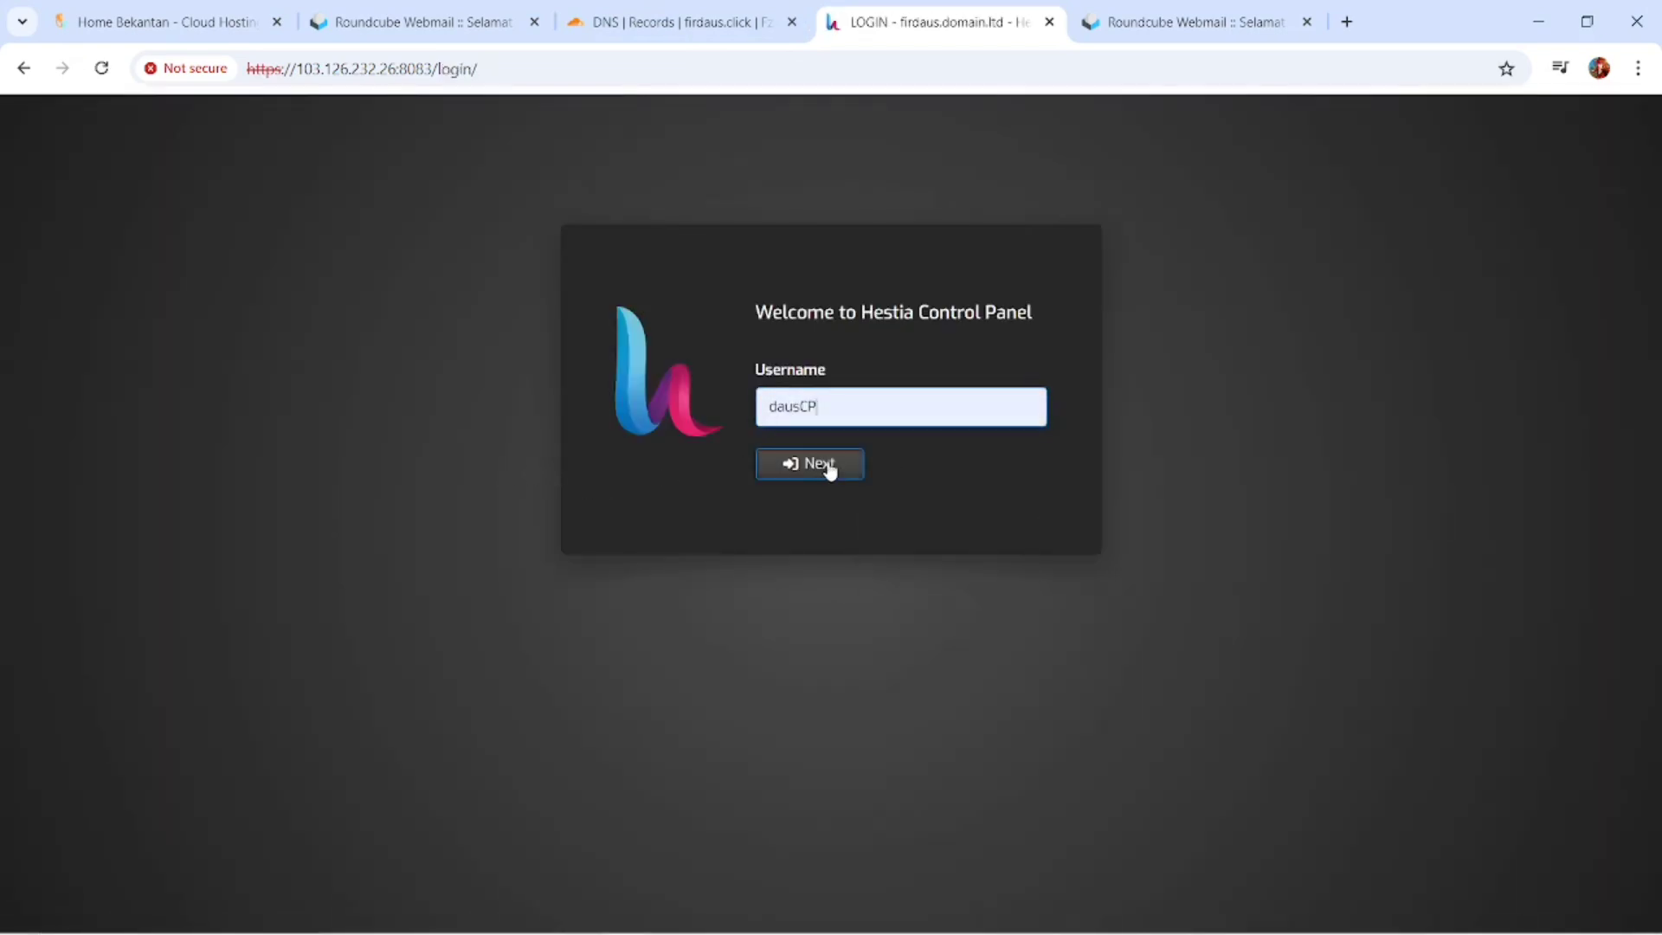
click(809, 464)
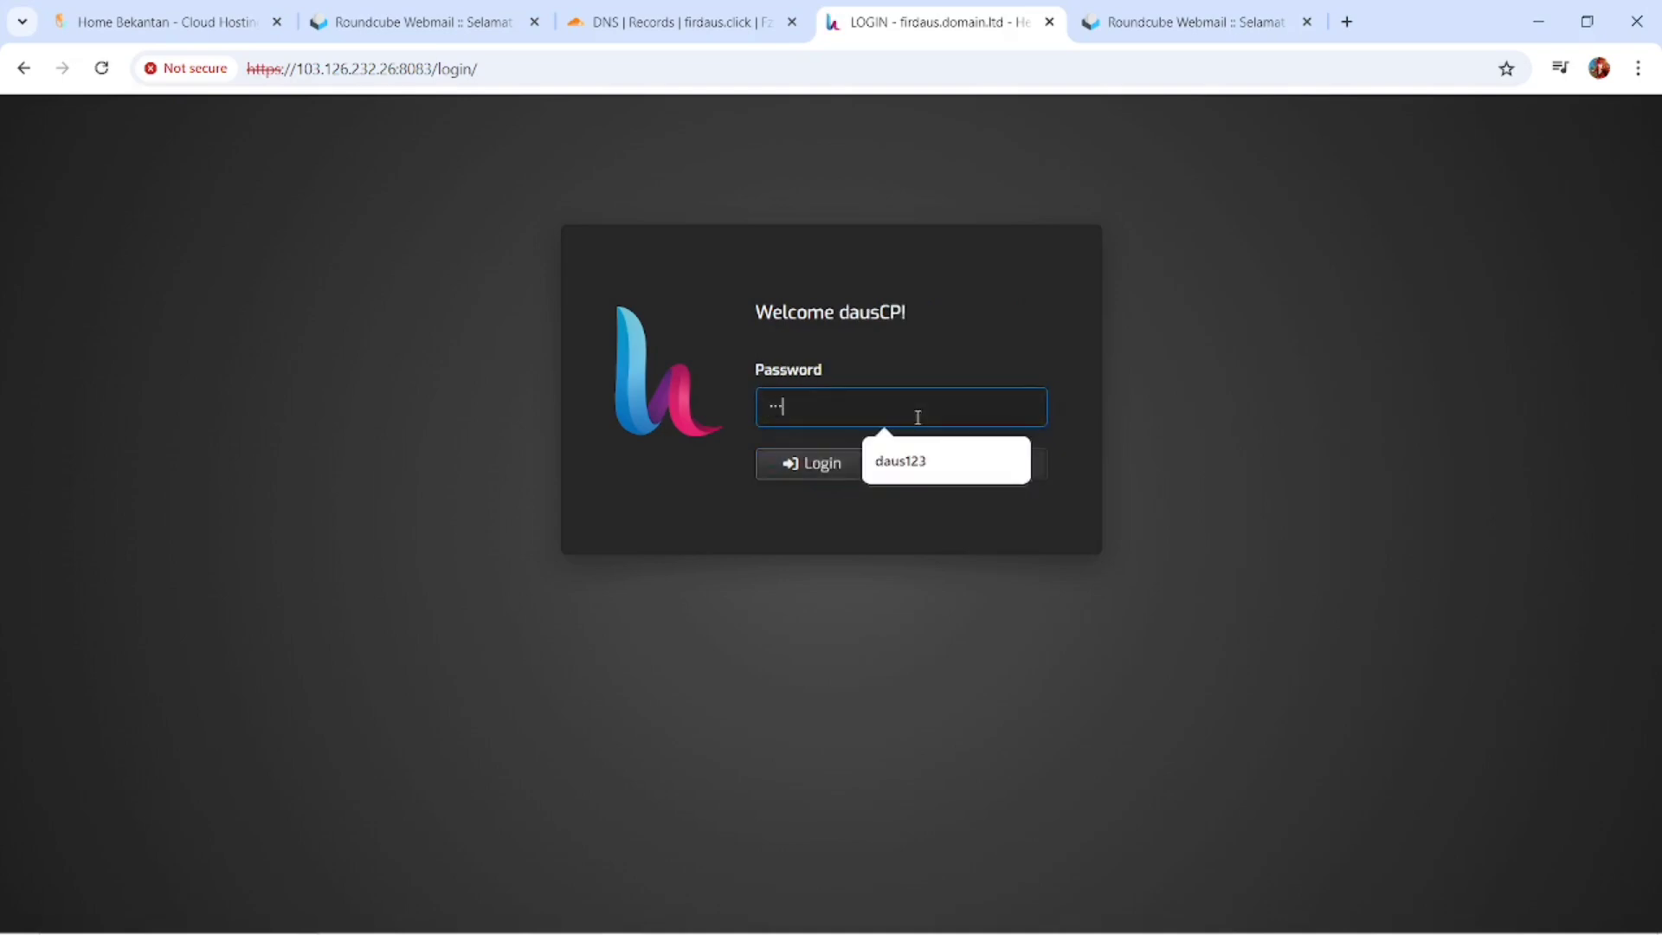
key(Return)
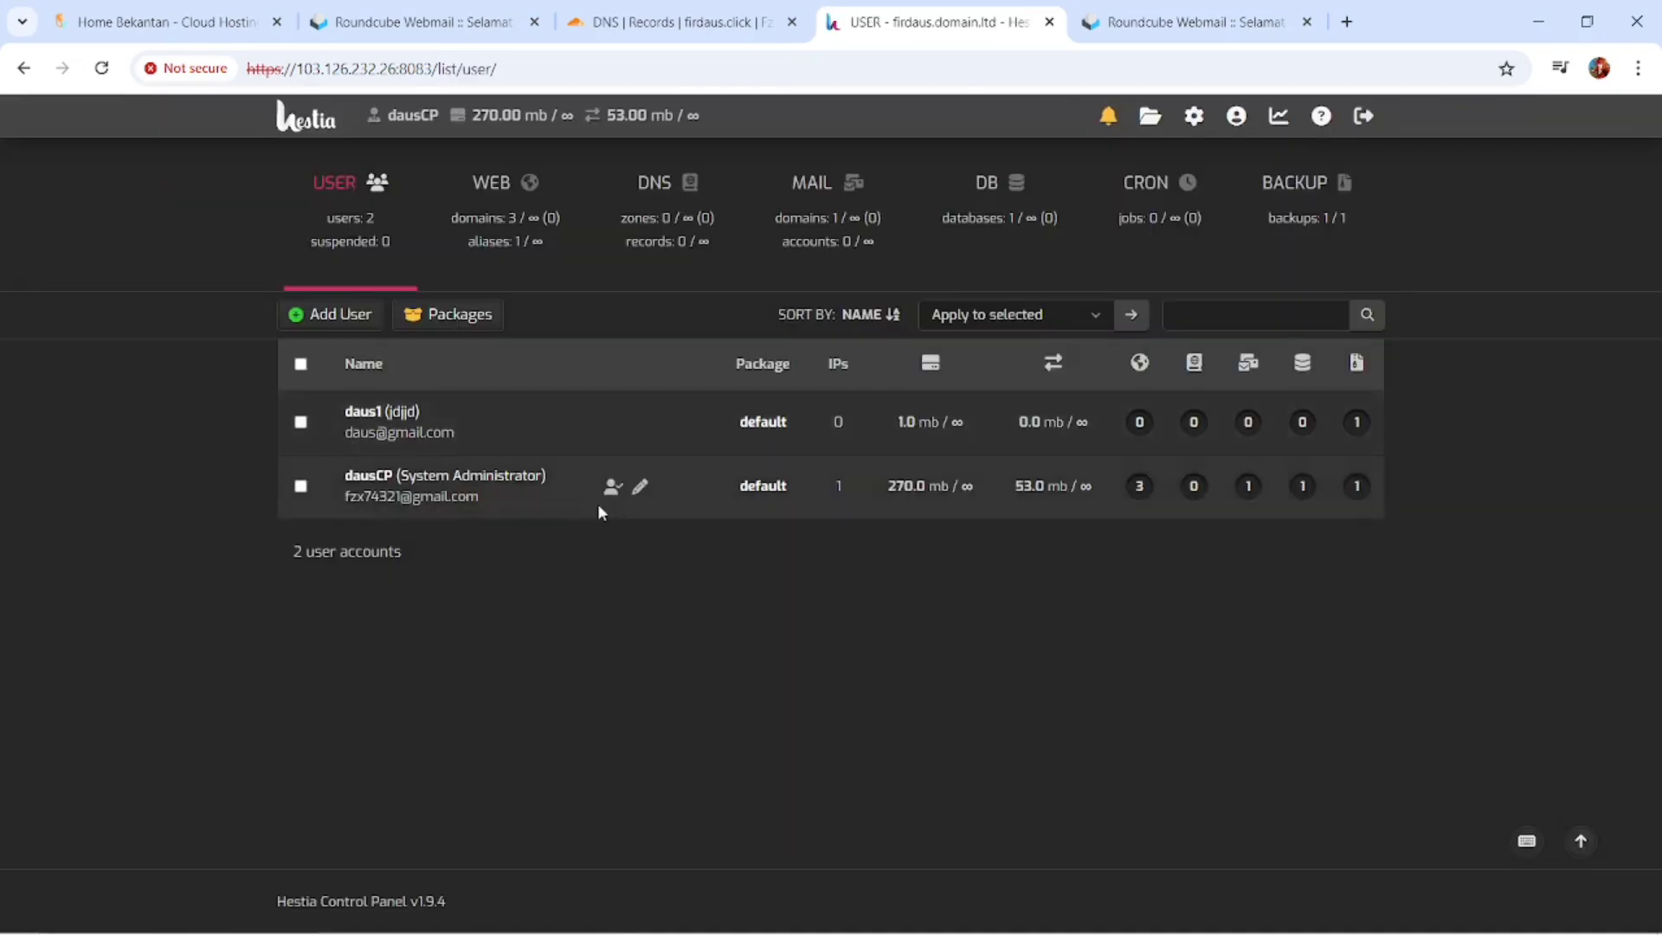
Step: Start a new mail account named admin for the mail domain mail.firdaus.click and enter its account password
click(868, 208)
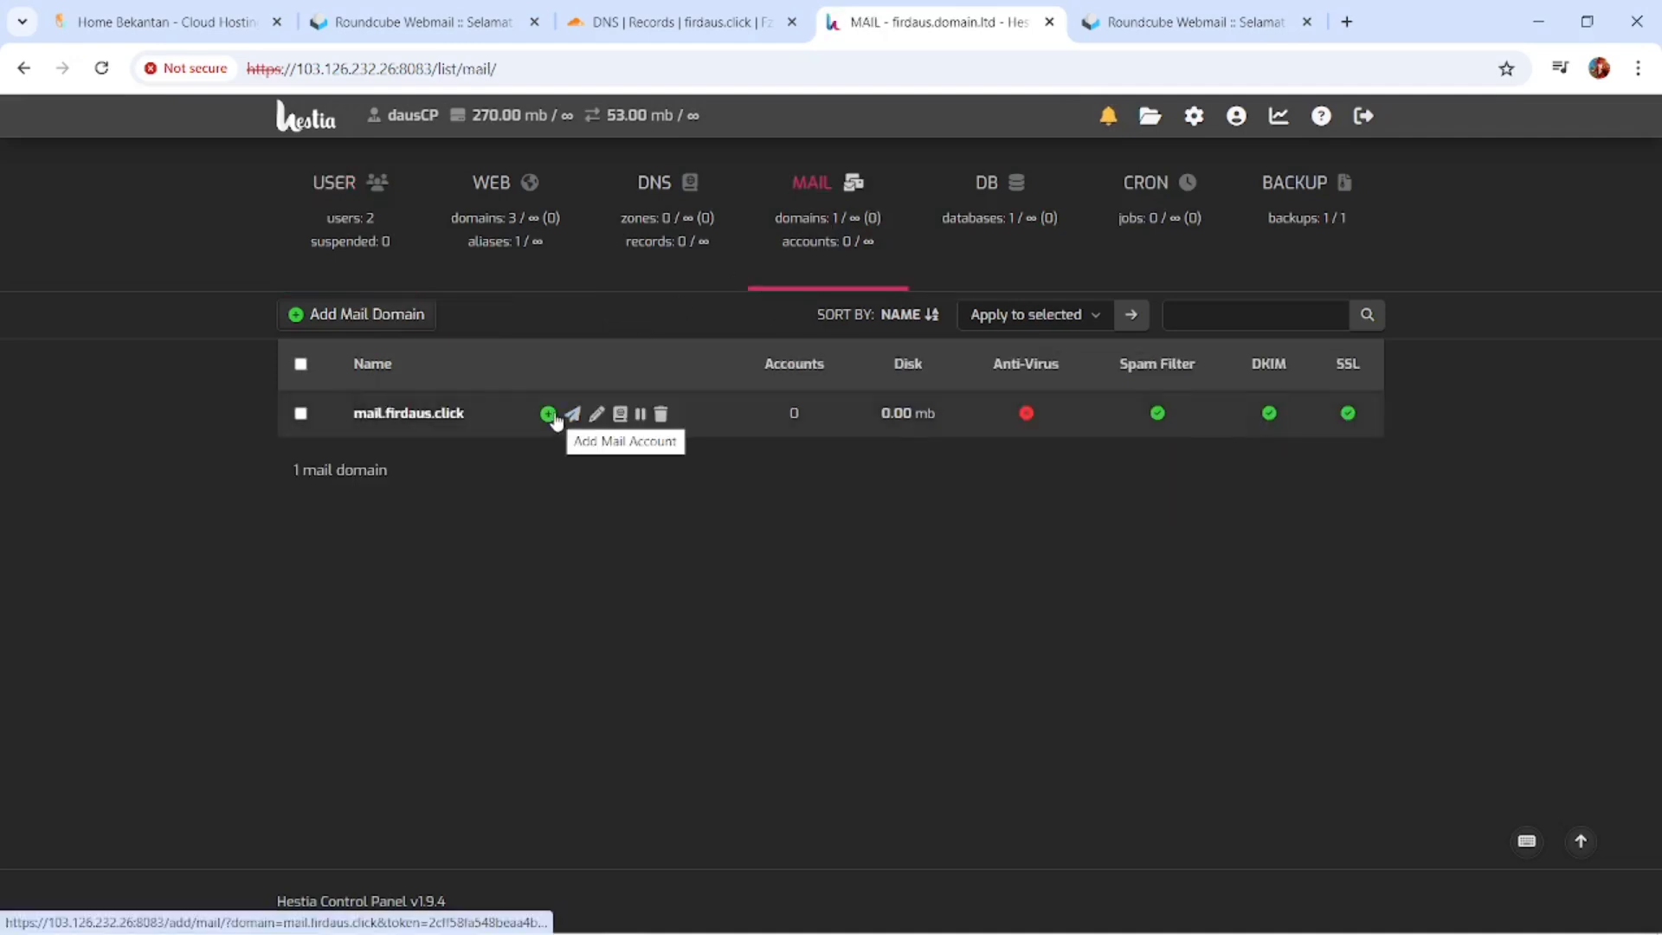
click(549, 415)
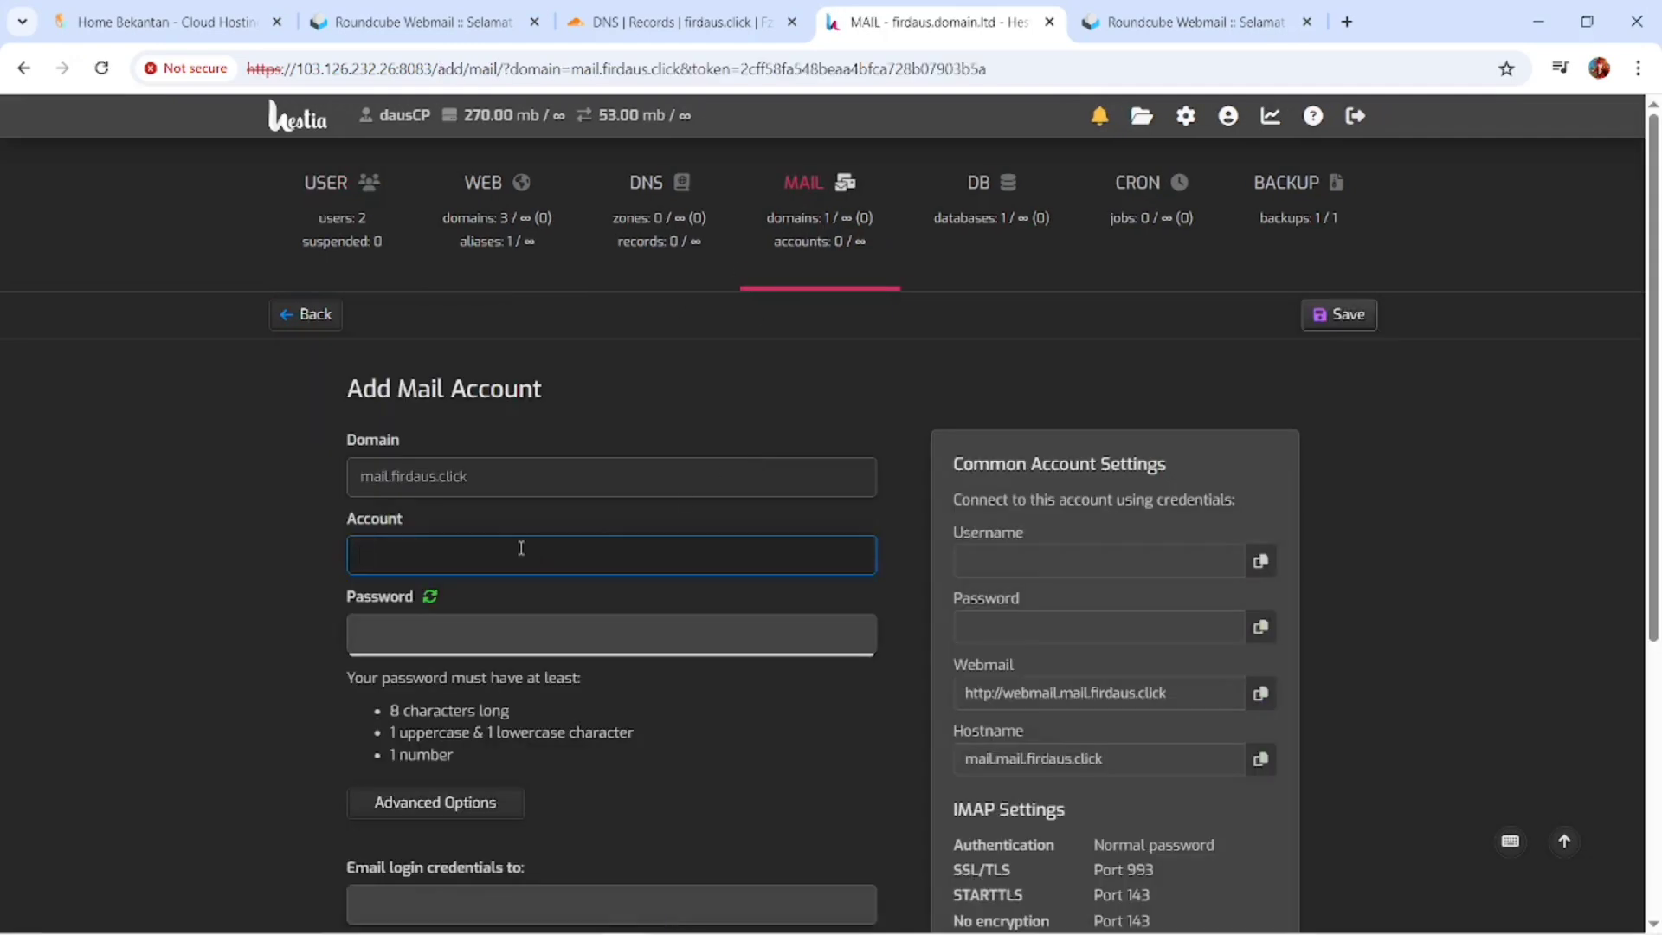
click(521, 548)
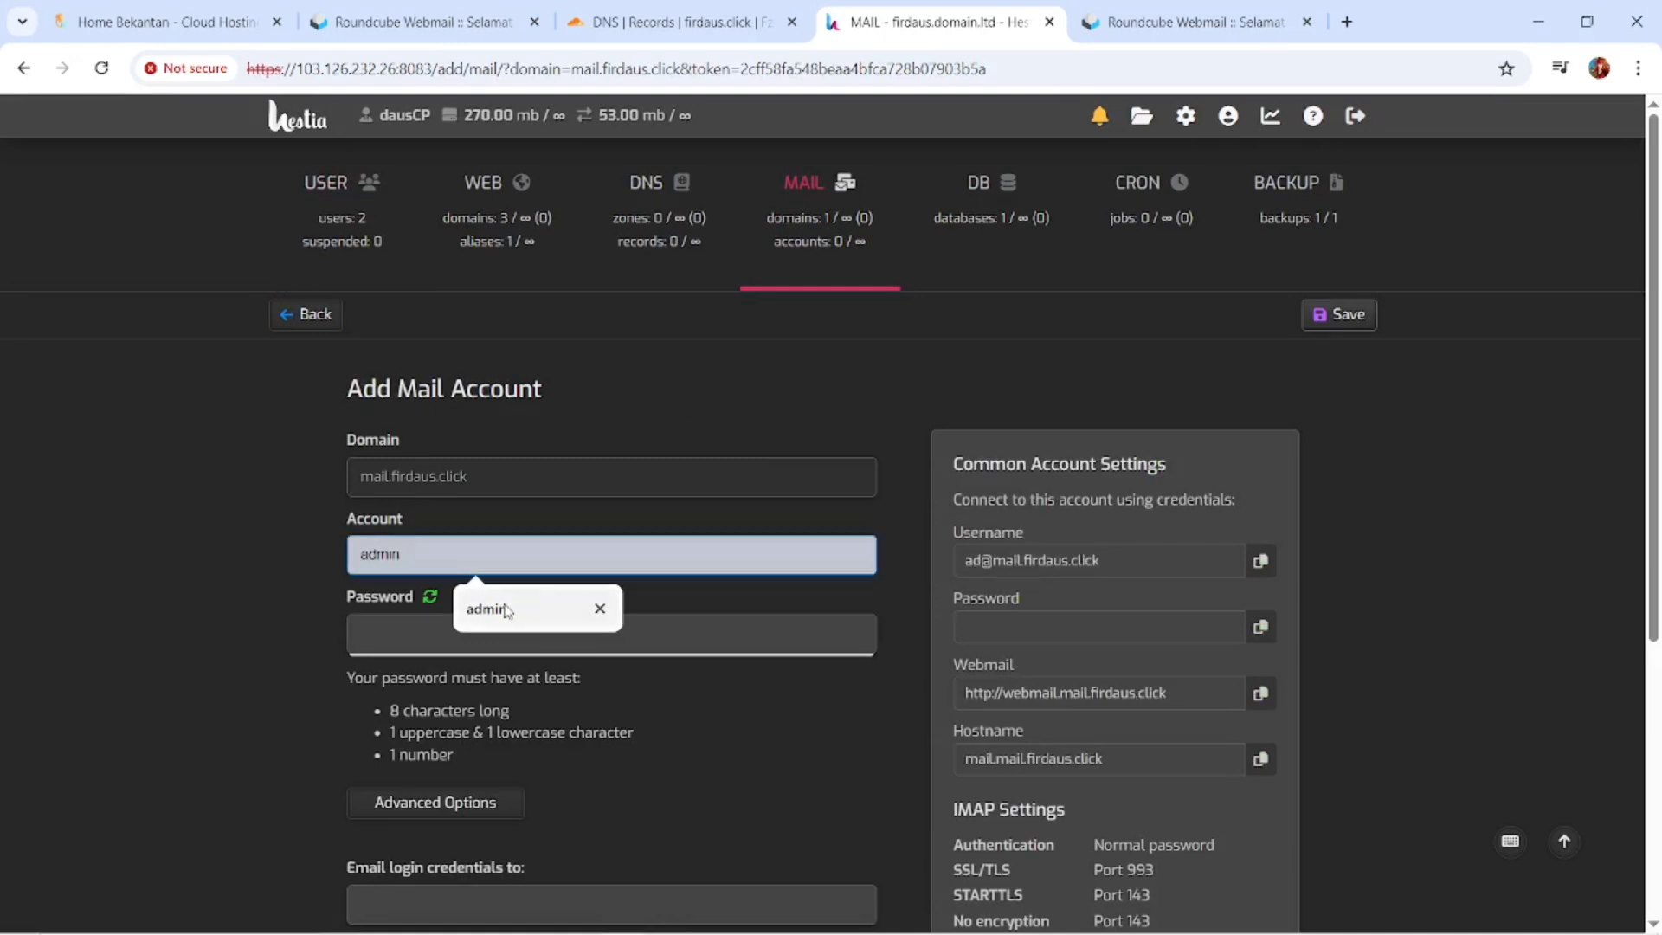
click(512, 608)
click(491, 645)
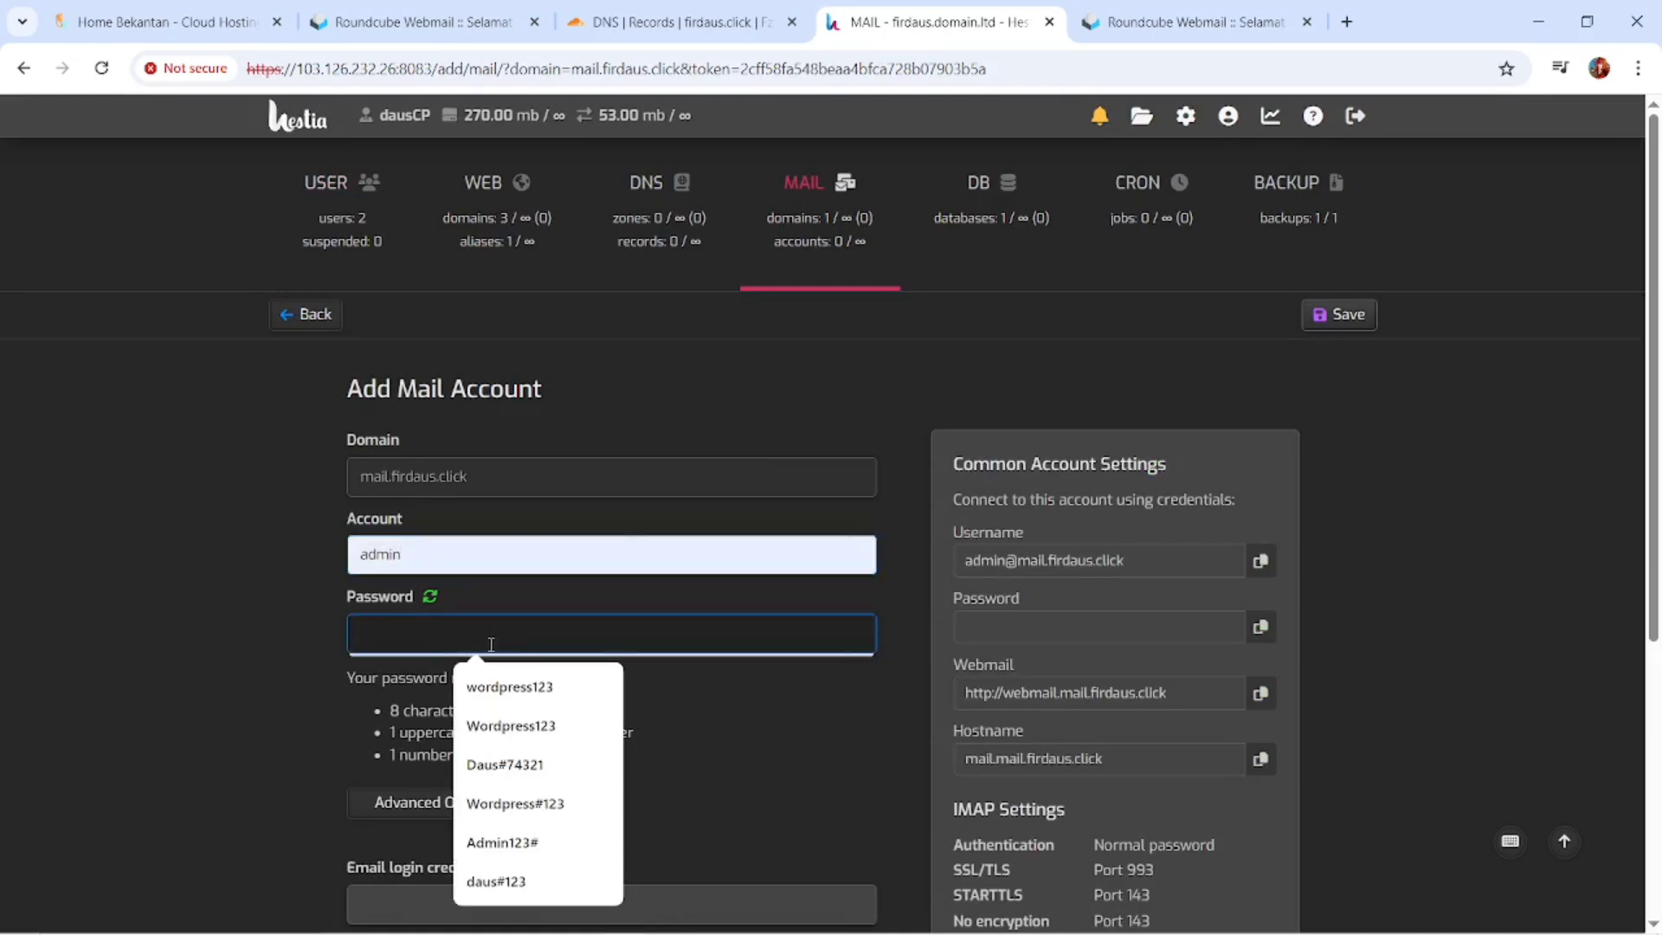
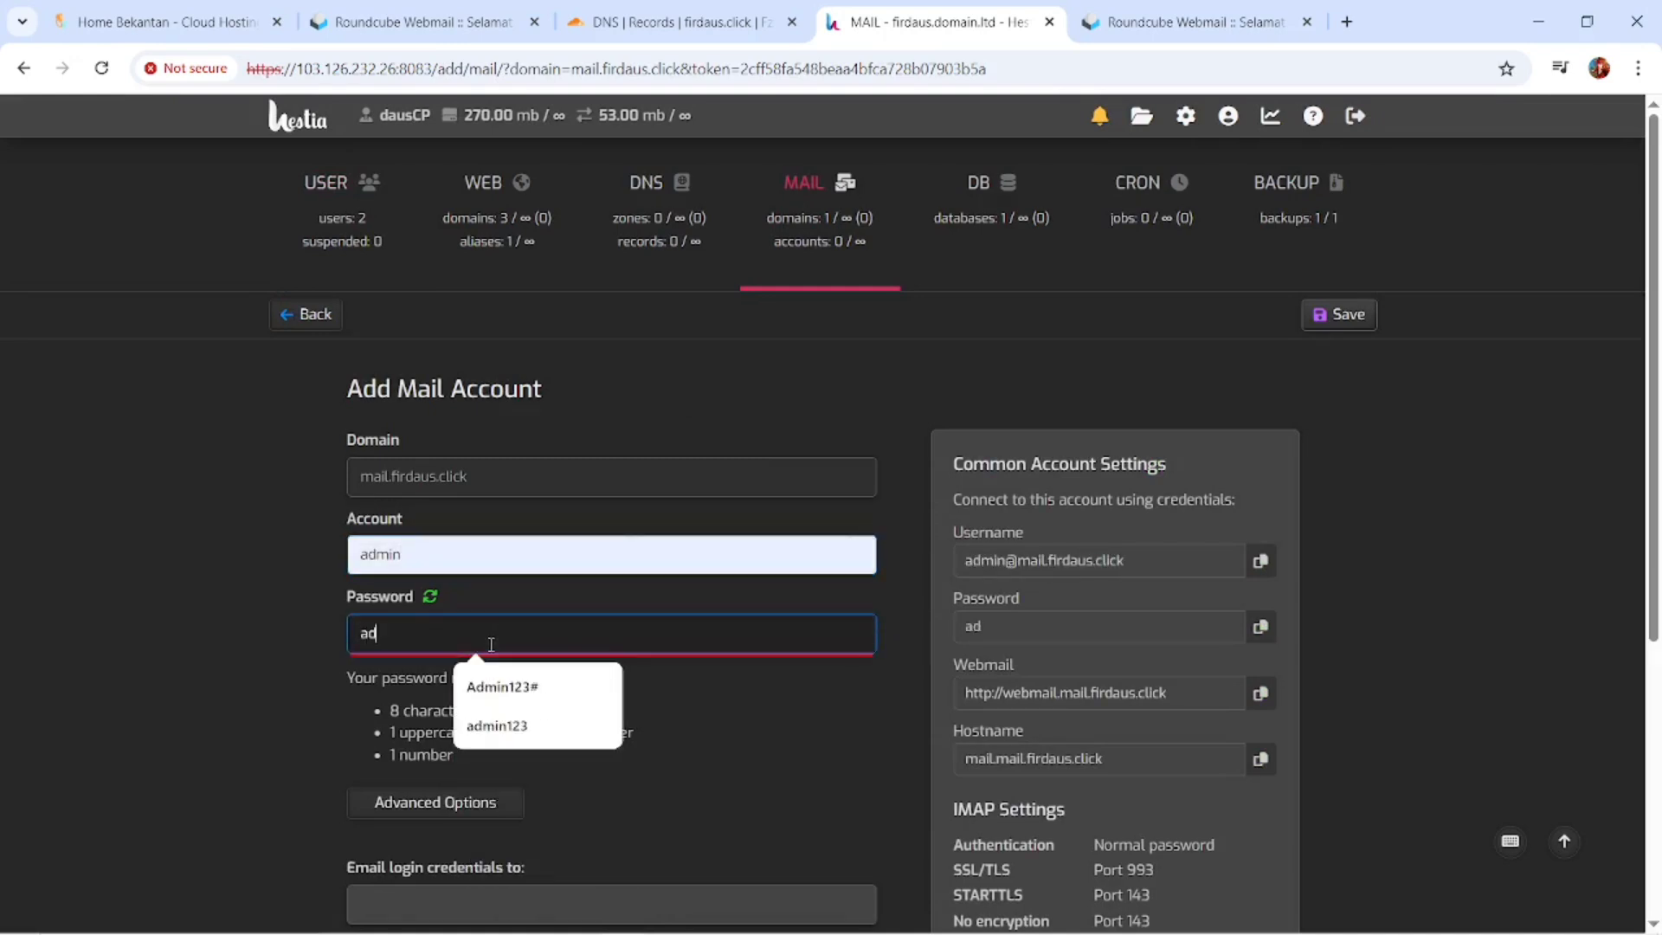
click(535, 698)
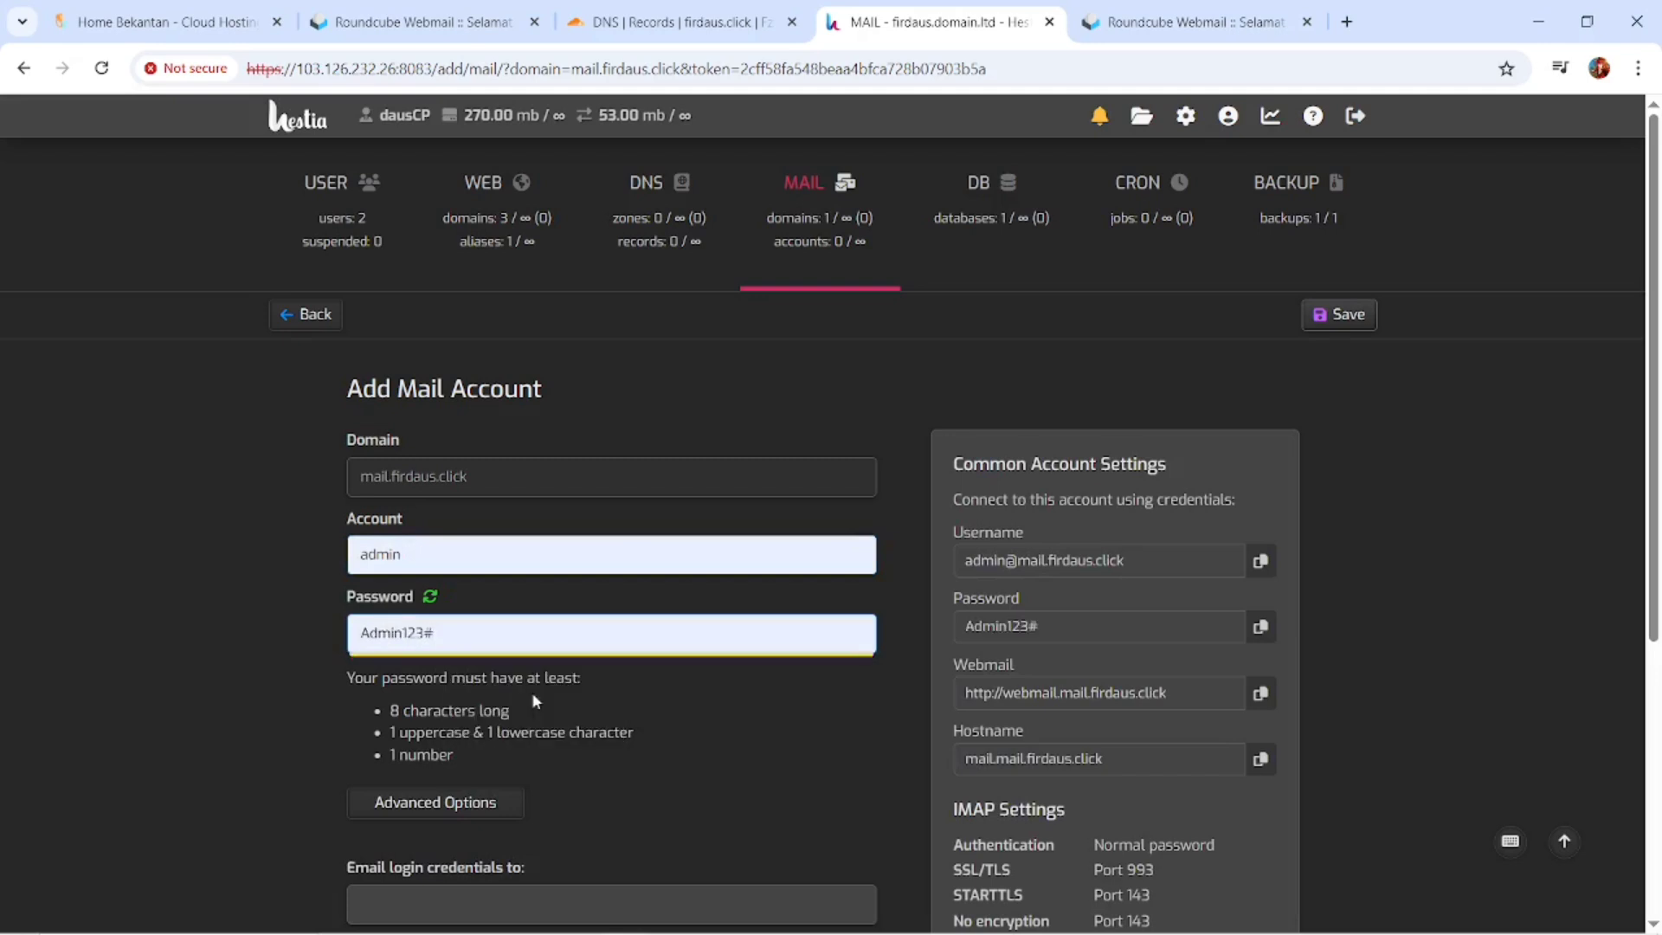
Step: Review the username in the common account settings and save the new mail account
scroll(531, 693, down, 2)
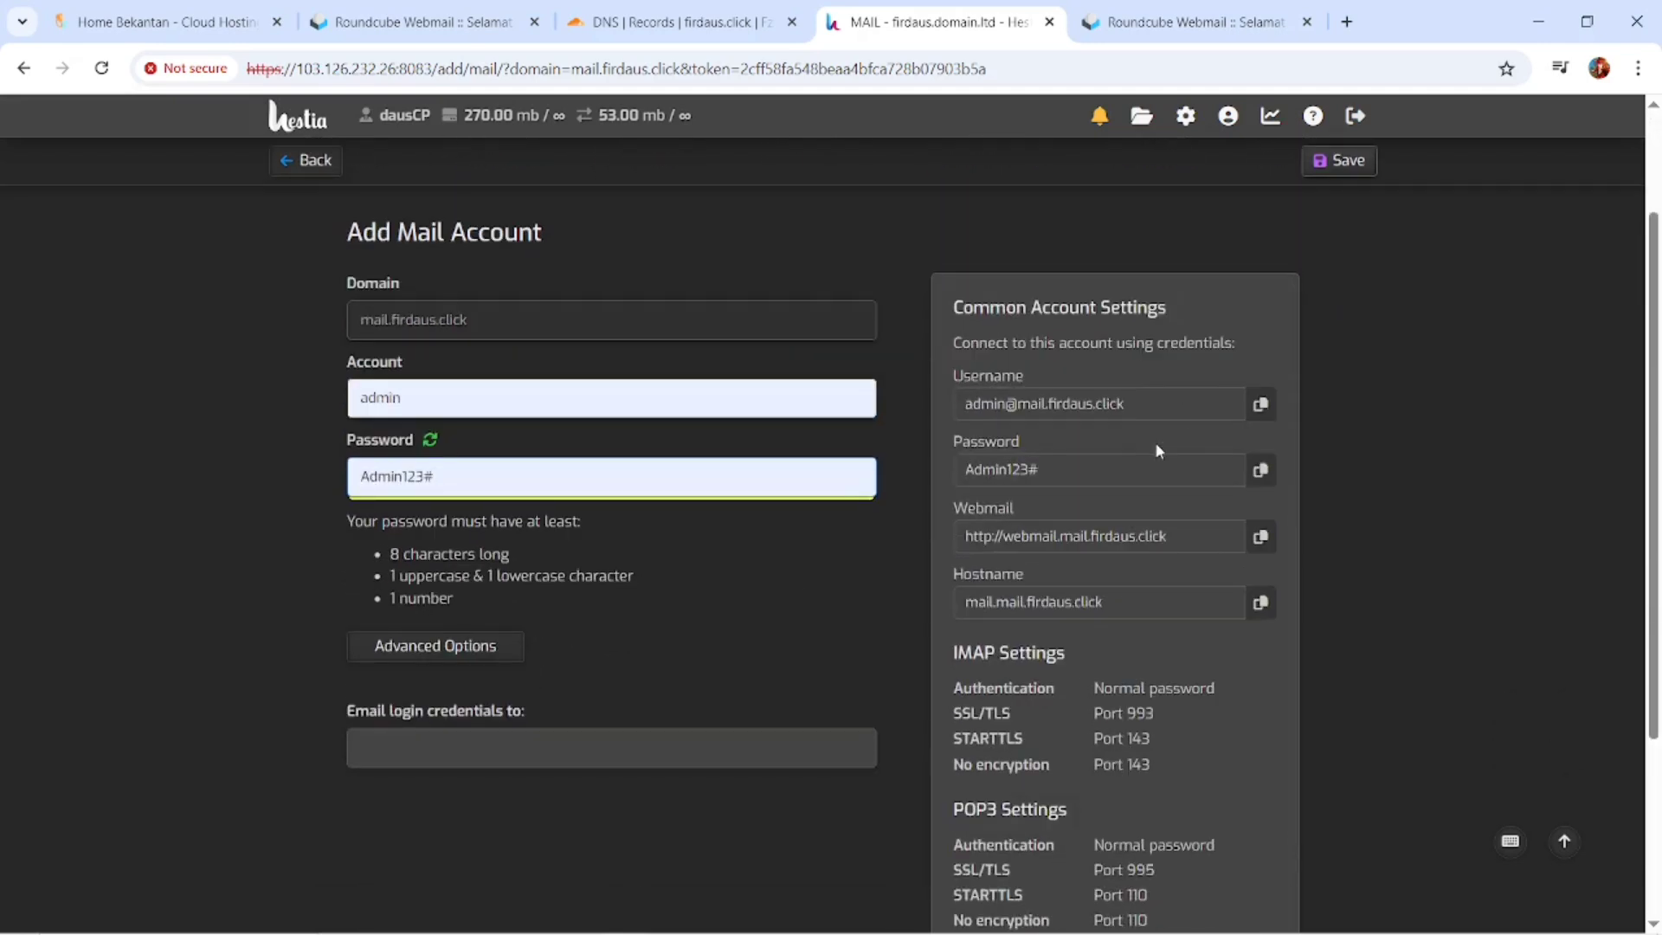
drag(1174, 407, 948, 405)
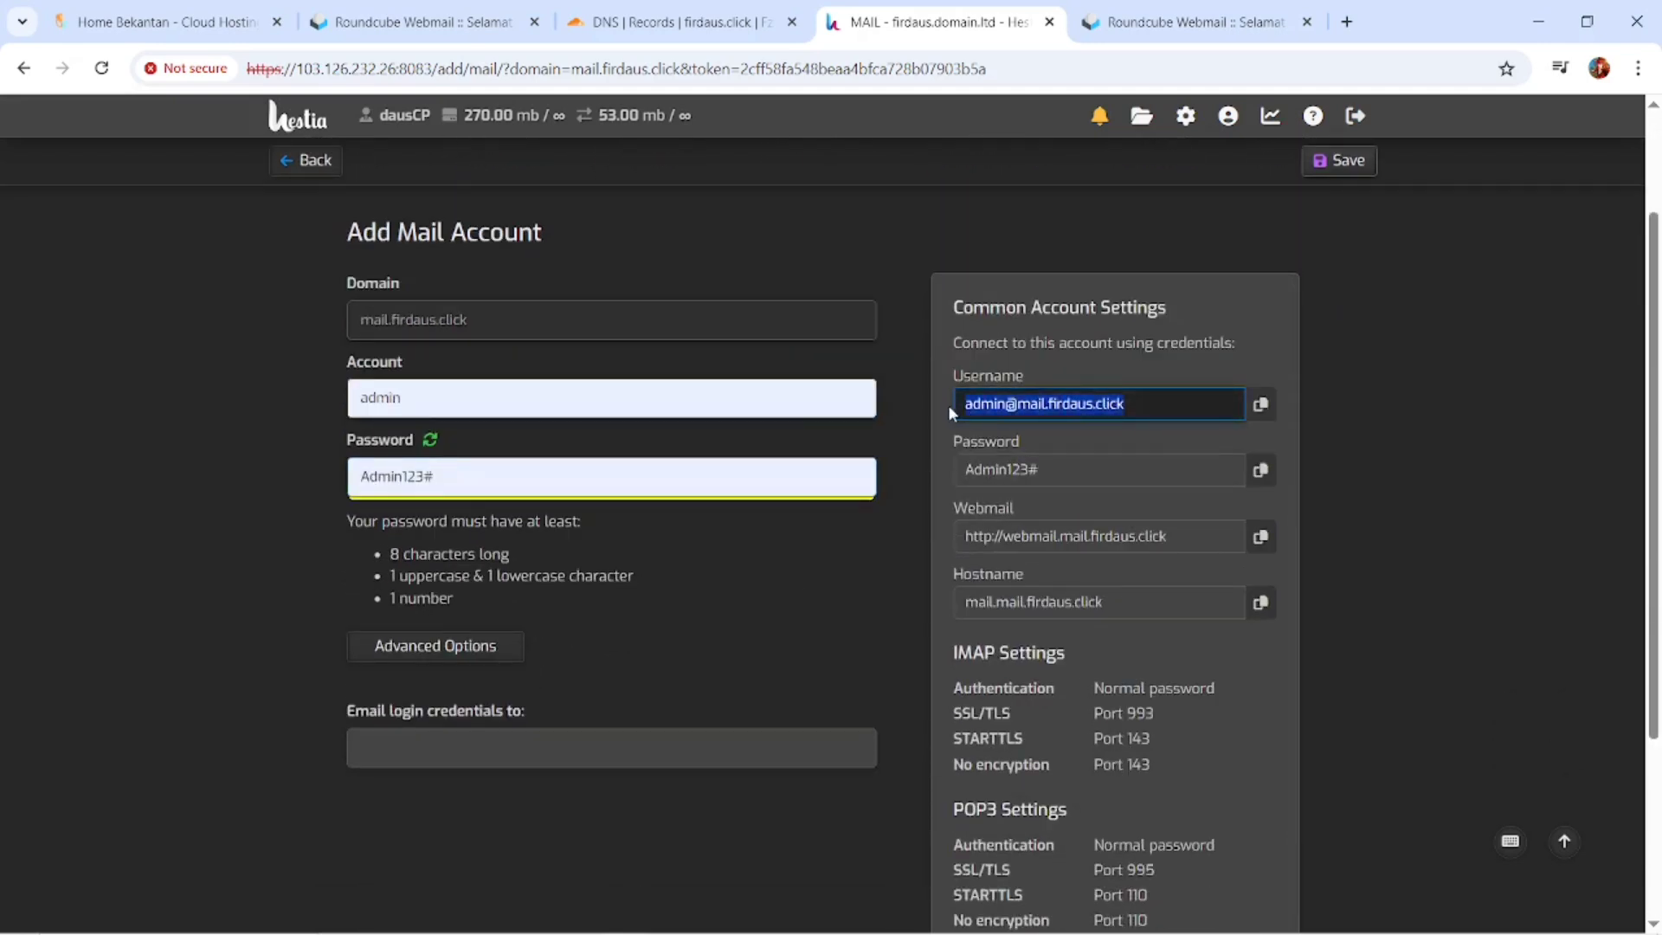
click(798, 568)
scroll(798, 568, up, 2)
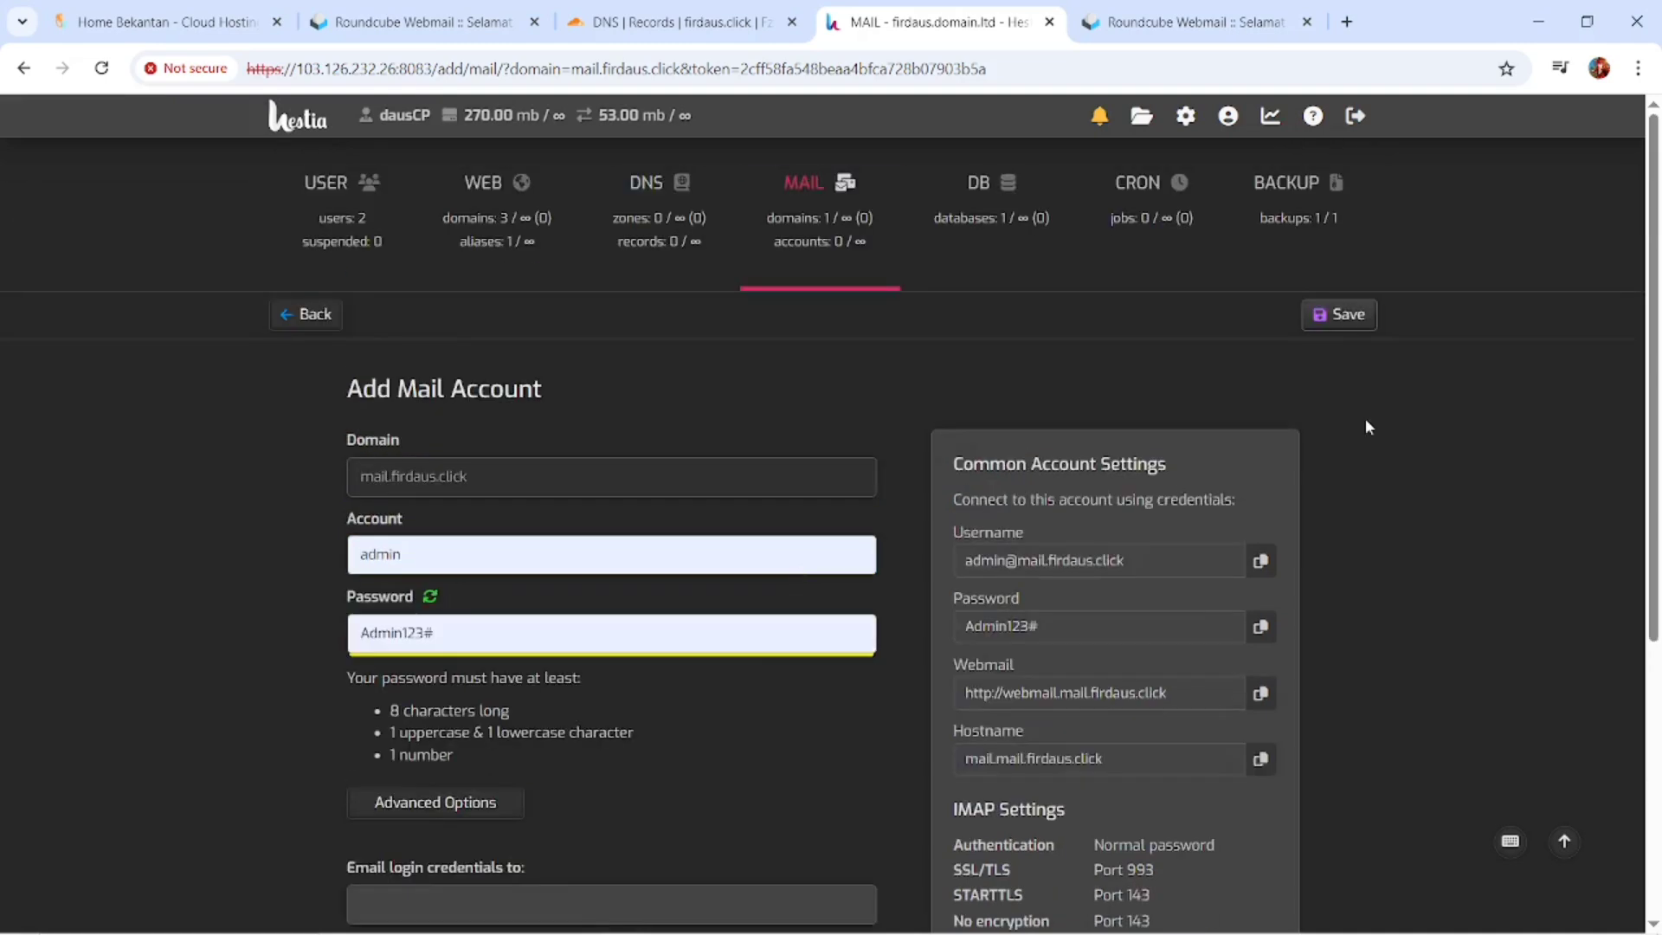
click(1348, 317)
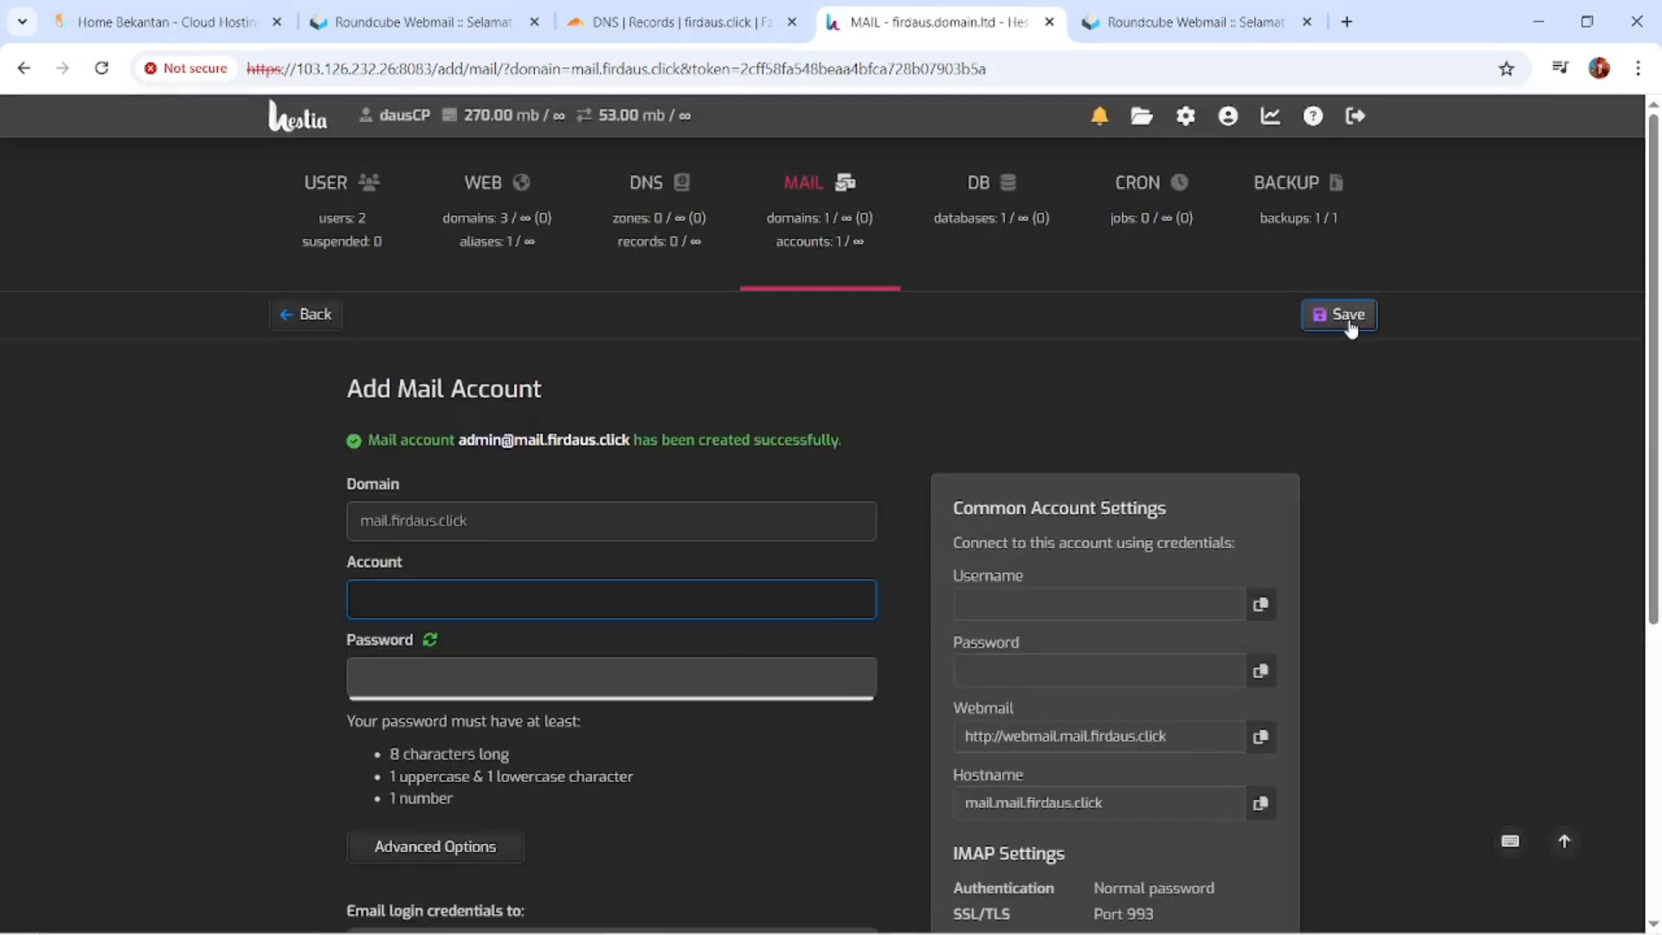
Step: Switch to Roundcube webmail and enter the admin account's full mail address as the username, checking it in Hestia's mail account list
click(1195, 16)
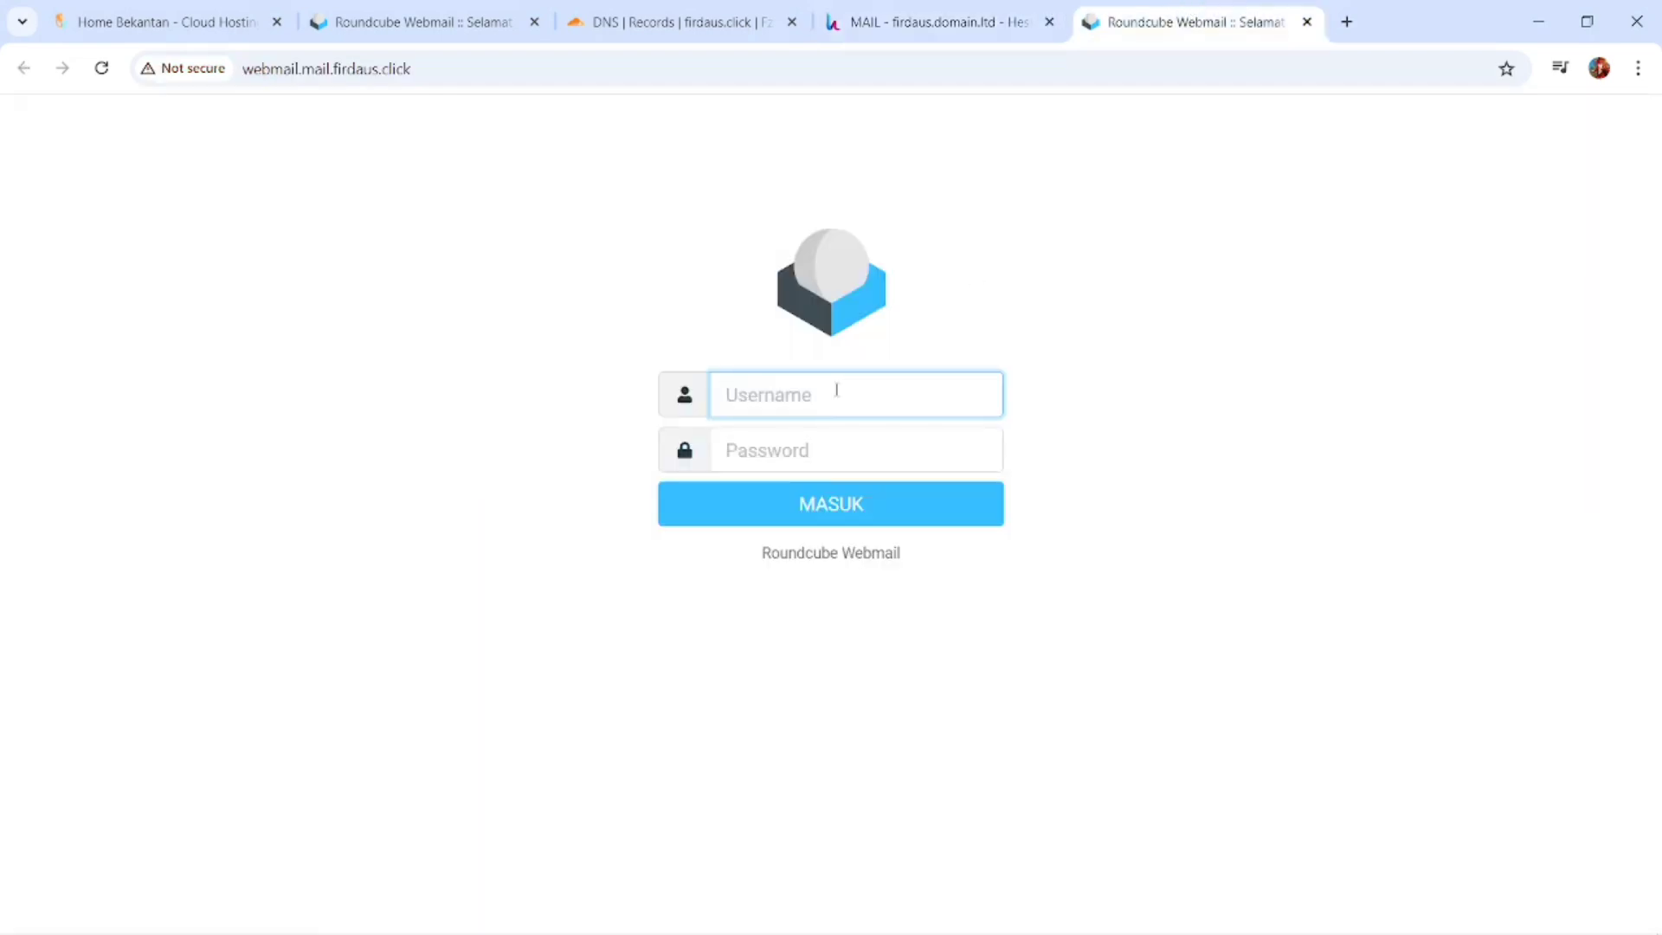
text(admin)
click(974, 15)
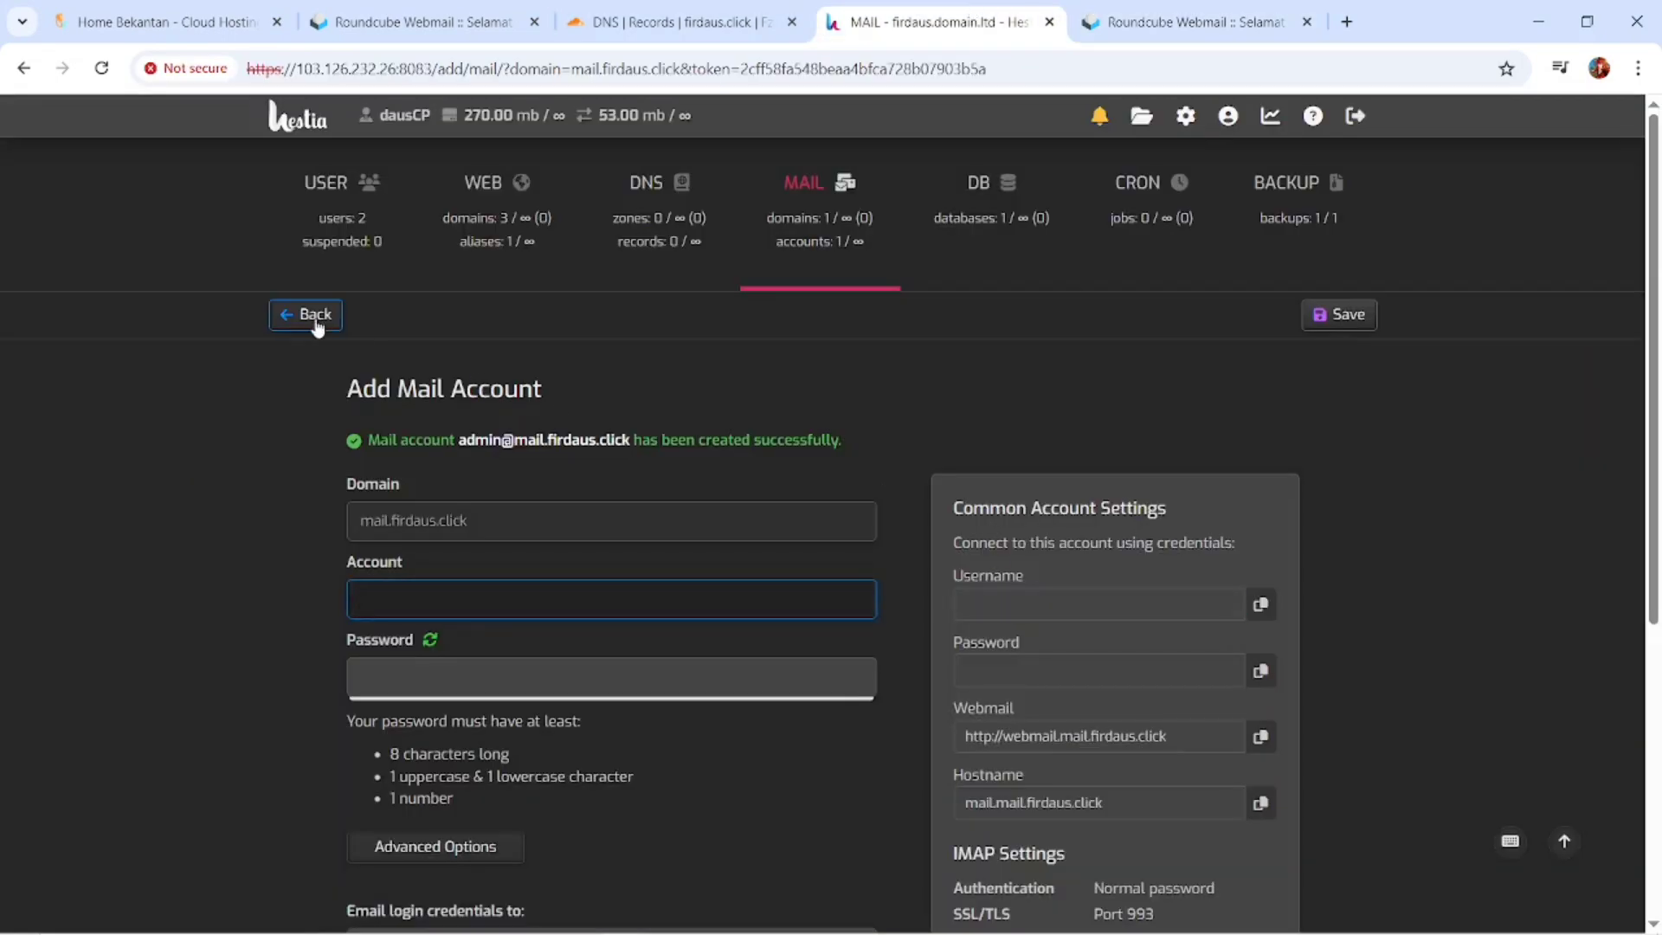
click(571, 442)
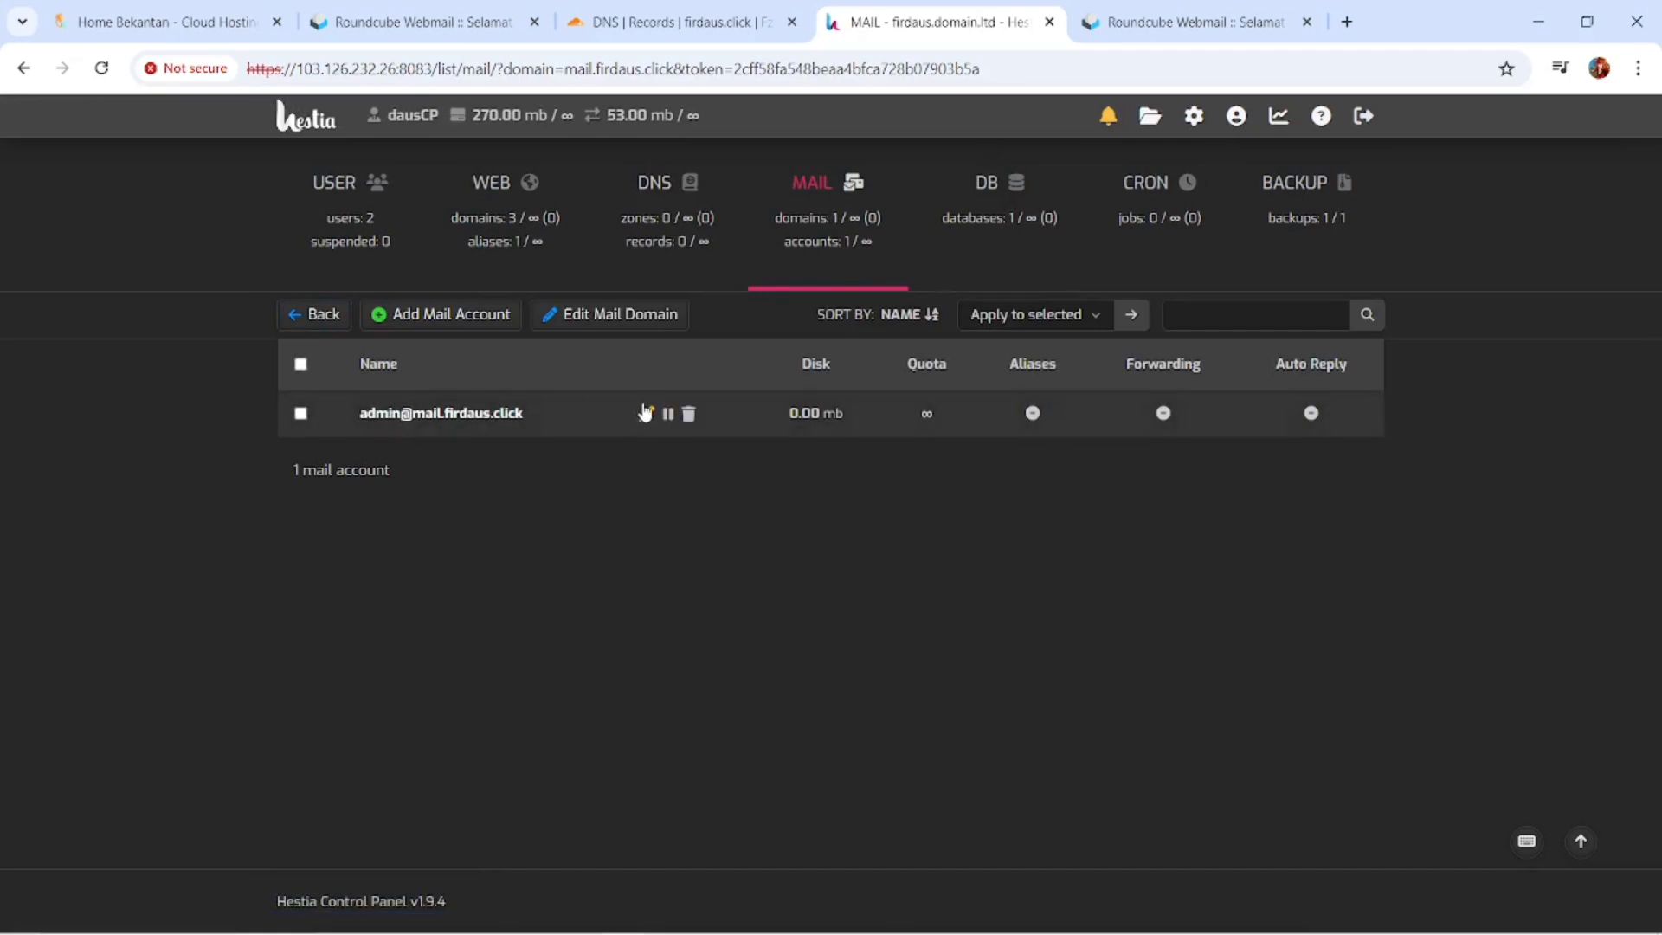
click(1153, 19)
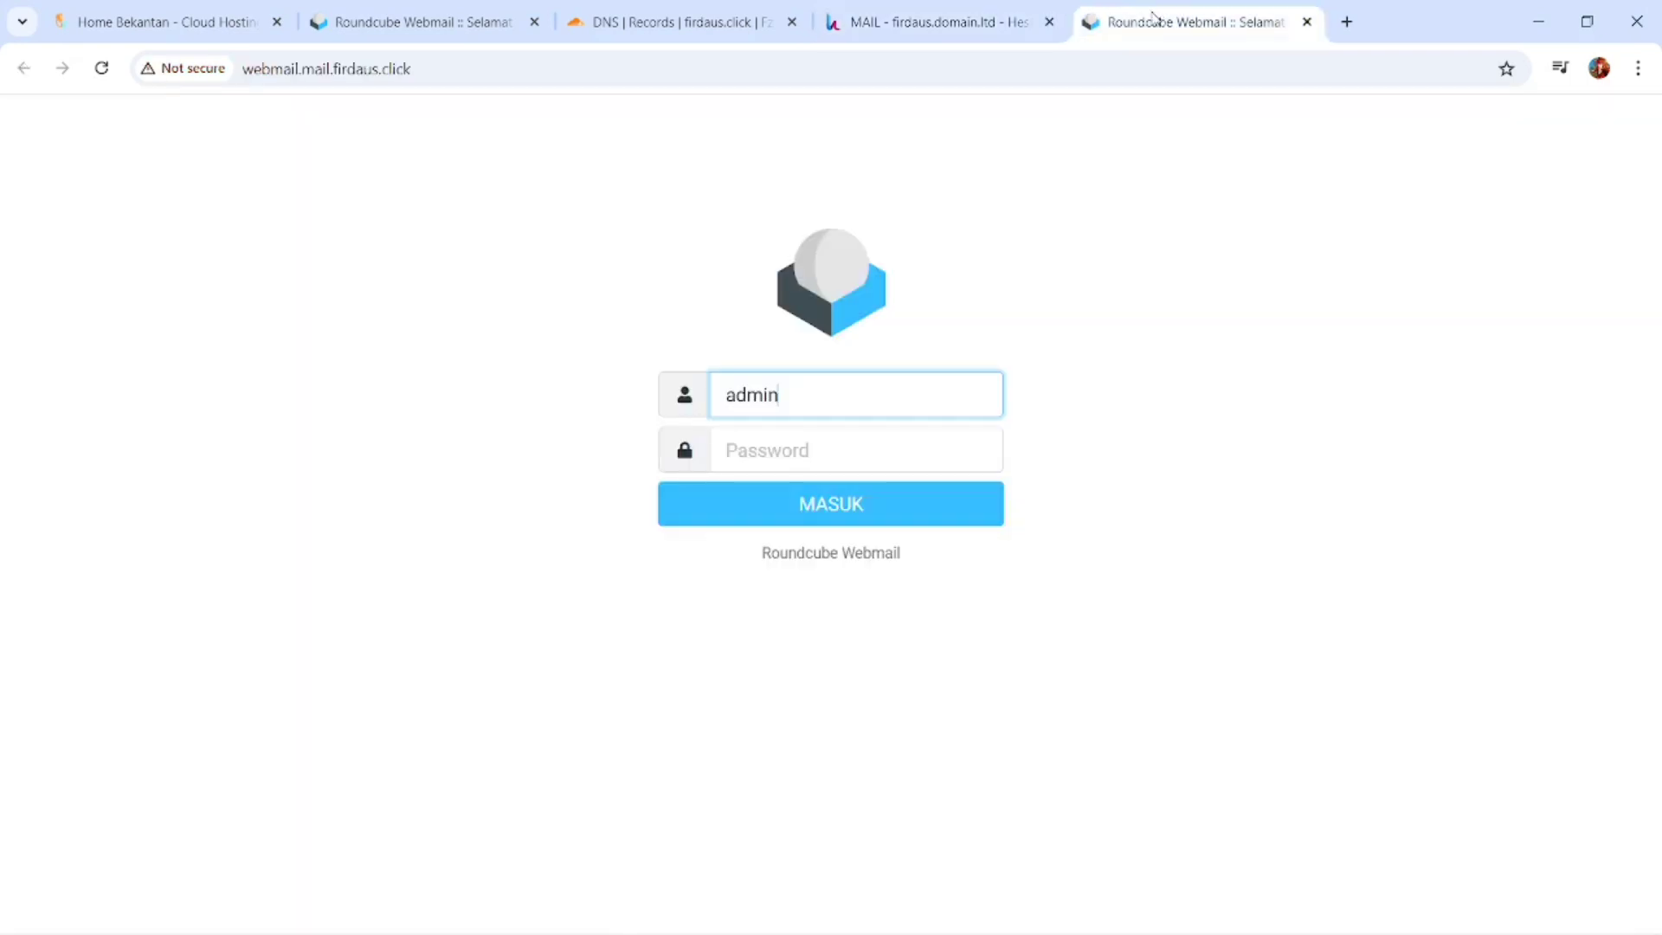
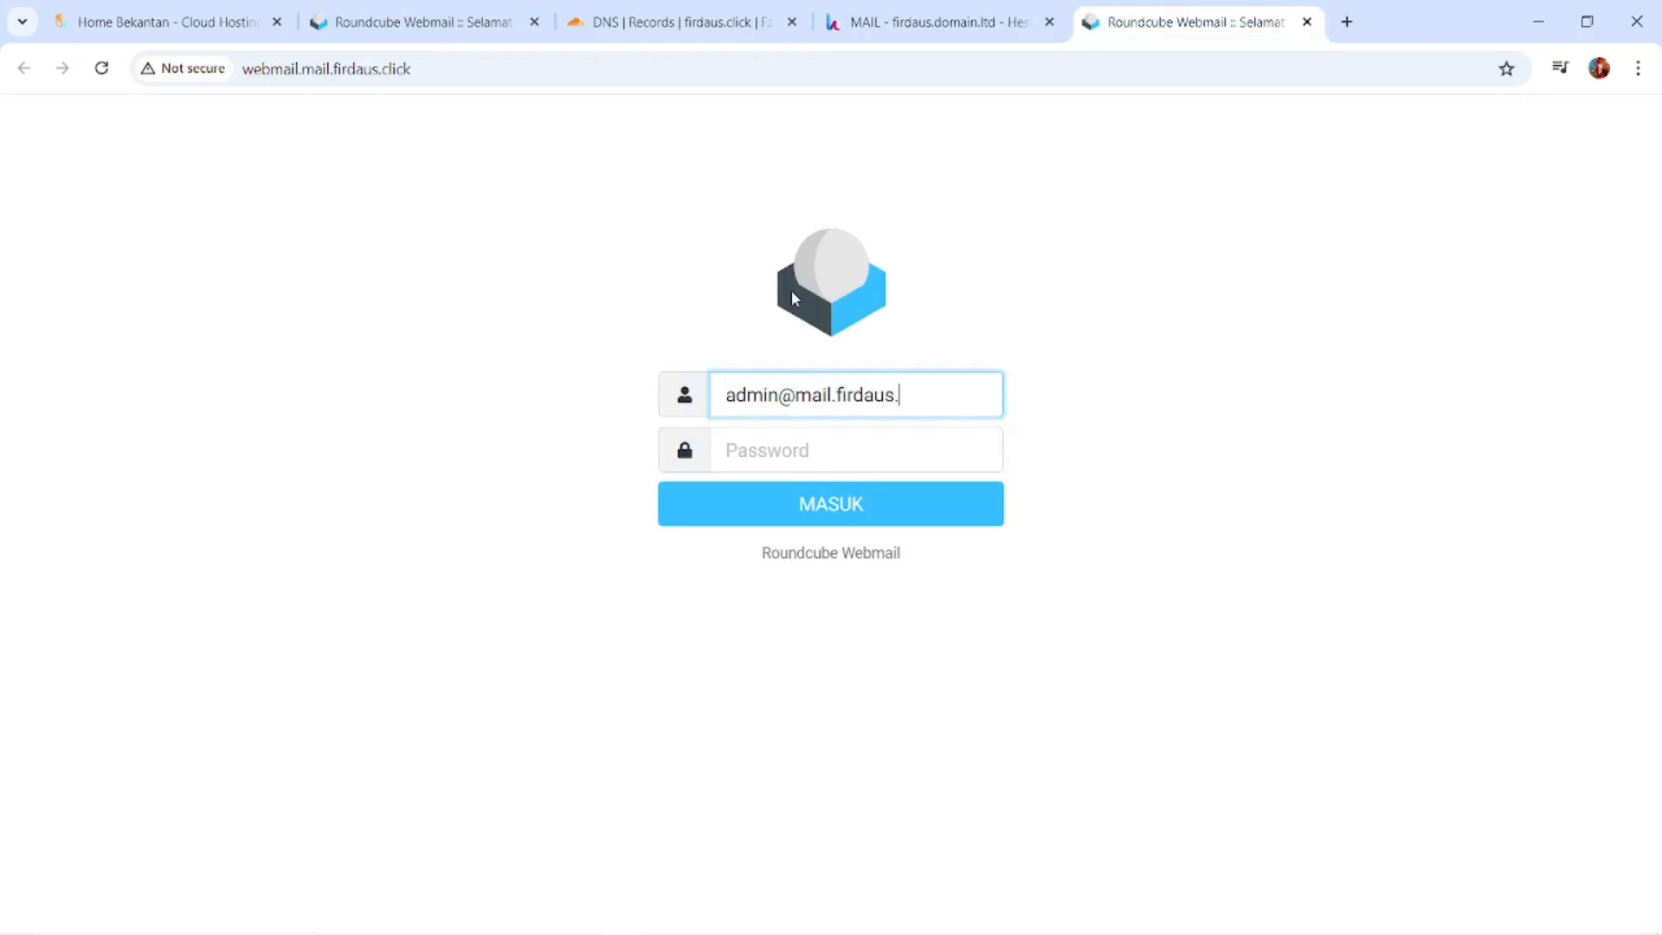
triple_click(970, 395)
key(ctrl+c)
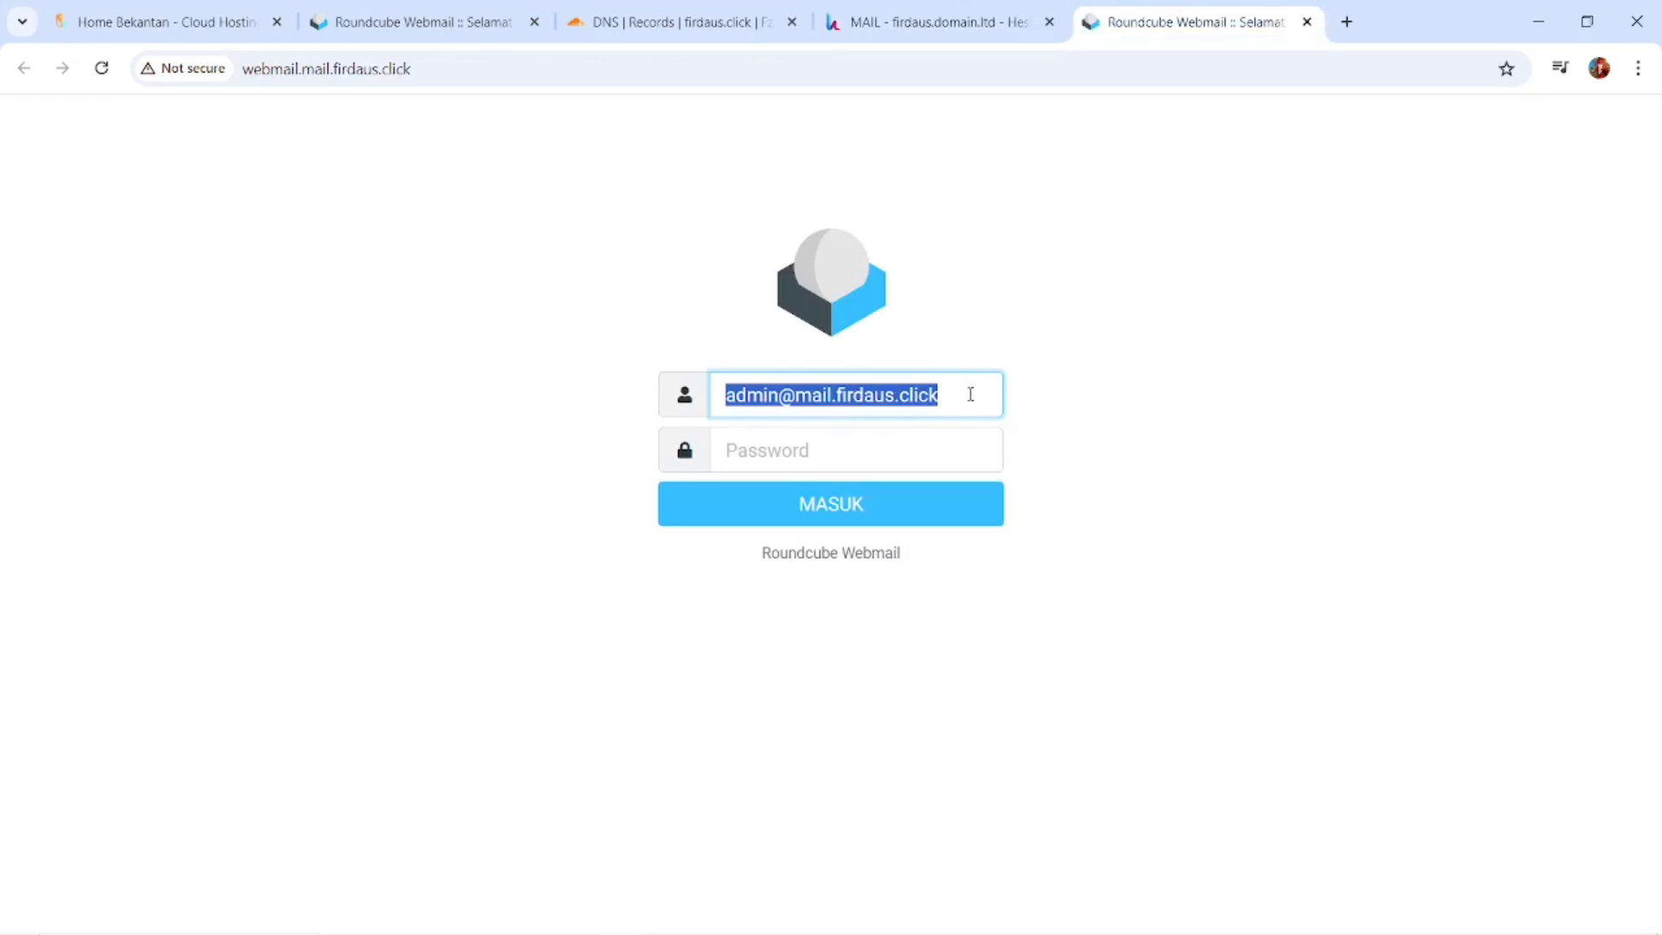
Step: Enter the mail account's password and try to log in to webmail
click(864, 459)
text(a)
key(BackSpace)
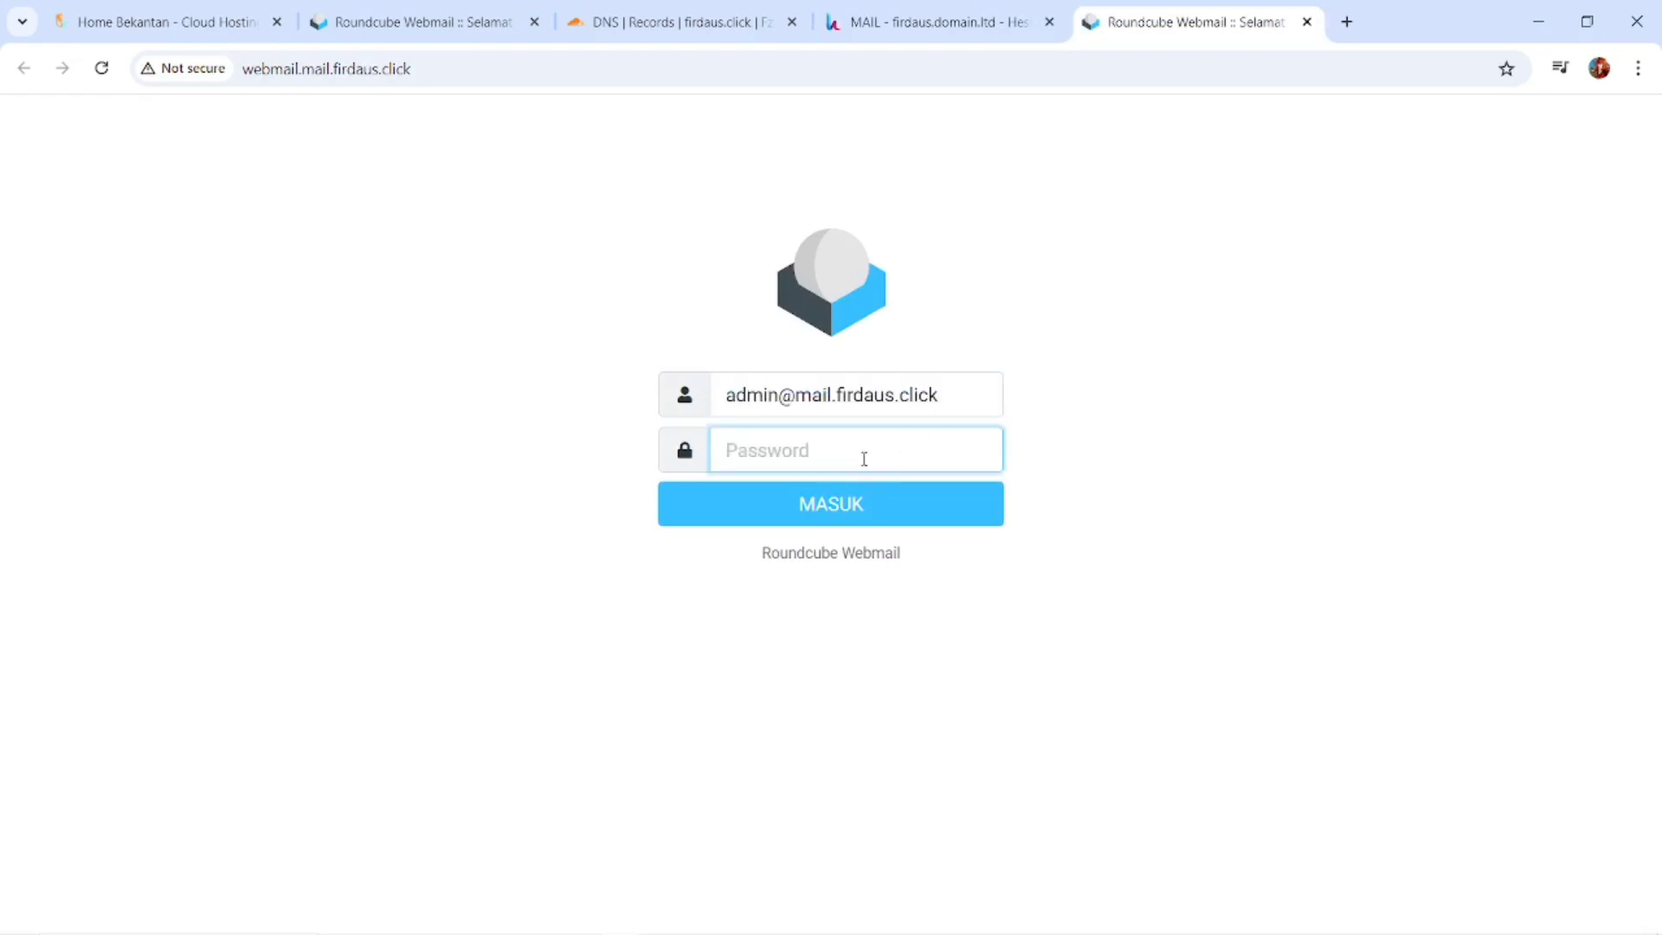
key(Return)
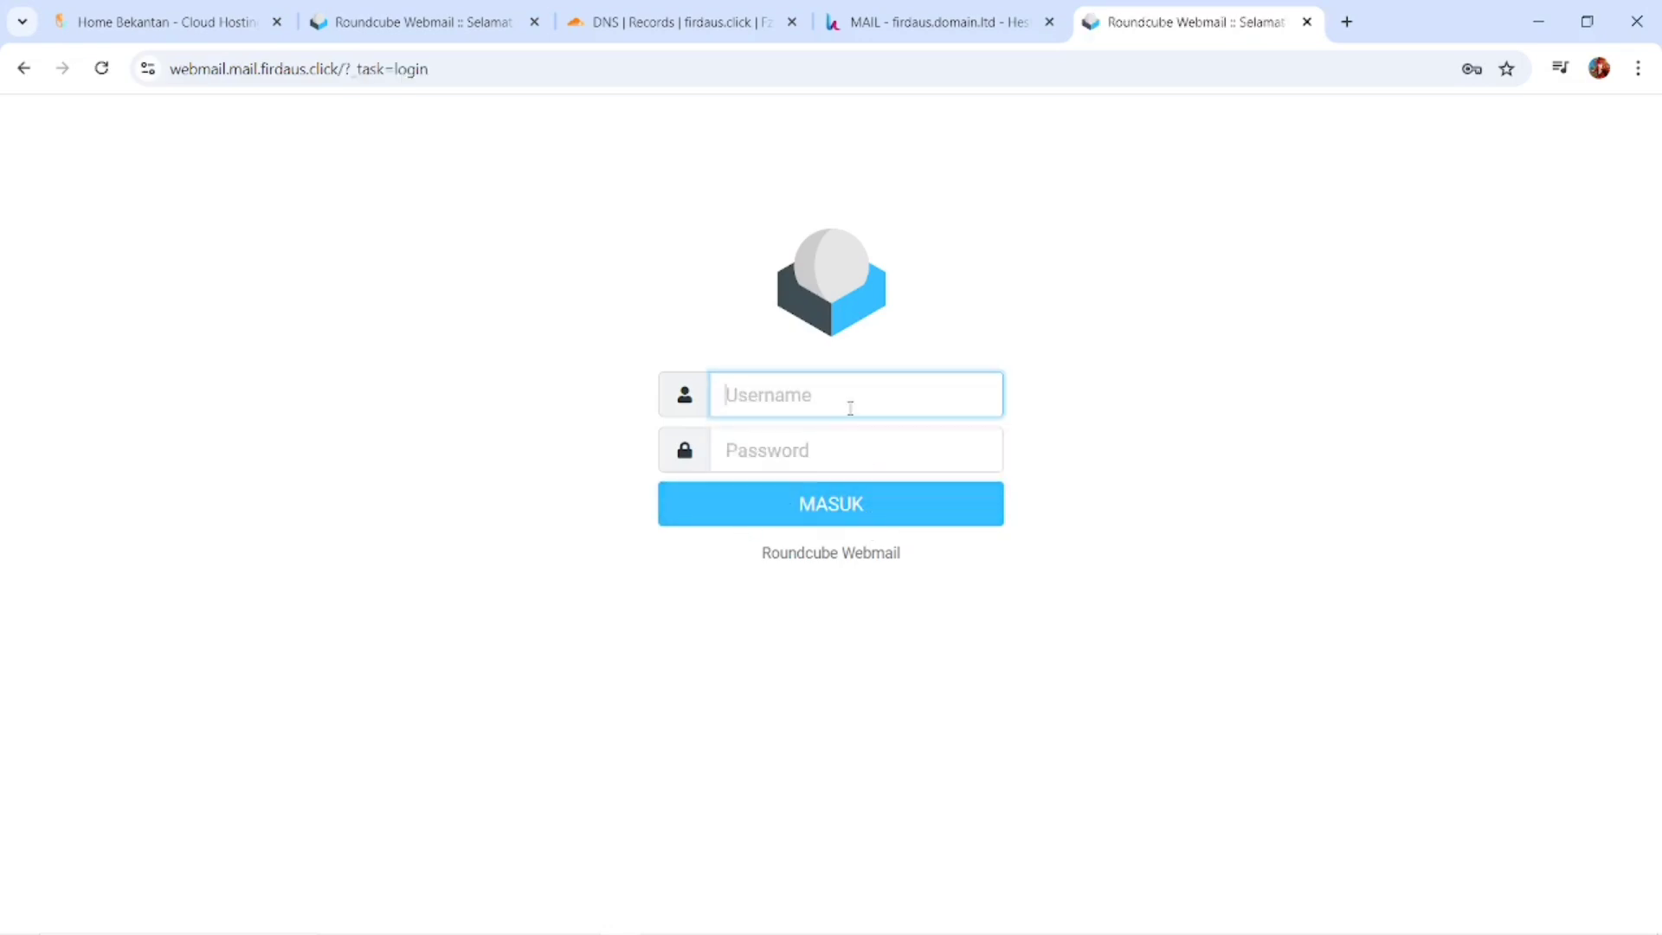
Step: Log in to Roundcube webmail with the admin mail address and the account password
key(ctrl+v)
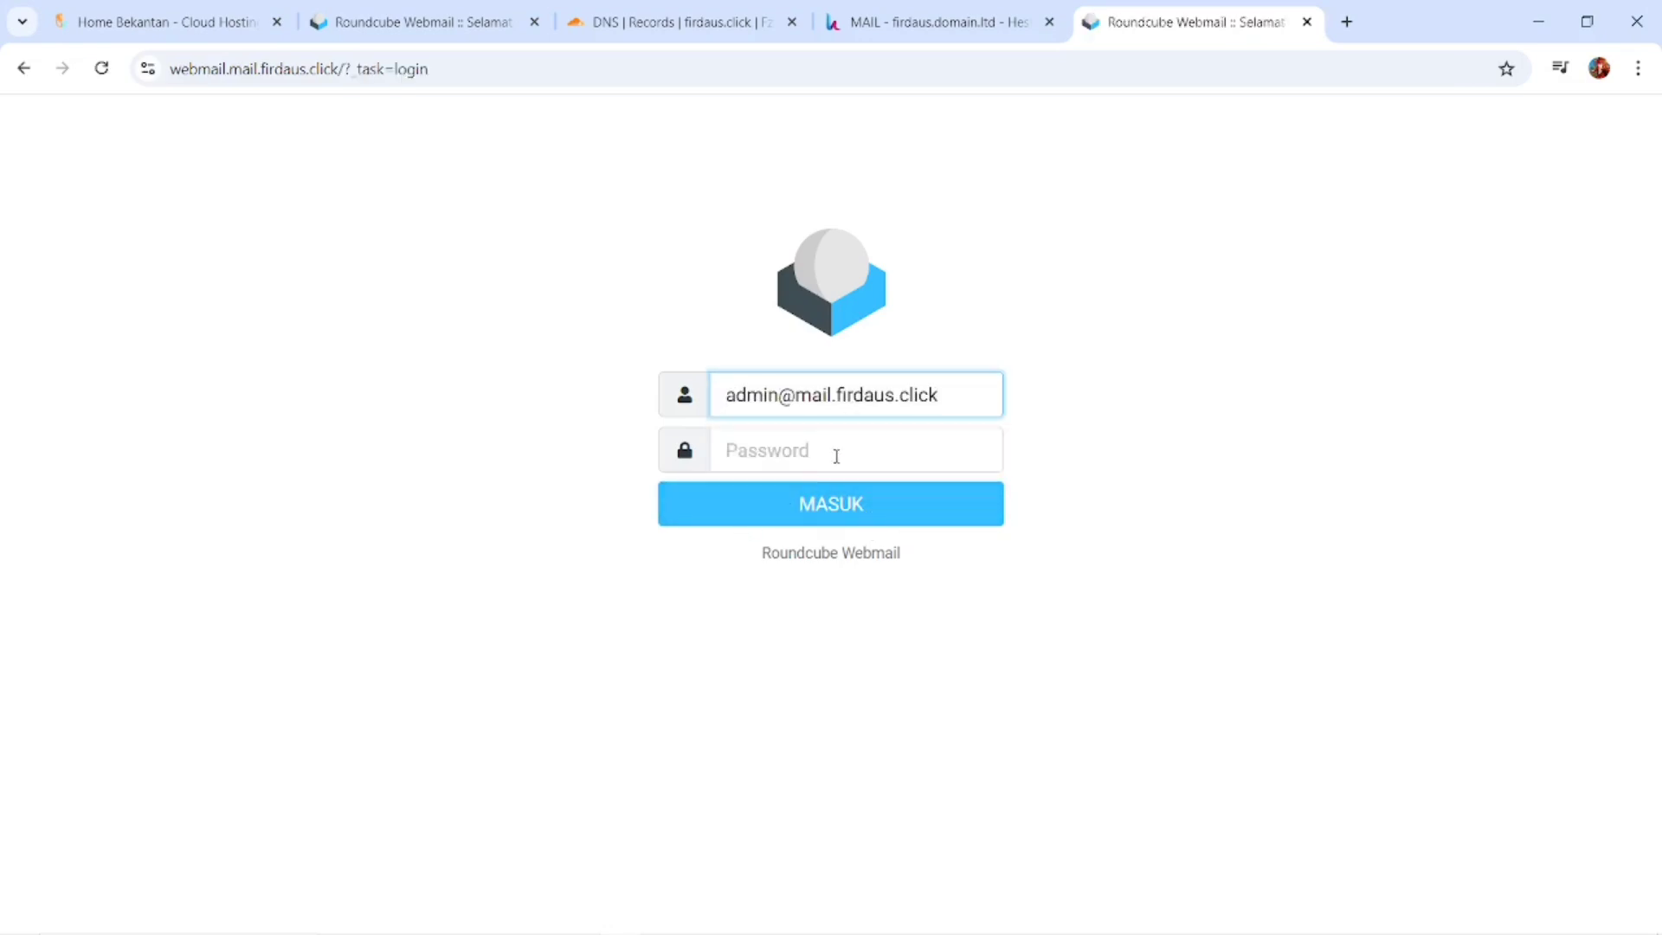
click(836, 456)
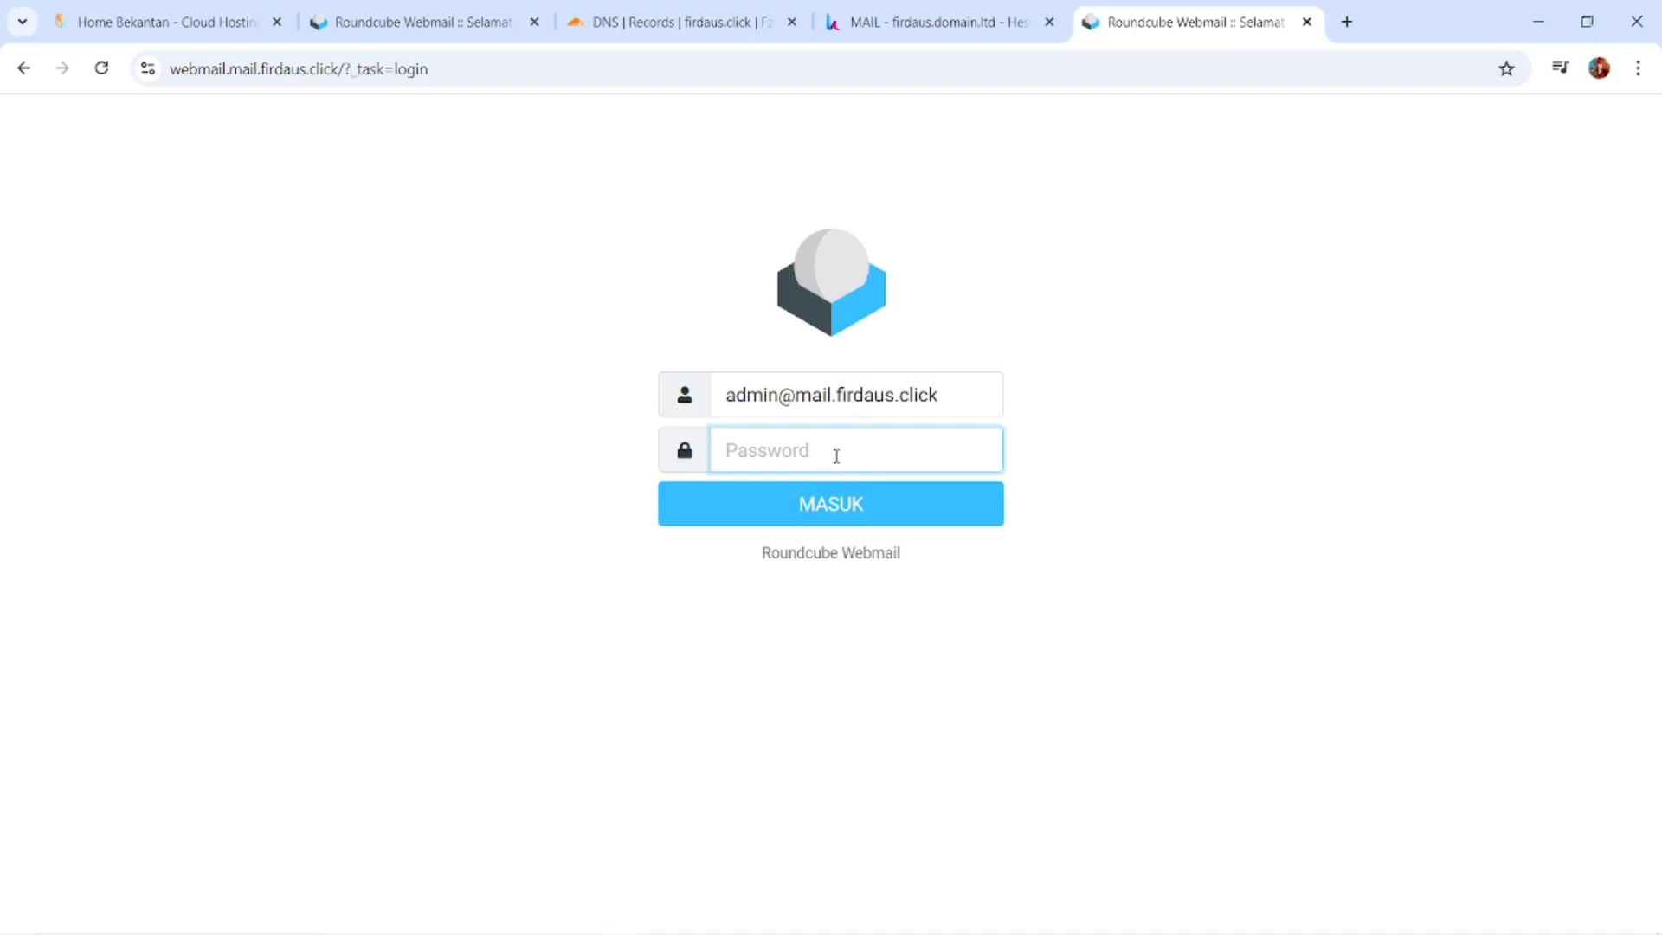
text(********)
key(Return)
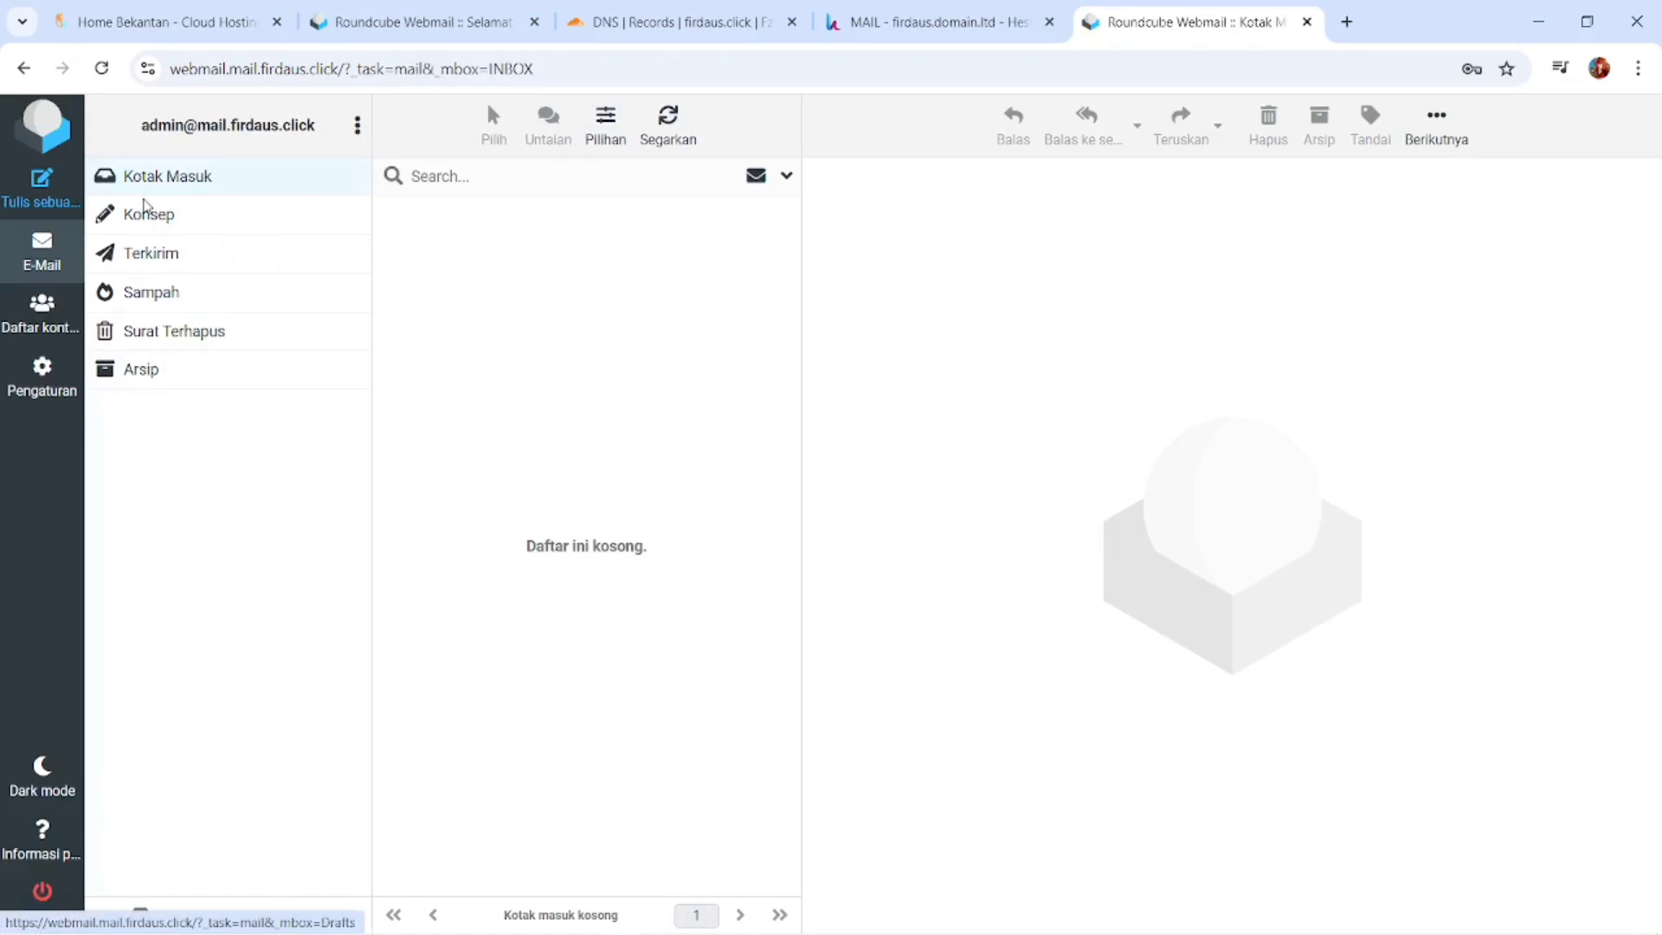
Step: Send a message to the suggested Gmail contact with the subject "Coba Gmail Setup" and the text "Halo Ini SAya Admin"
click(53, 192)
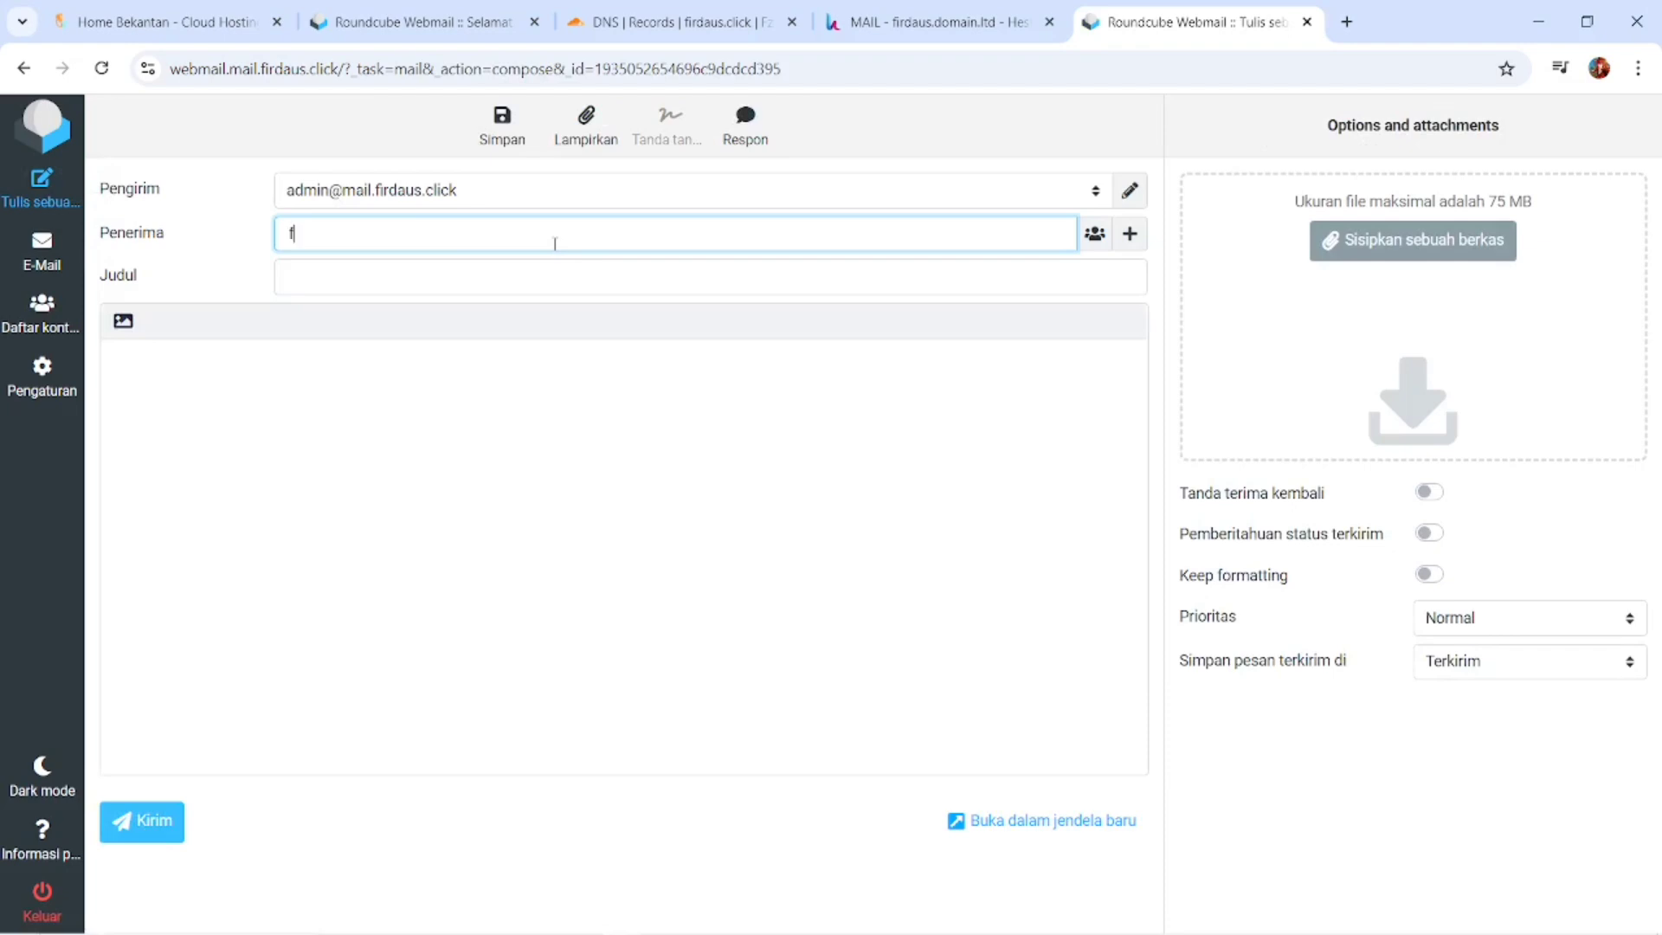
click(483, 279)
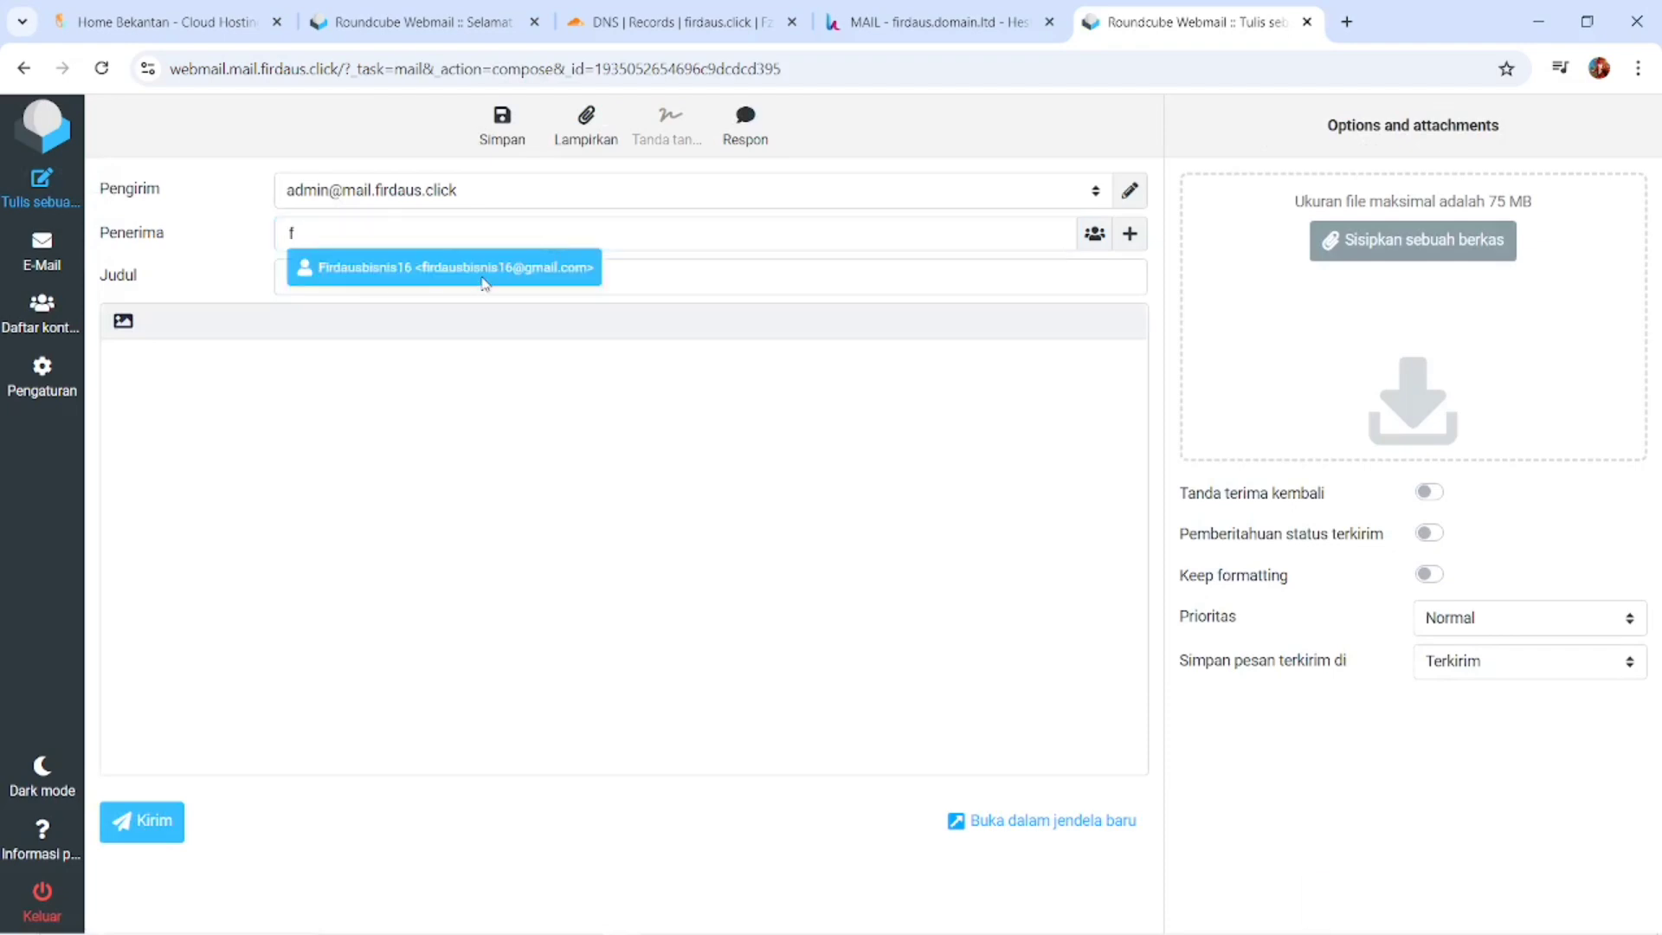
click(393, 285)
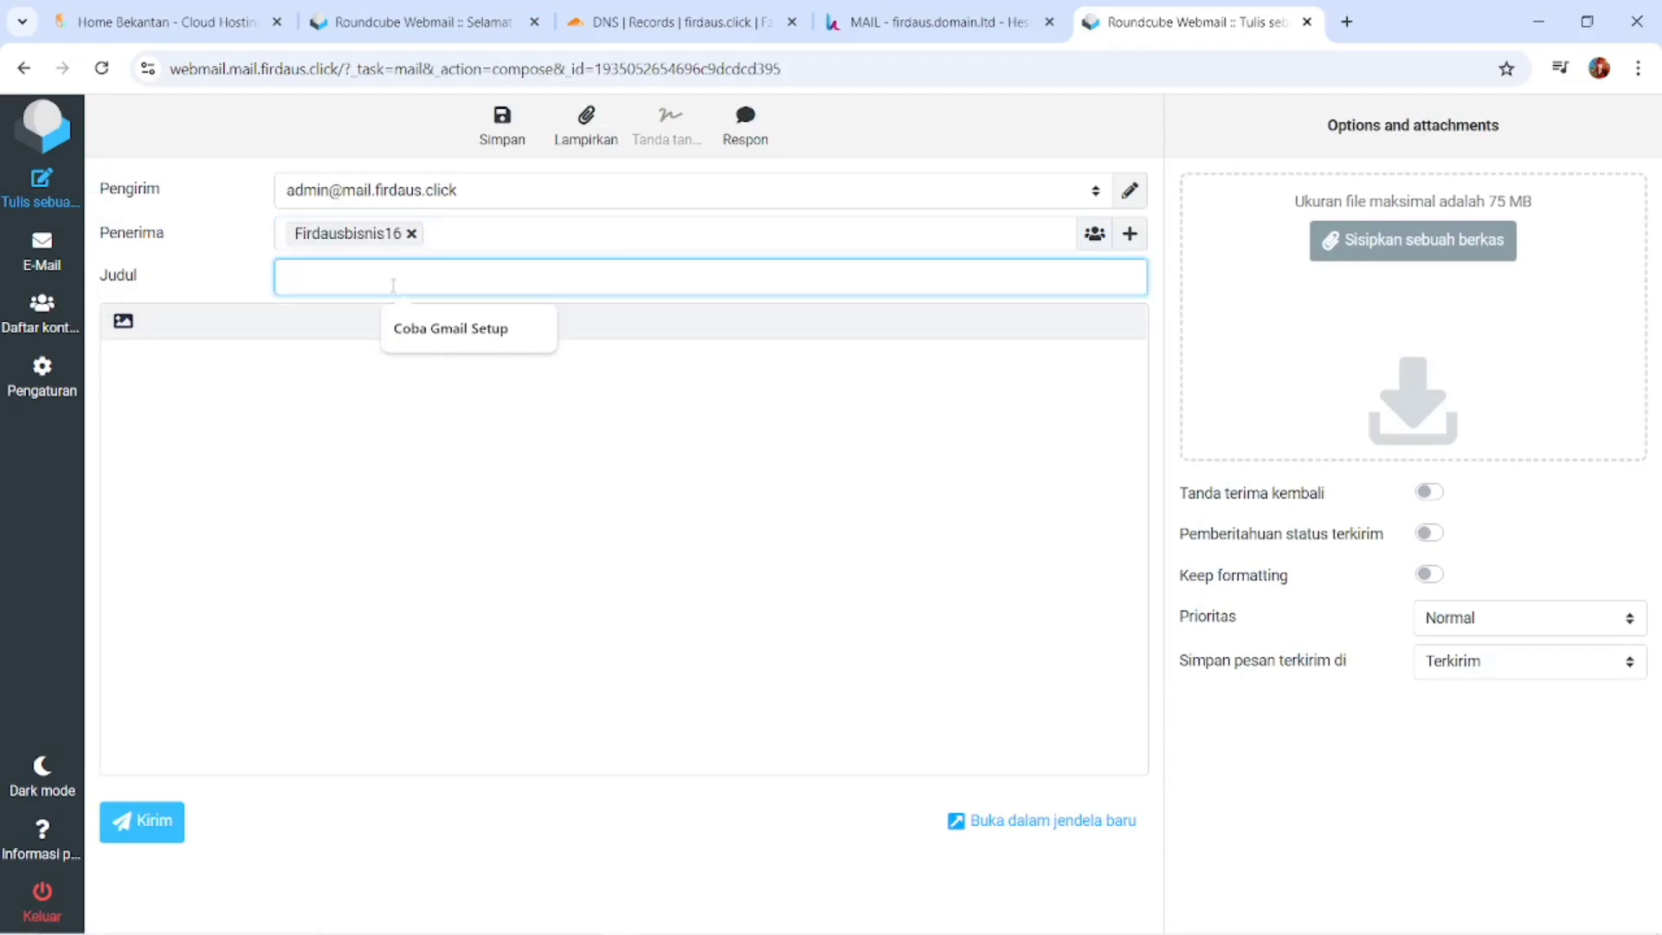
click(438, 326)
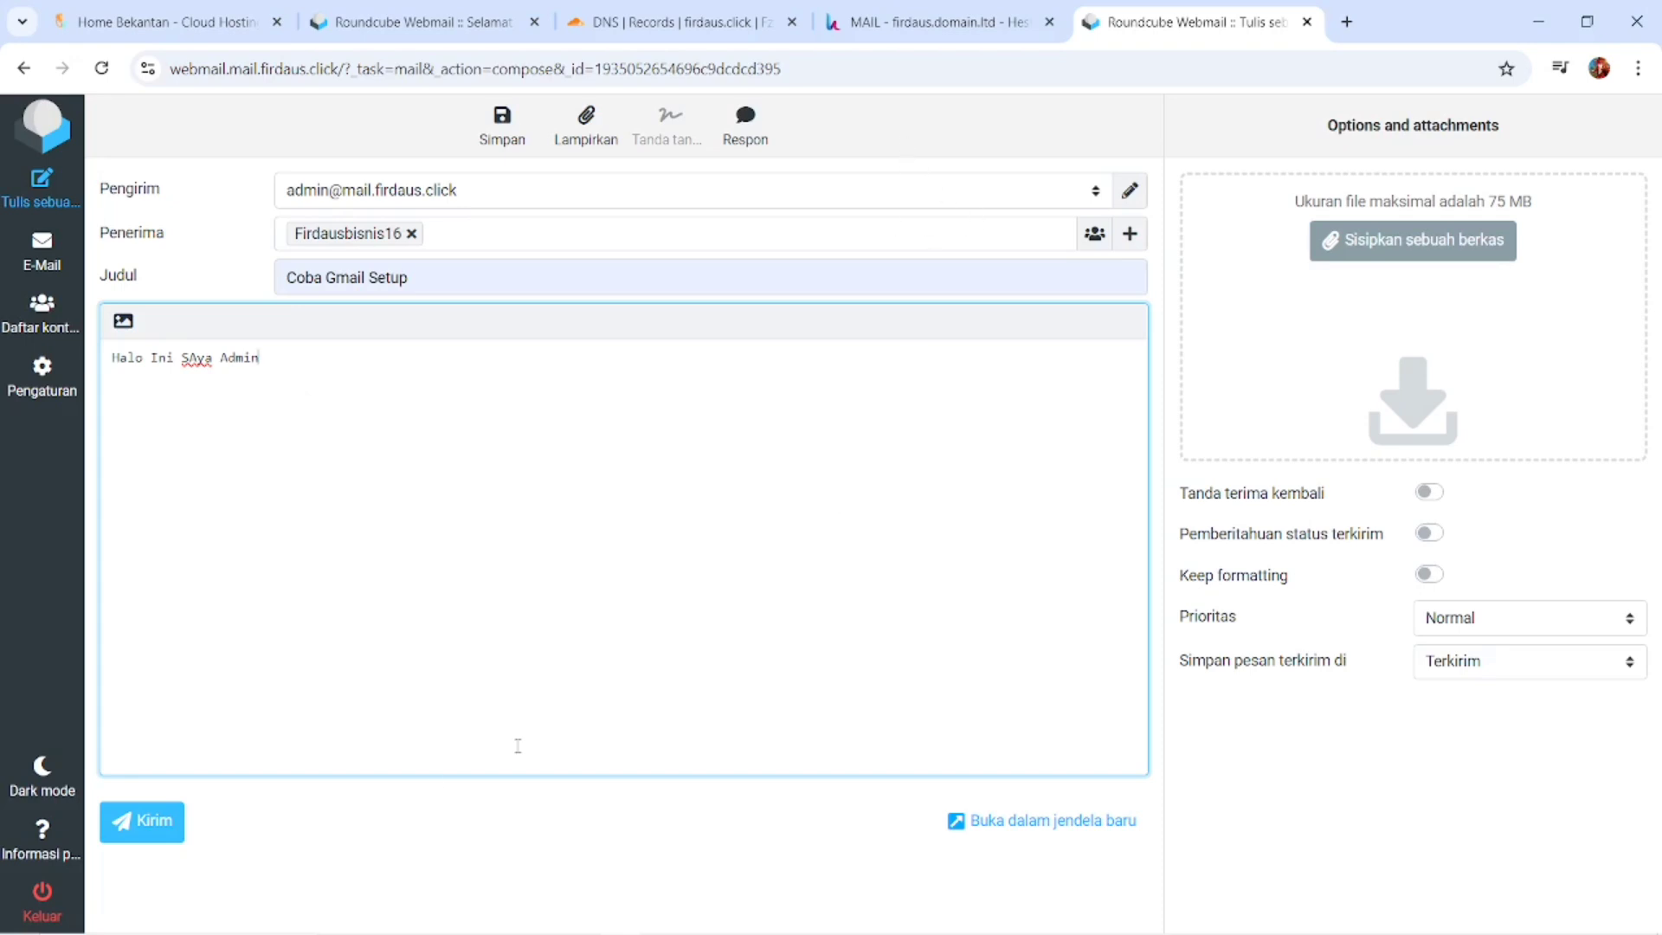
click(156, 823)
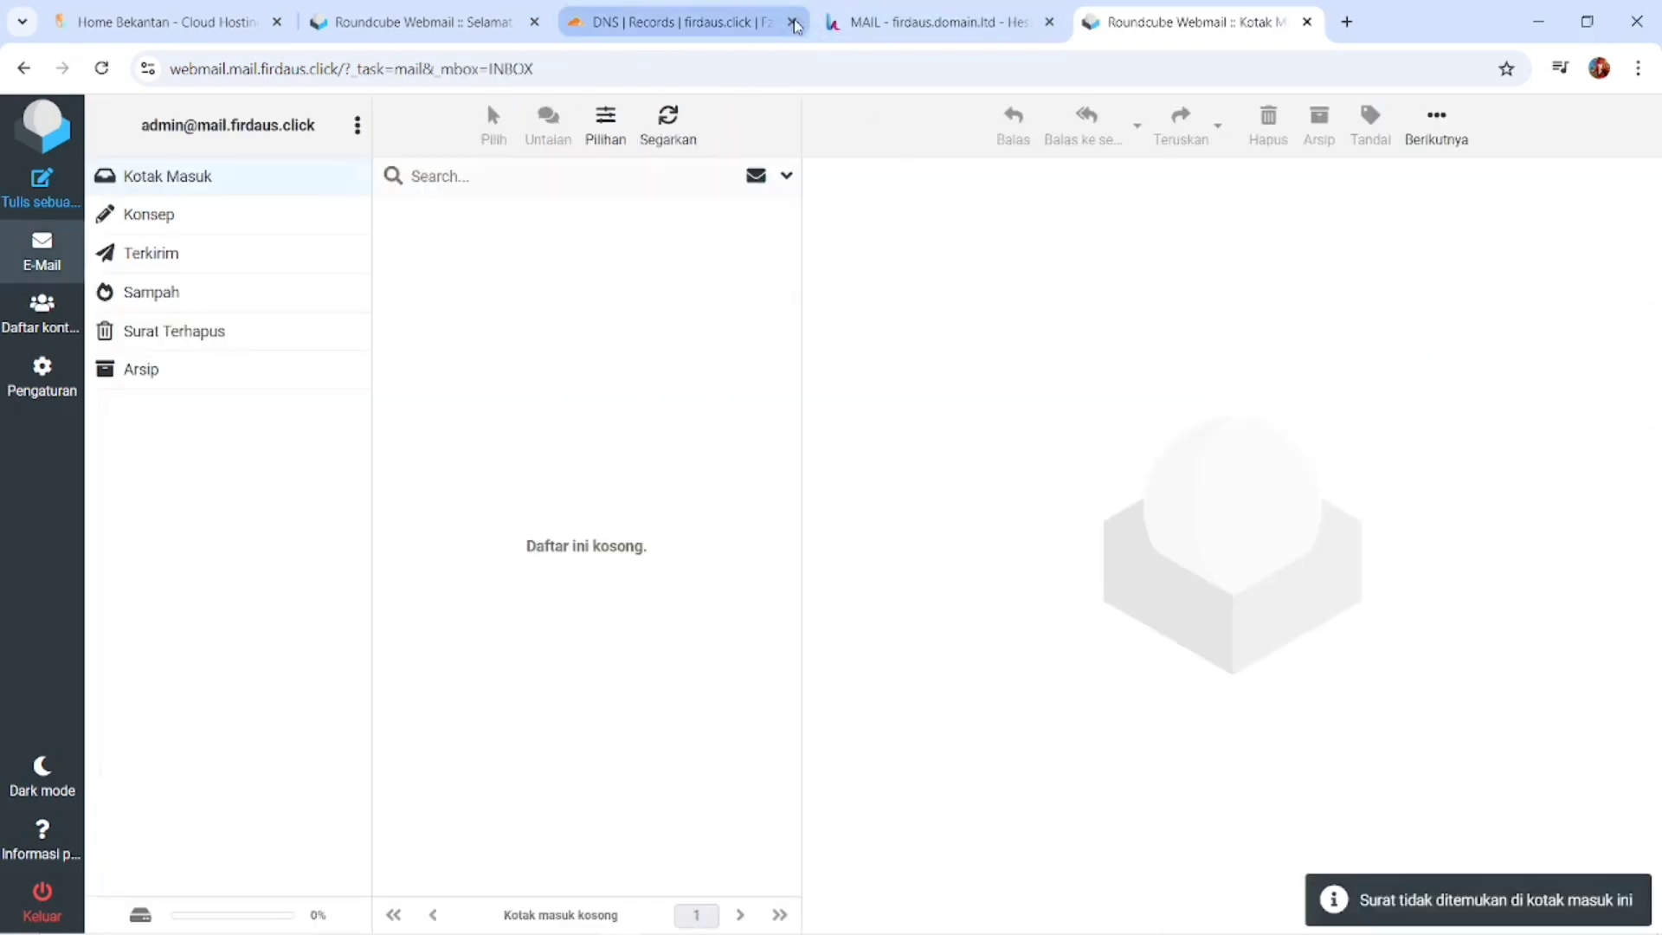
Step: Search the web for "gmail login" in a new browser tab and open Gmail from the results
click(1348, 22)
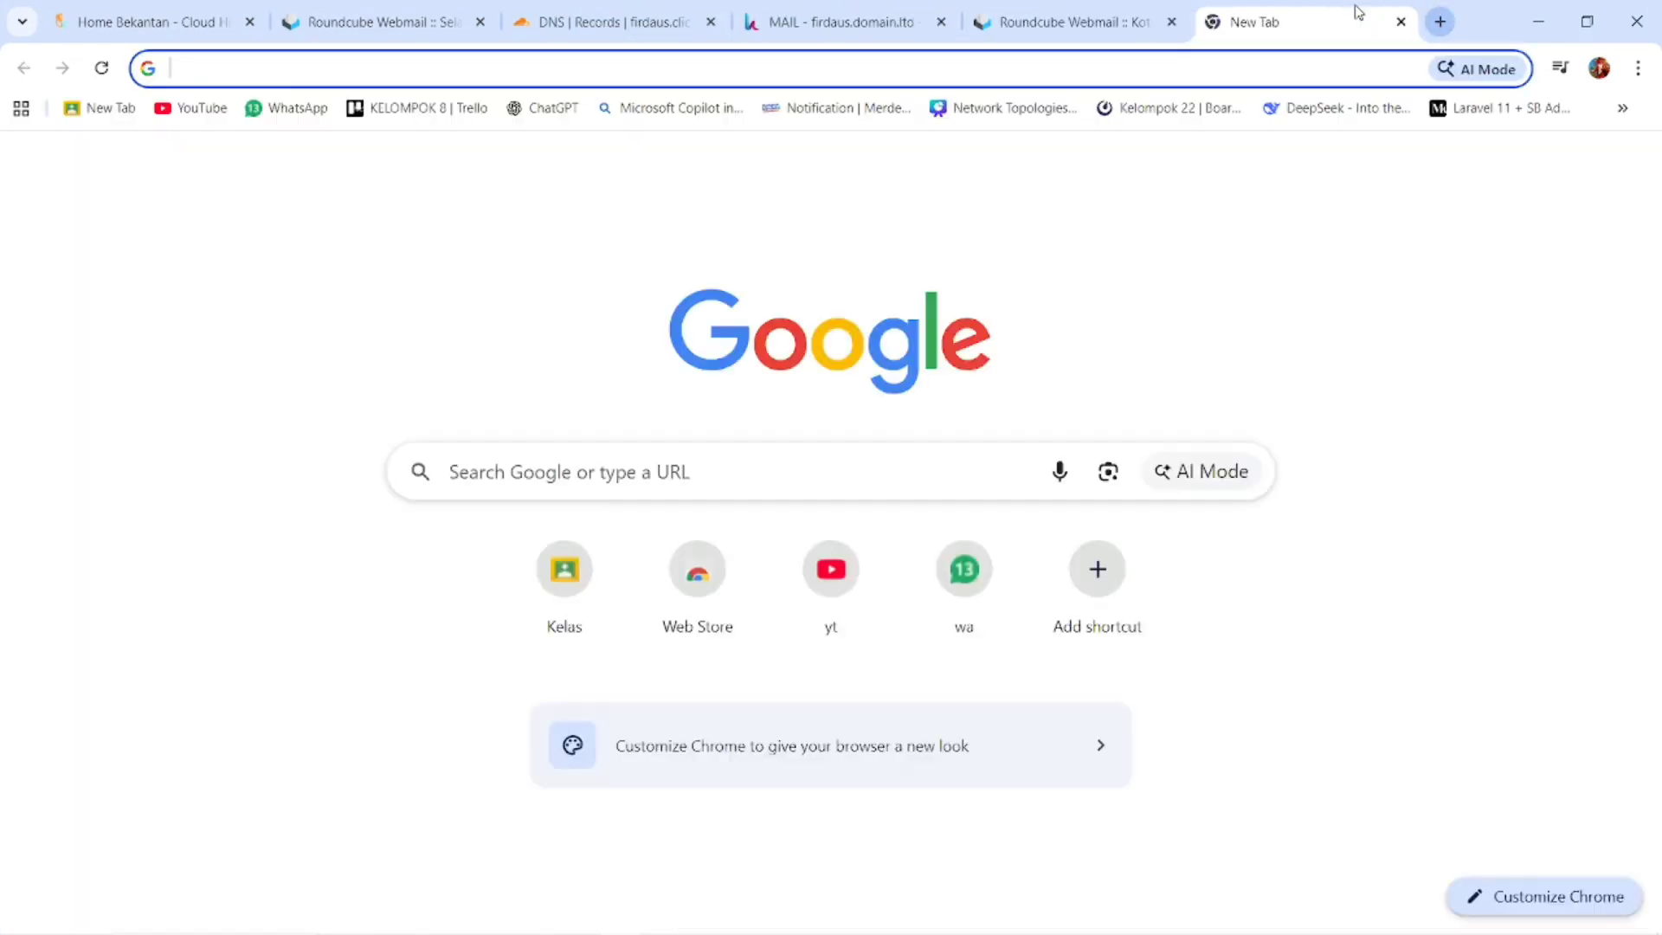
text(gm)
key(Return)
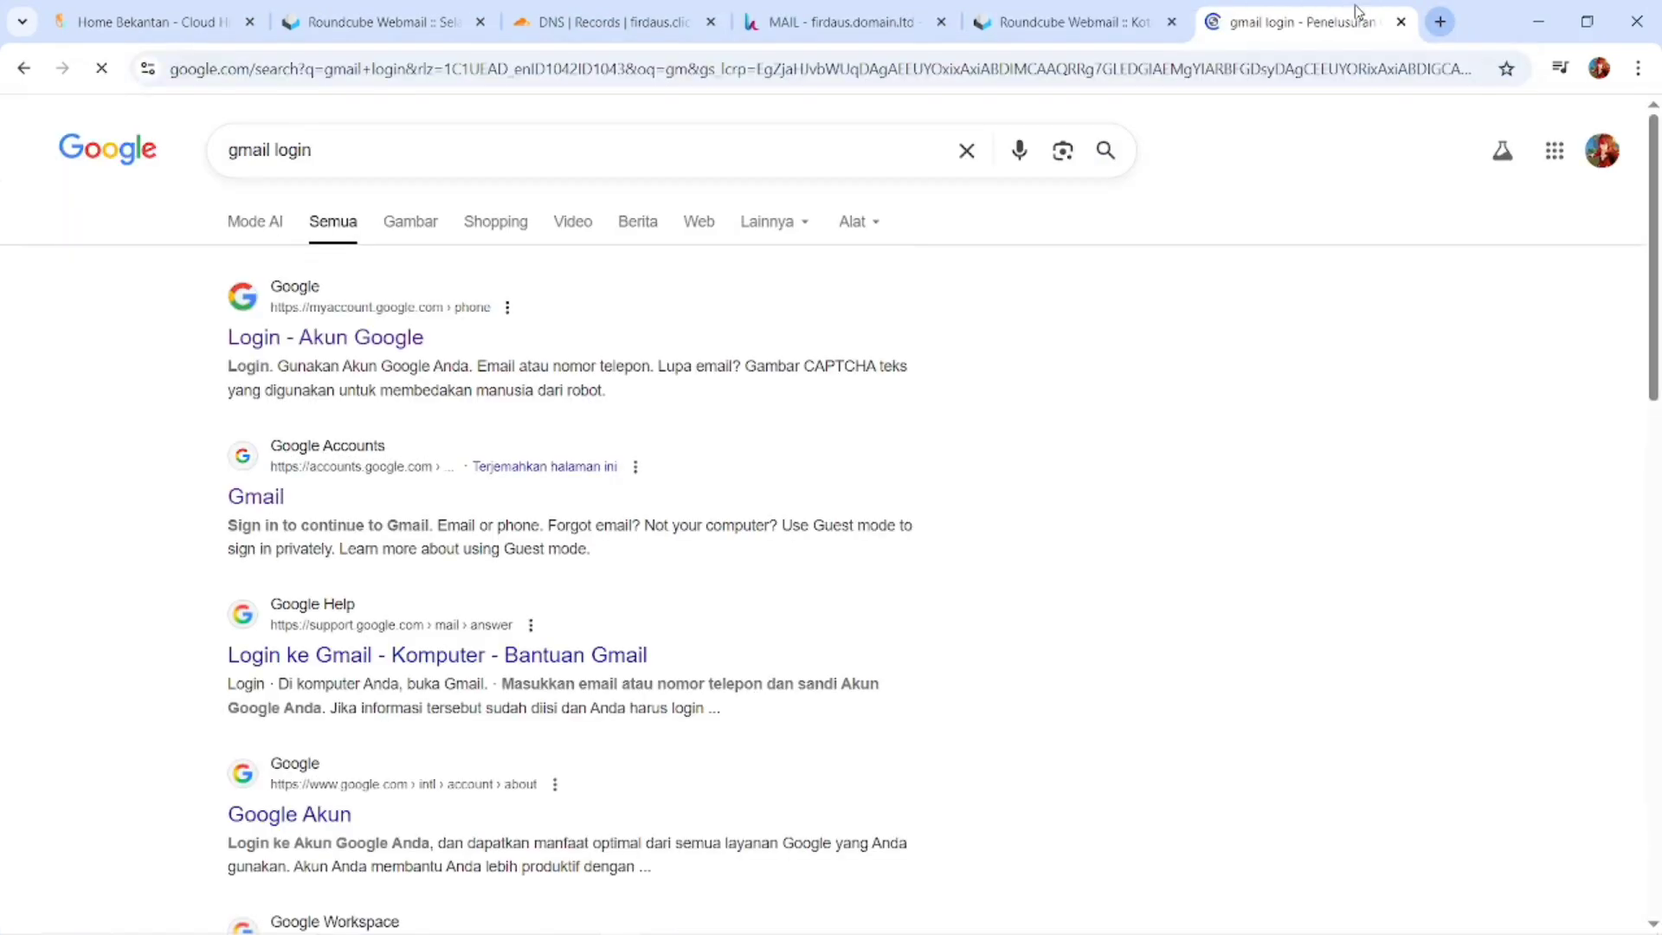
click(381, 655)
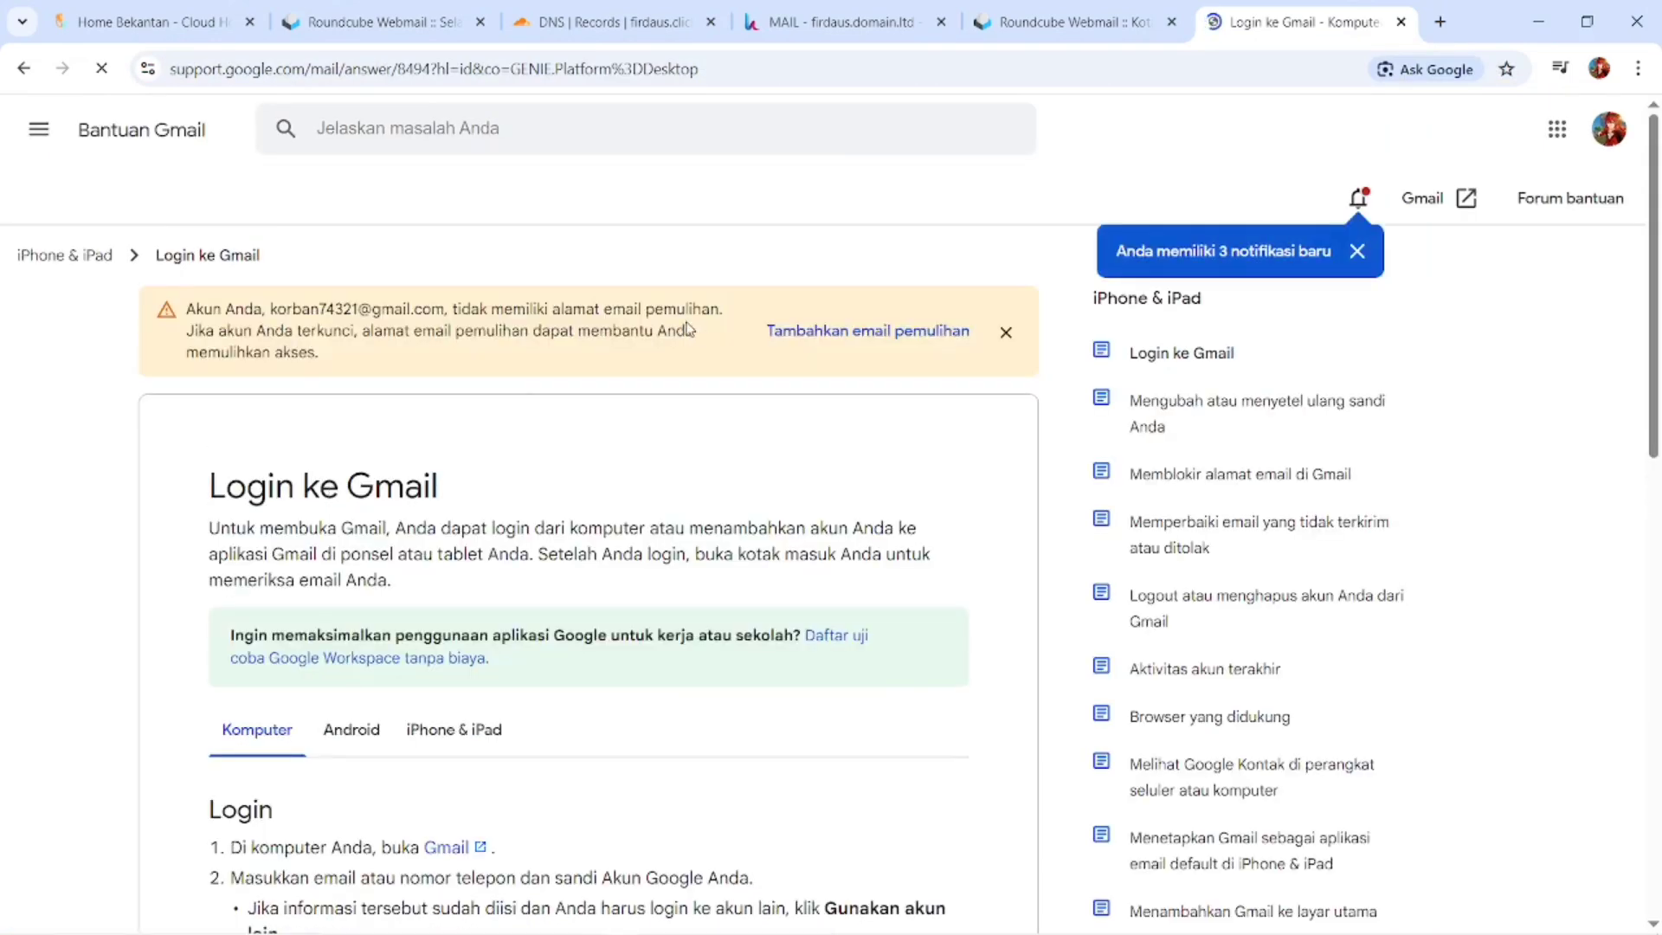
click(24, 69)
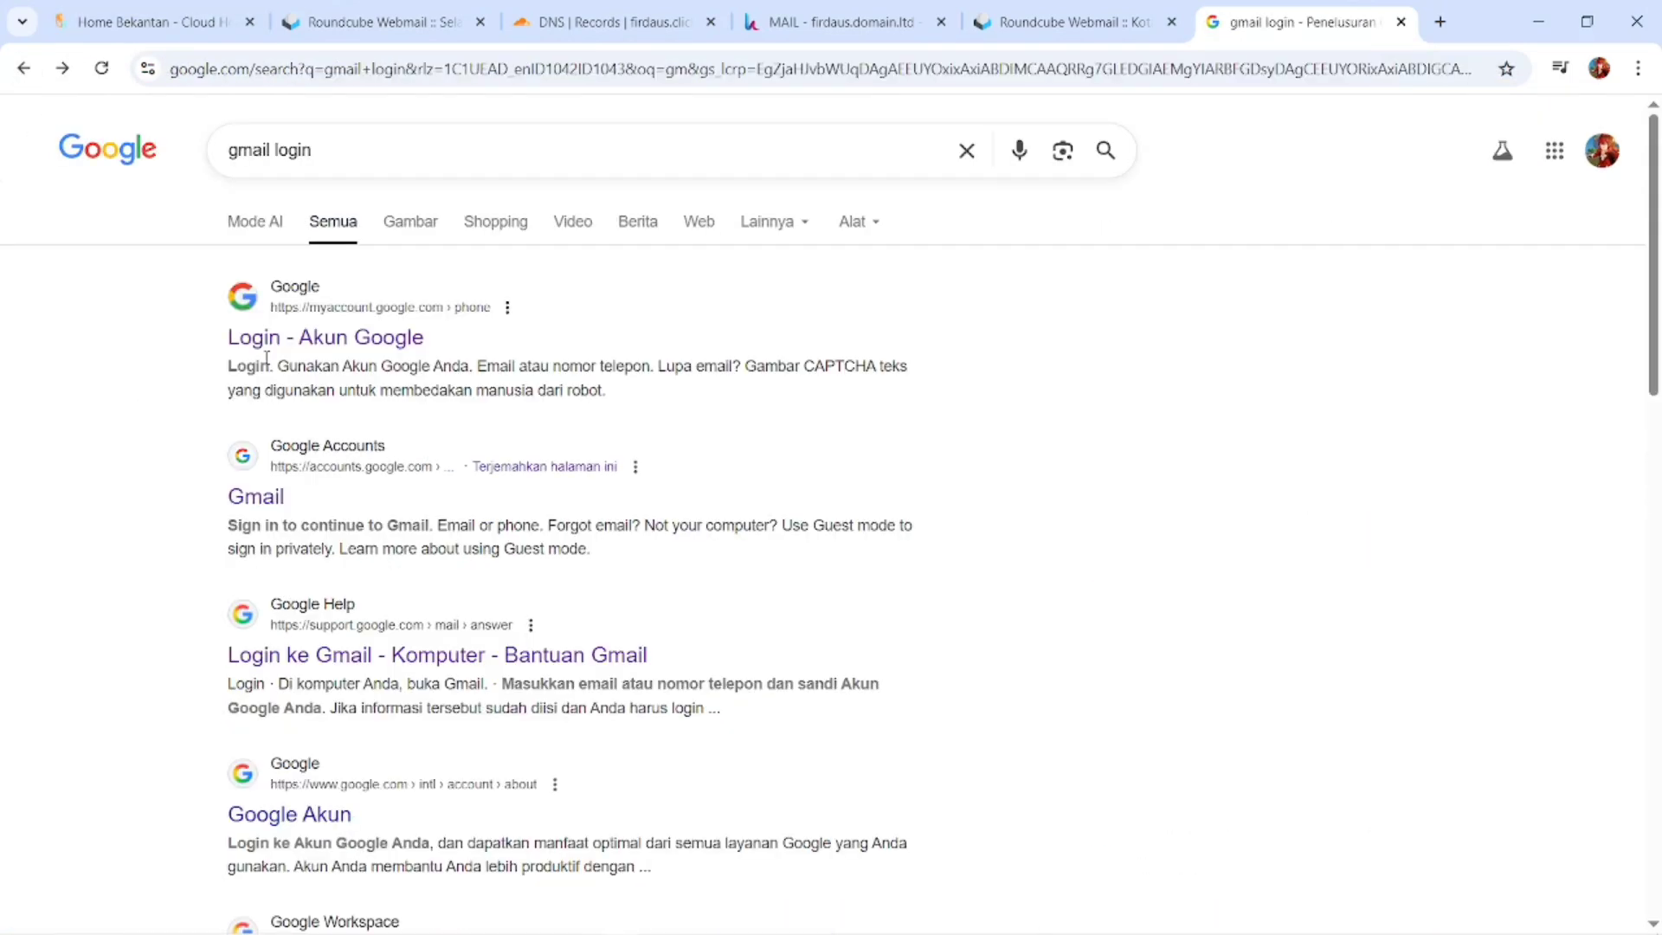
click(258, 495)
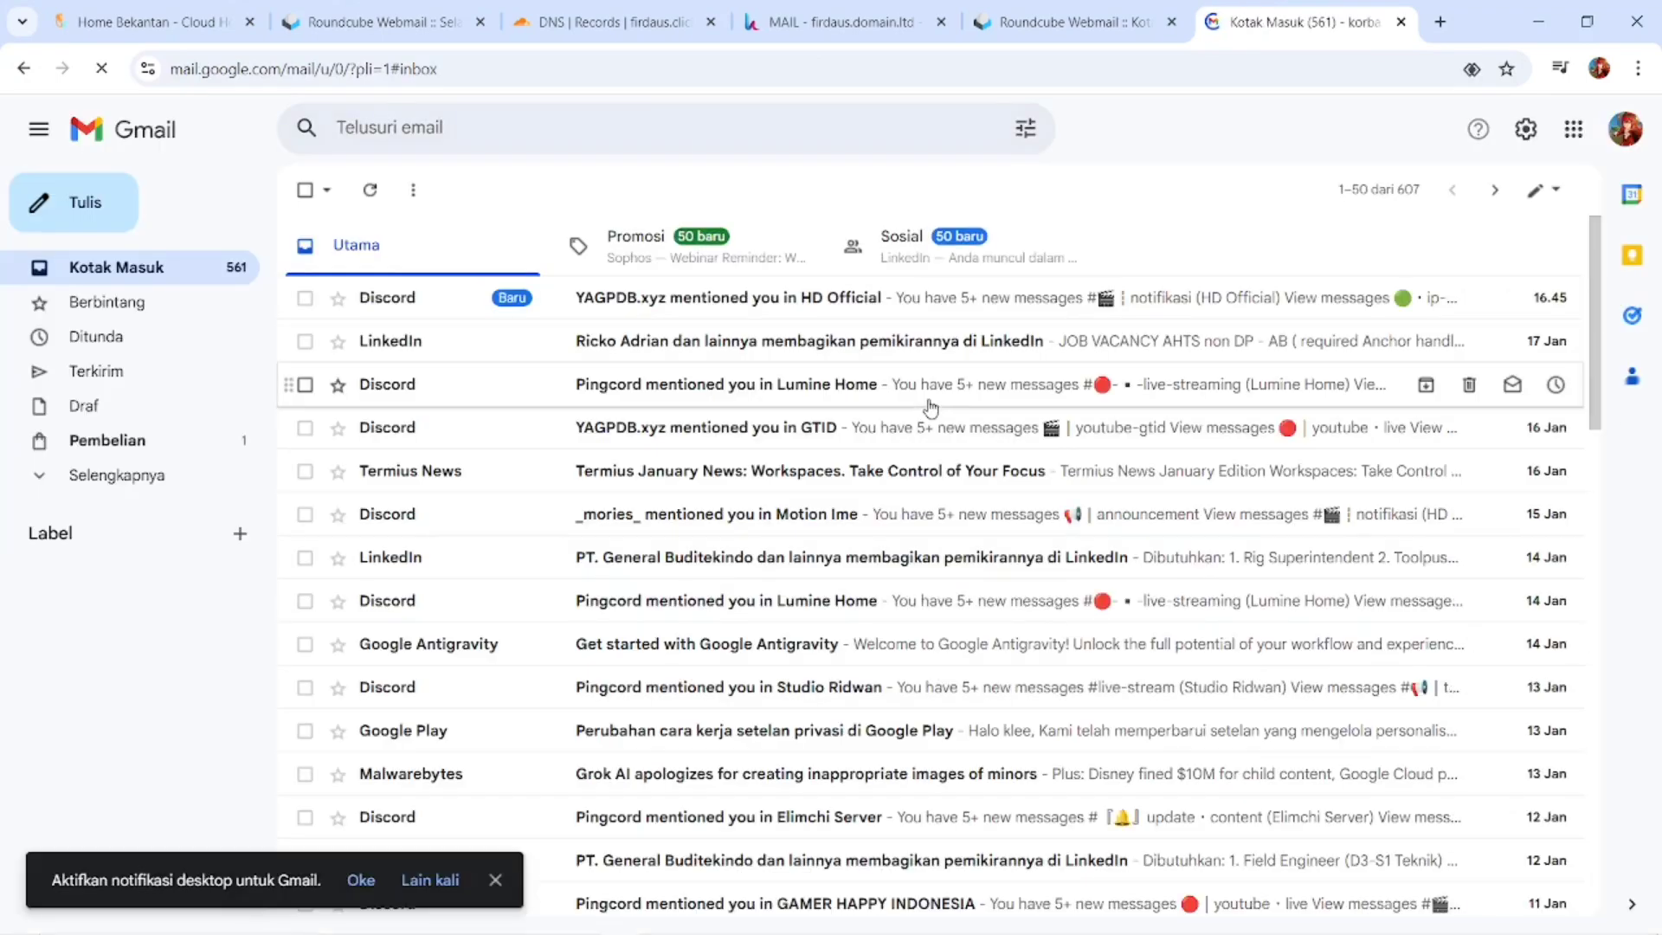
Step: Switch Gmail to the account that the test message was addressed to
click(1624, 130)
scroll(1320, 775, down, 3)
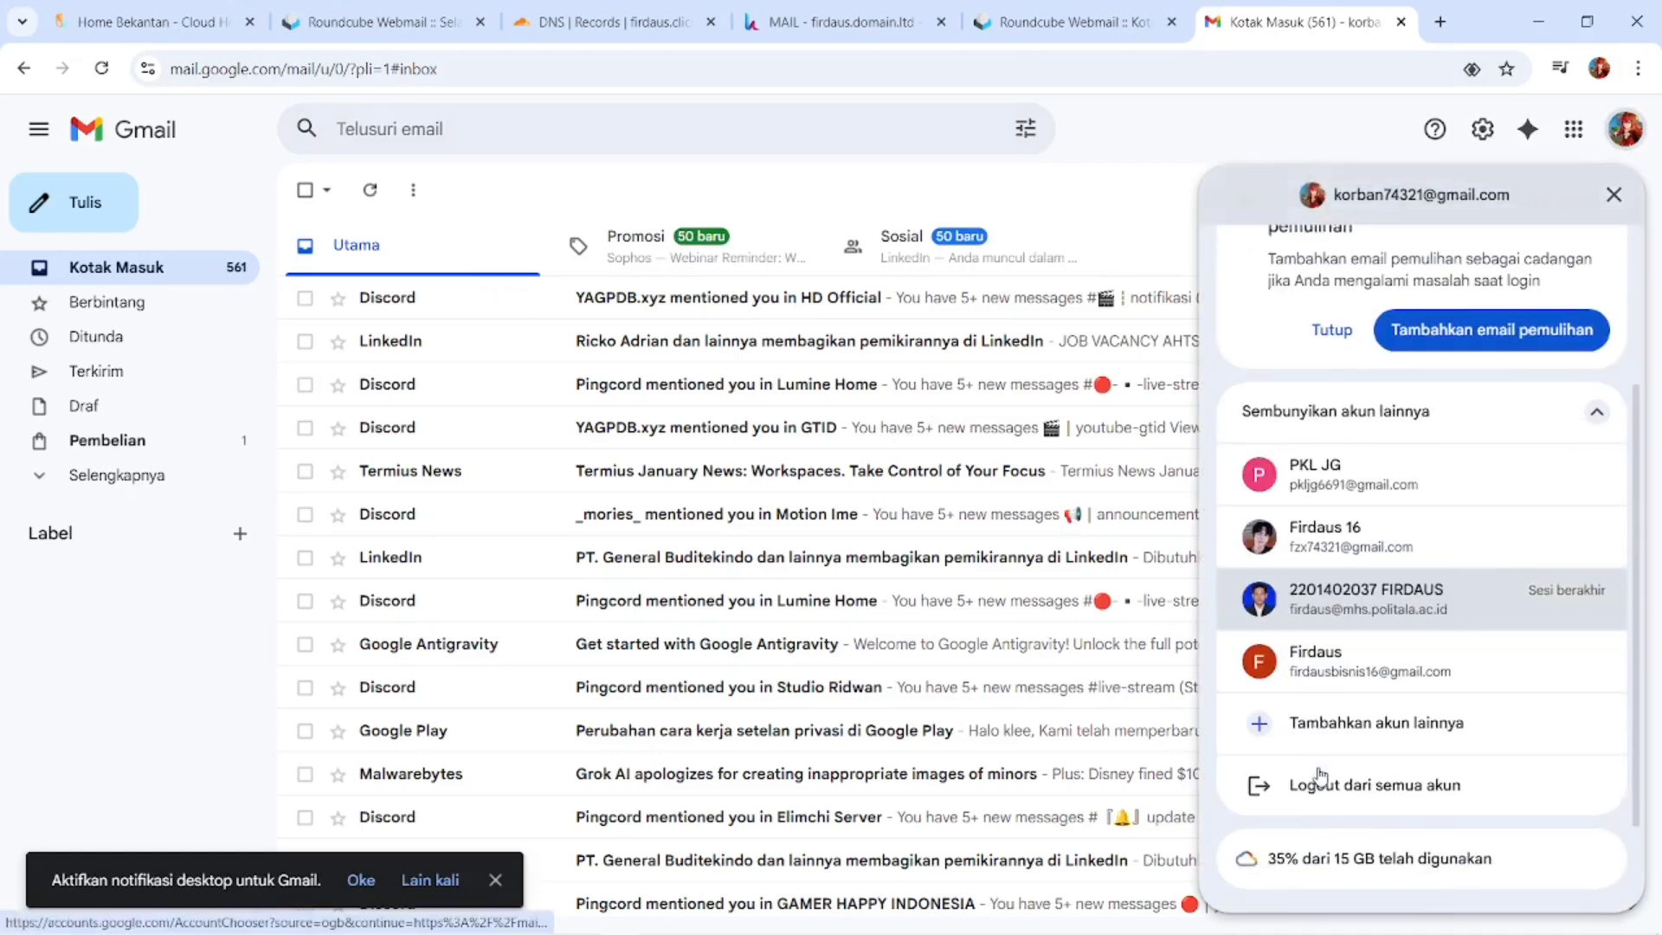
click(1354, 649)
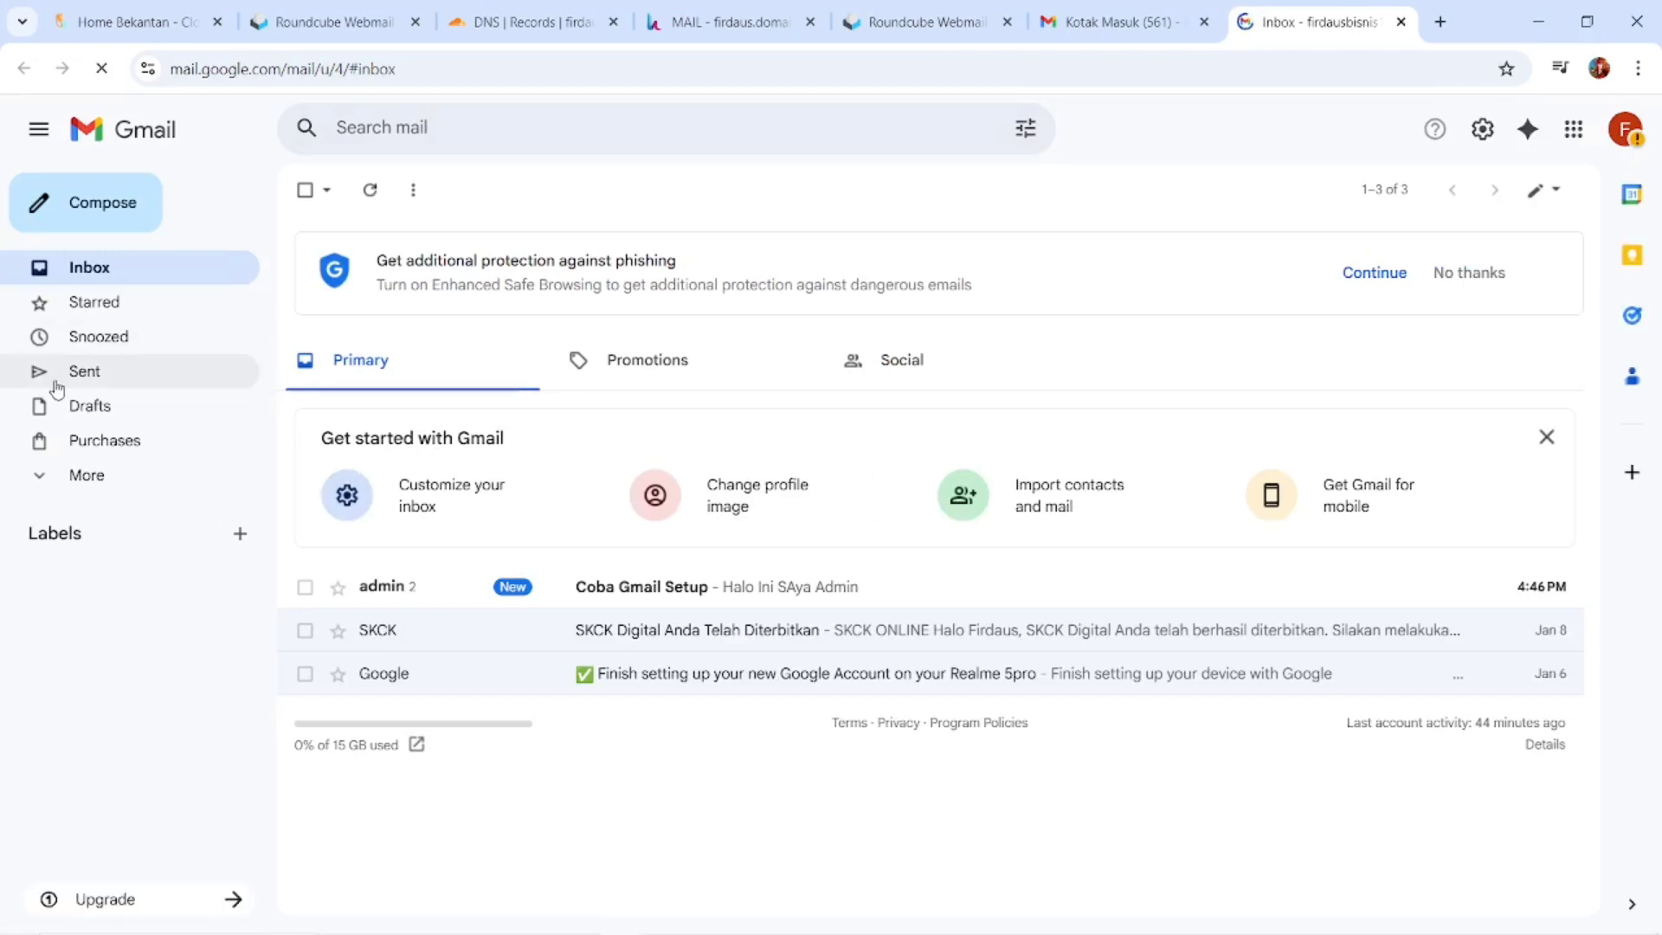
Step: Check the recipient account's Sent, Drafts and Spam folders for the test message and return to the Inbox
click(137, 390)
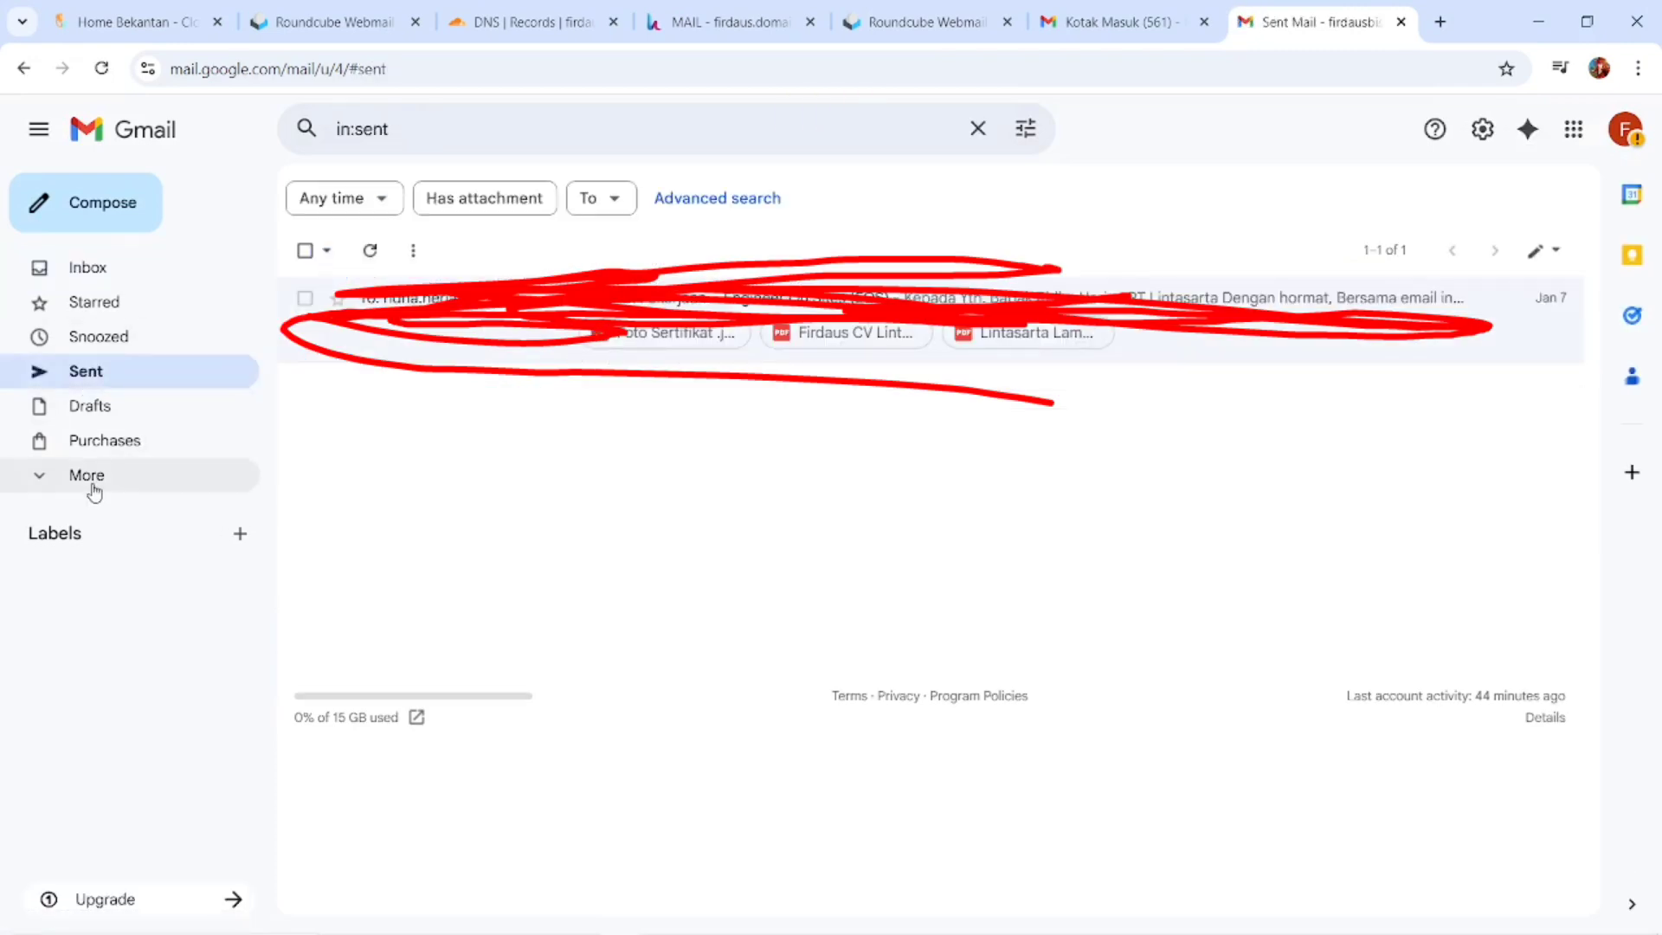
click(96, 490)
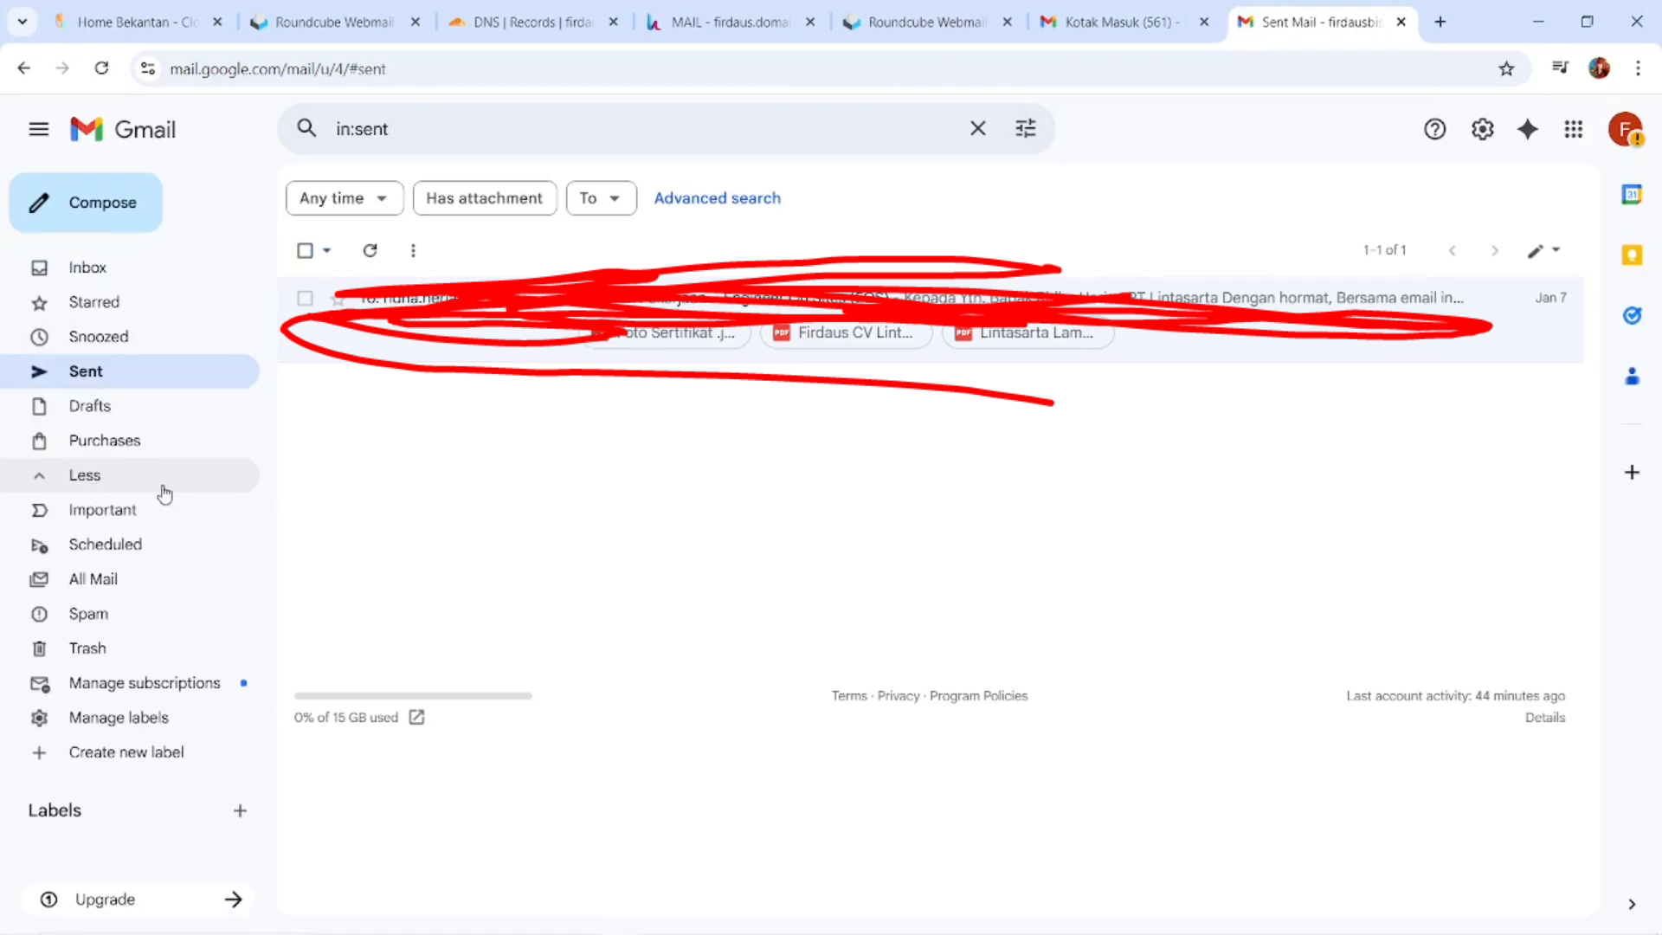
click(118, 407)
click(91, 475)
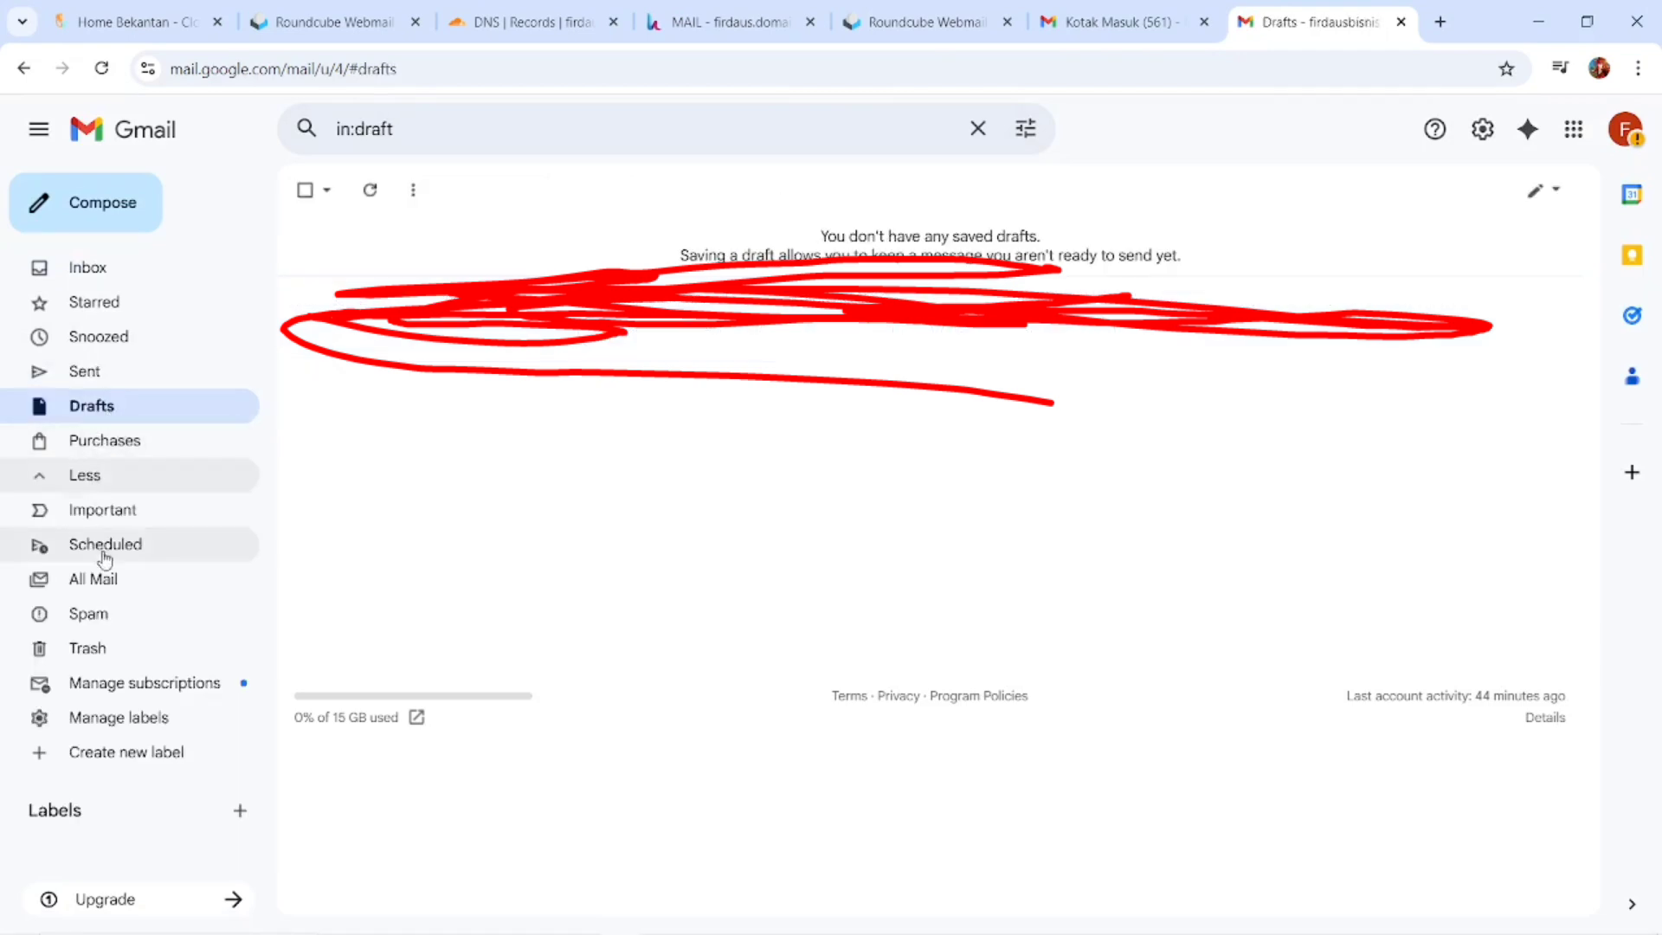
click(91, 612)
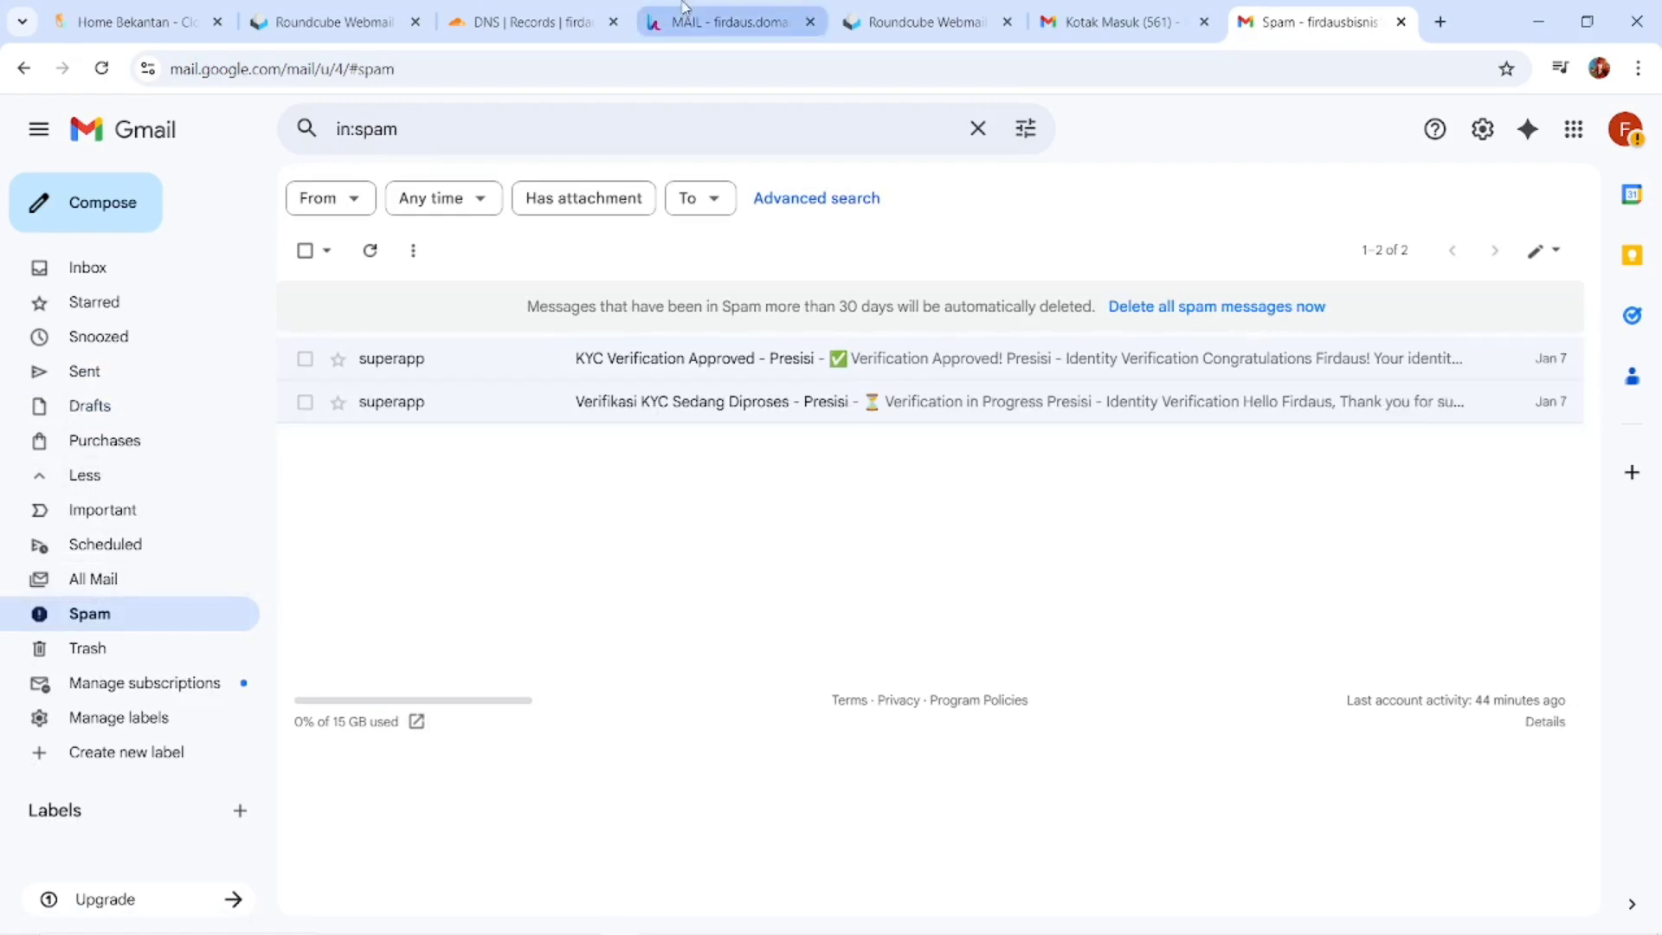
click(90, 268)
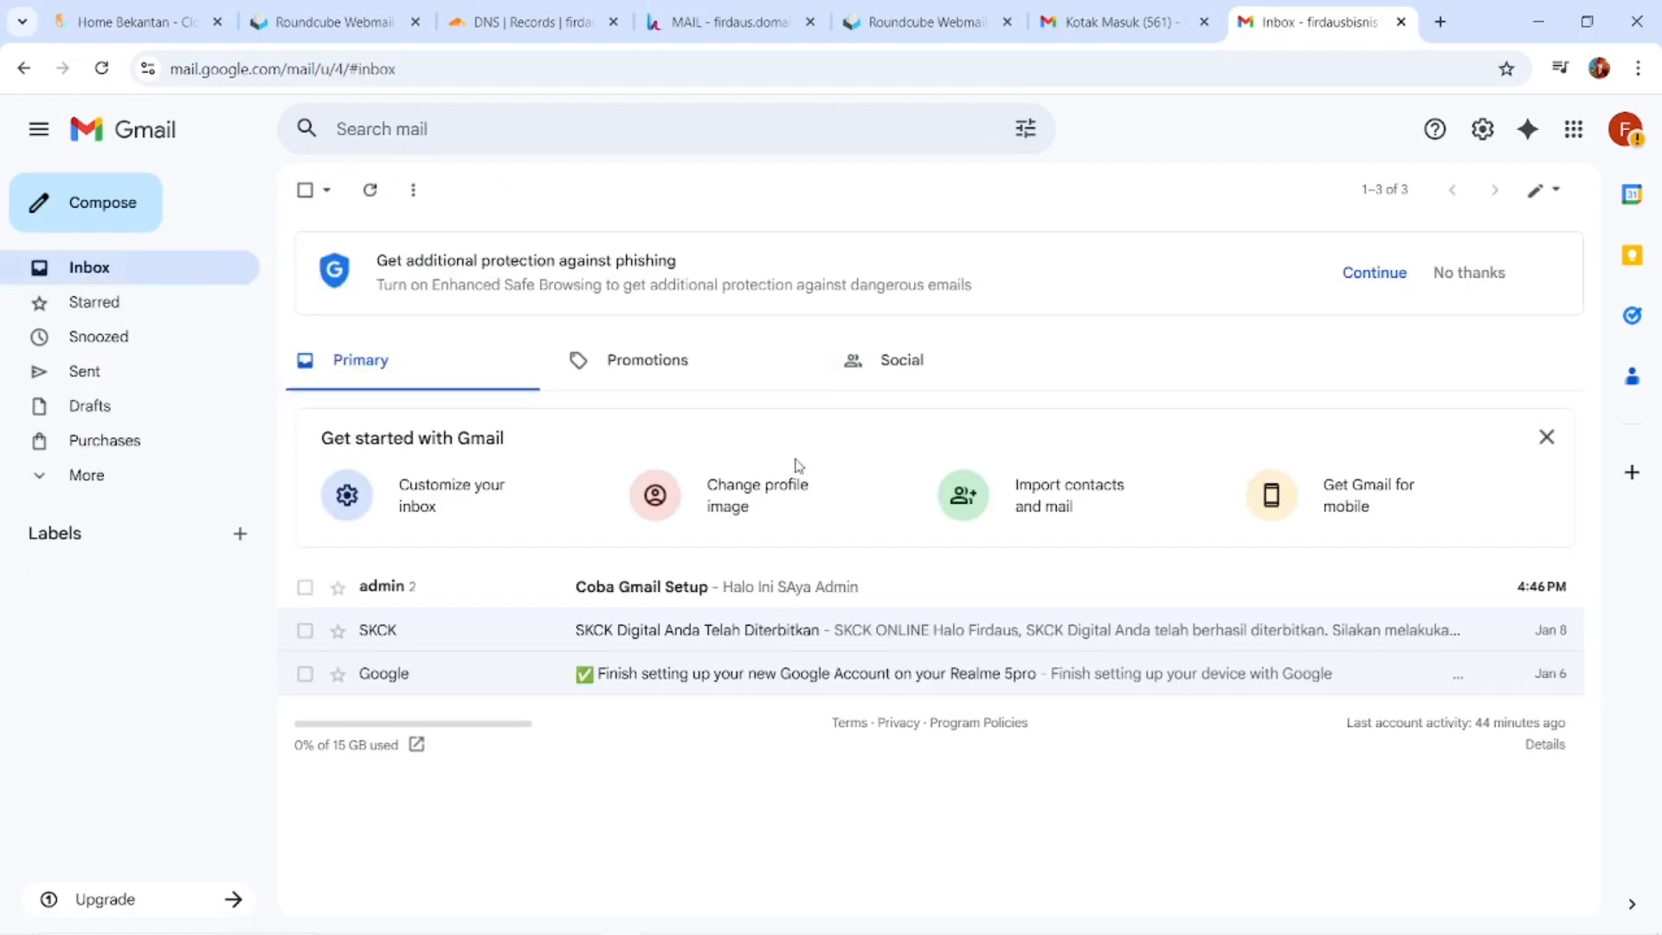
Step: Switch to Roundcube and open the "Coba Gmail Setup" message in the Terkirim folder
click(951, 22)
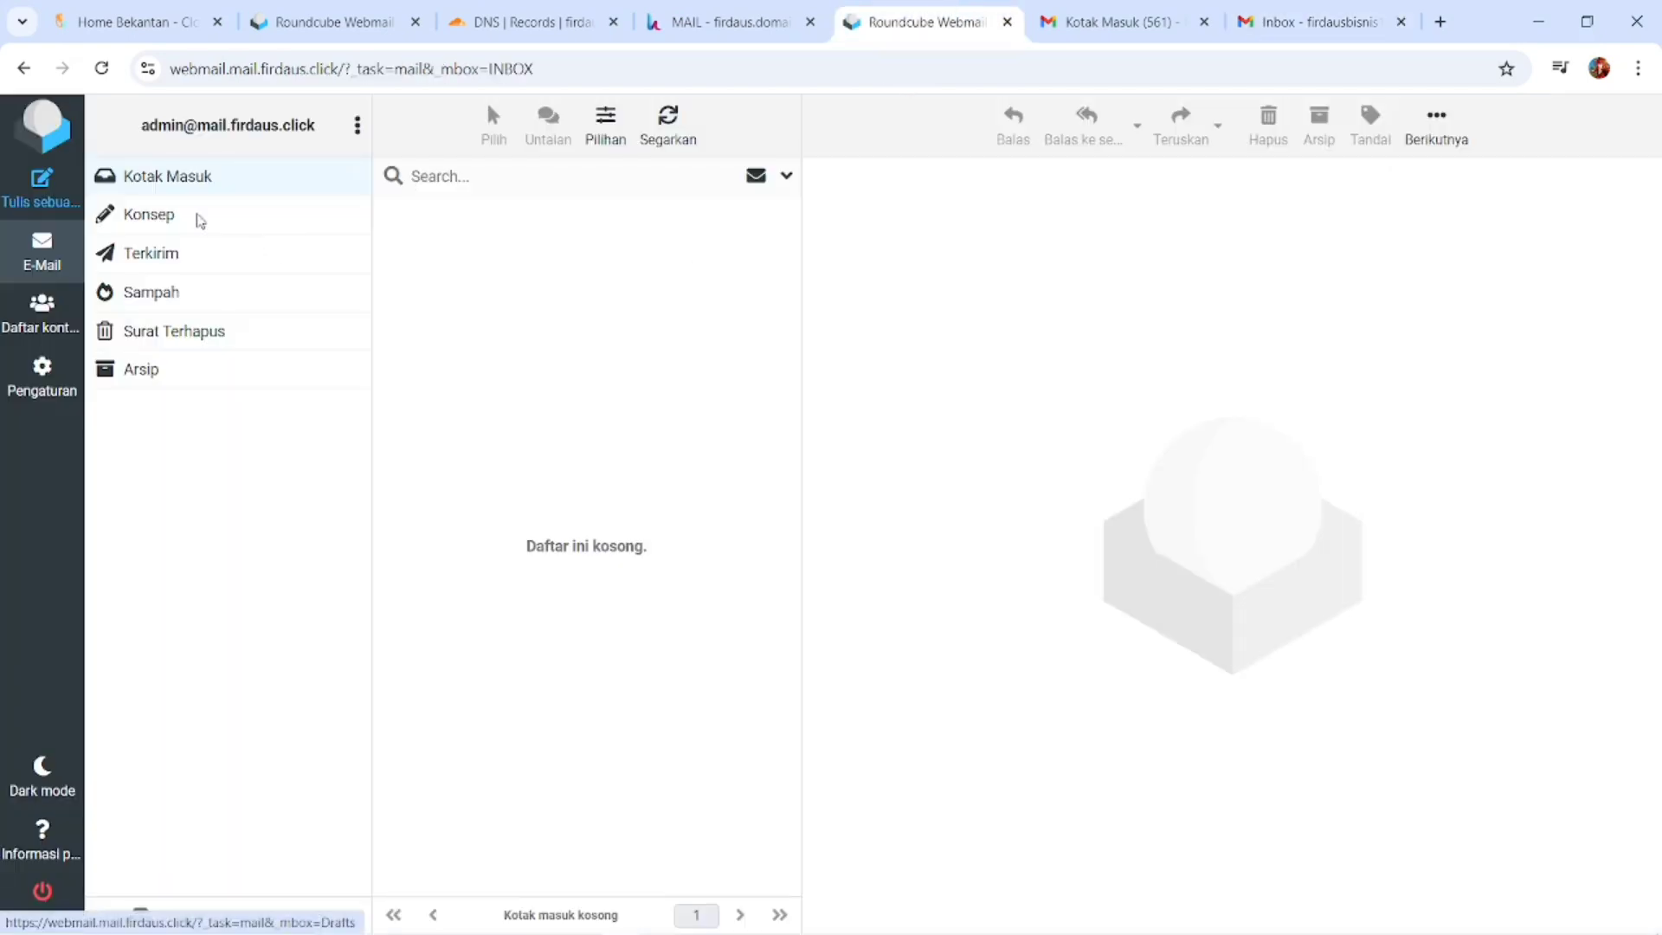
click(147, 255)
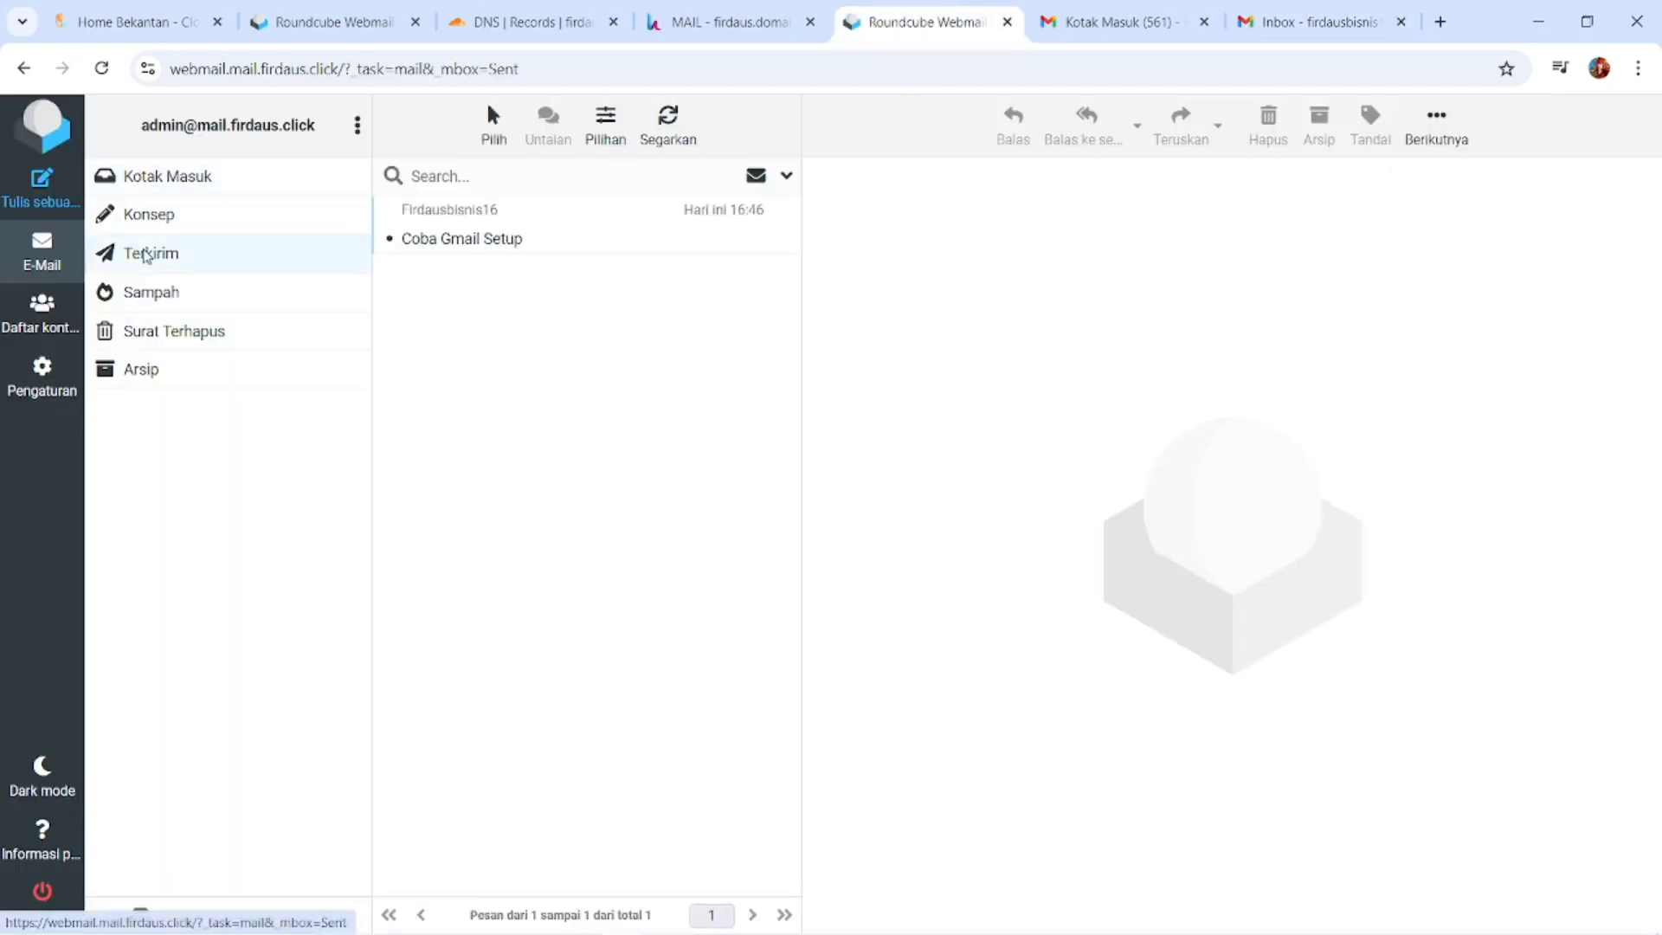
click(474, 233)
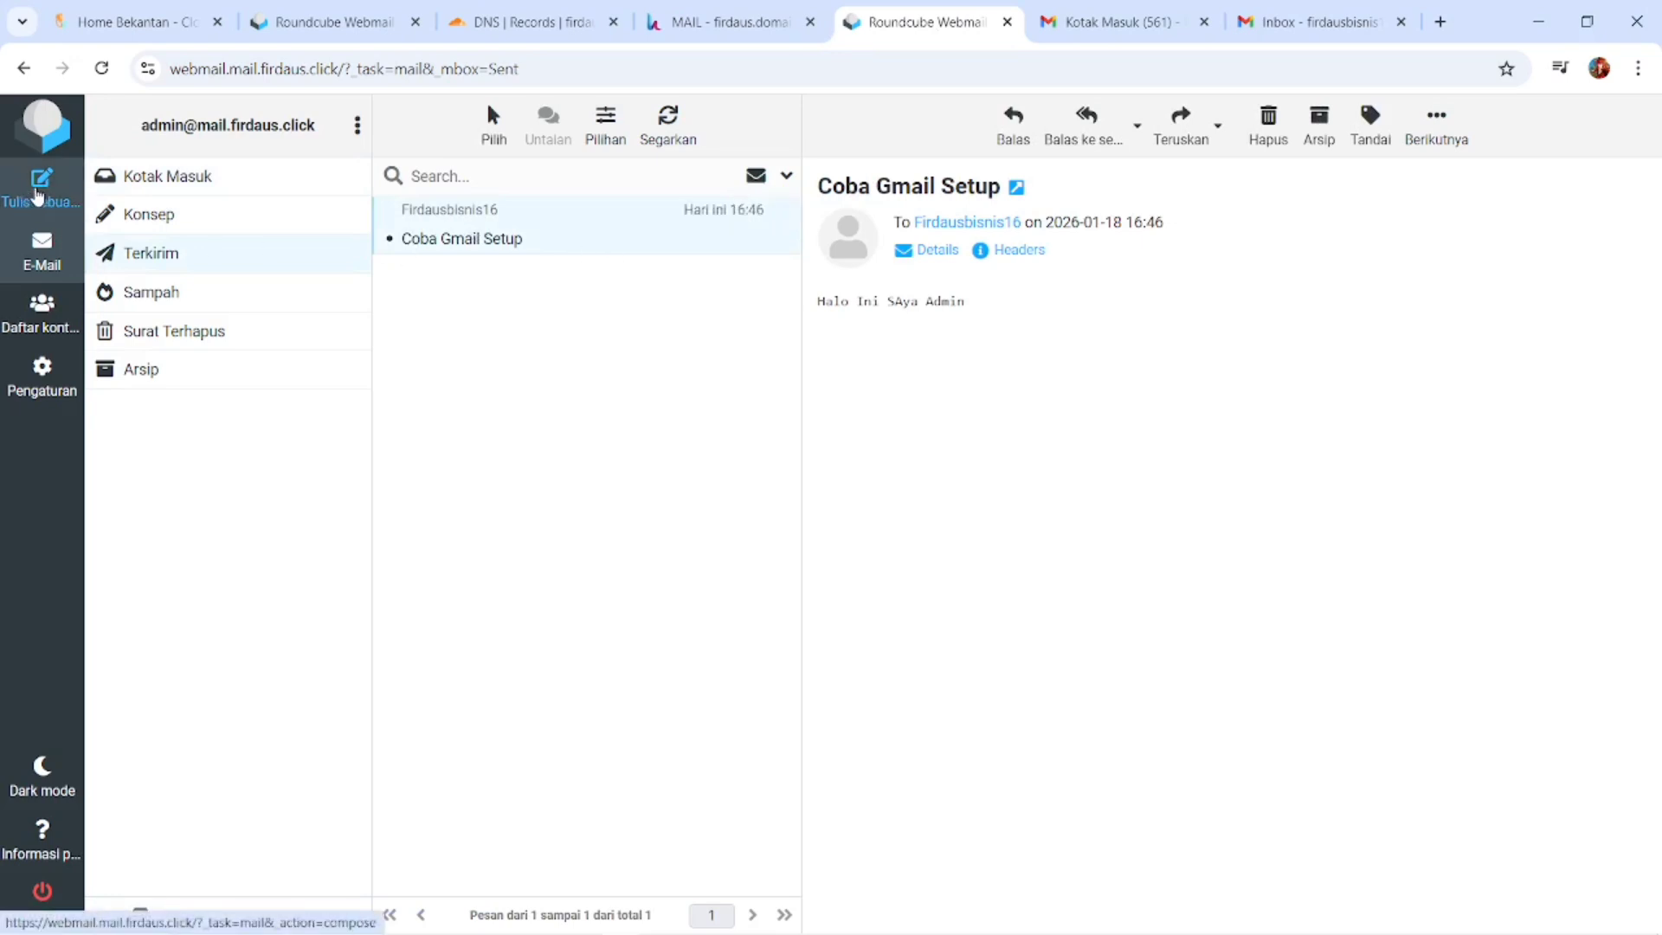
Step: Compose a message to the saved Gmail contact with the subject "Coba Gmail Setup" and a short greeting as the body, and send it
click(24, 195)
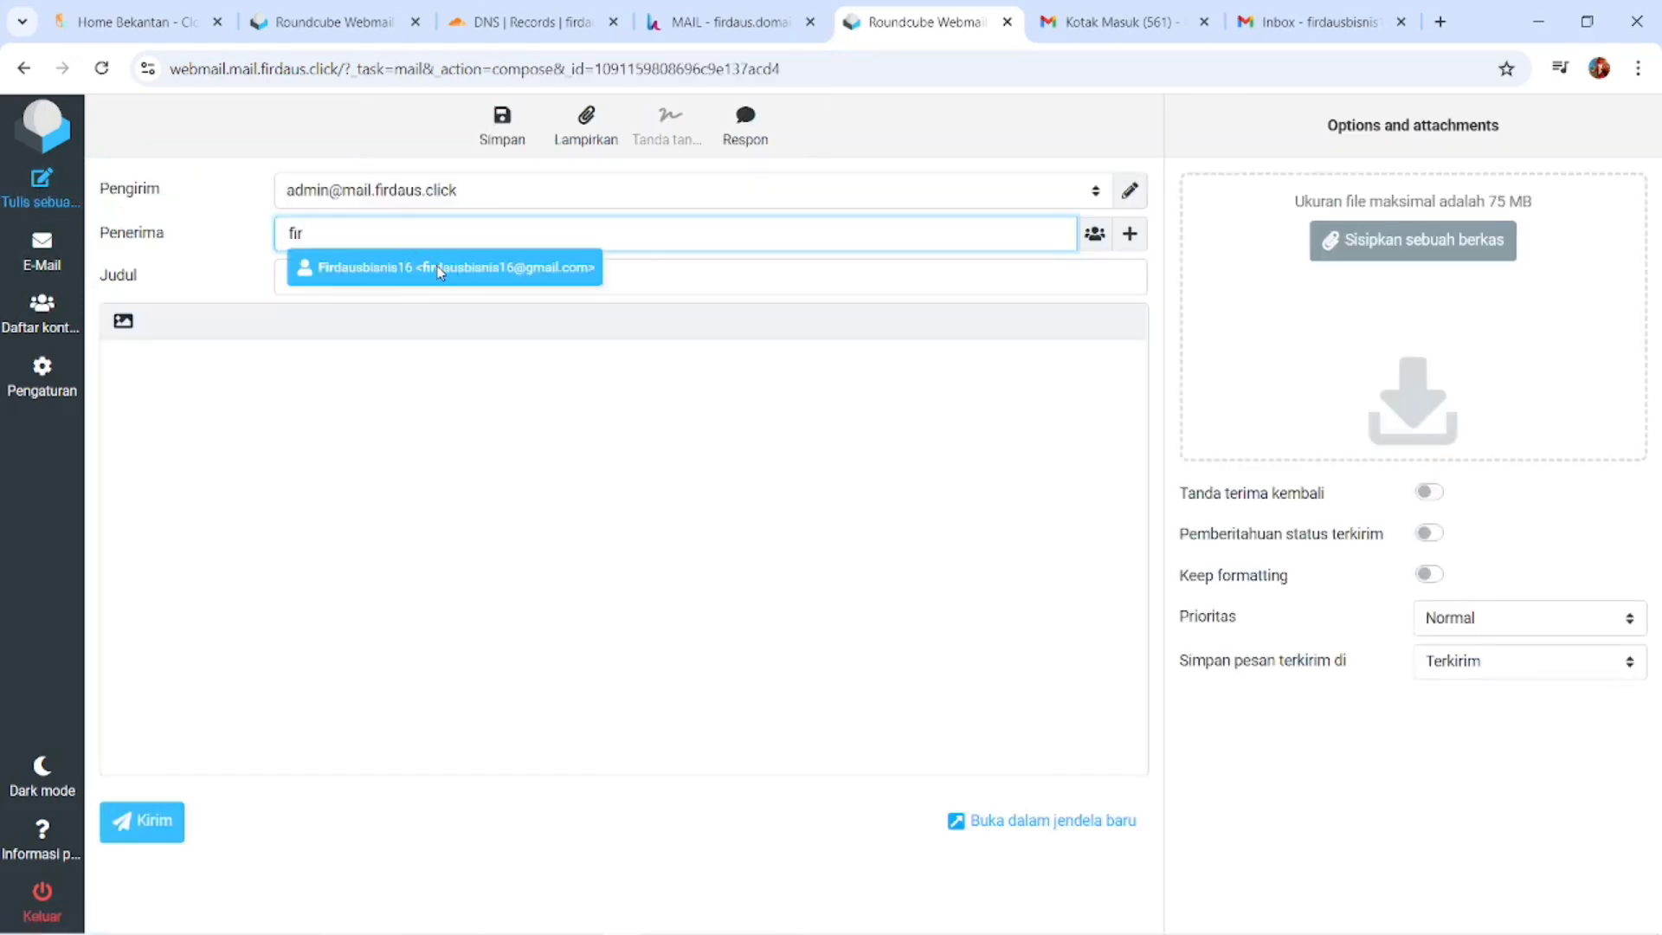
click(441, 271)
click(440, 275)
click(450, 339)
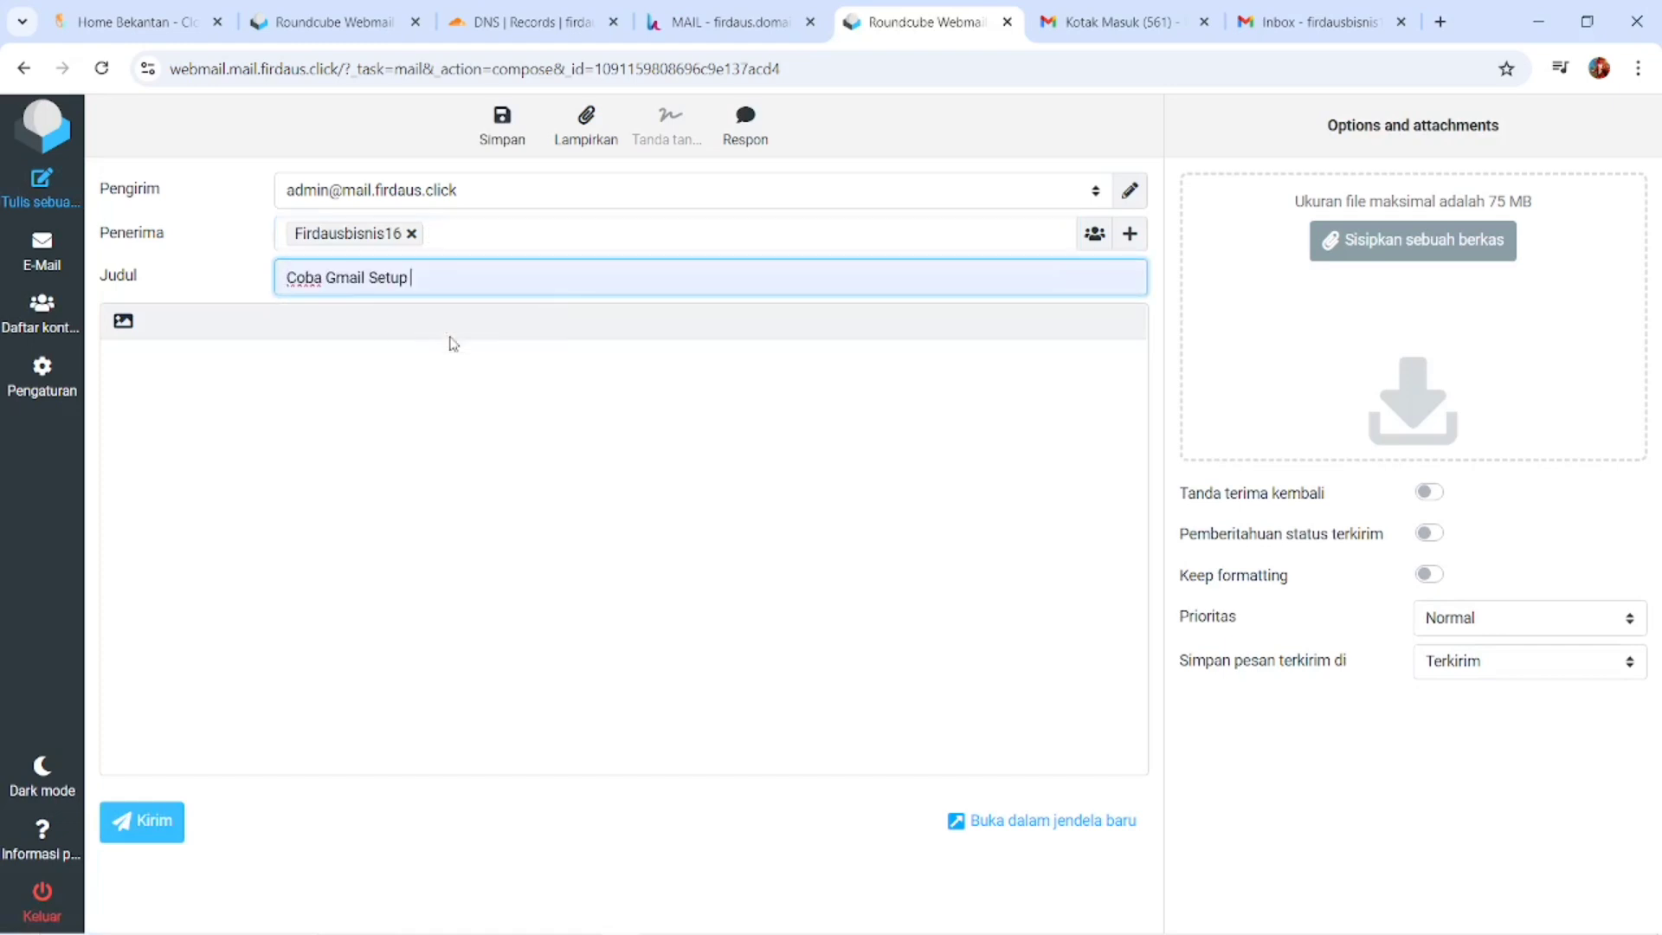
click(363, 372)
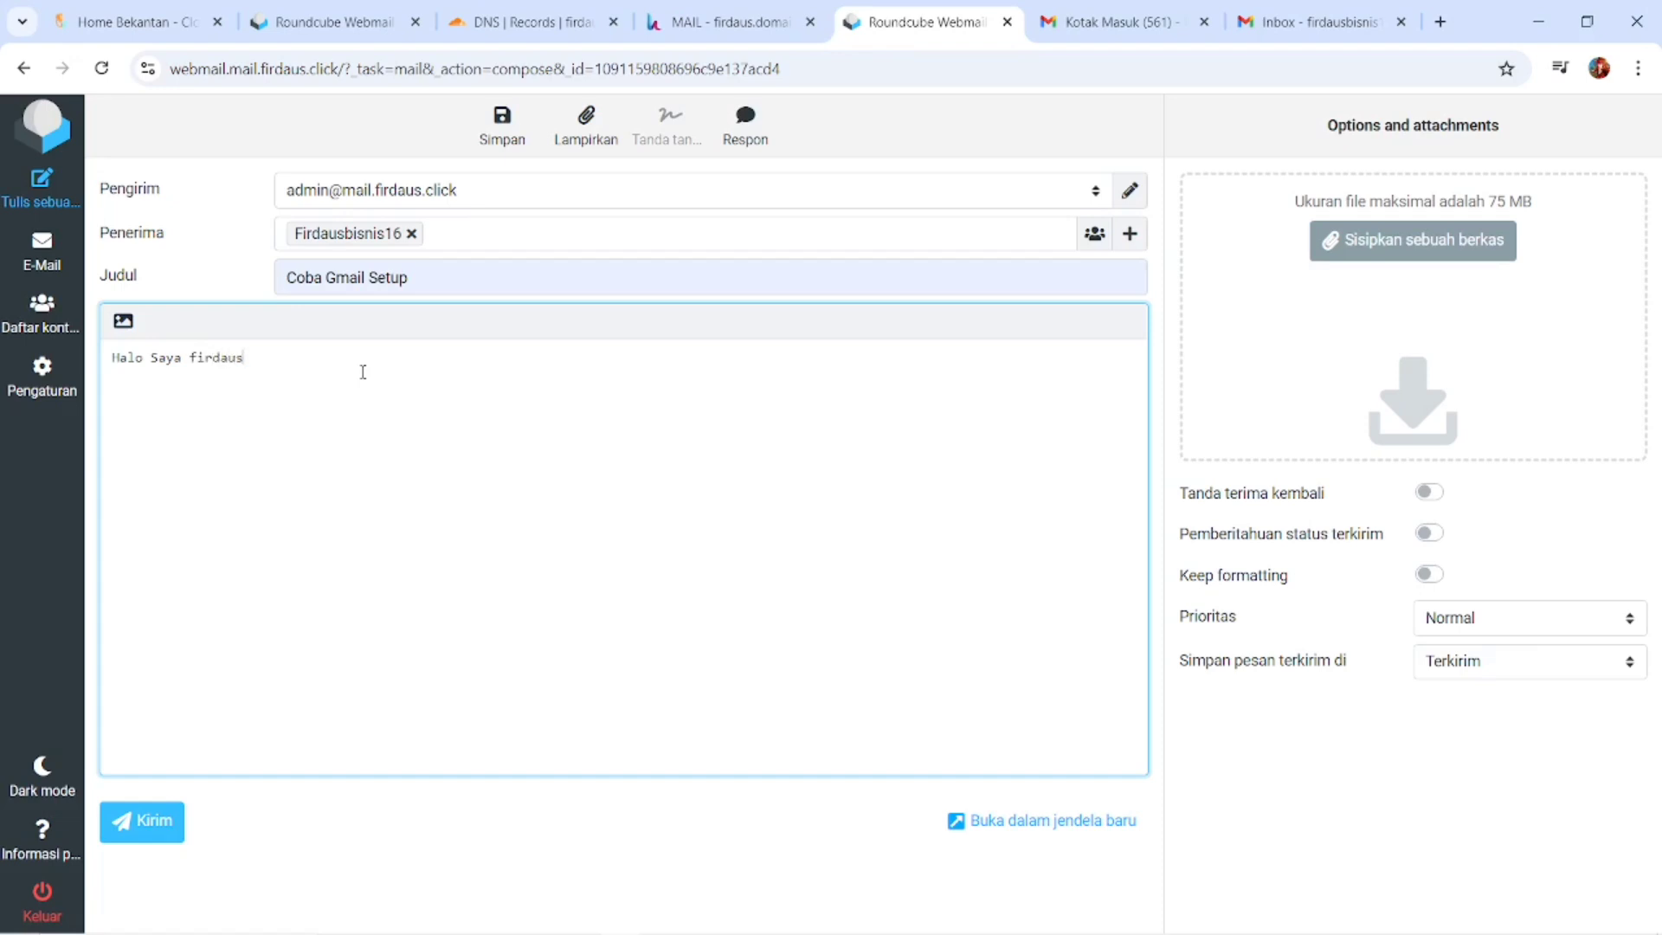
click(149, 834)
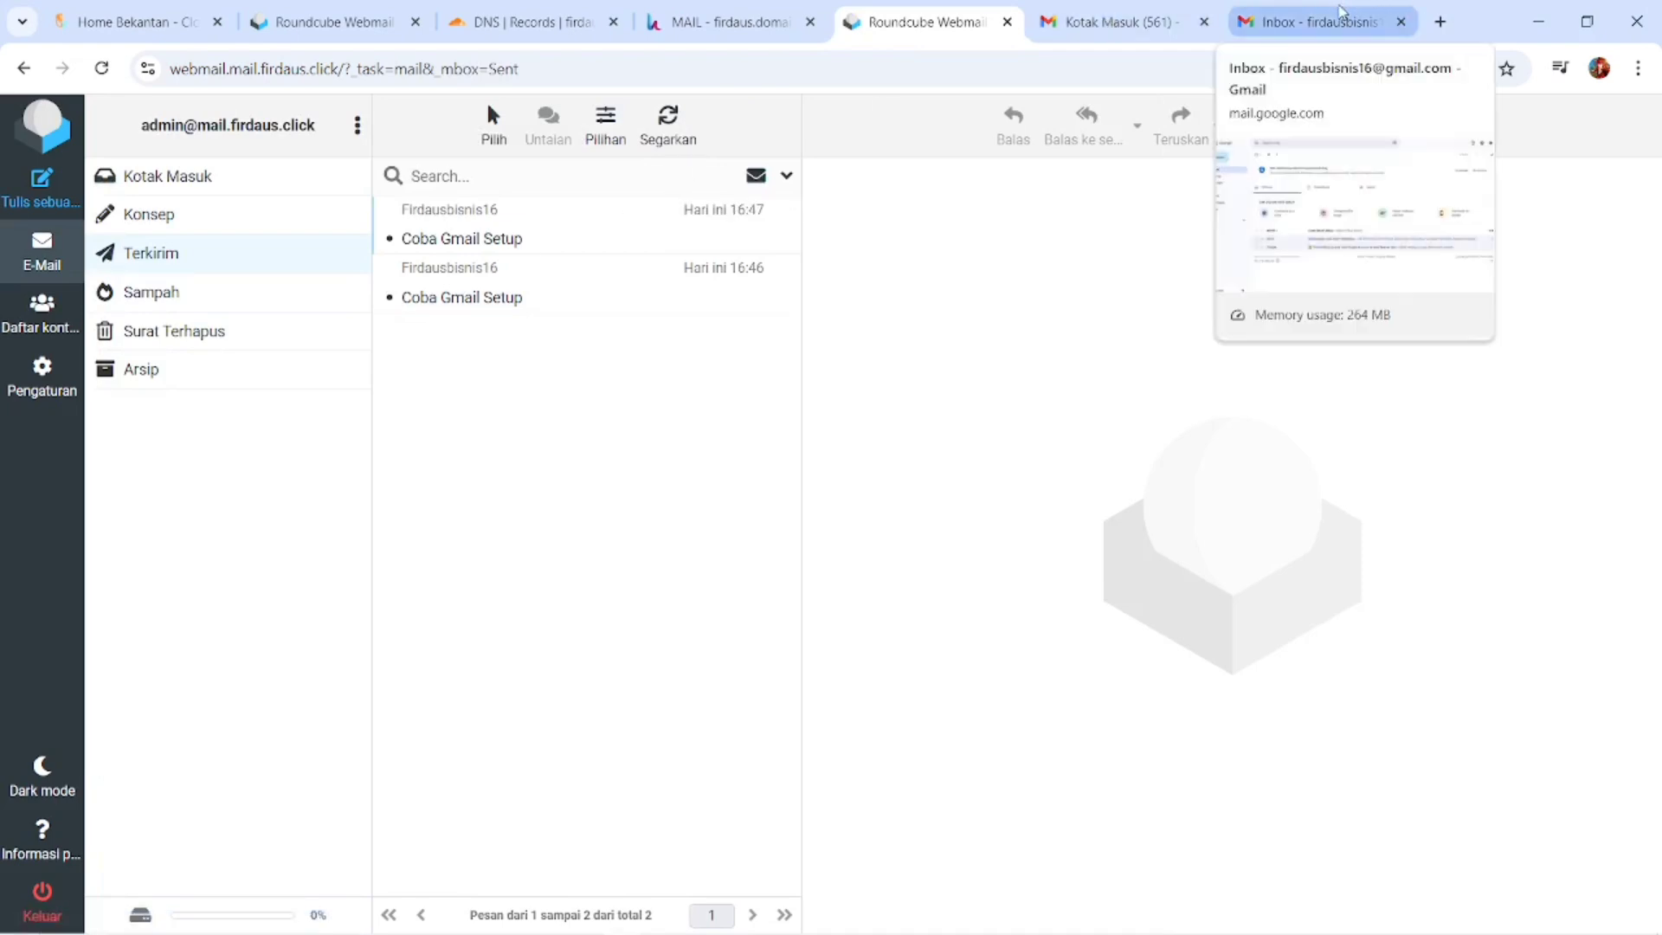
Step: Switch to Gmail, reload the Inbox, open the "Coba Gmail Setup" conversation and inspect the header details of the newest message
click(1341, 12)
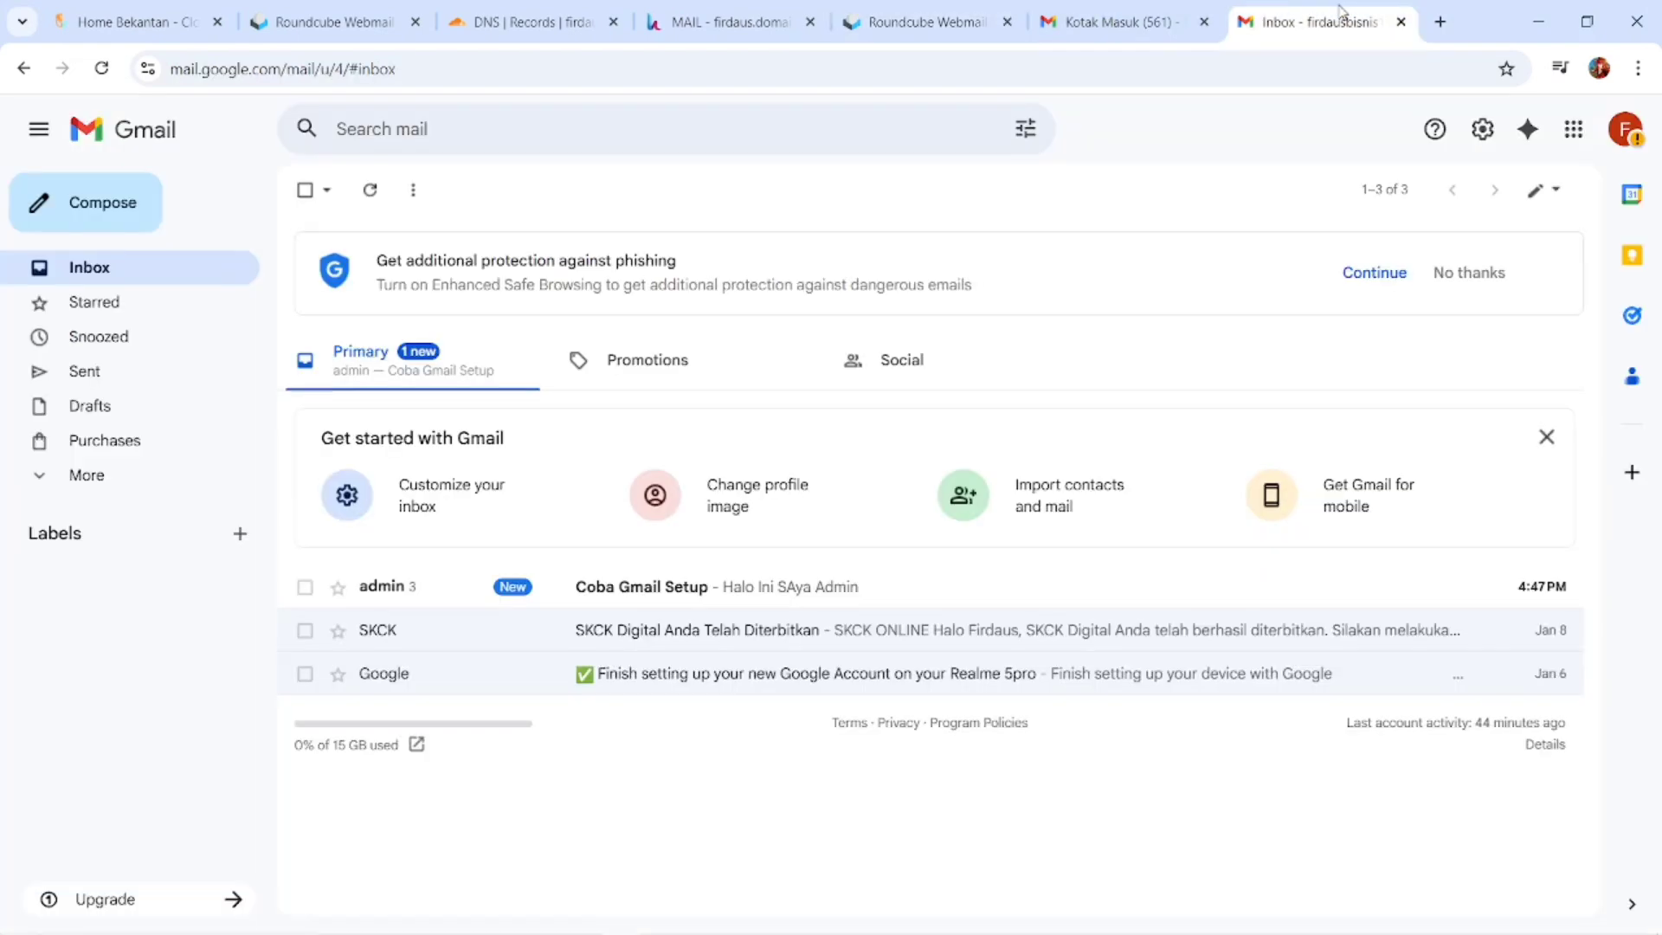
click(102, 68)
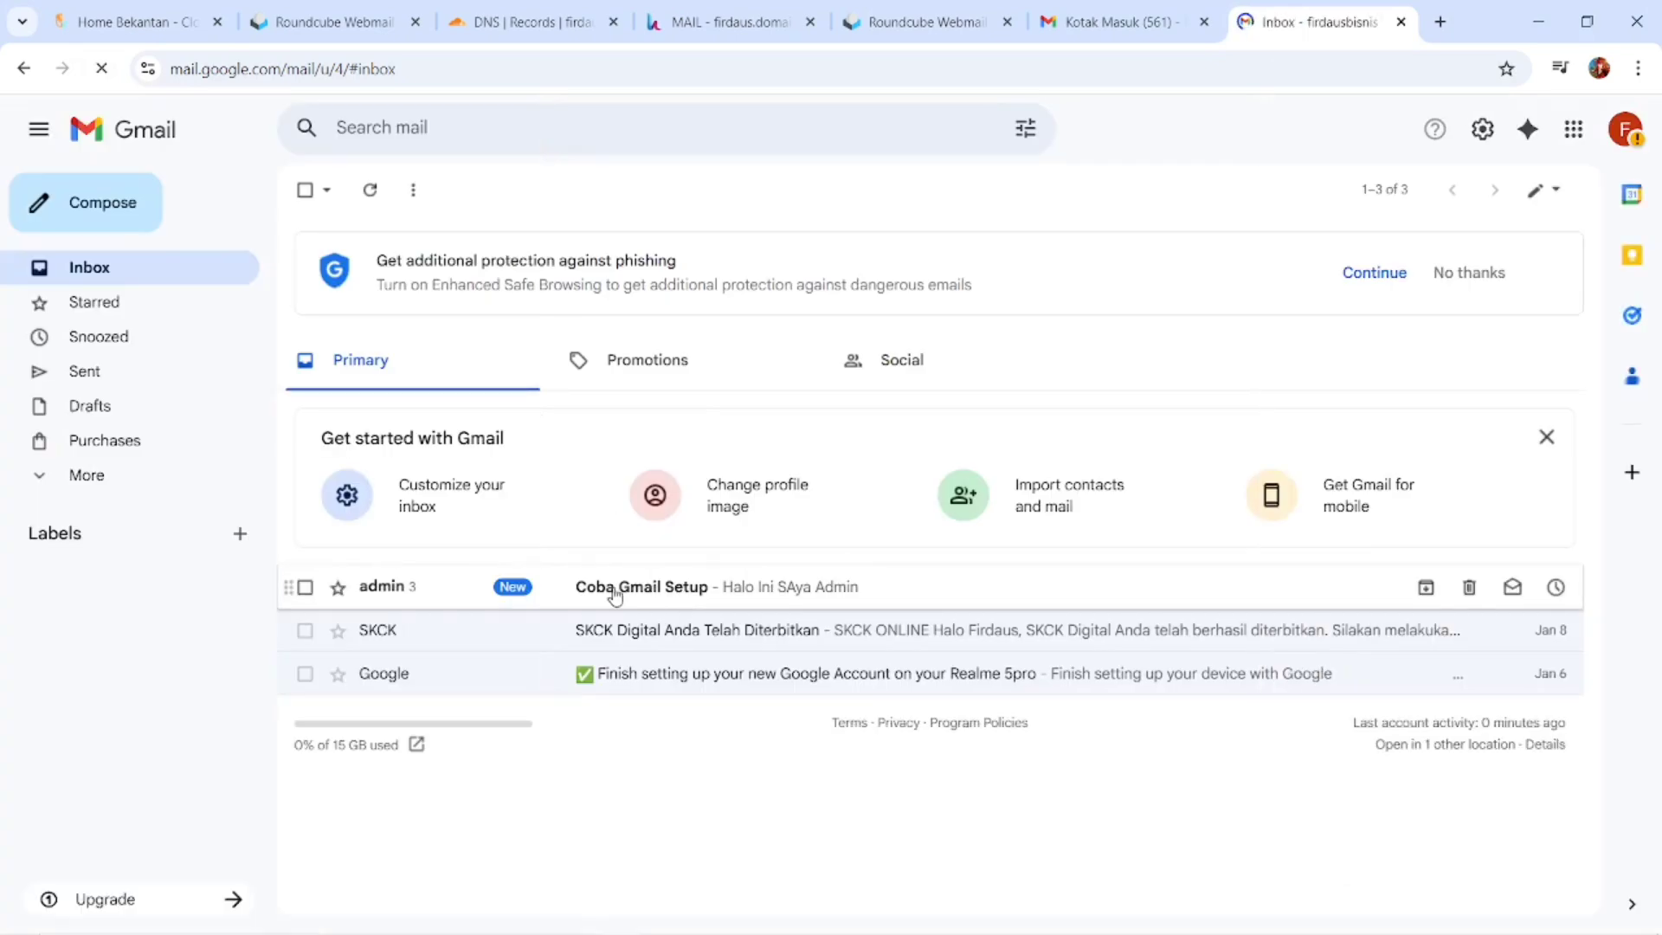
click(814, 580)
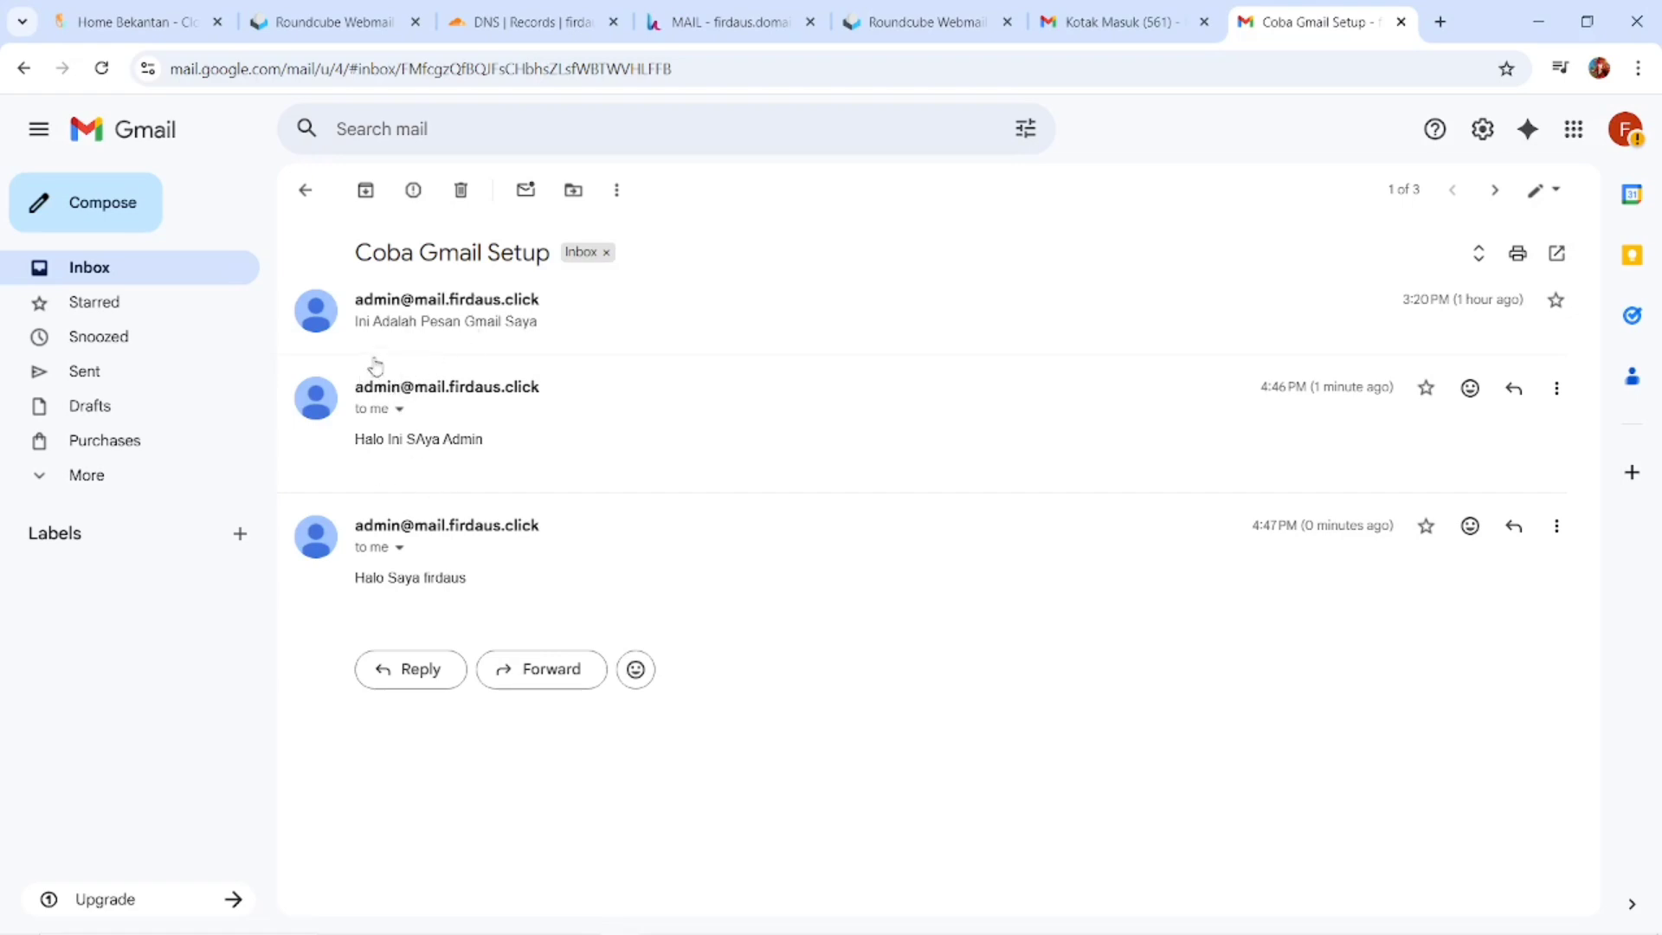
click(400, 548)
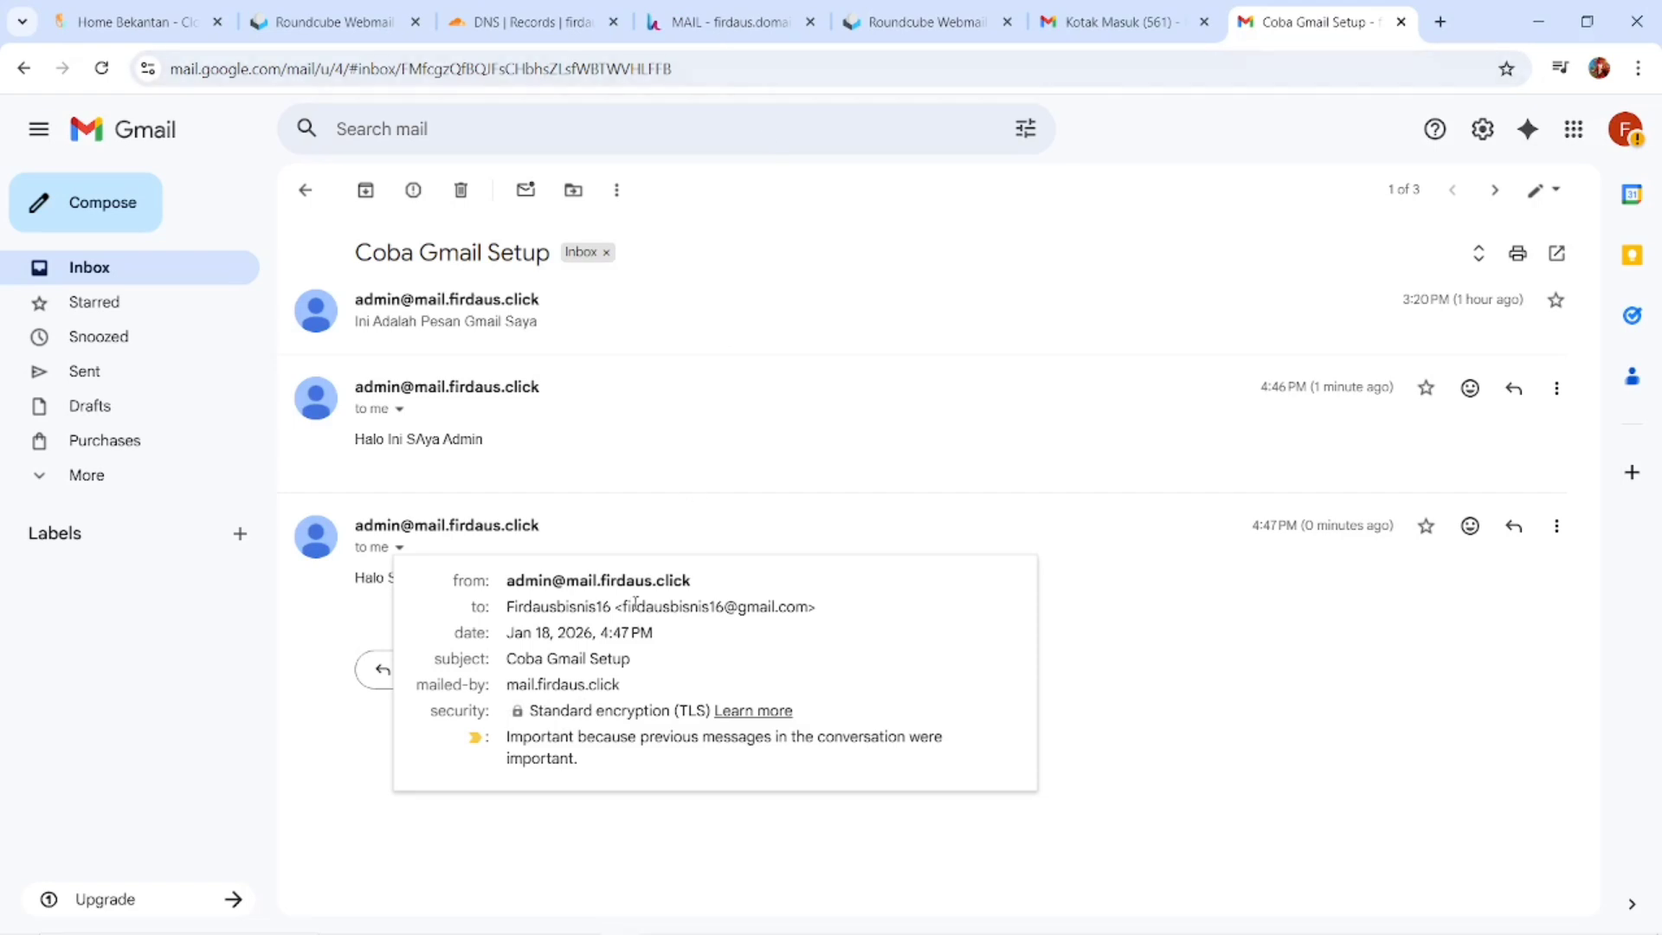
mouse_move(635, 604)
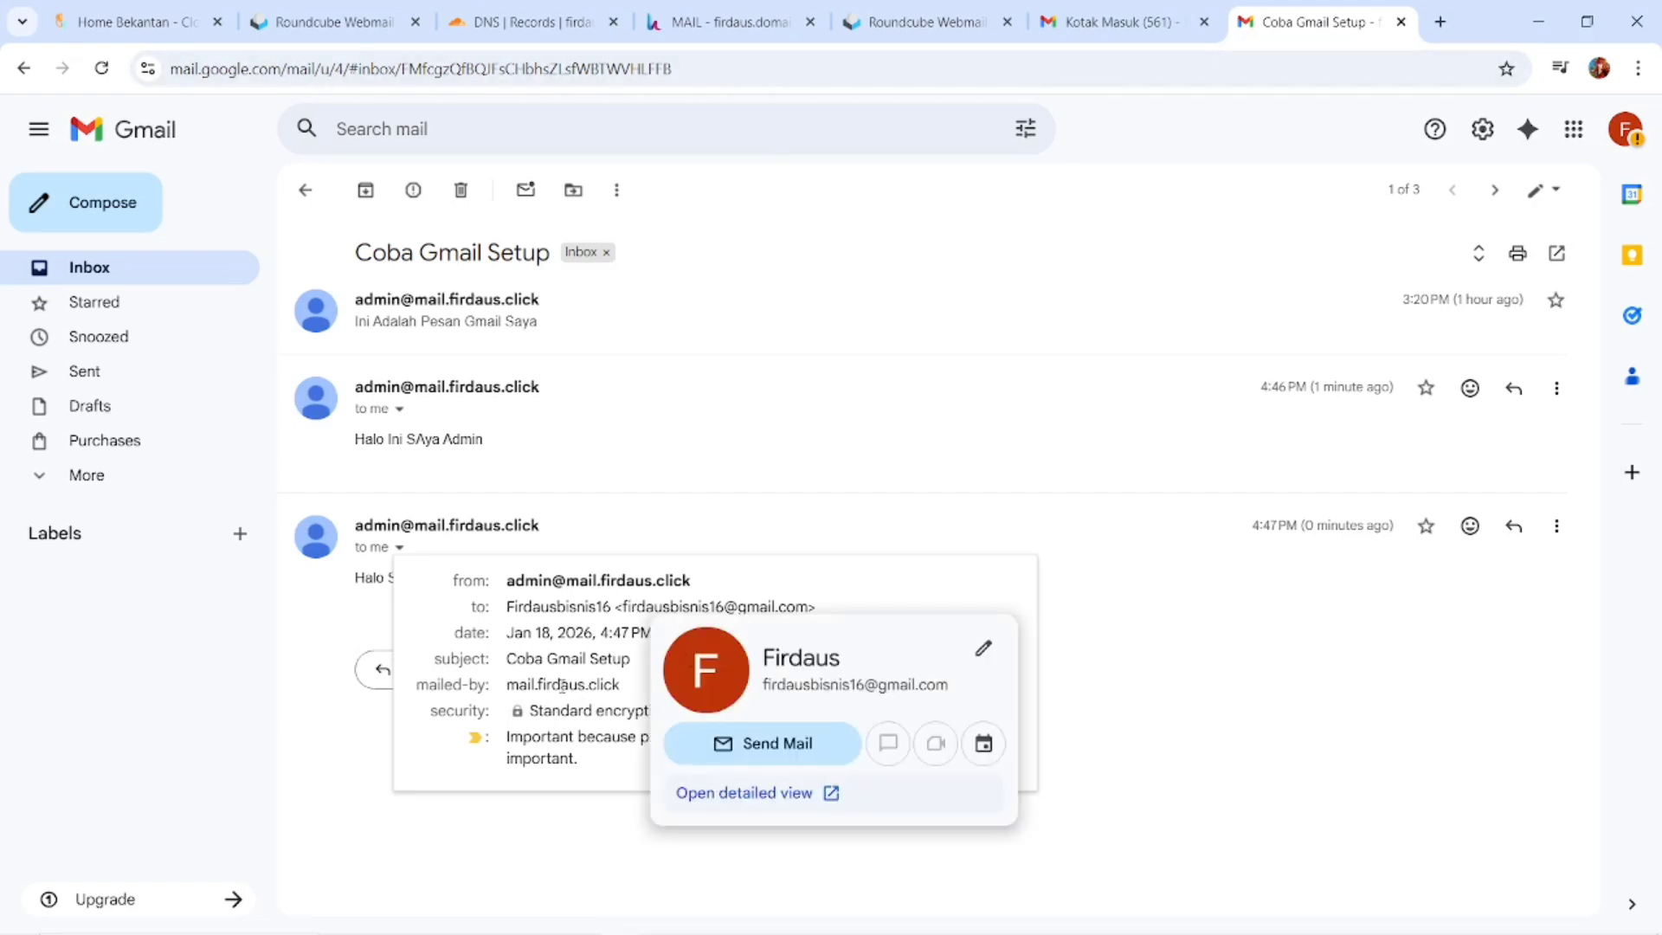
click(781, 506)
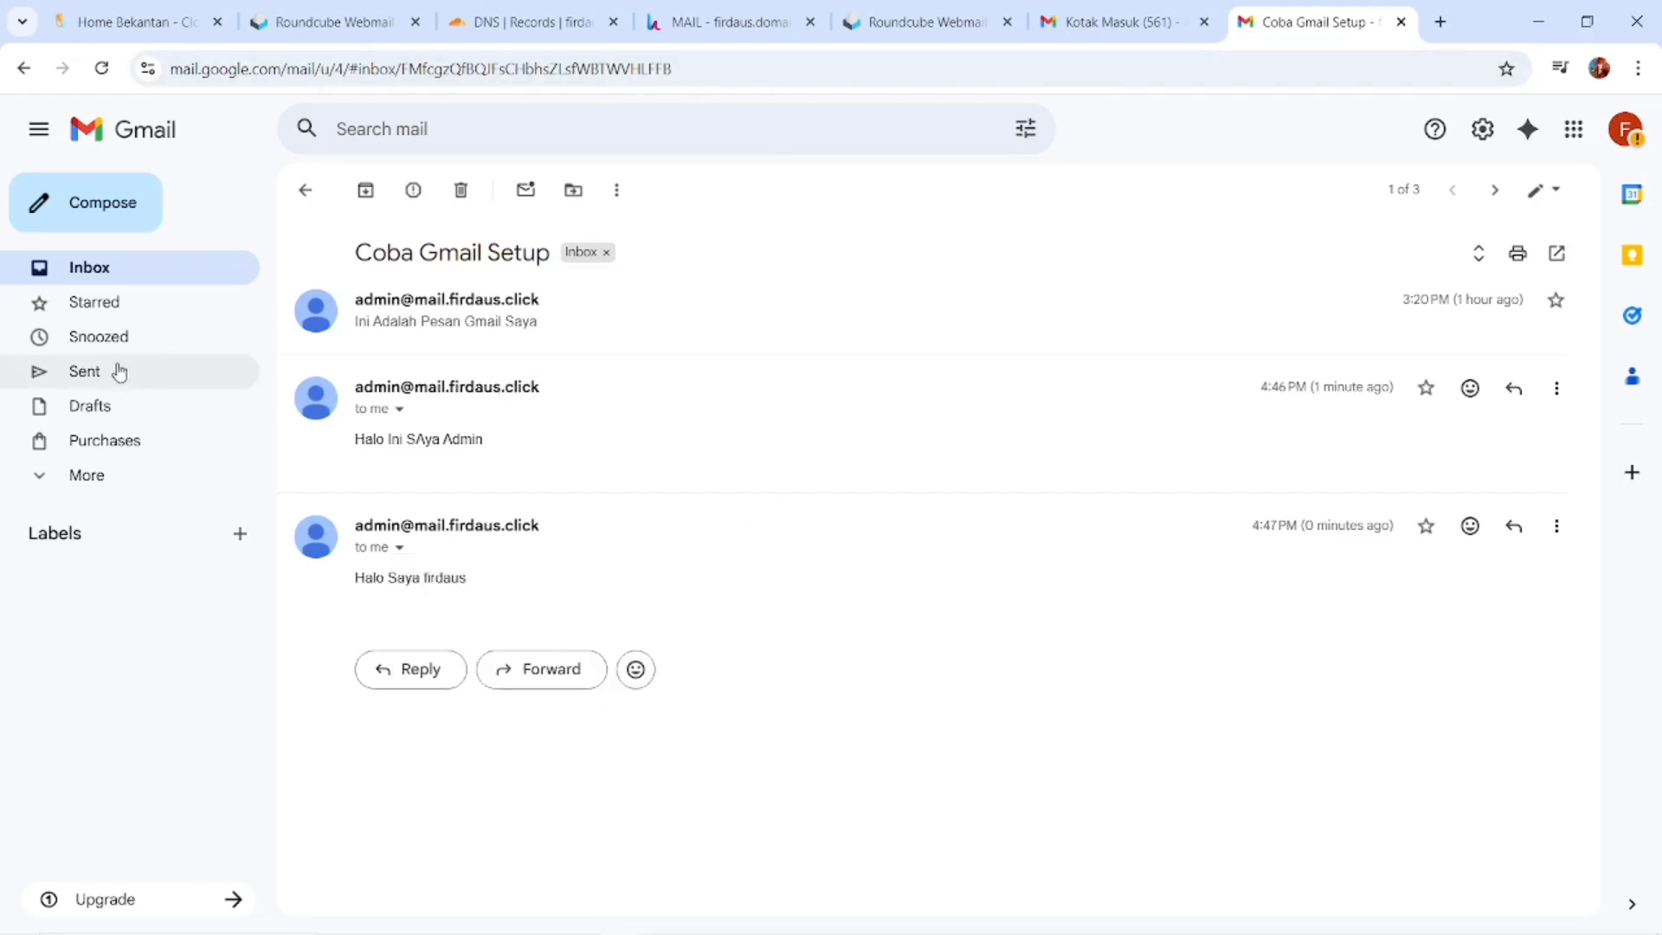
Step: Search Windows for "out" and launch Outlook (classic)
mouse_move(232, 926)
click(117, 919)
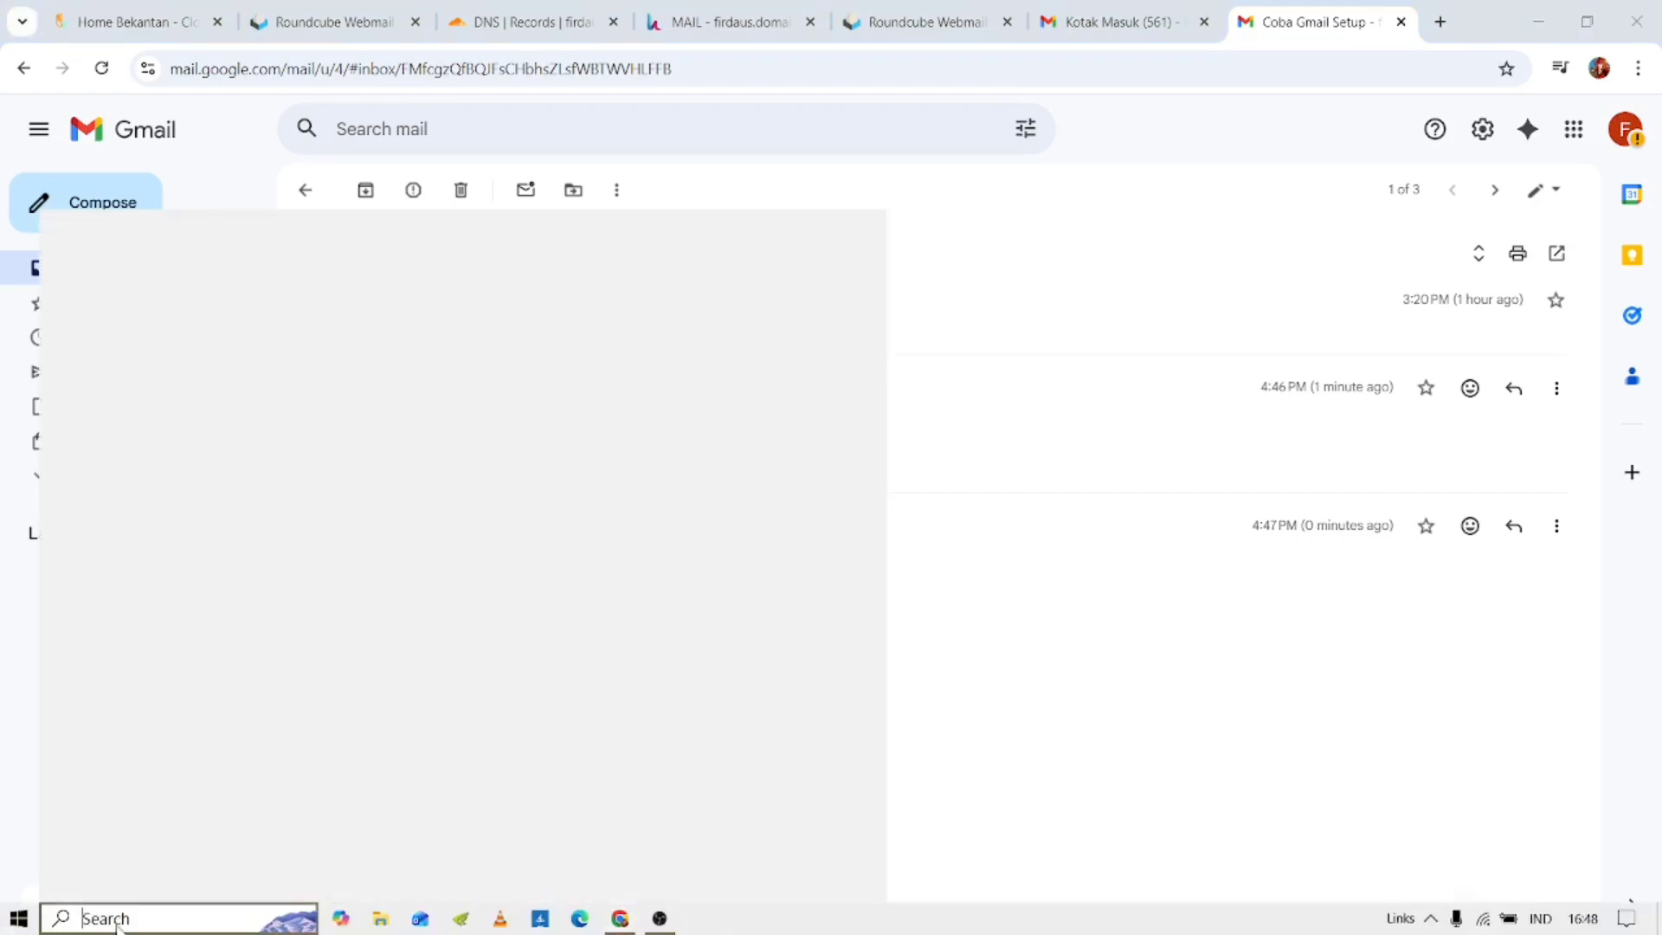
text(out)
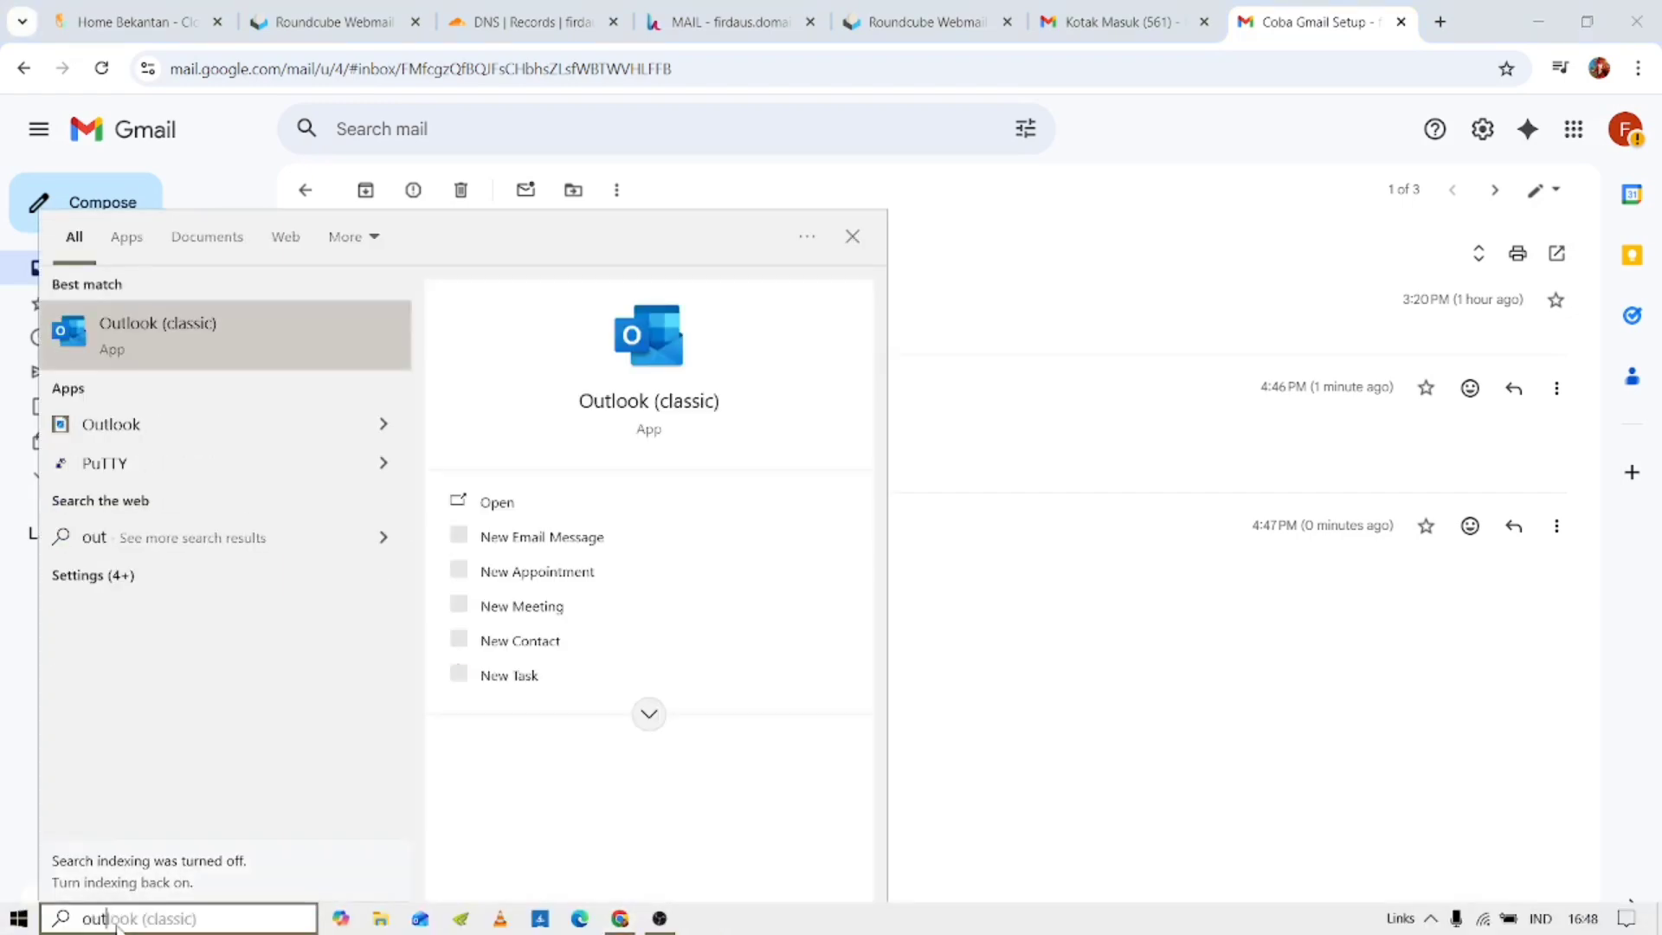
key(Return)
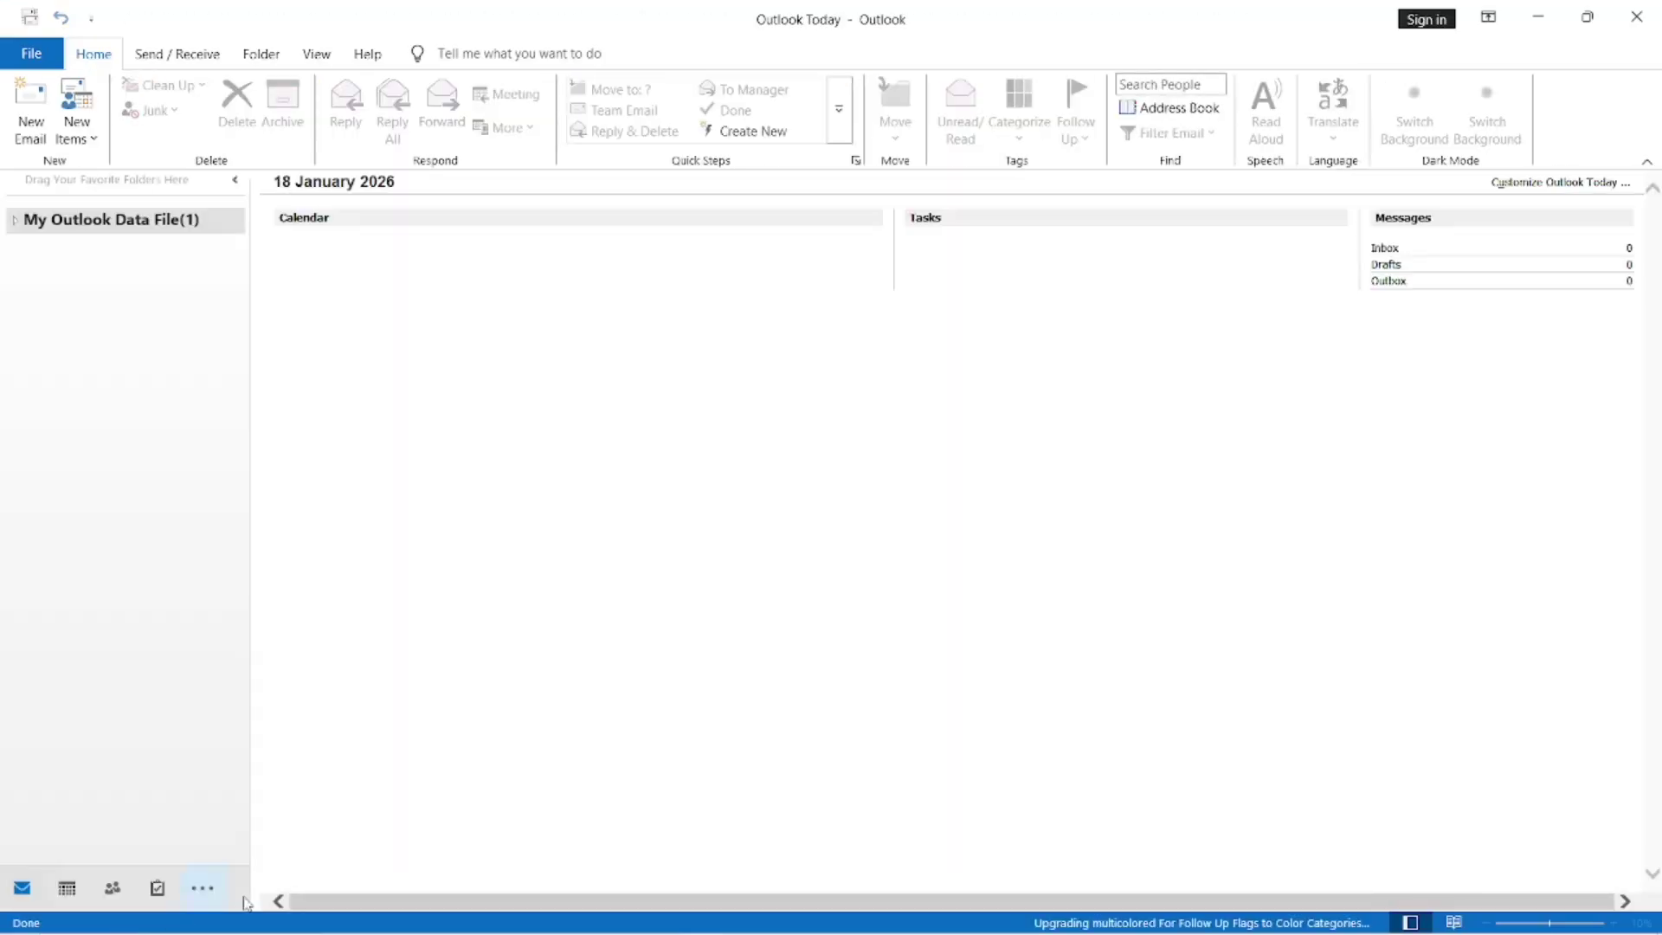
click(31, 54)
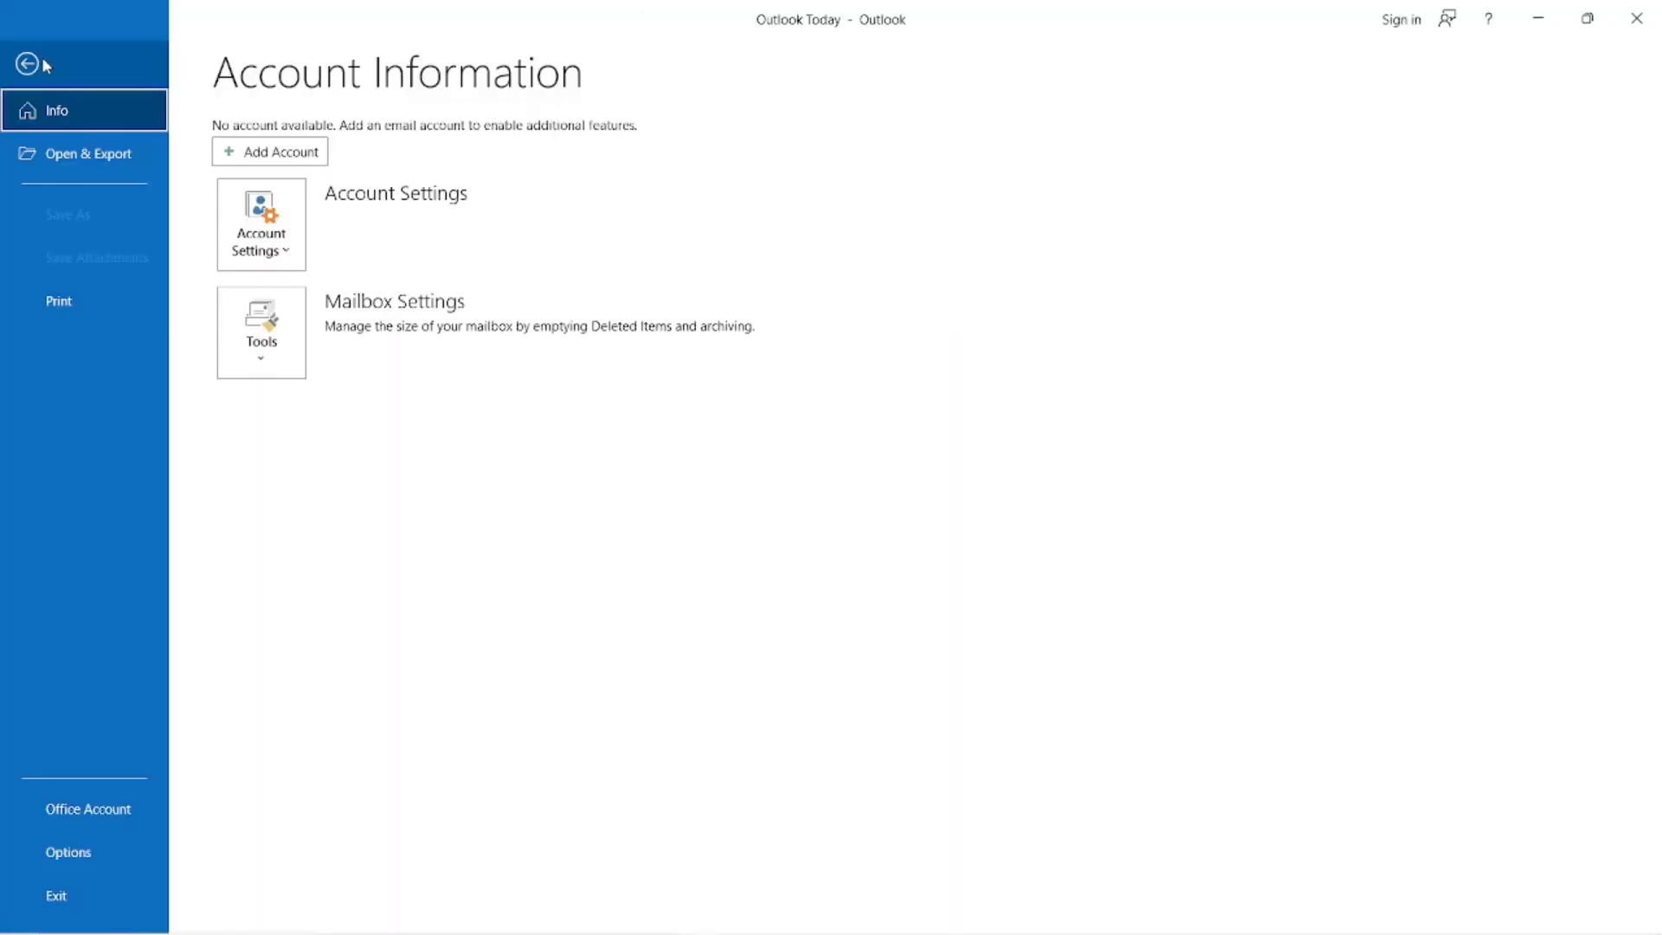
click(264, 217)
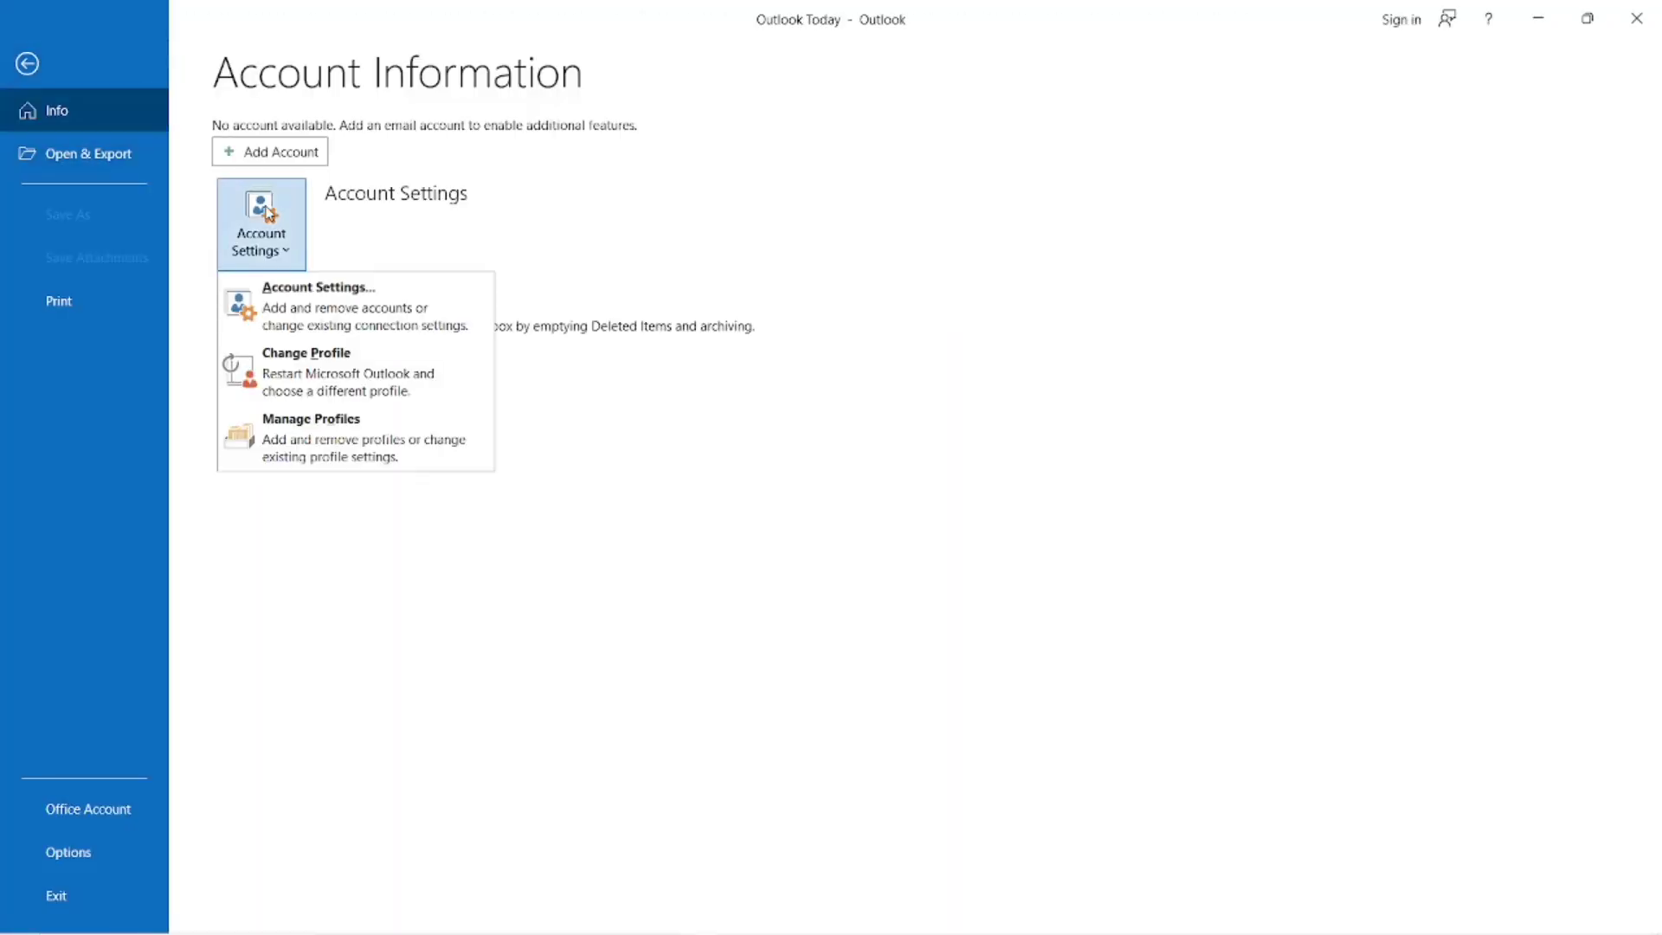
click(309, 292)
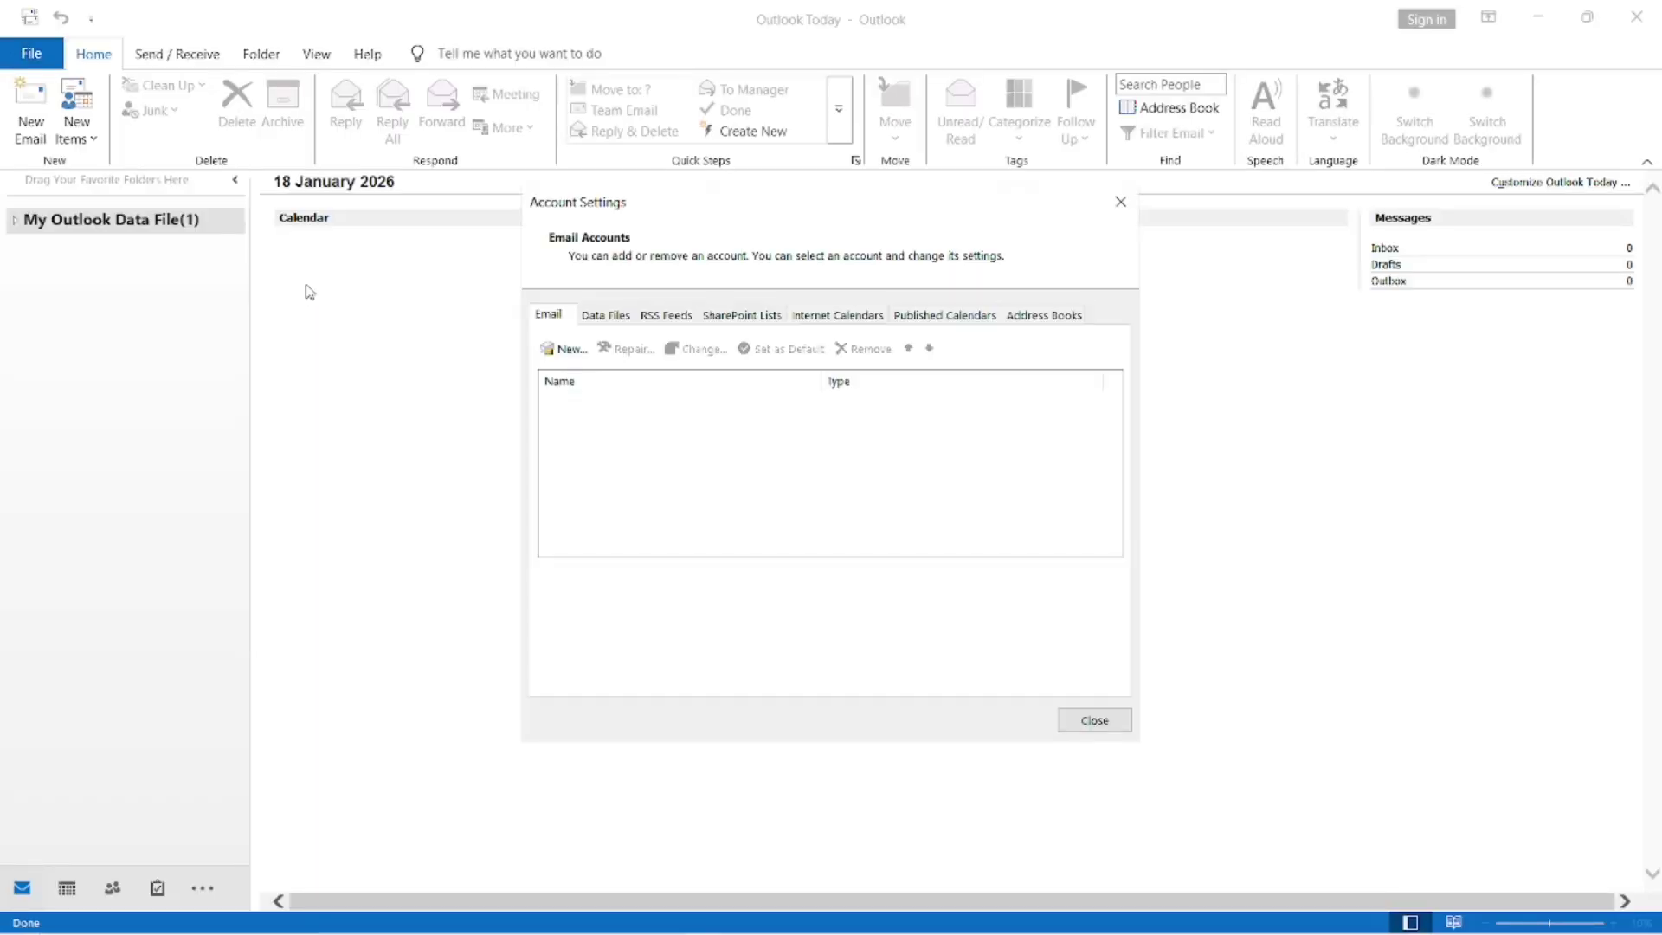
click(1121, 202)
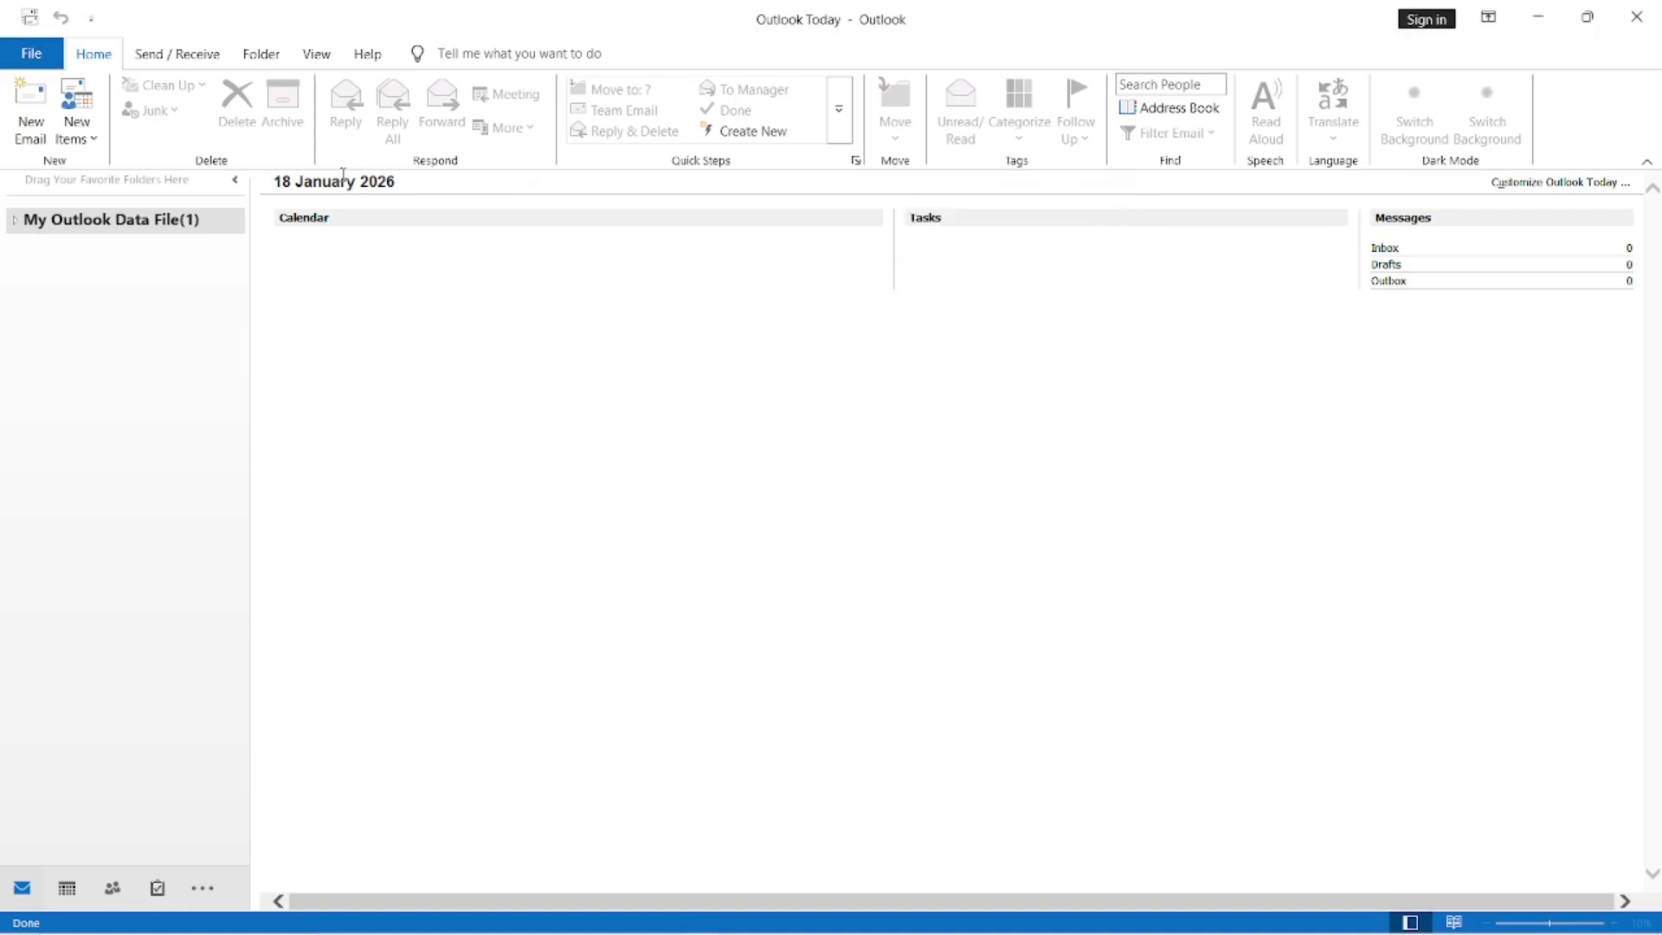
Step: Start adding a new email account in Outlook using the admin mailbox address and connect to its server
click(30, 57)
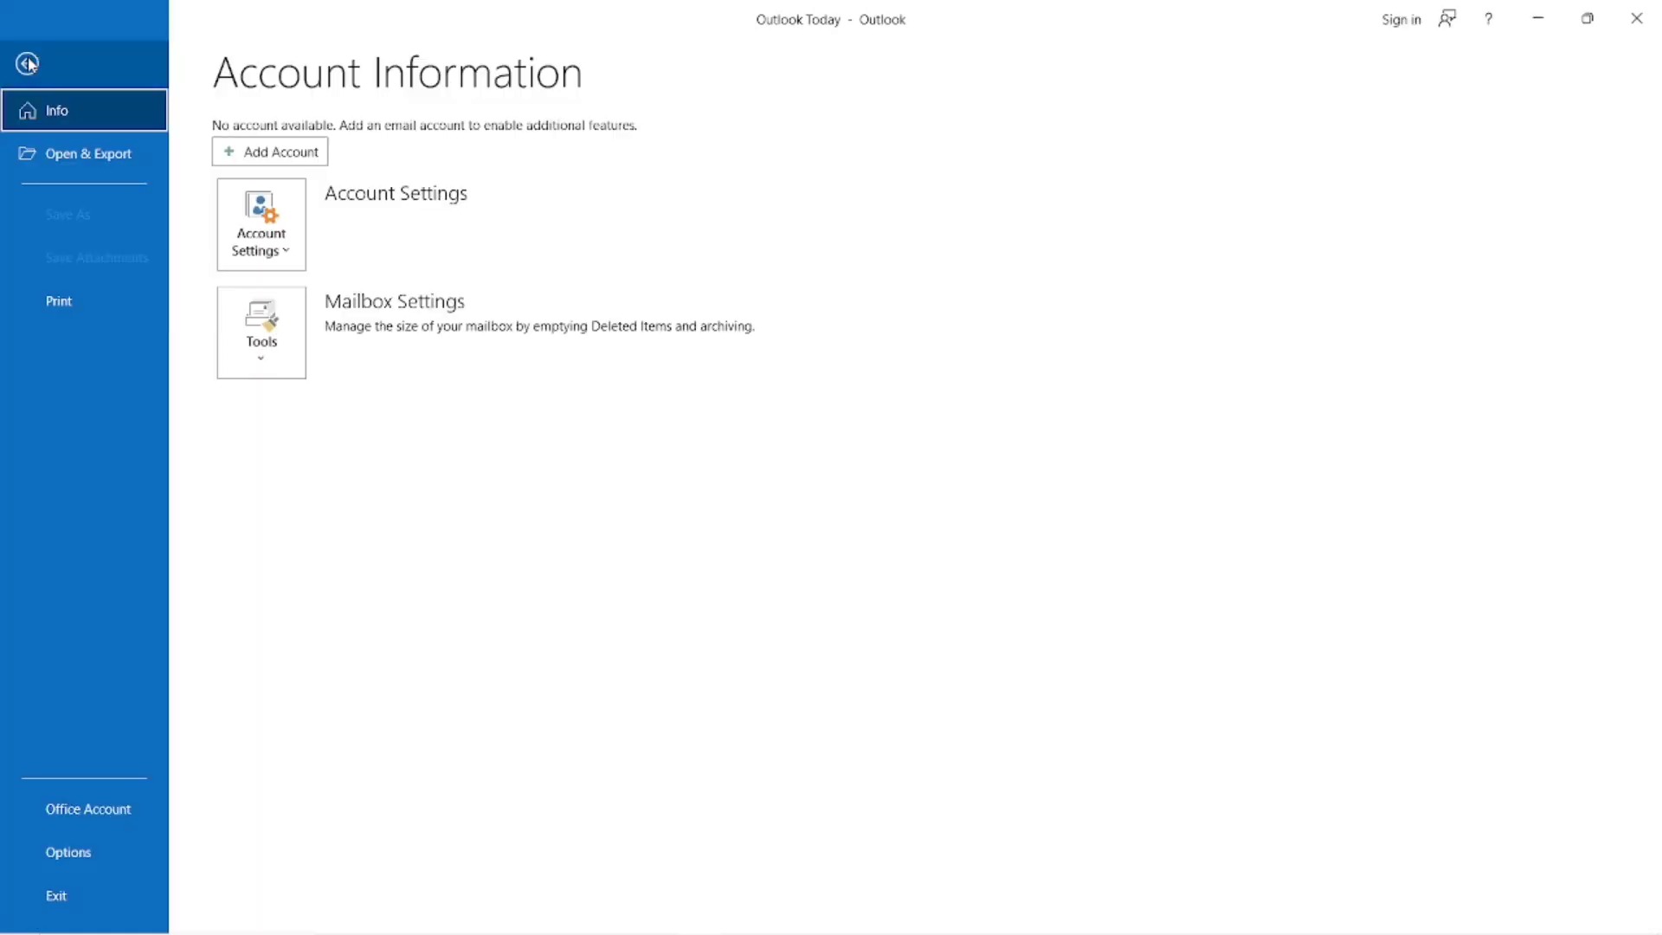
click(262, 217)
click(267, 155)
click(267, 156)
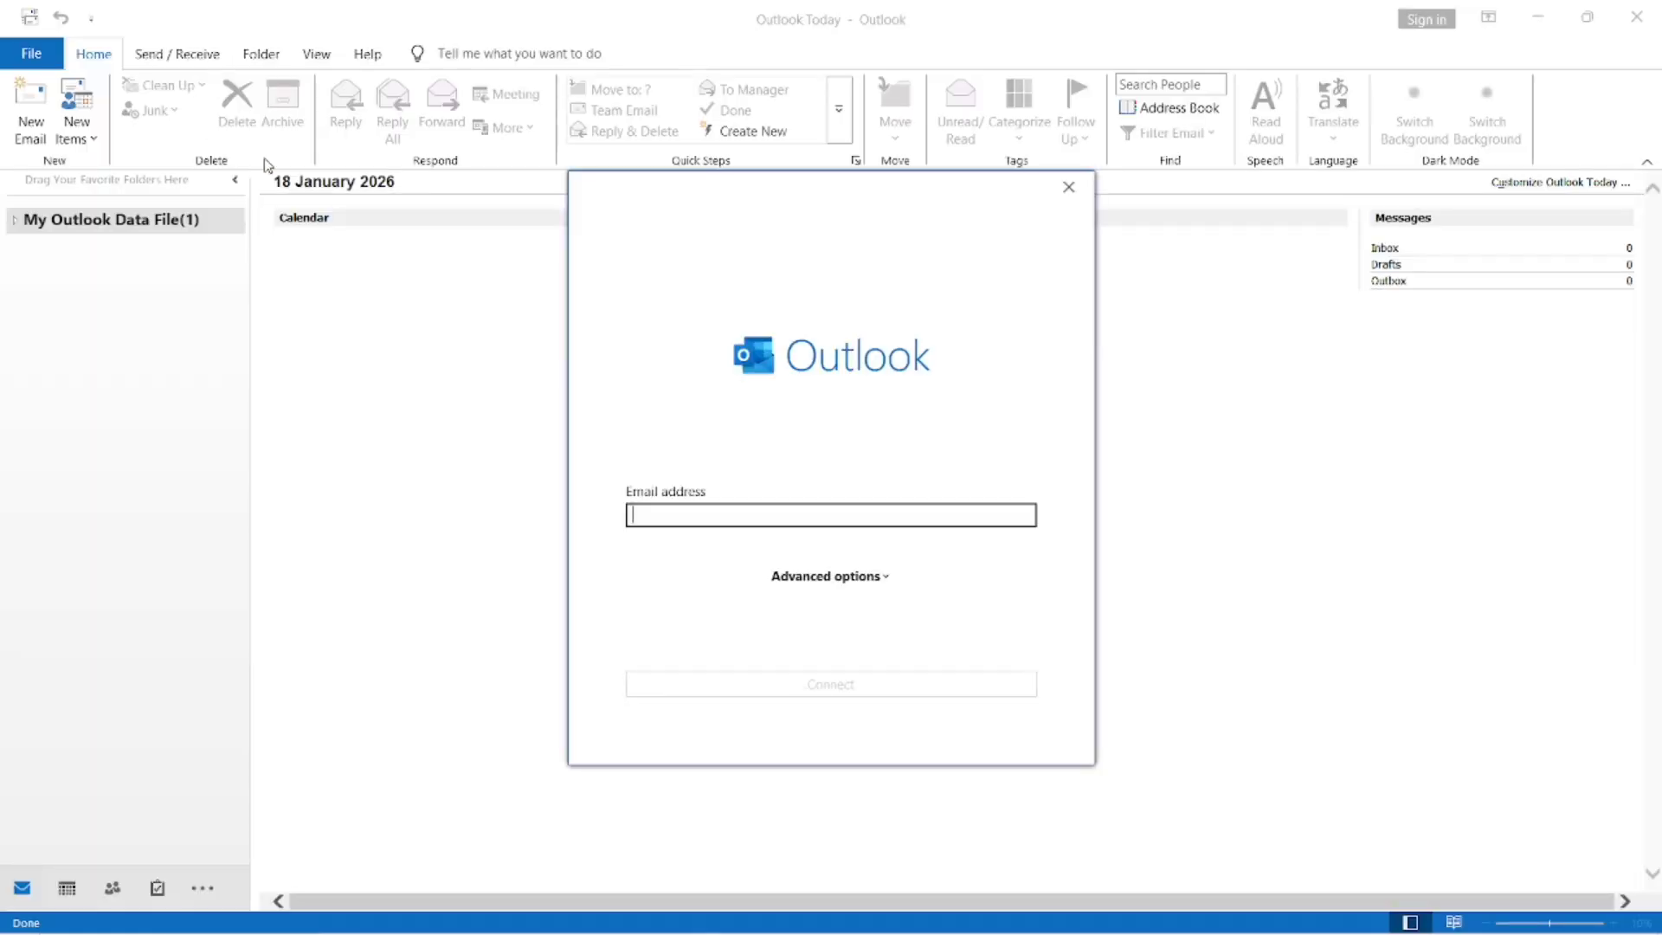
key(ctrl+v)
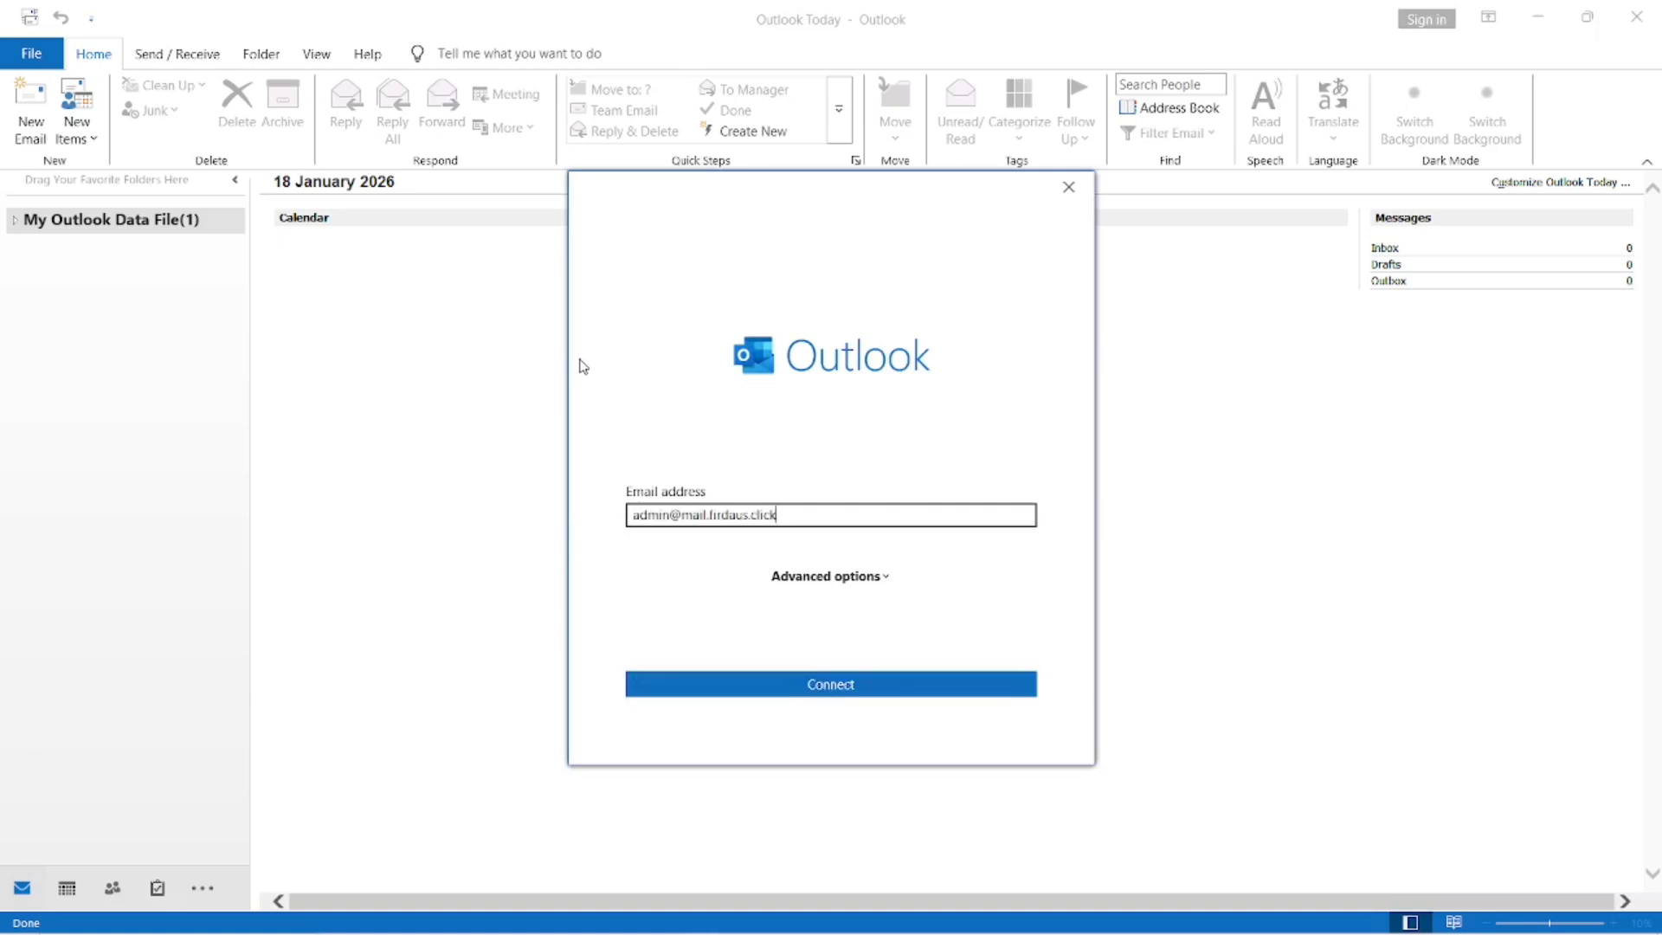
click(819, 689)
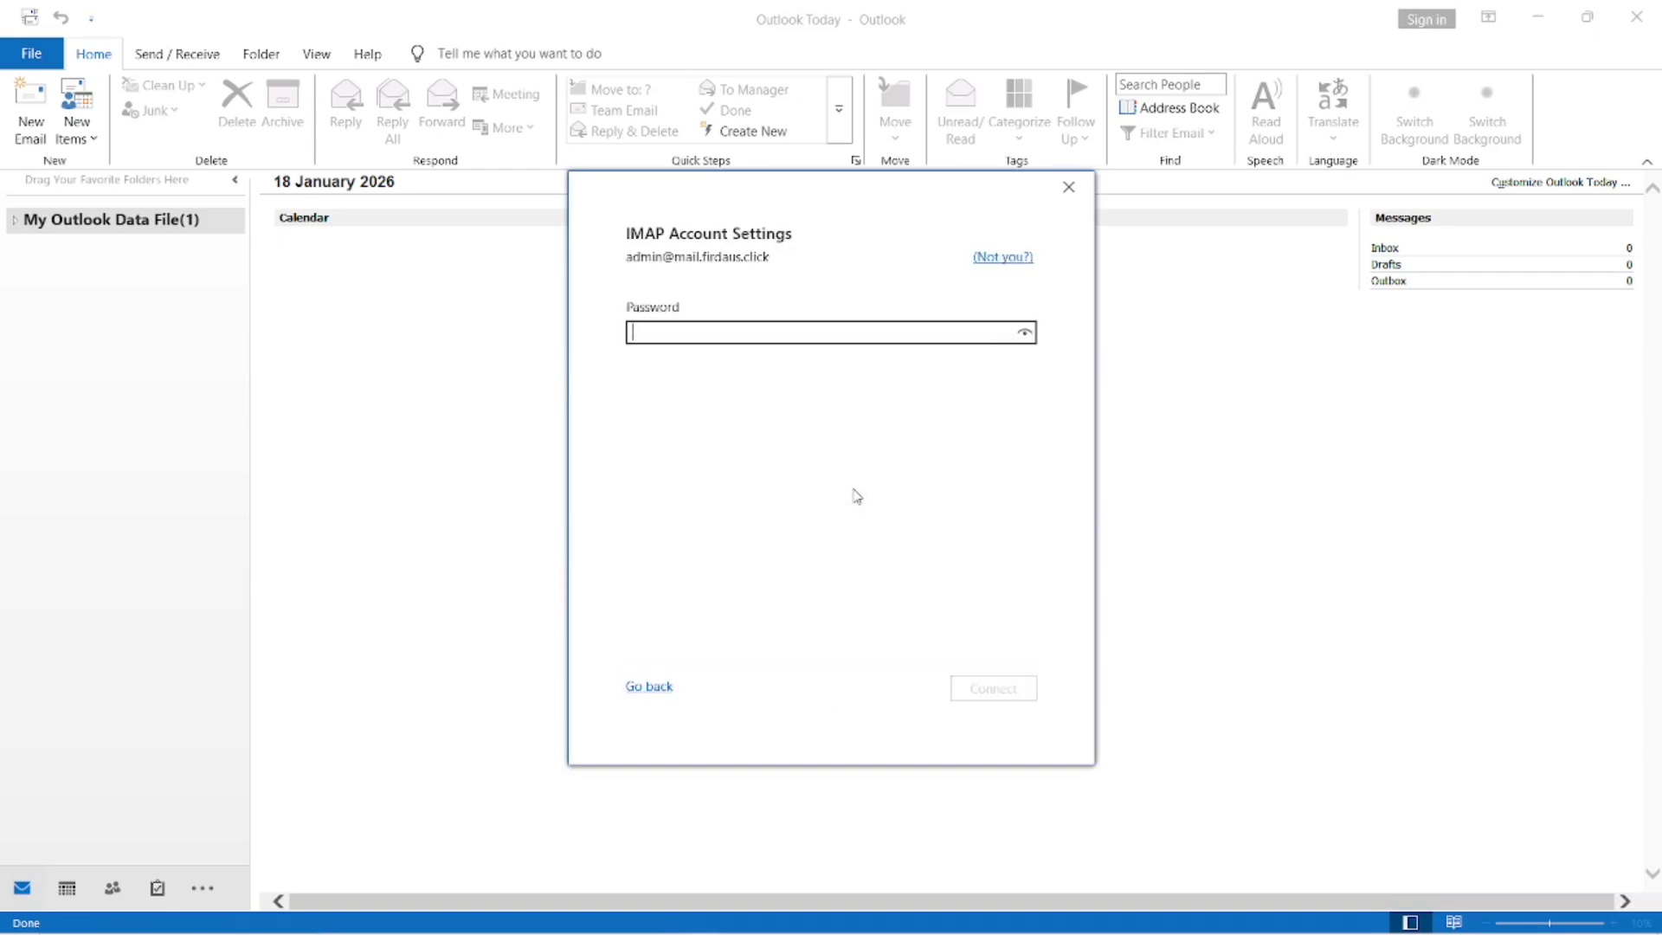
Step: Enter the IMAP account password, connect the mailbox and finish the account setup
click(1026, 332)
click(877, 335)
text(a)
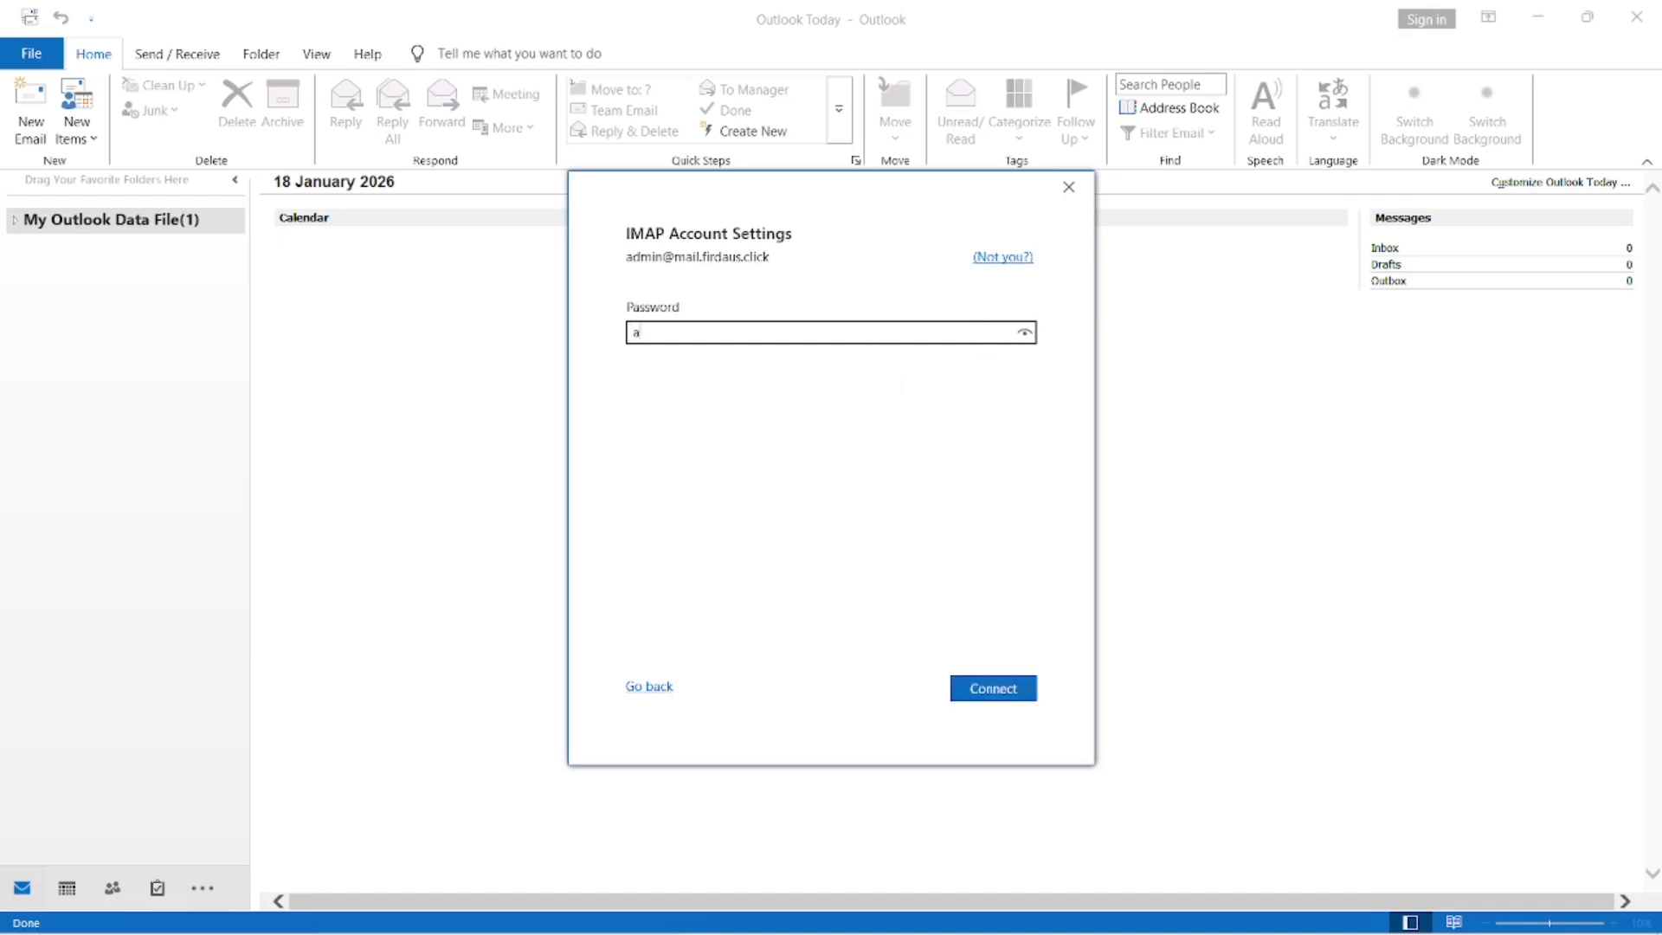
key(BackSpace)
click(987, 693)
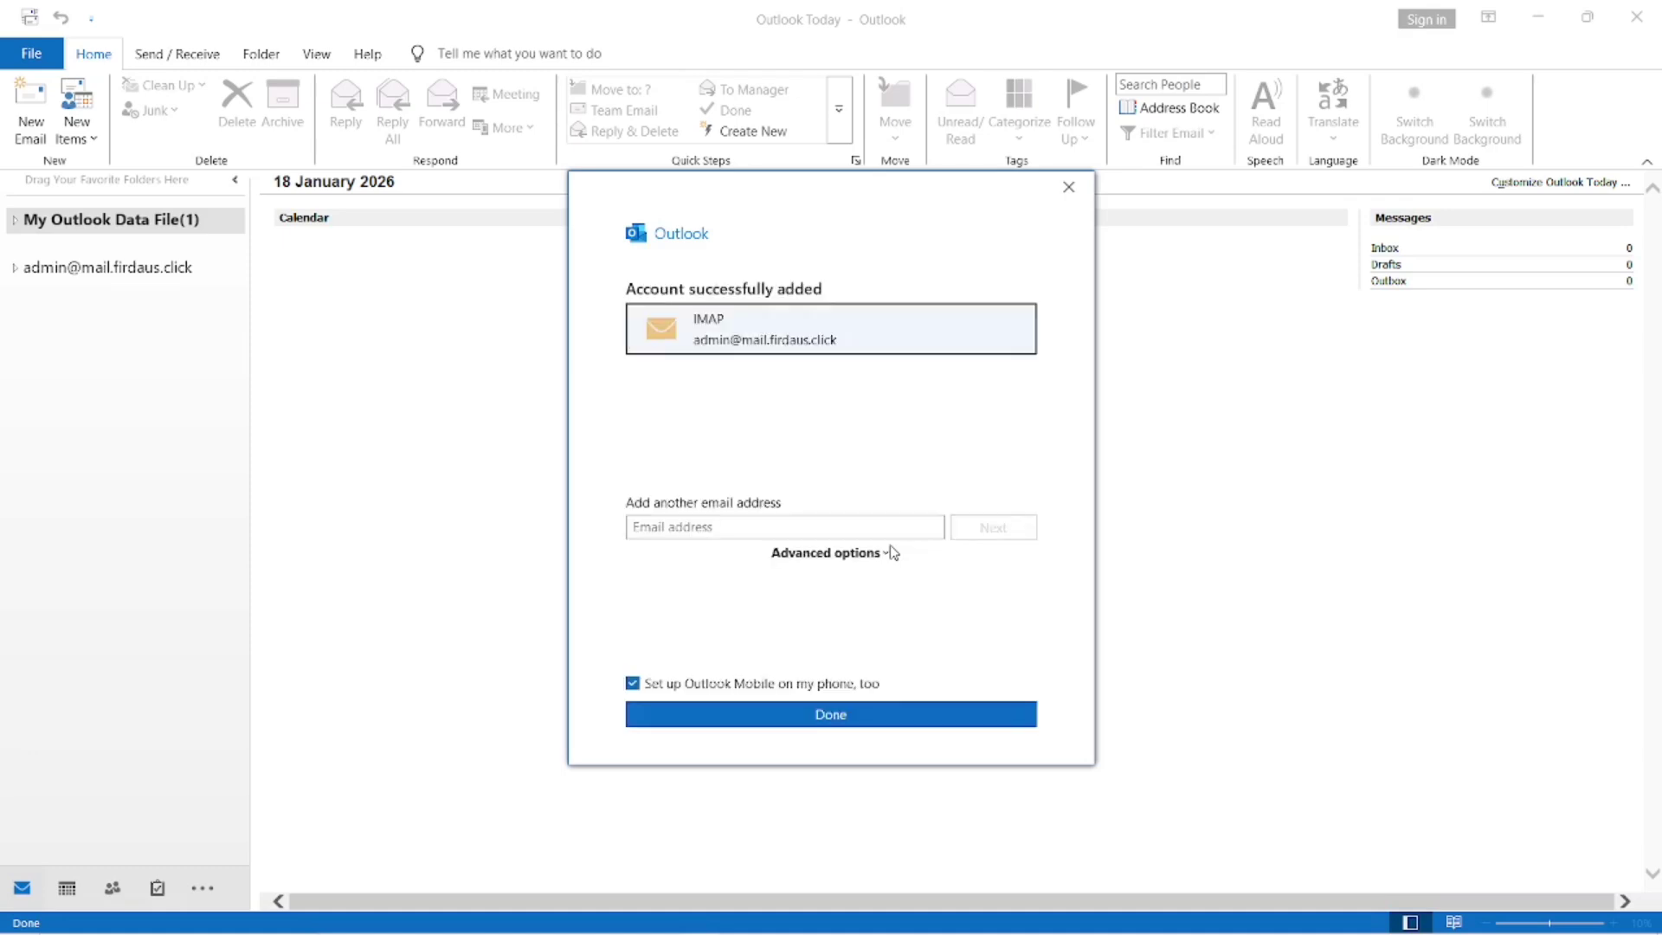
click(684, 689)
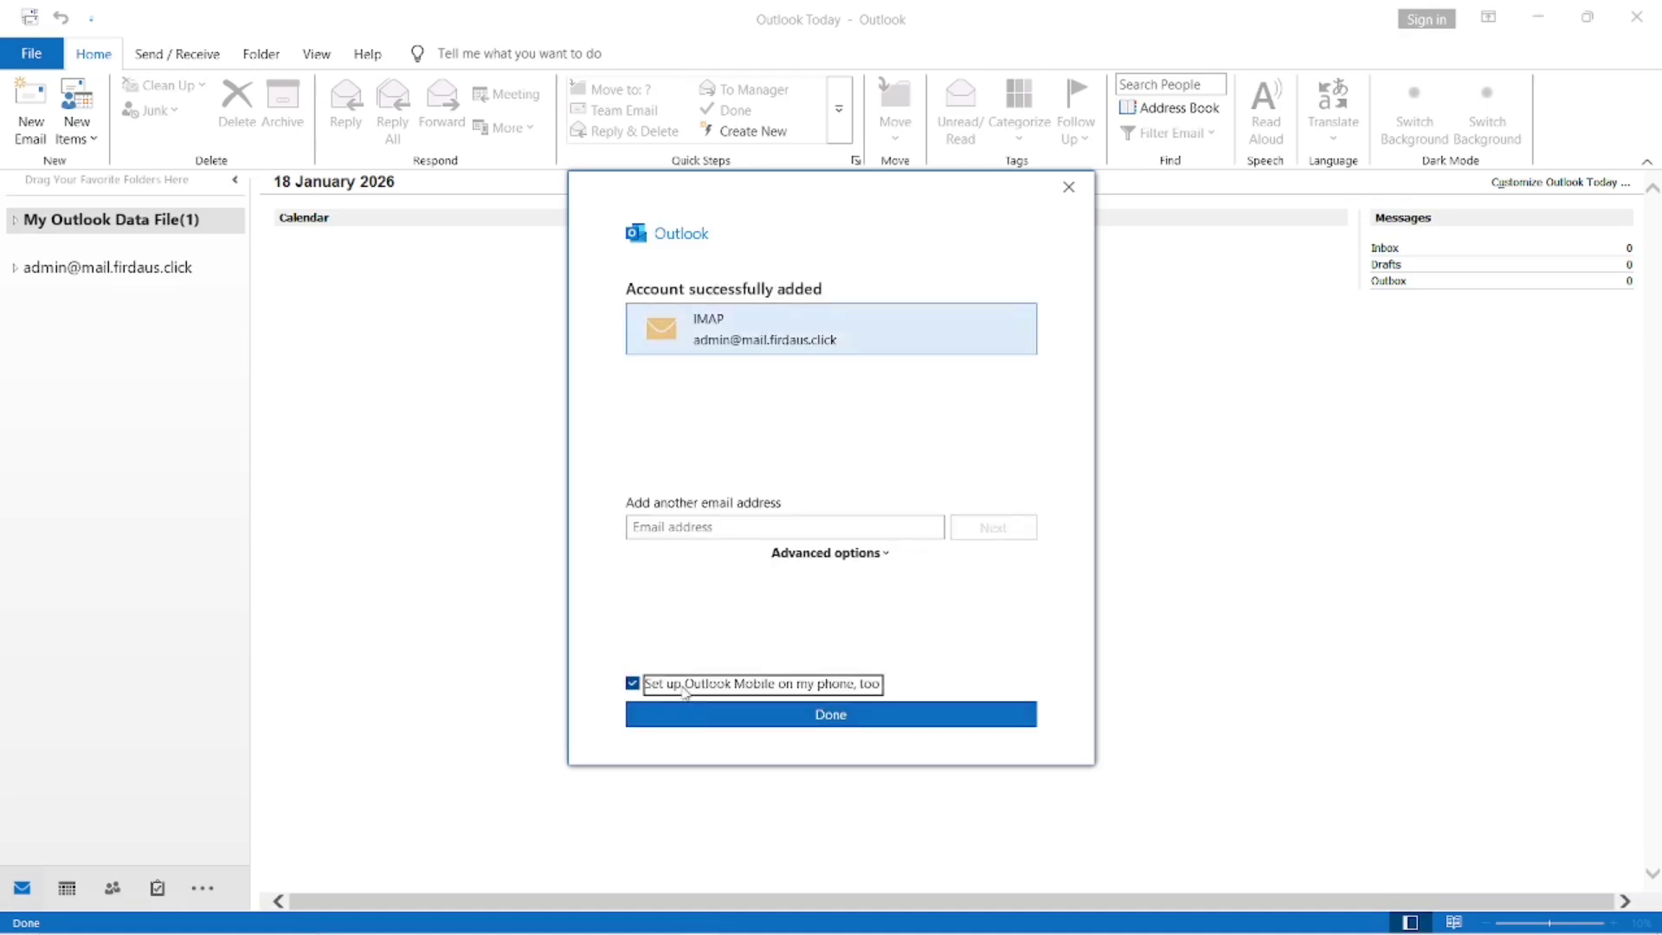
click(765, 720)
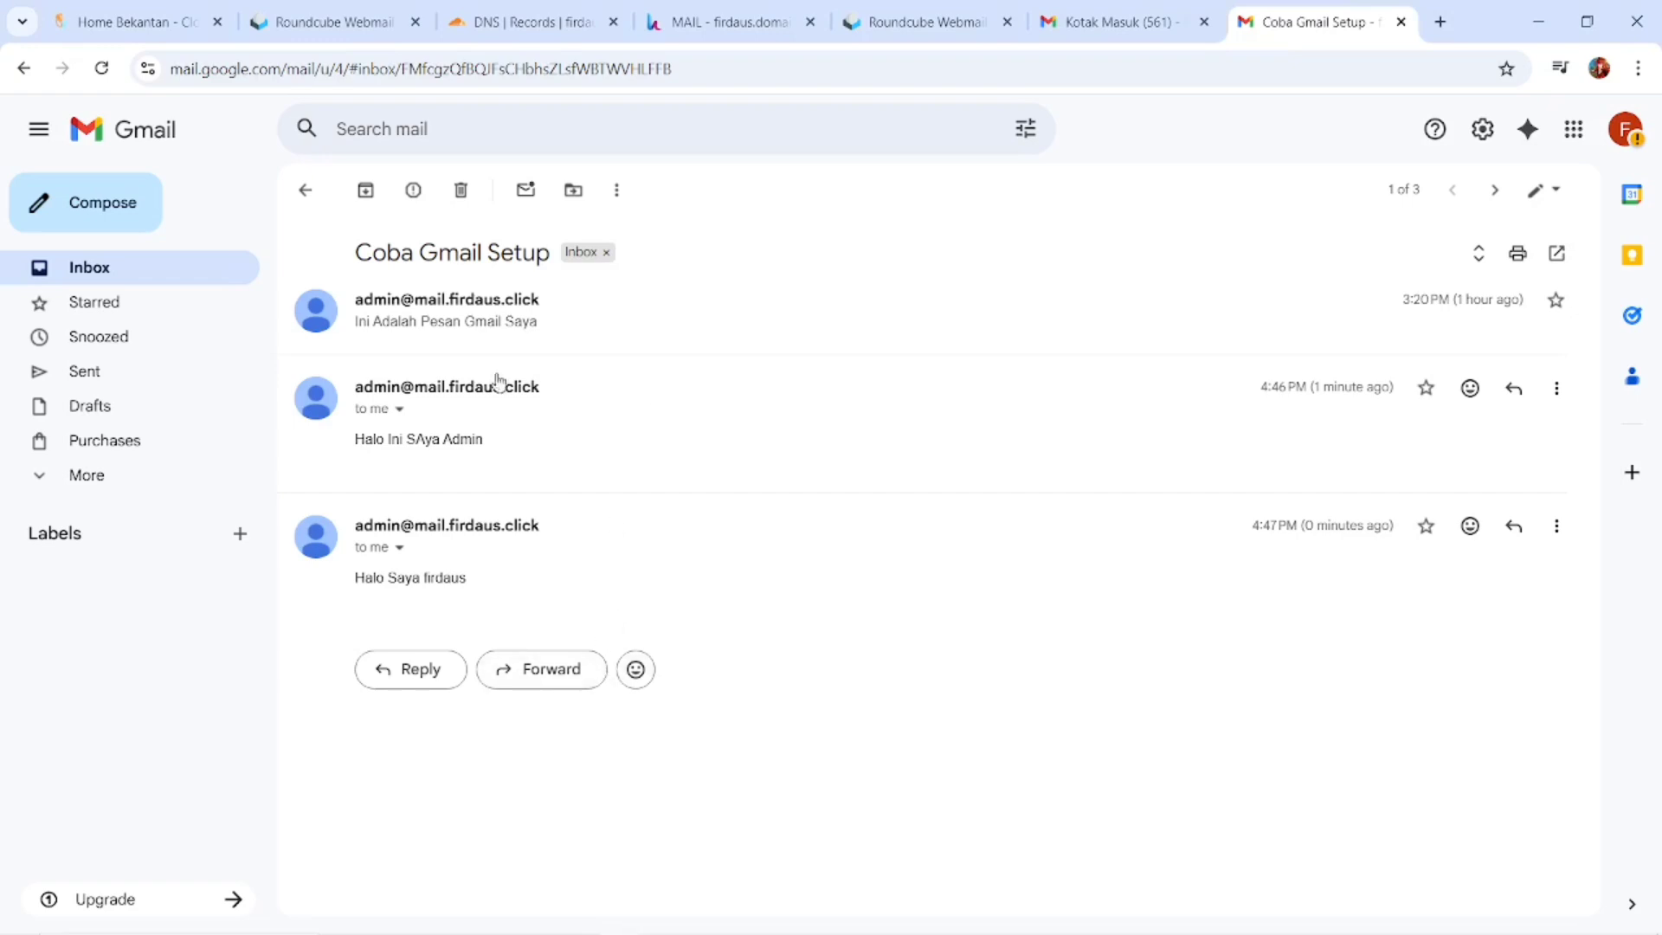
Step: Reopen Outlook (classic) from the Windows search and close the Microsoft Outlook Test Message notification
mouse_move(151, 933)
click(45, 925)
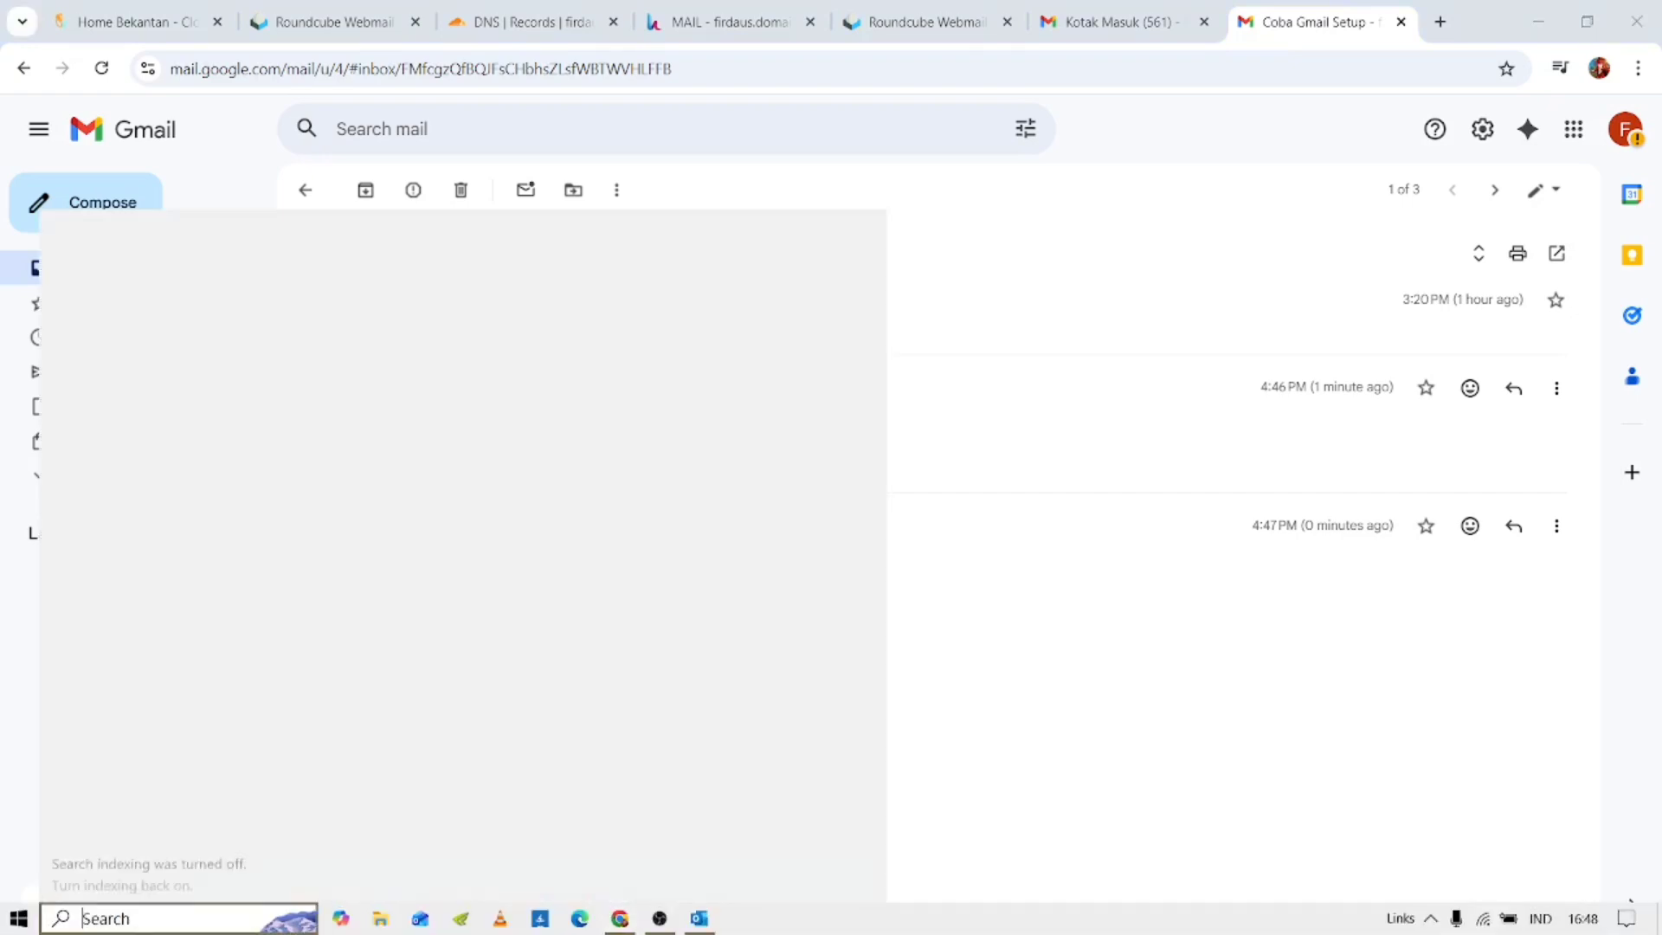
text(out)
key(Return)
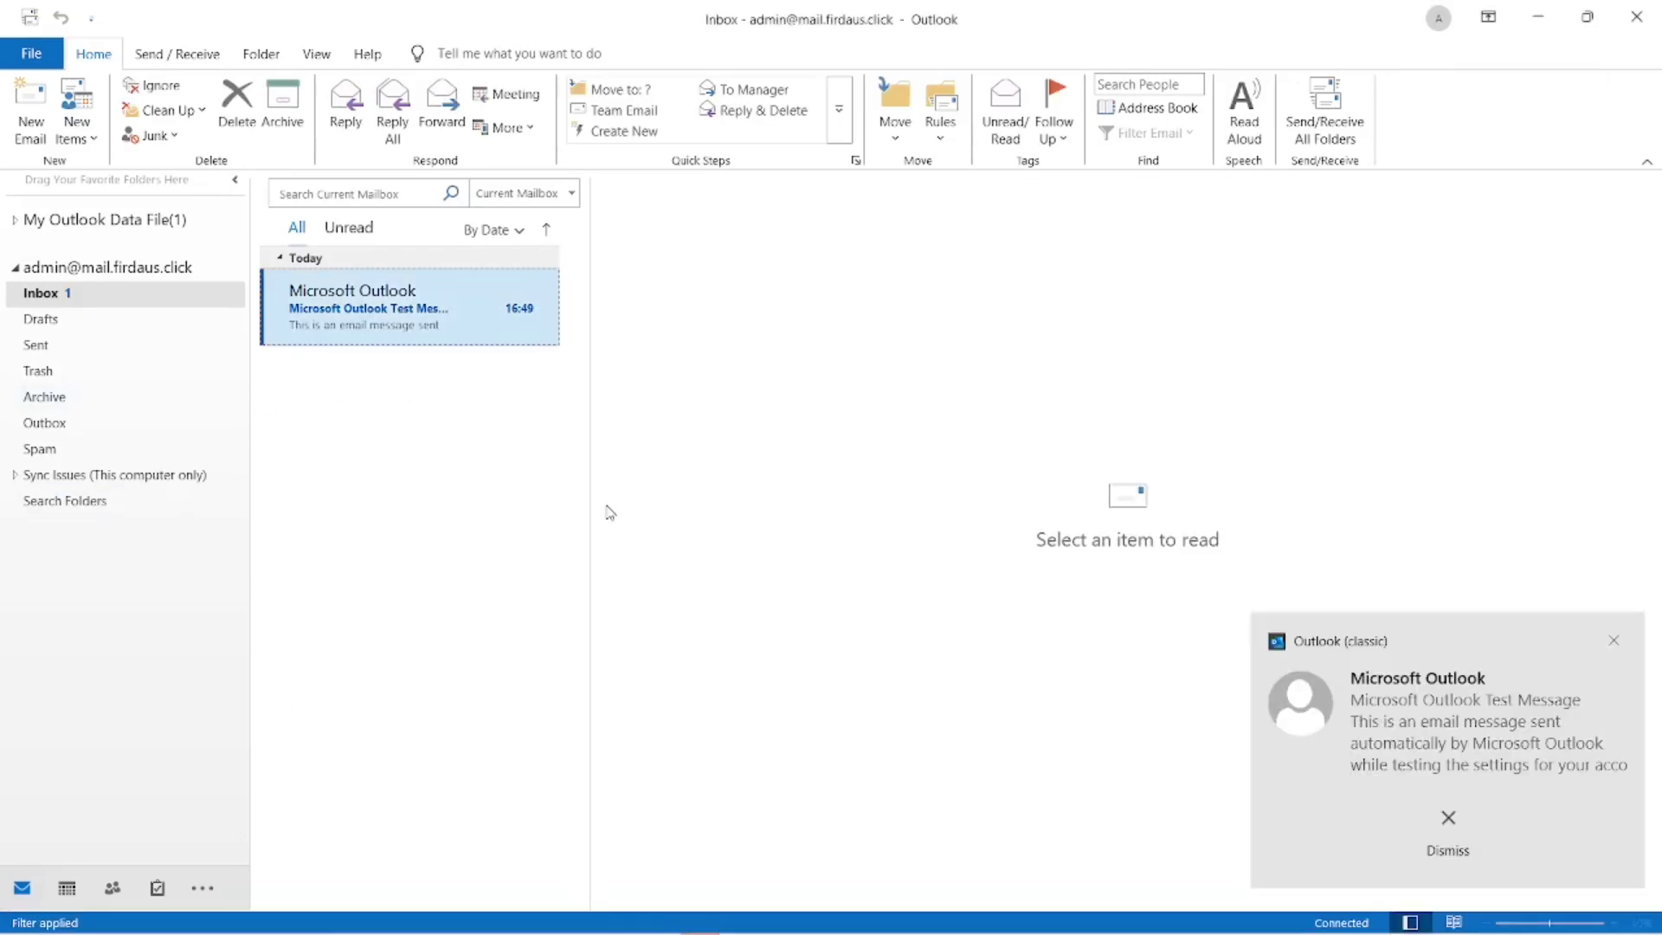
click(1601, 640)
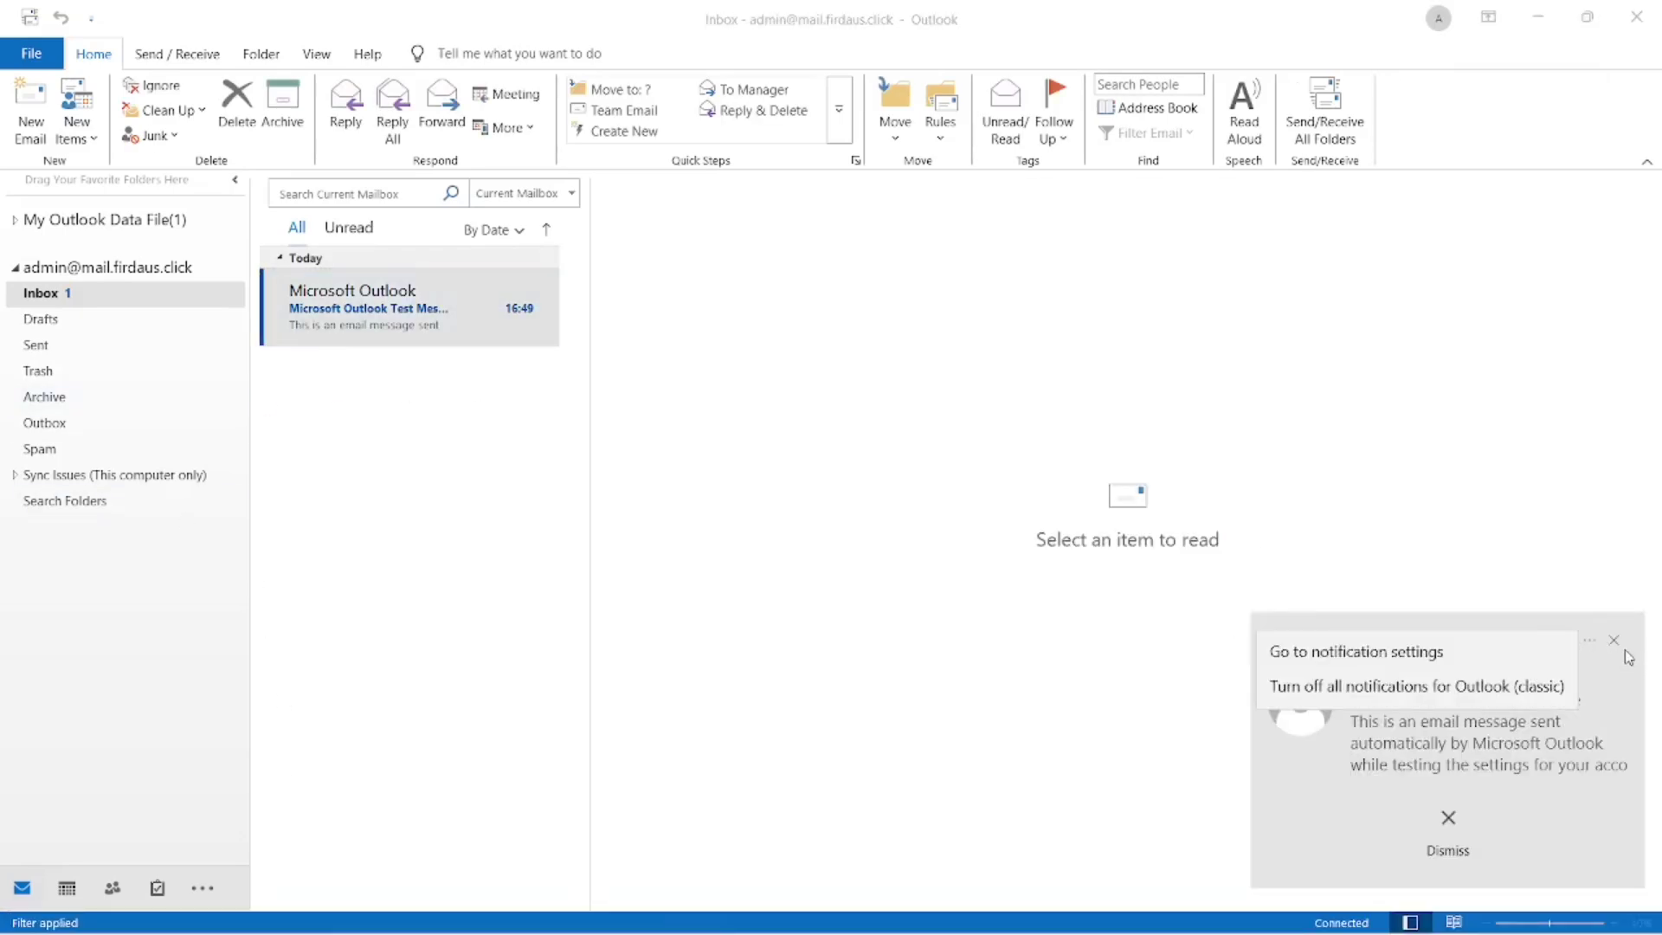
click(1621, 645)
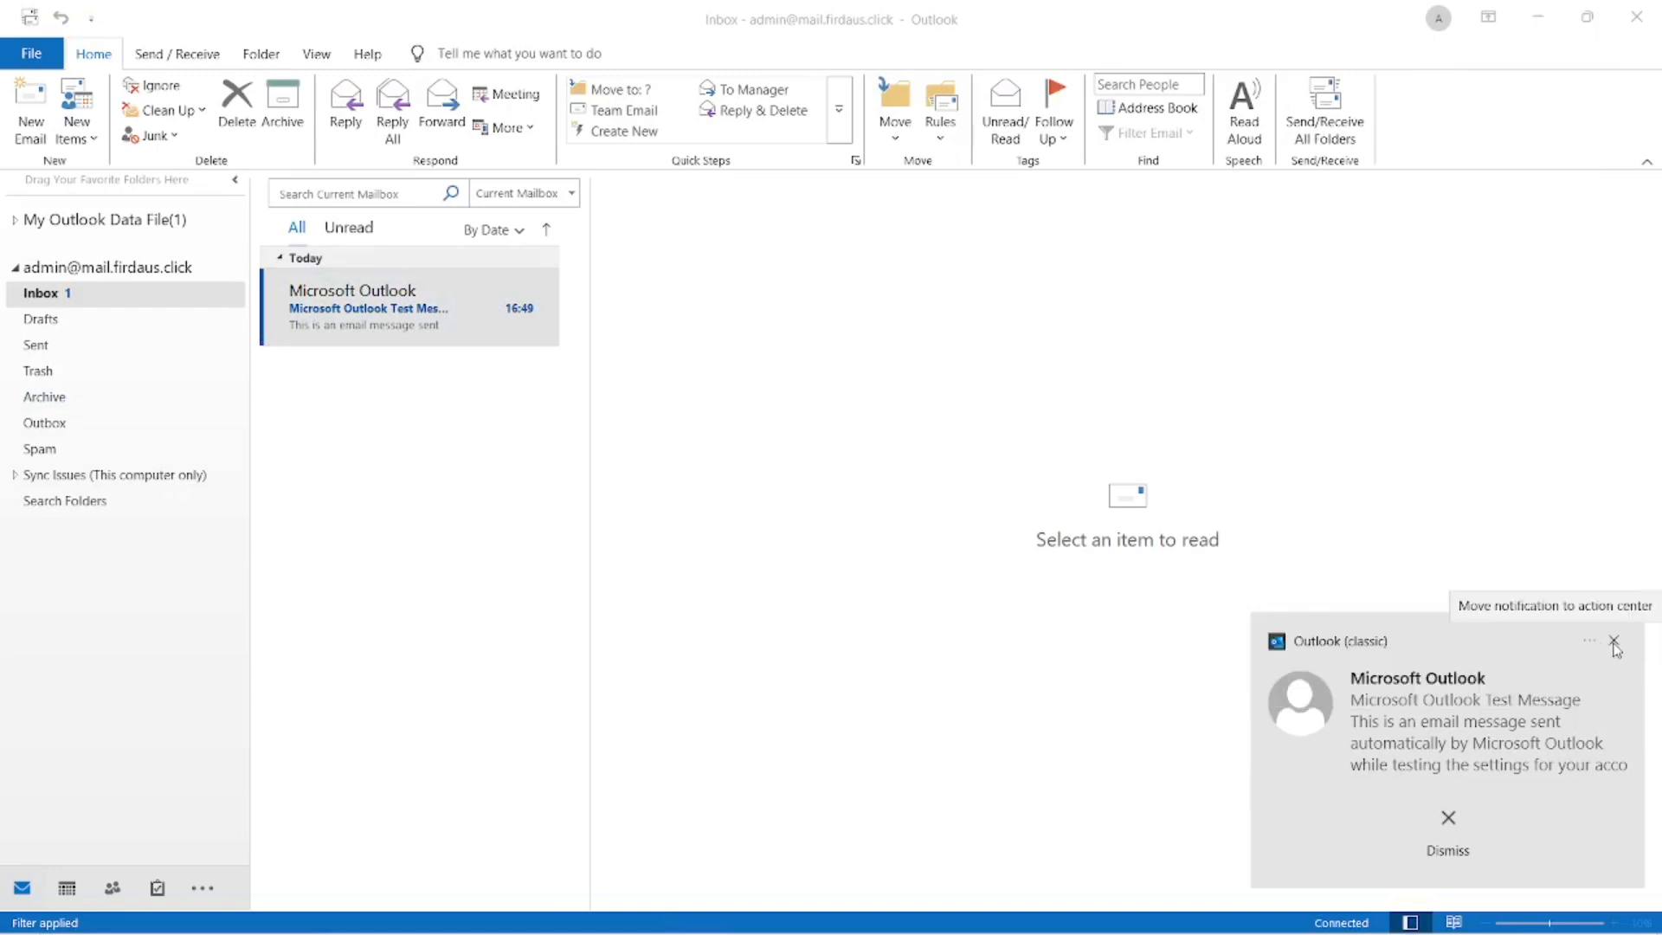
click(1615, 642)
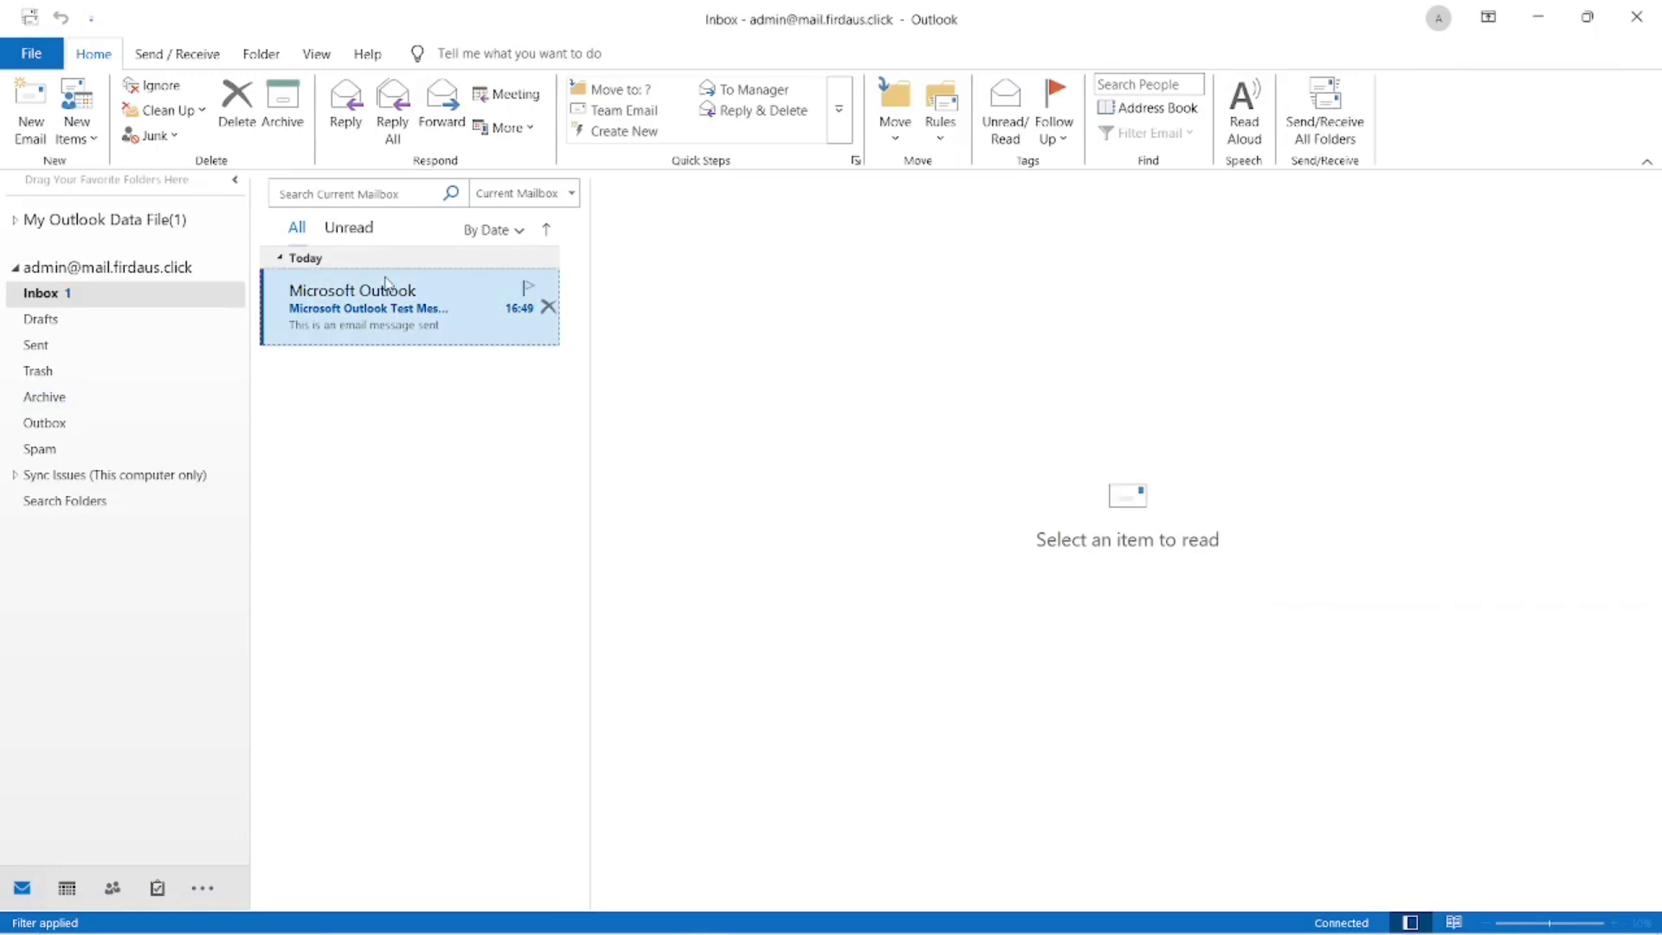
Step: Look through the admin mailbox's Drafts, Sent and Archive folders, and collapse the account's folder list
click(44, 320)
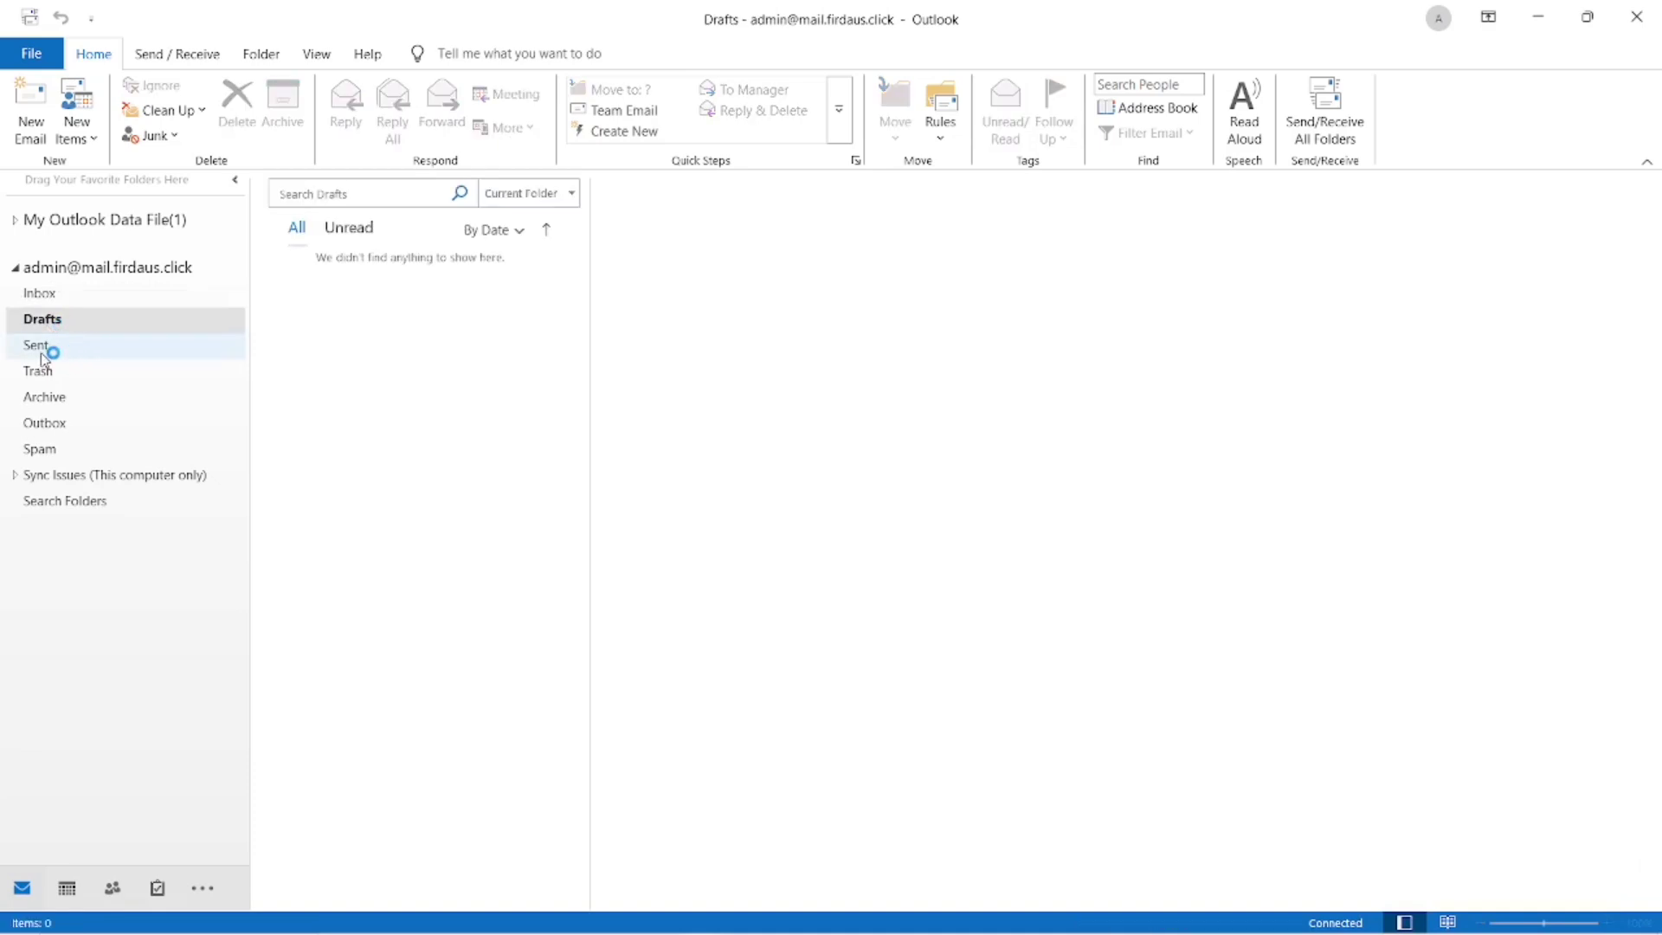
click(342, 239)
click(305, 236)
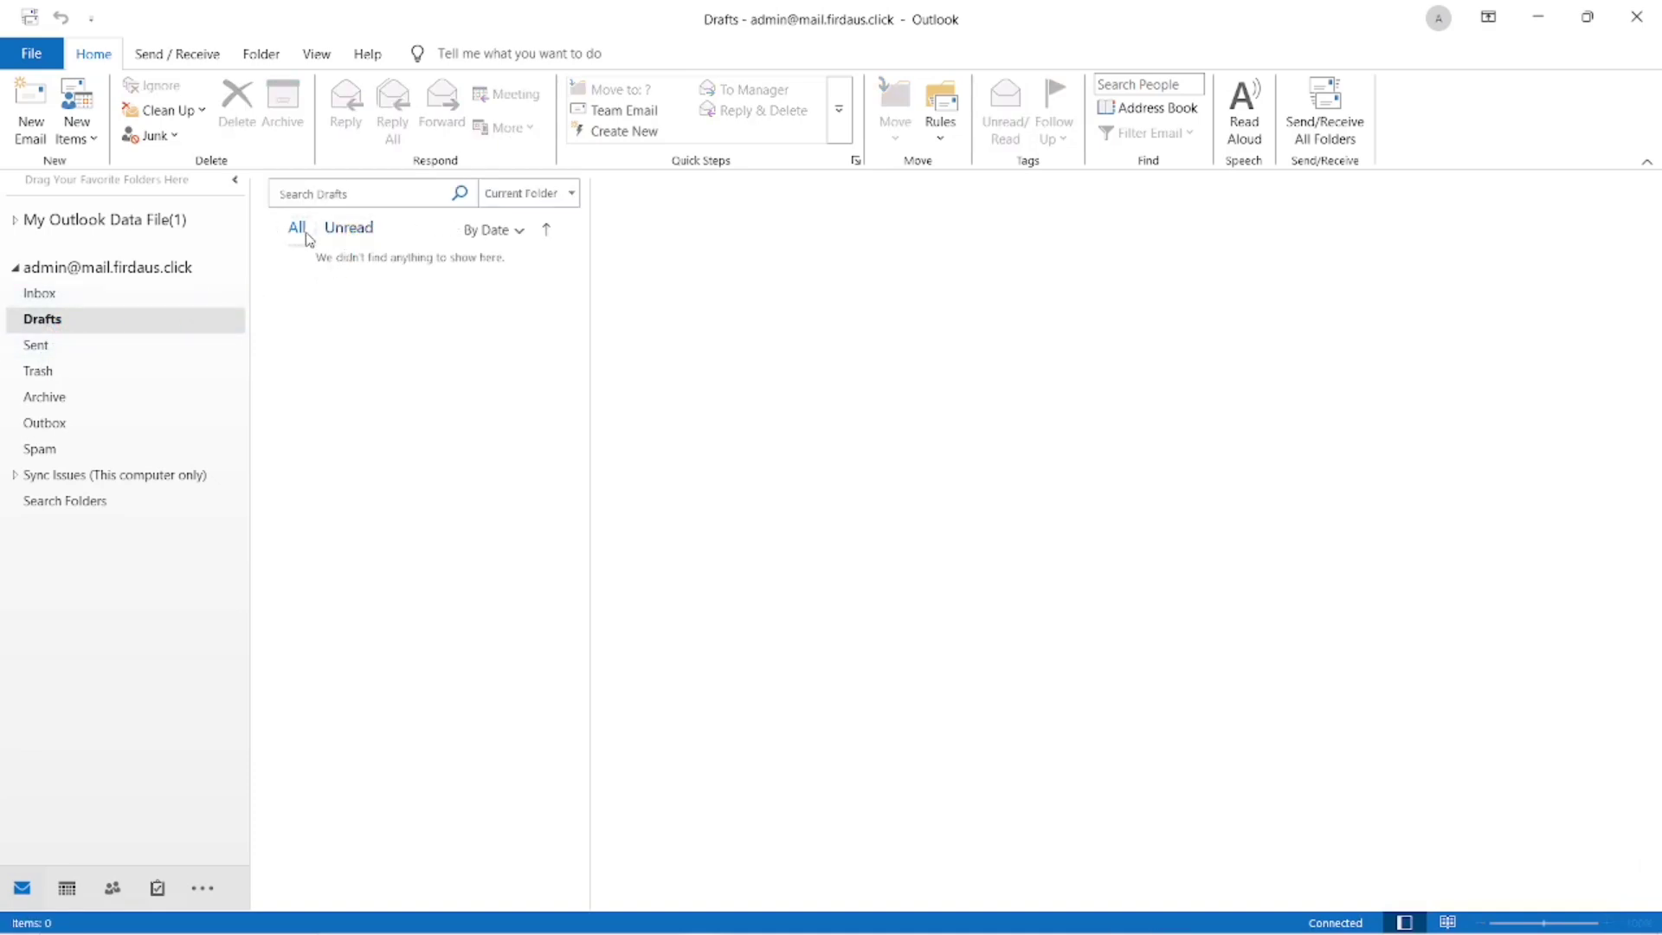
click(48, 348)
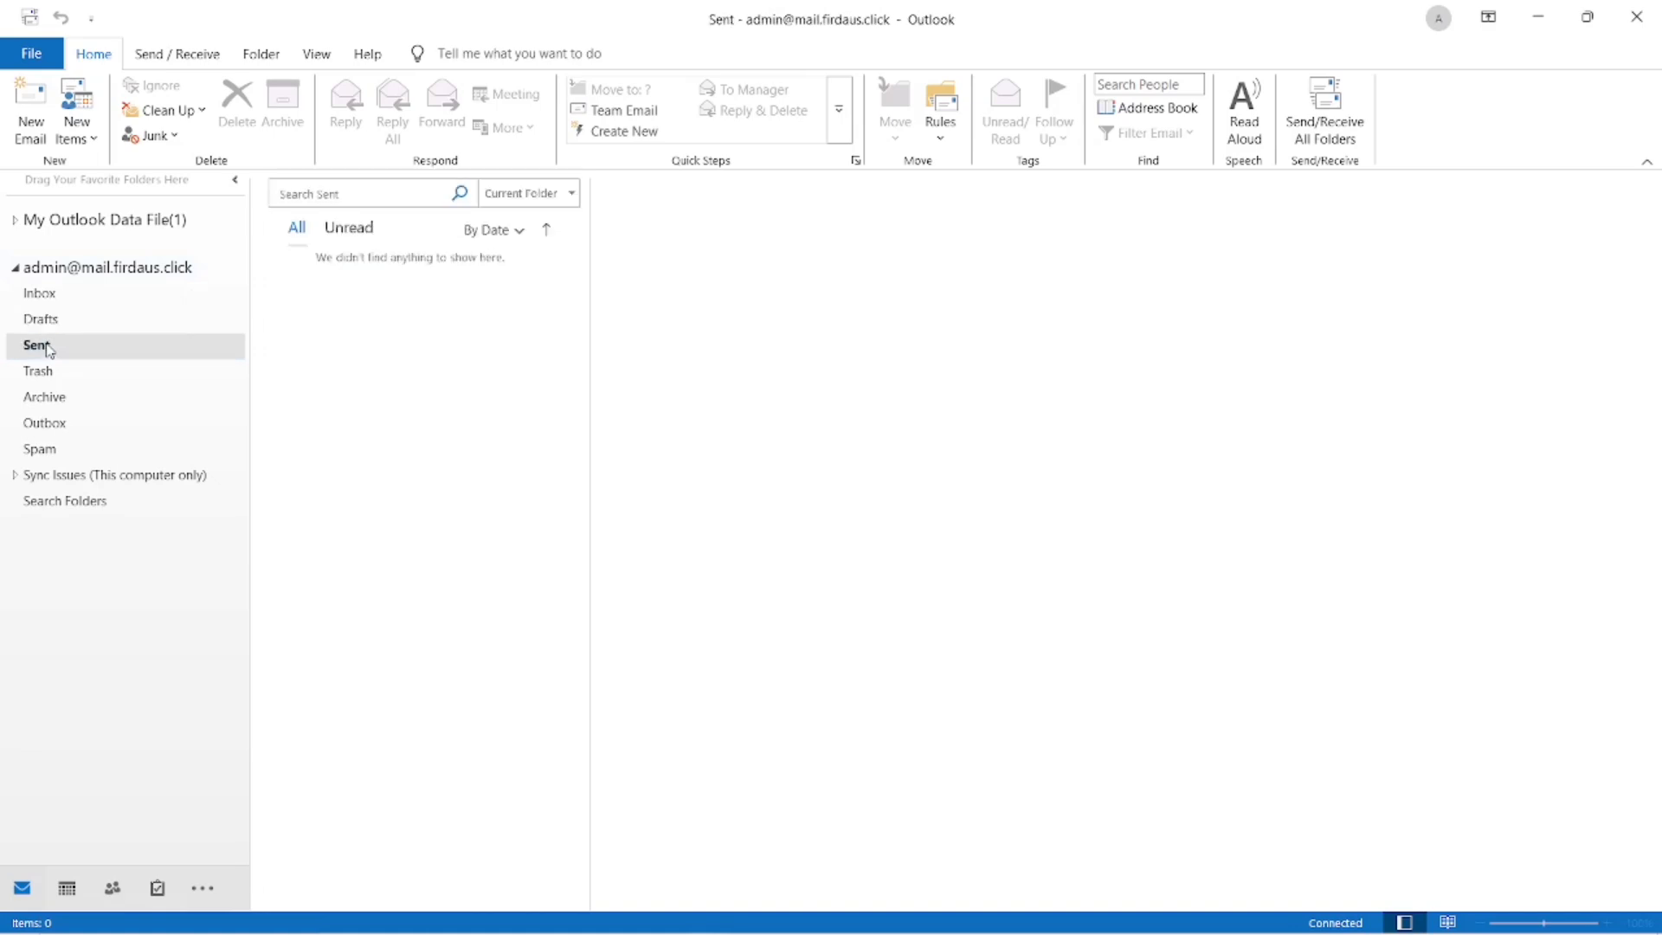
click(69, 405)
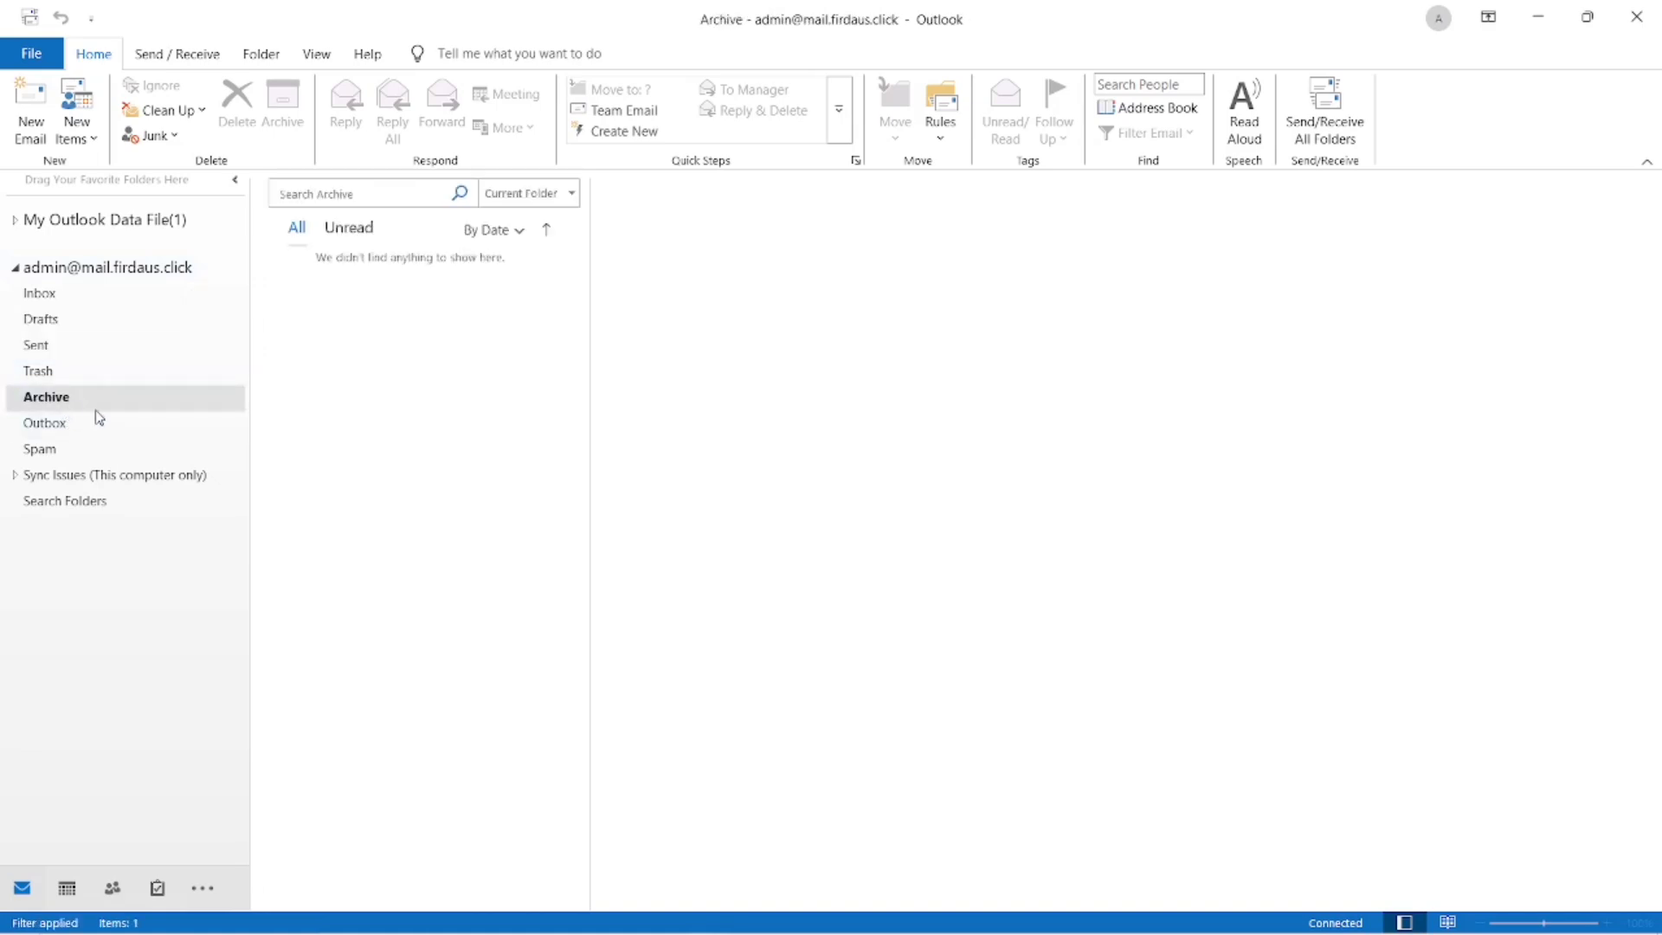
click(19, 269)
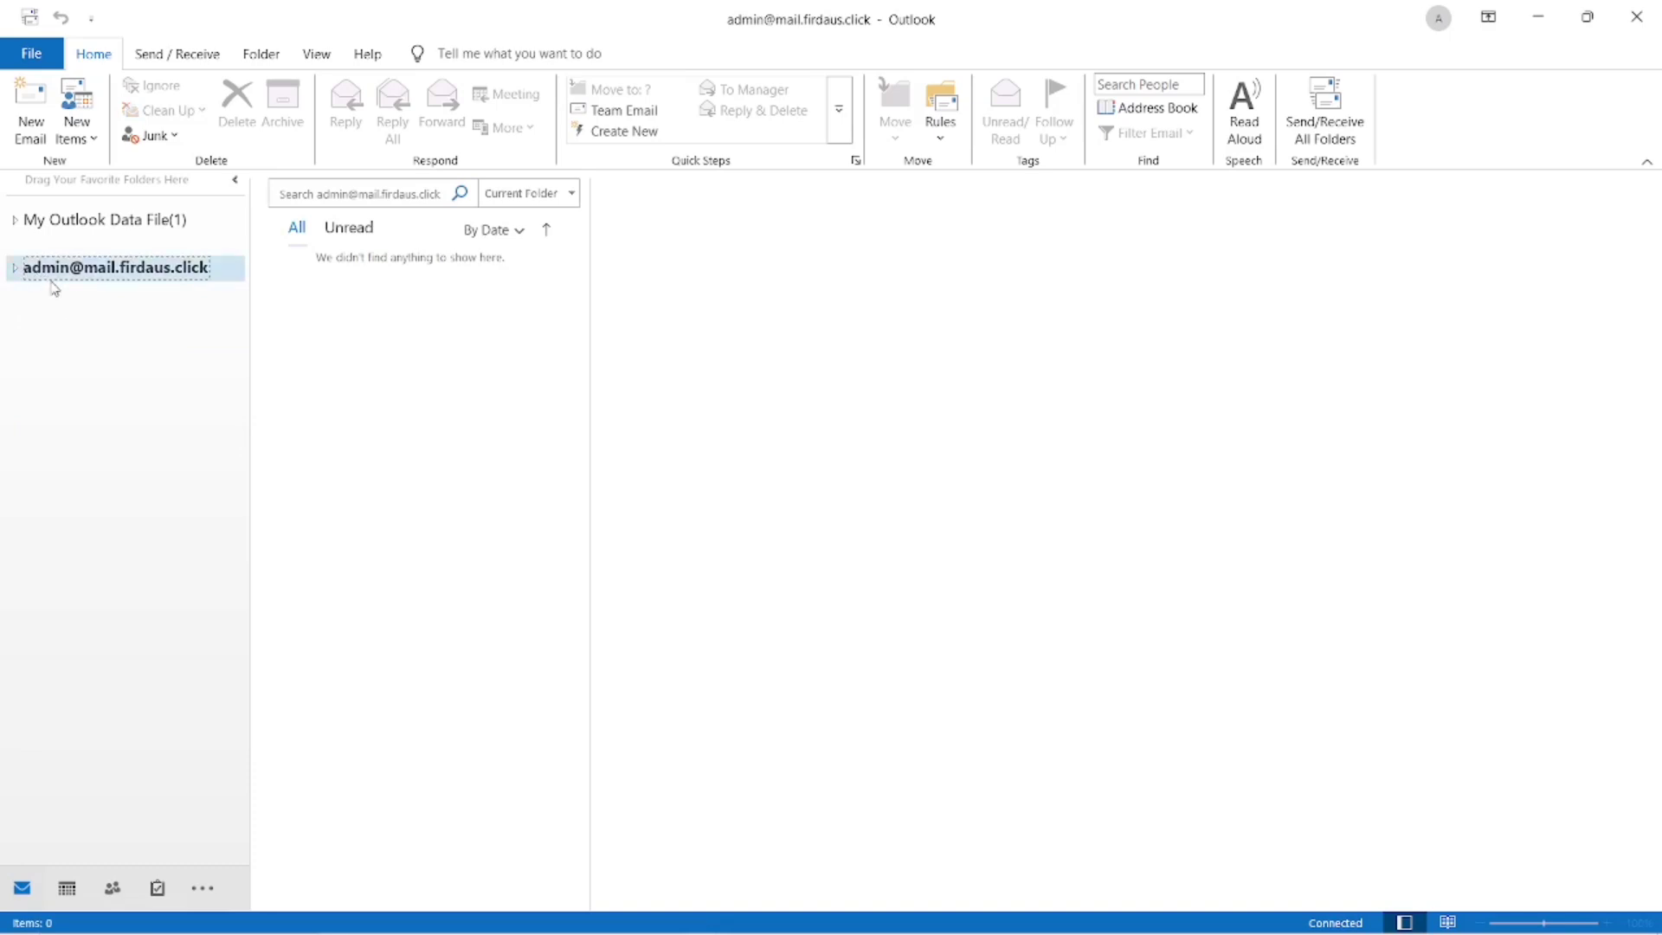
Step: Expand the admin mailbox's folder list and compare the two "Coba Gmail Setup" messages in the Sent folder
click(14, 269)
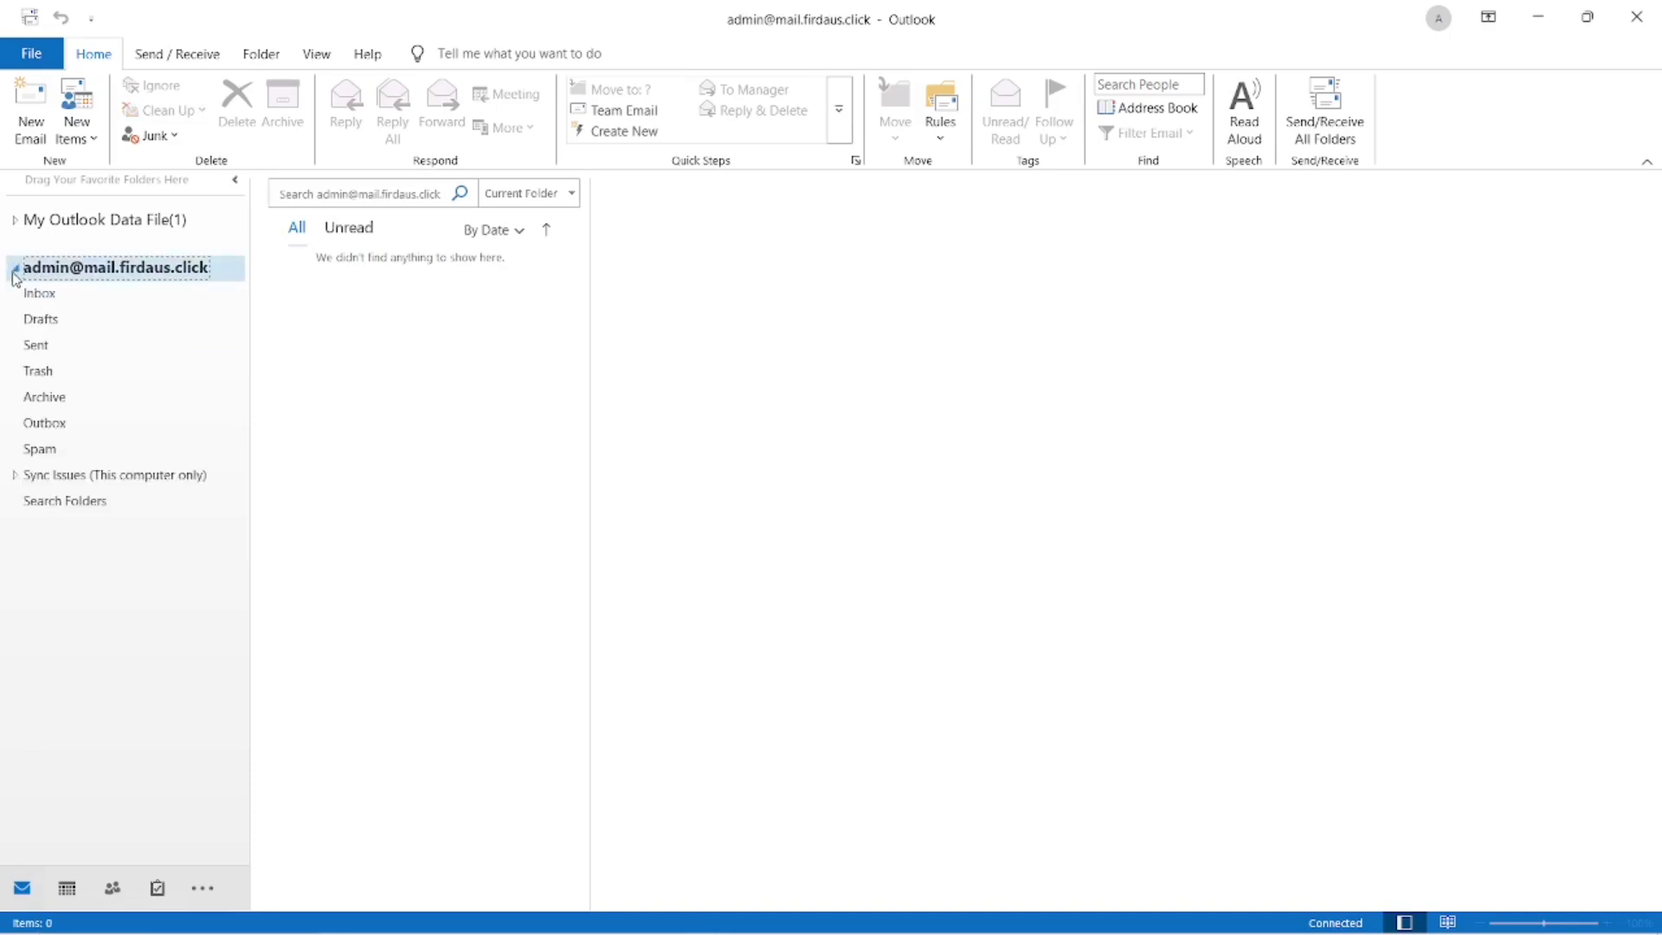
click(38, 324)
click(79, 351)
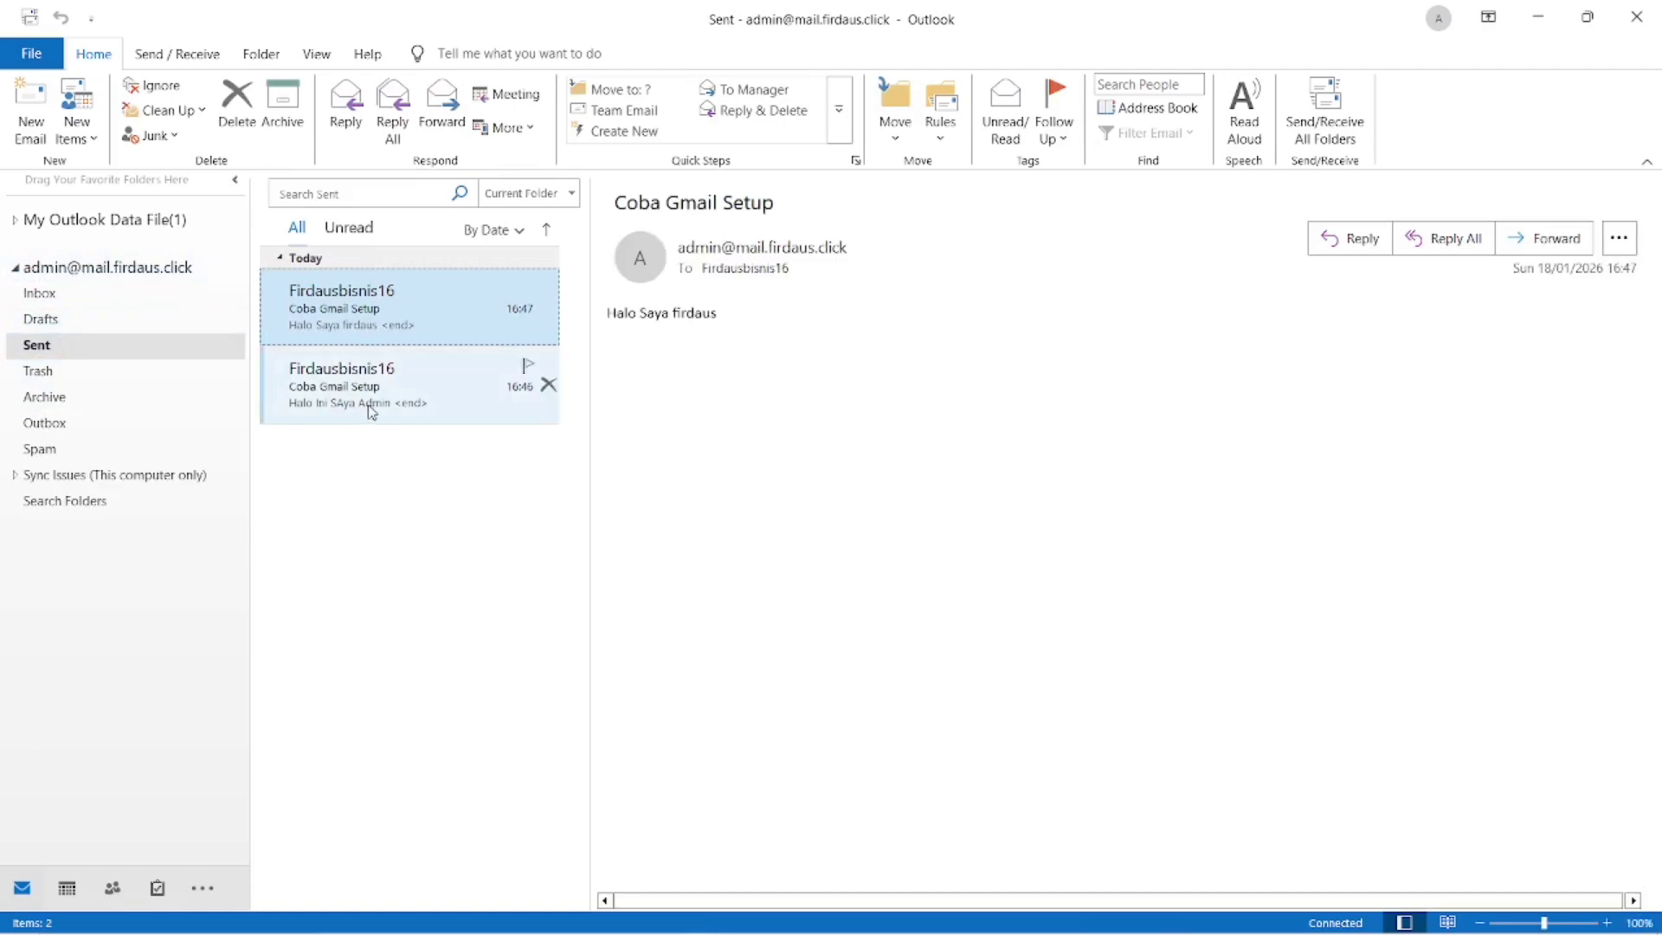
click(385, 316)
click(382, 394)
click(364, 318)
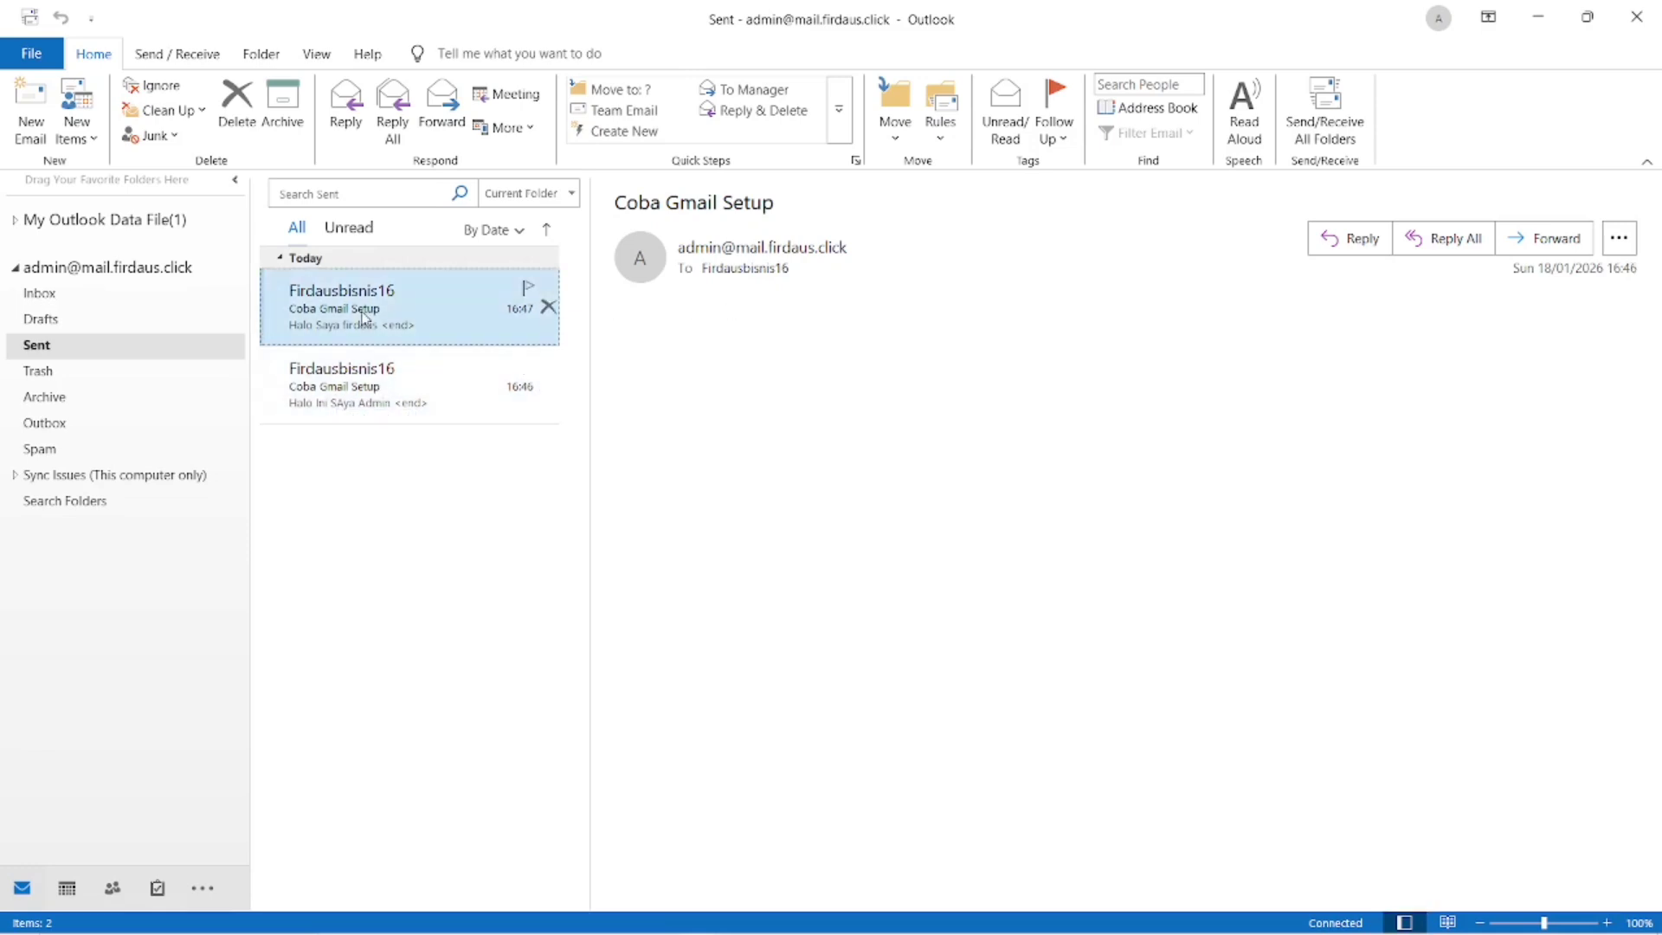
click(398, 375)
click(387, 327)
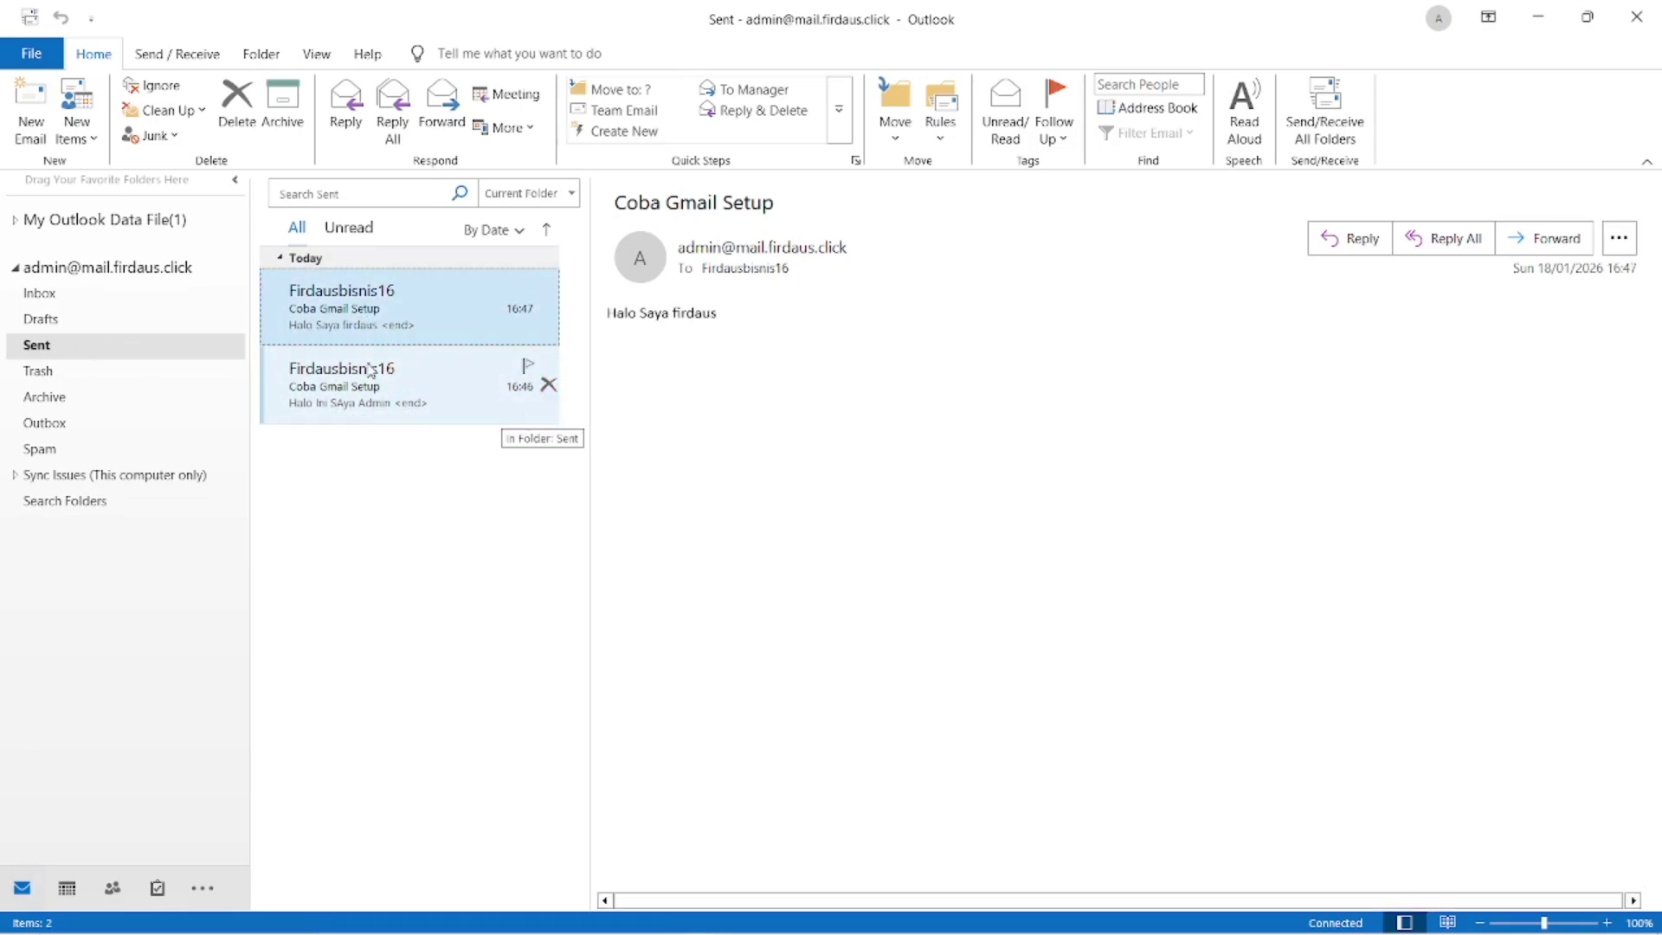
Step: Send and receive mail for all folders
click(165, 60)
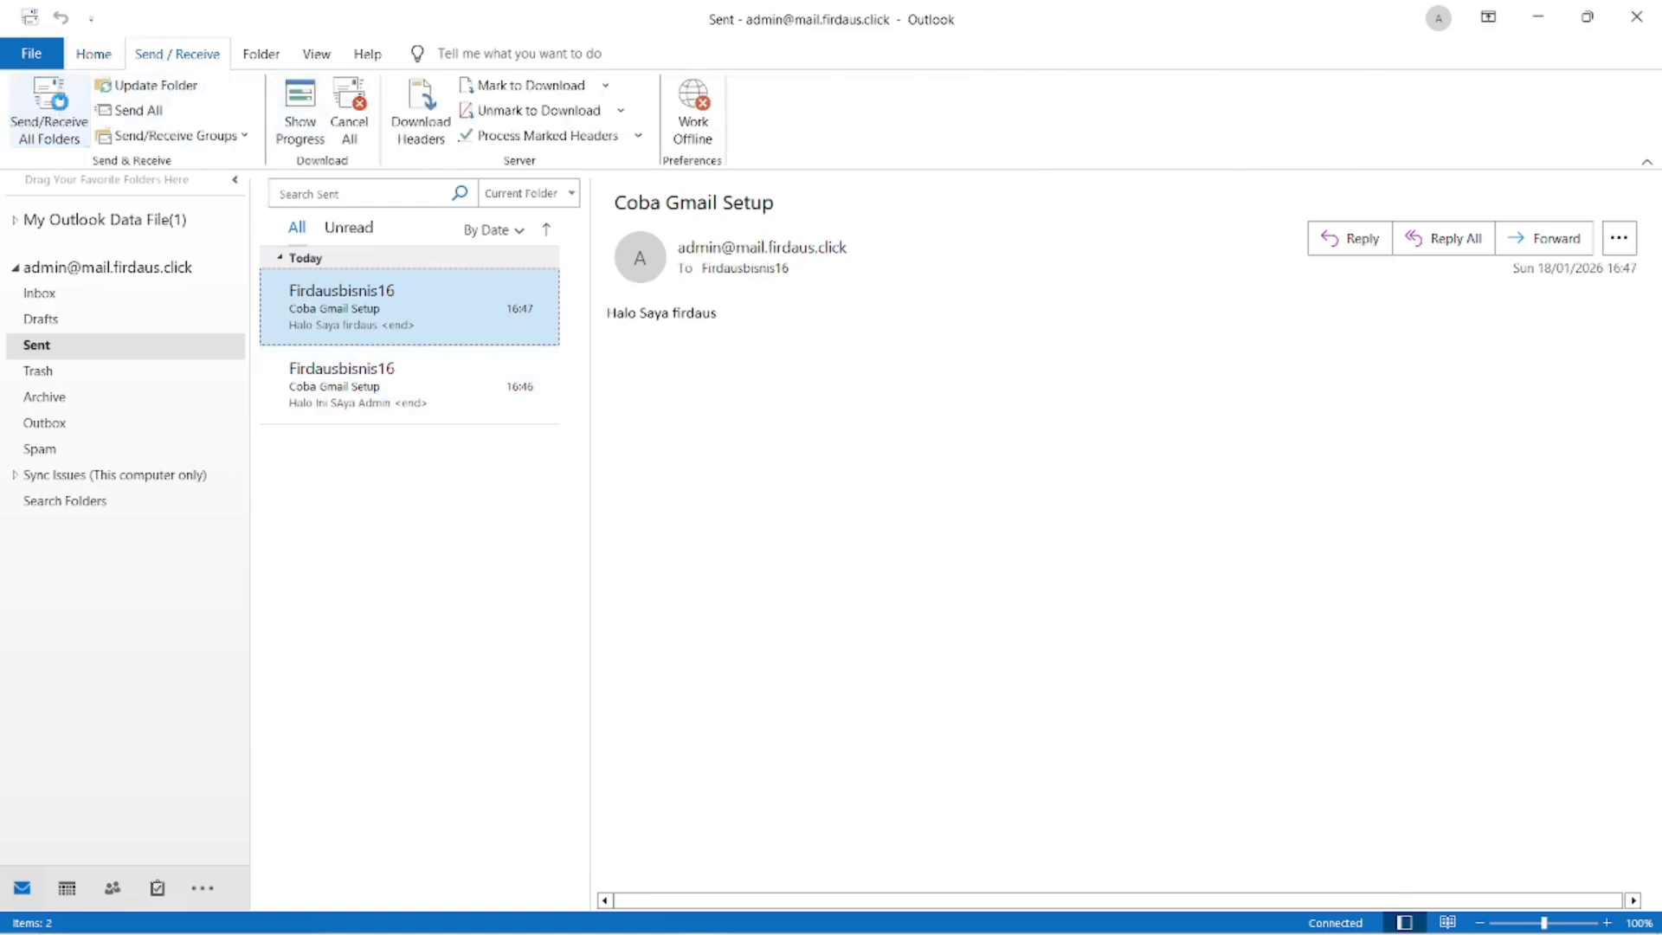
click(49, 108)
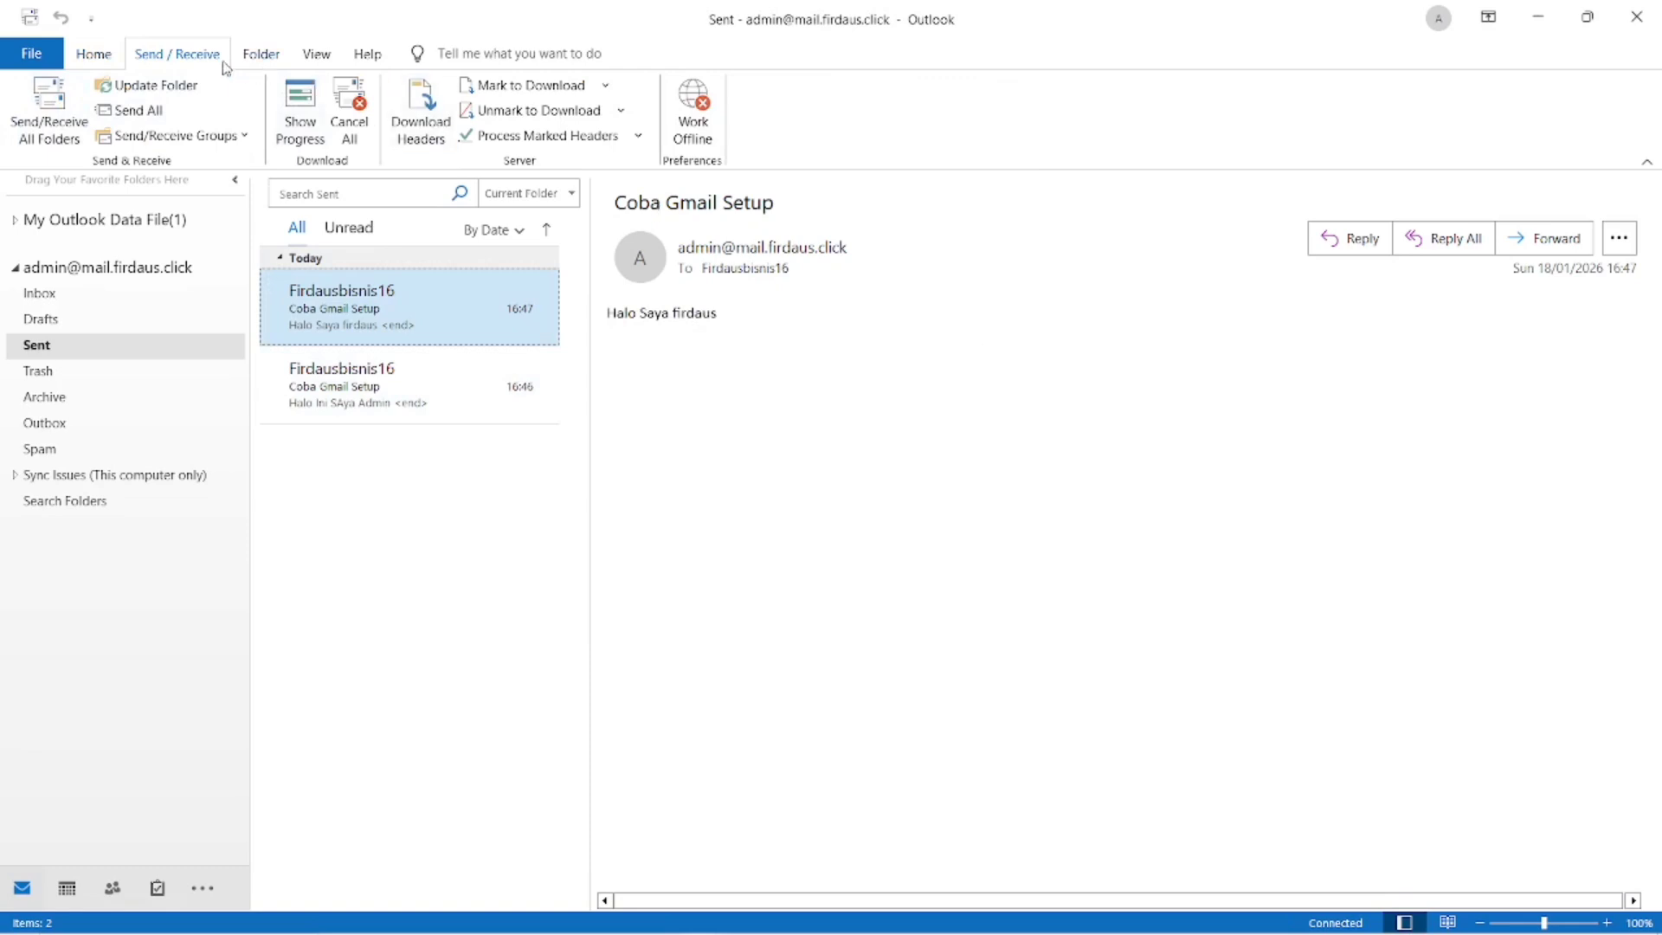
click(118, 58)
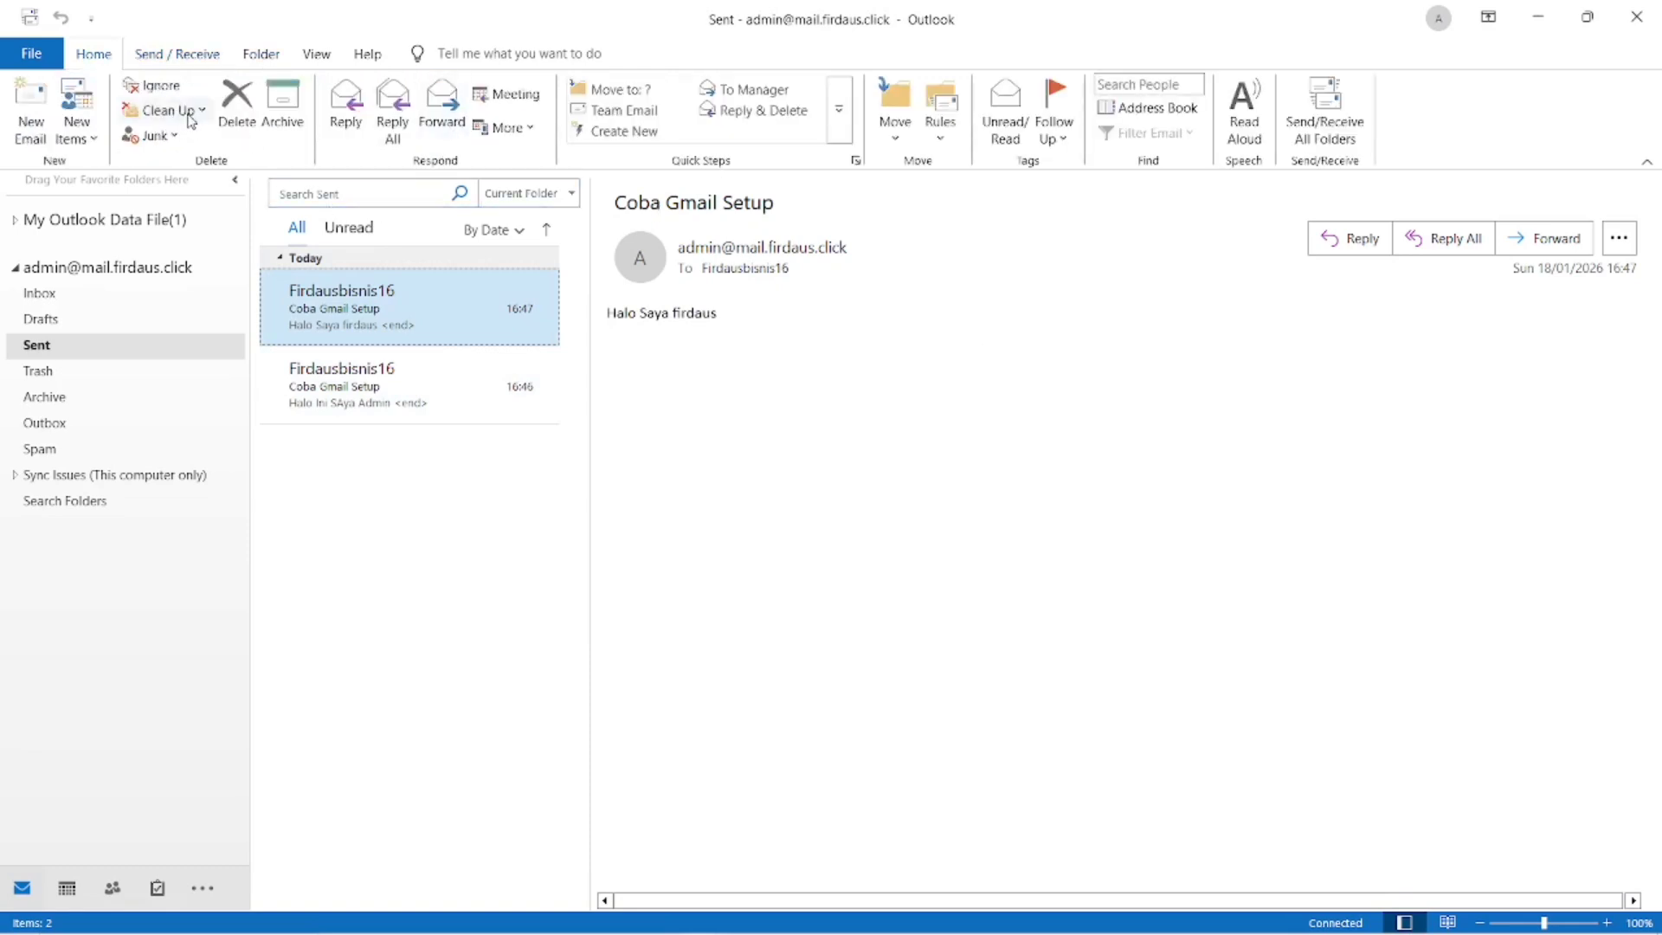
click(93, 139)
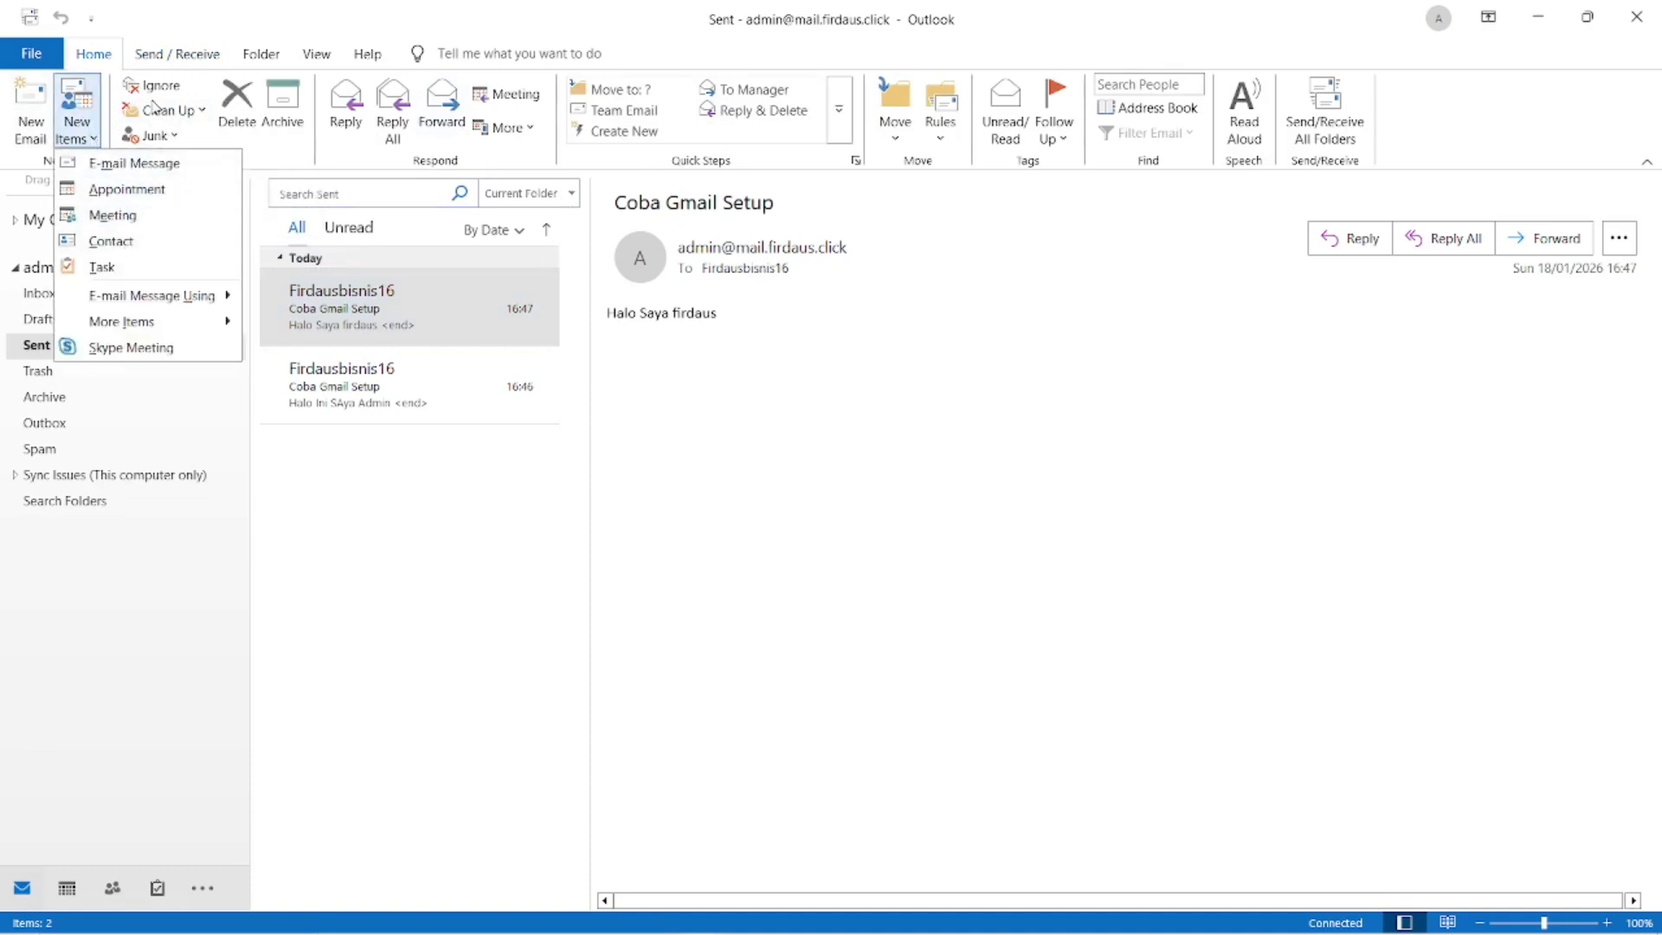
click(198, 57)
click(277, 60)
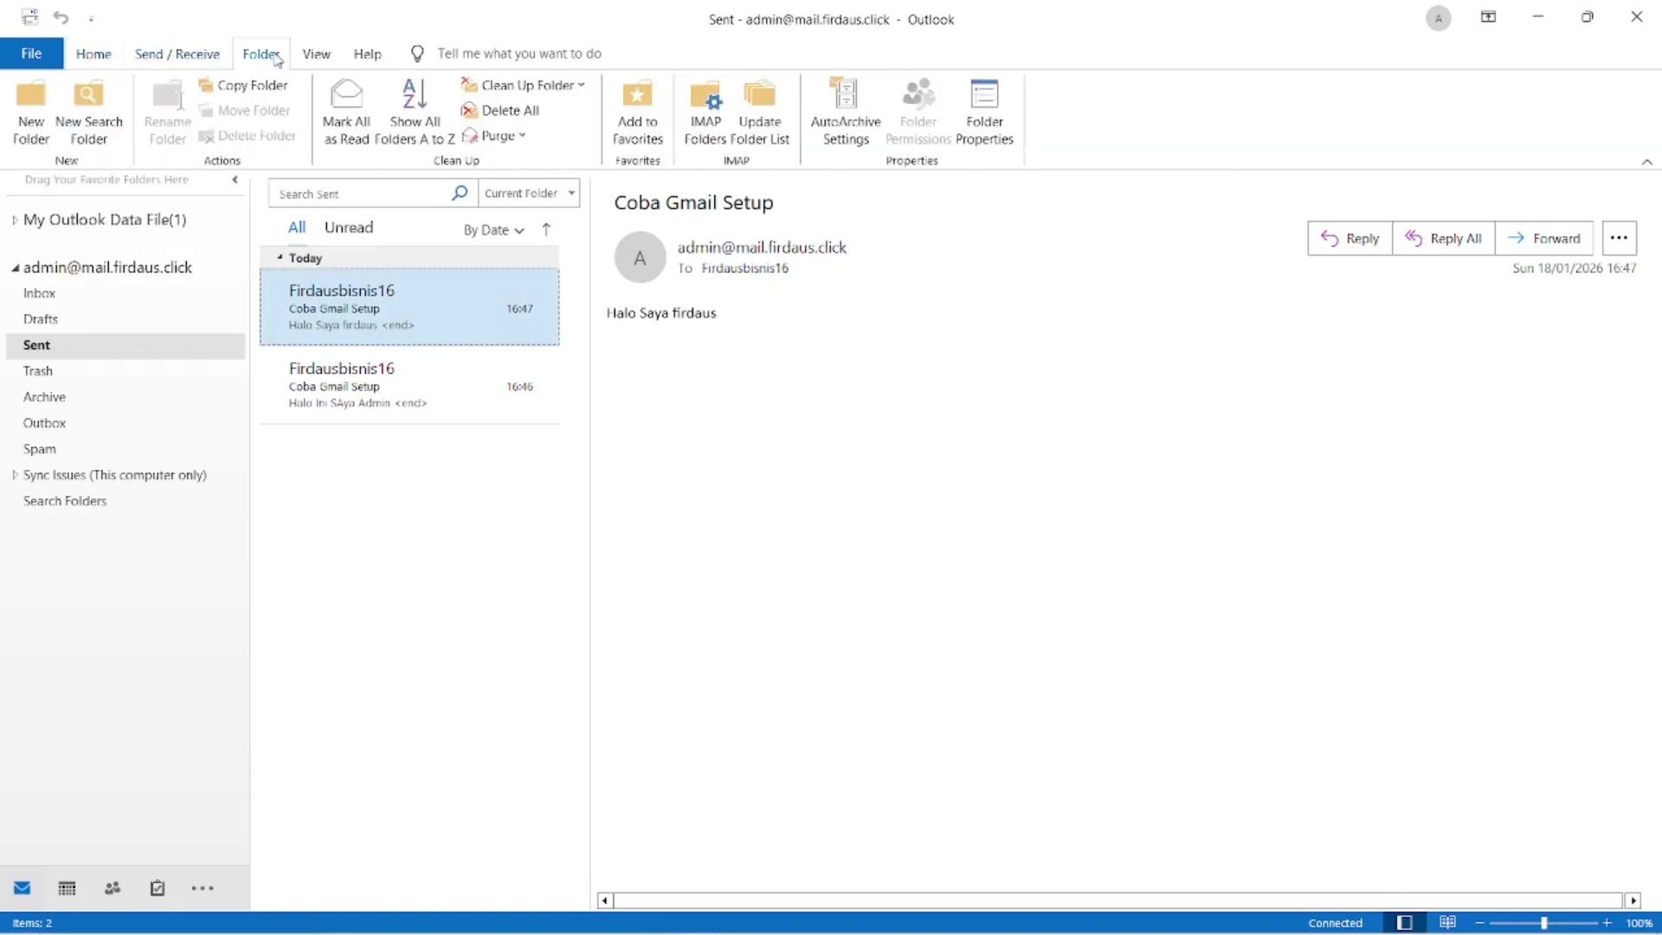
click(46, 130)
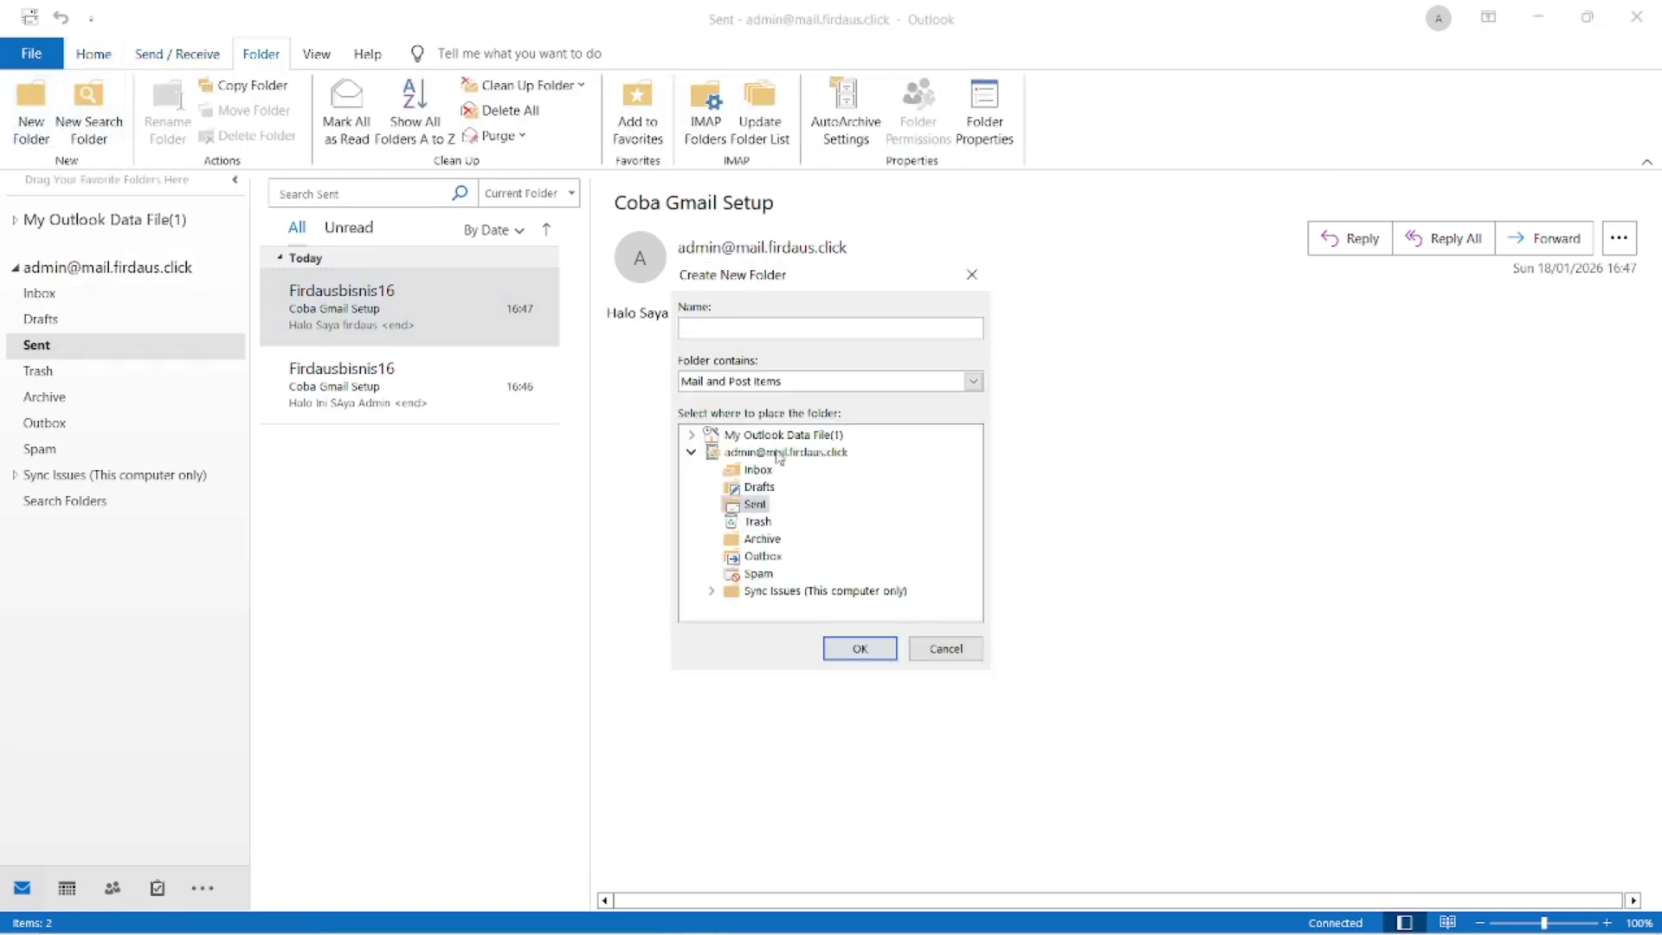
click(692, 453)
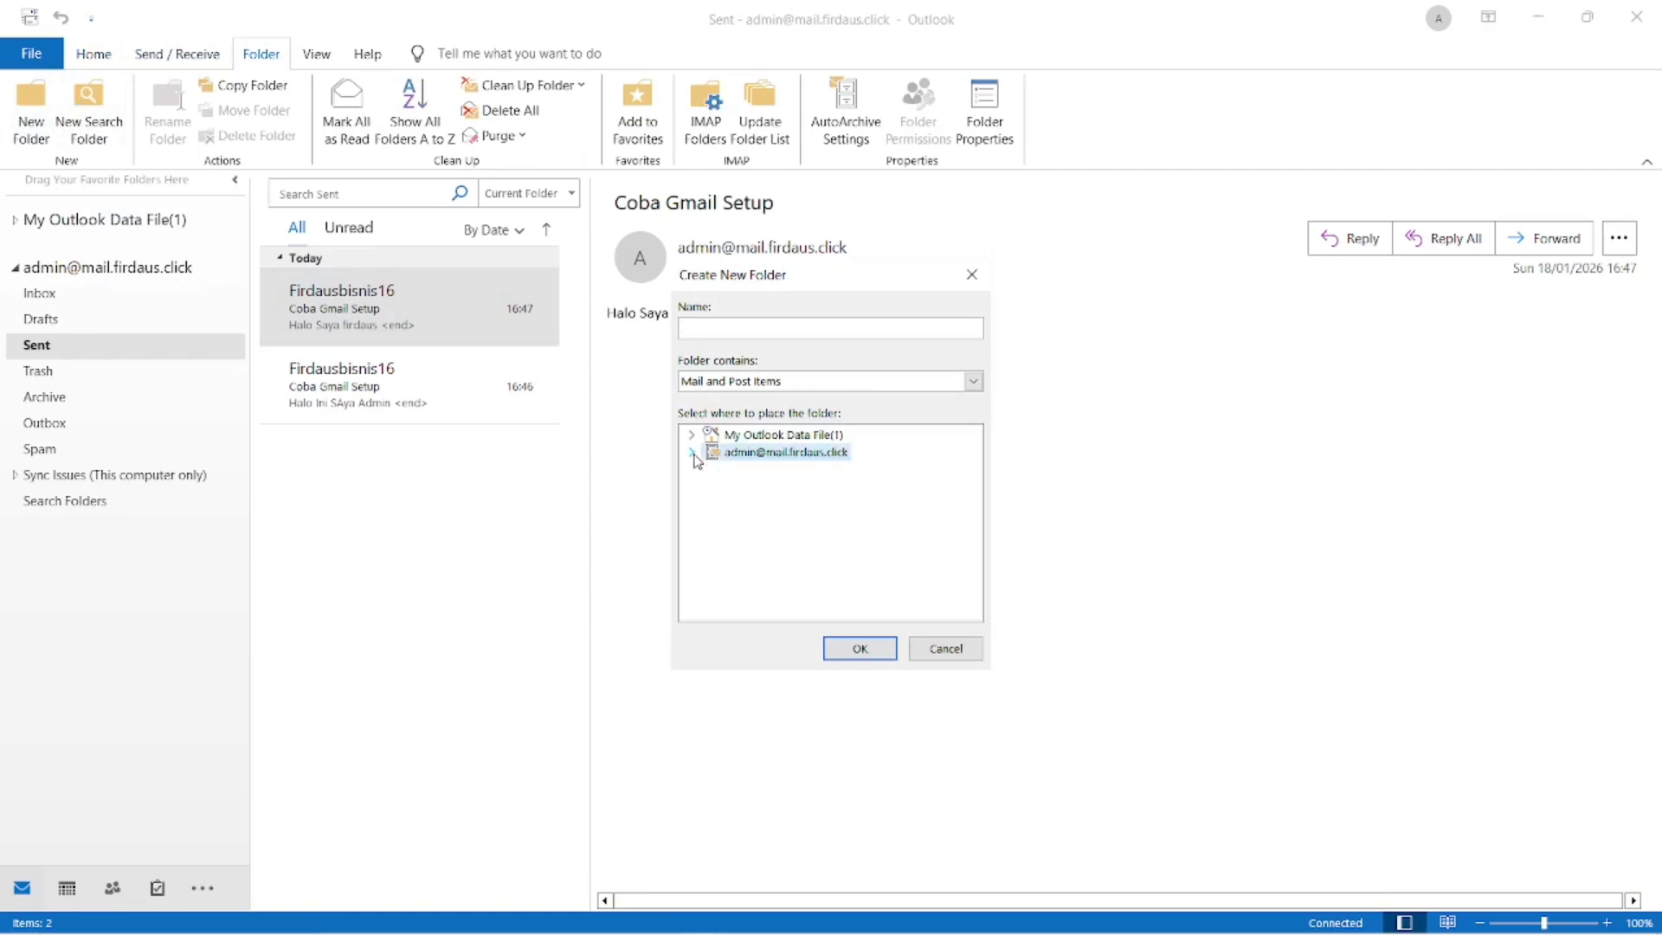
click(691, 453)
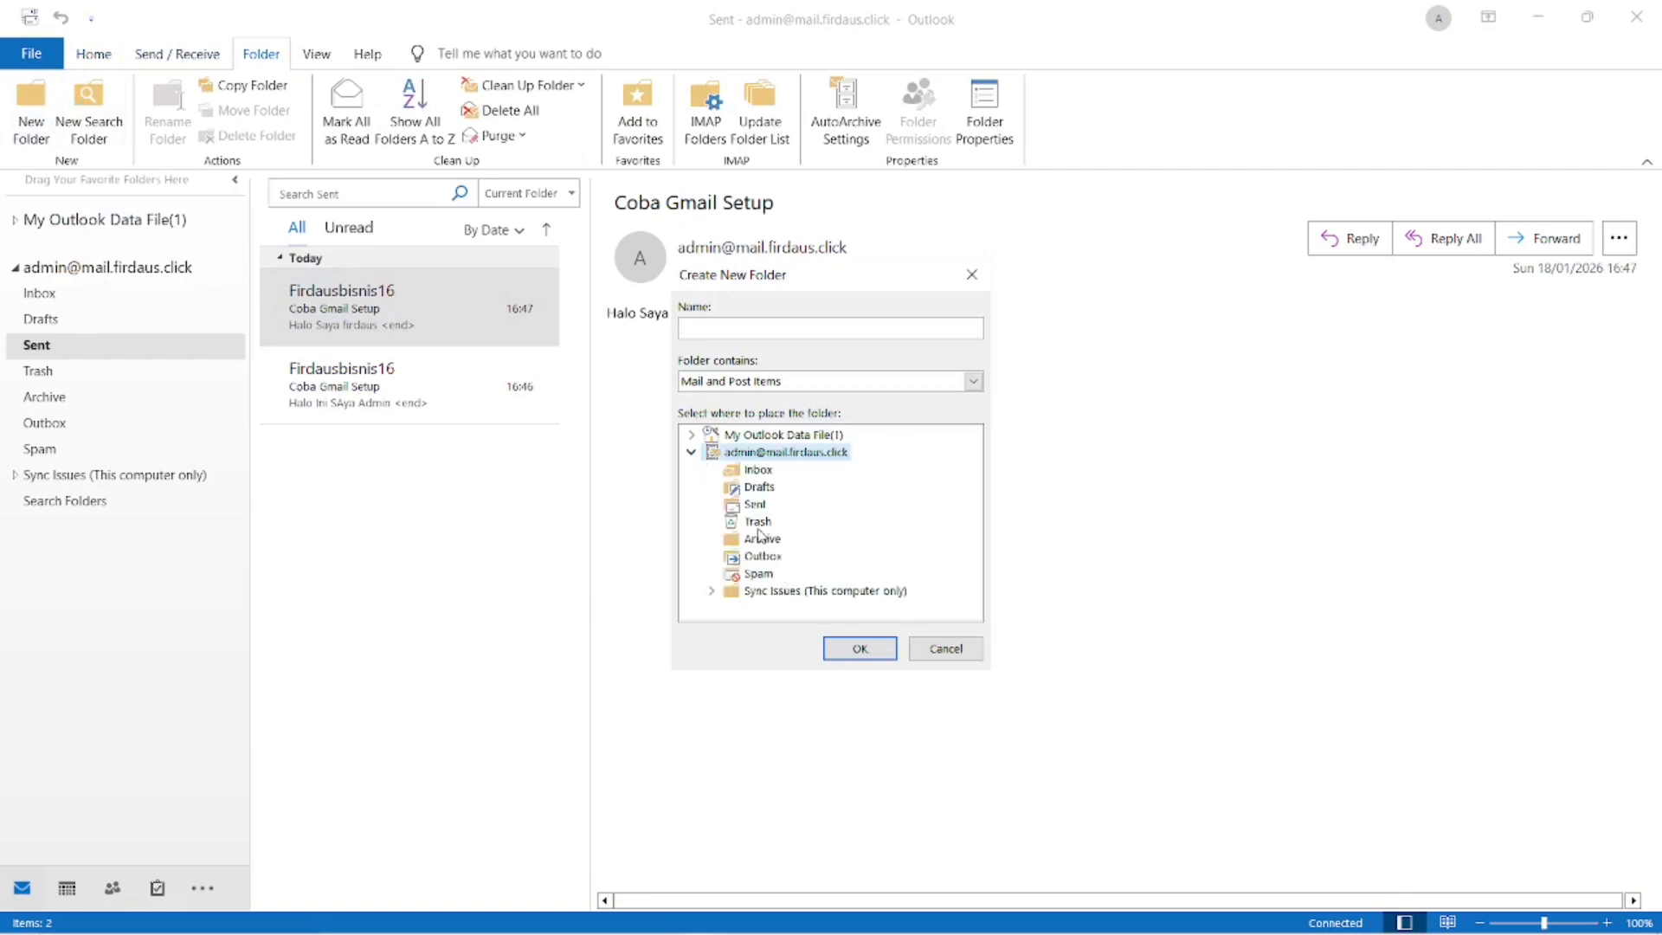
click(946, 648)
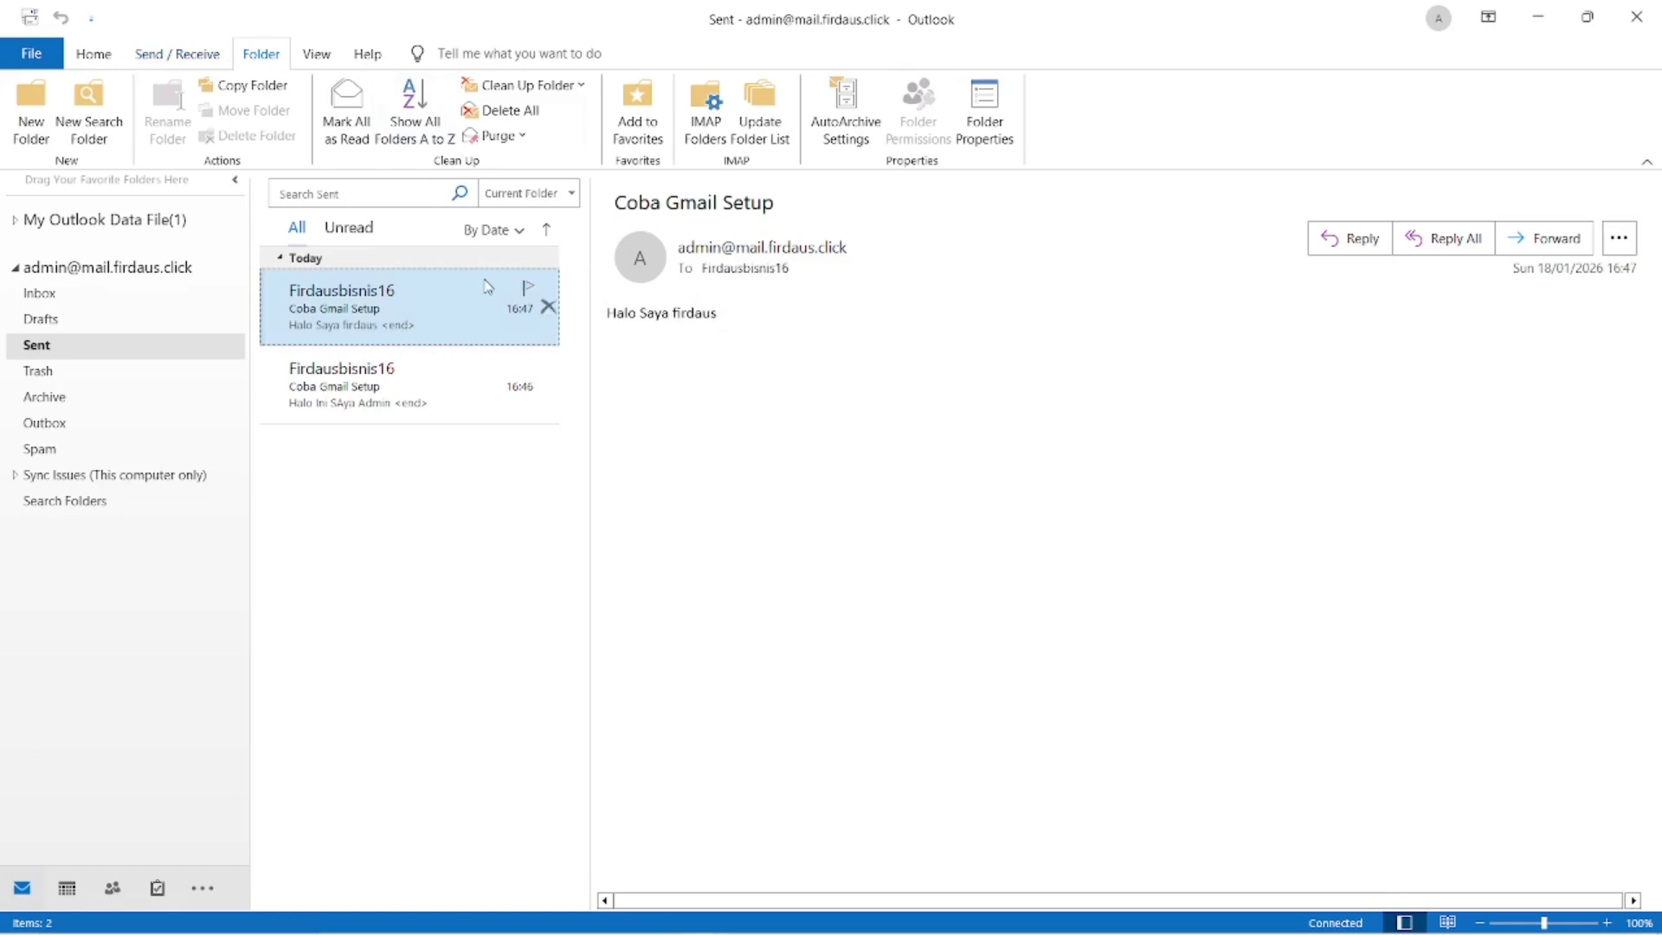
Step: Switch from the Sent folder window to another open window
key(alt+Tab)
key(alt+Tab)
key(alt+Tab)
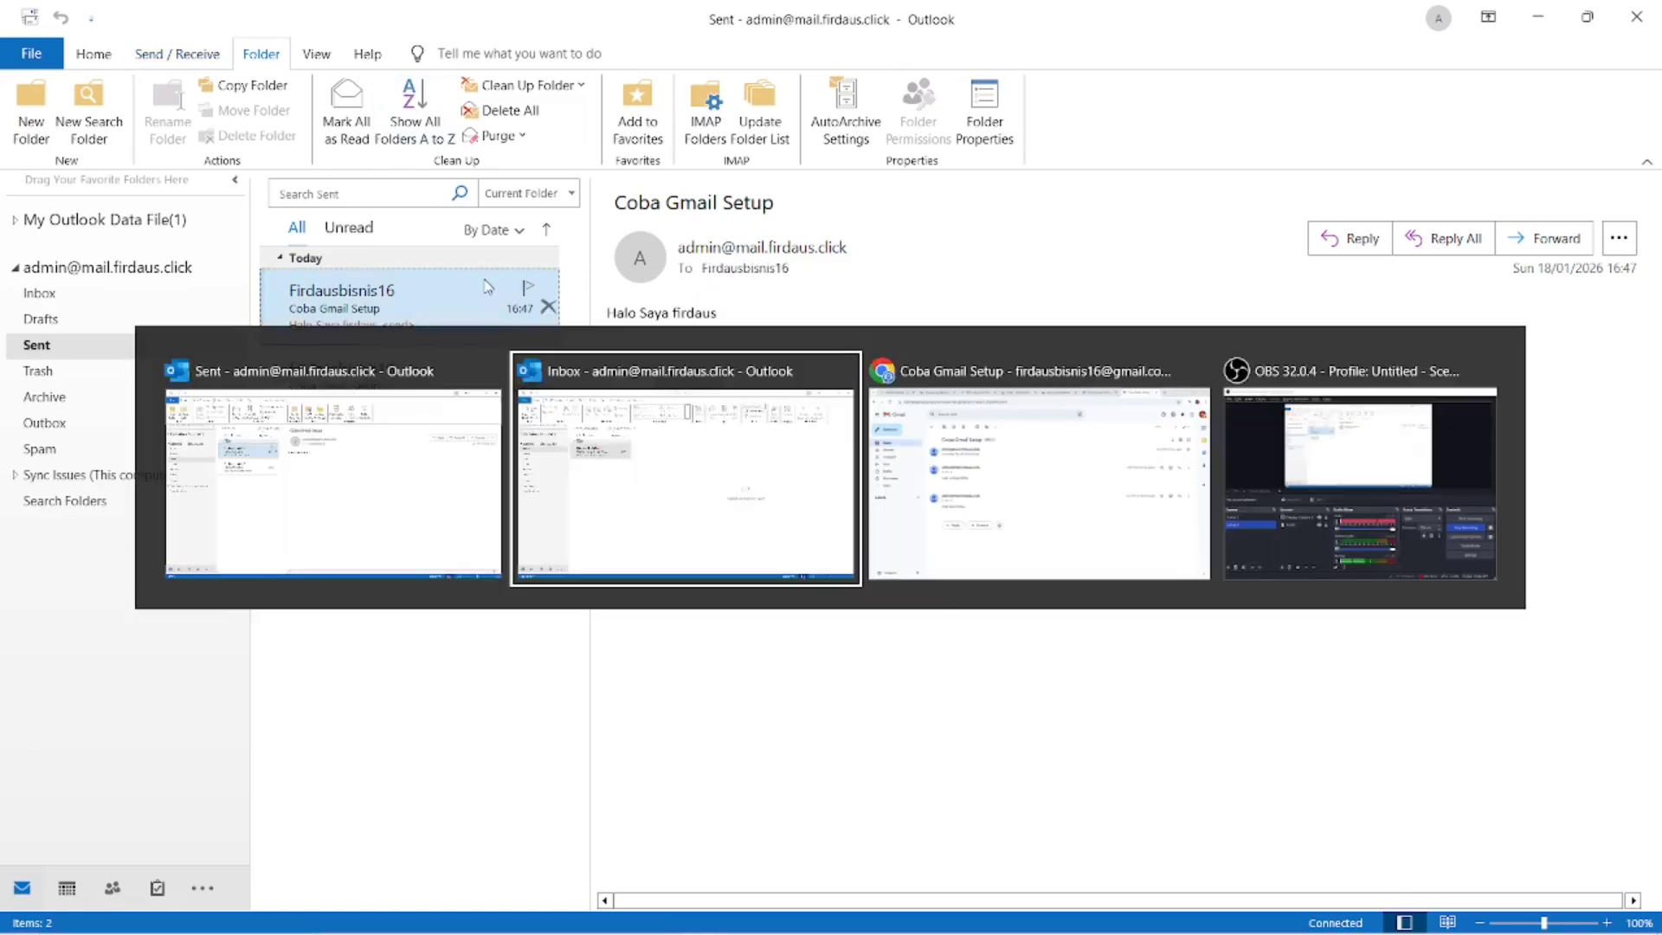